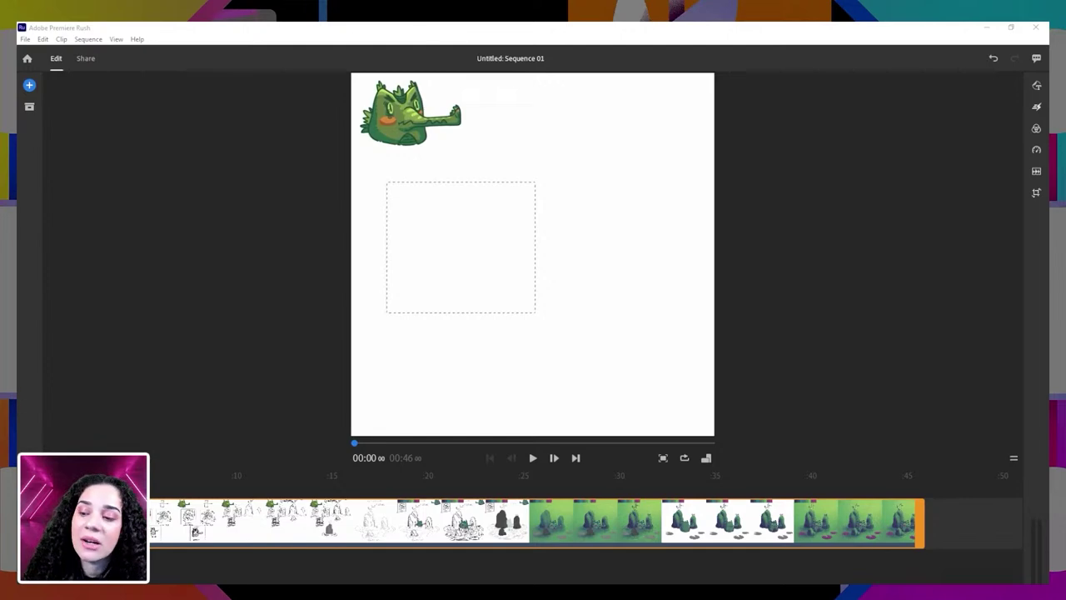
# - Scrub through the time-lapse sequence to preview the drawing process, ending around the 20-second mark
pyautogui.moveTo(92, 463)
pyautogui.mouseDown()
pyautogui.moveTo(424, 458)
pyautogui.moveTo(607, 424)
pyautogui.moveTo(683, 430)
pyautogui.moveTo(755, 412)
pyautogui.moveTo(824, 412)
pyautogui.moveTo(903, 439)
pyautogui.moveTo(787, 444)
pyautogui.moveTo(640, 498)
pyautogui.moveTo(406, 468)
pyautogui.moveTo(518, 467)
pyautogui.moveTo(583, 429)
pyautogui.moveTo(730, 440)
pyautogui.moveTo(695, 451)
pyautogui.moveTo(452, 453)
pyautogui.moveTo(534, 460)
pyautogui.mouseUp()
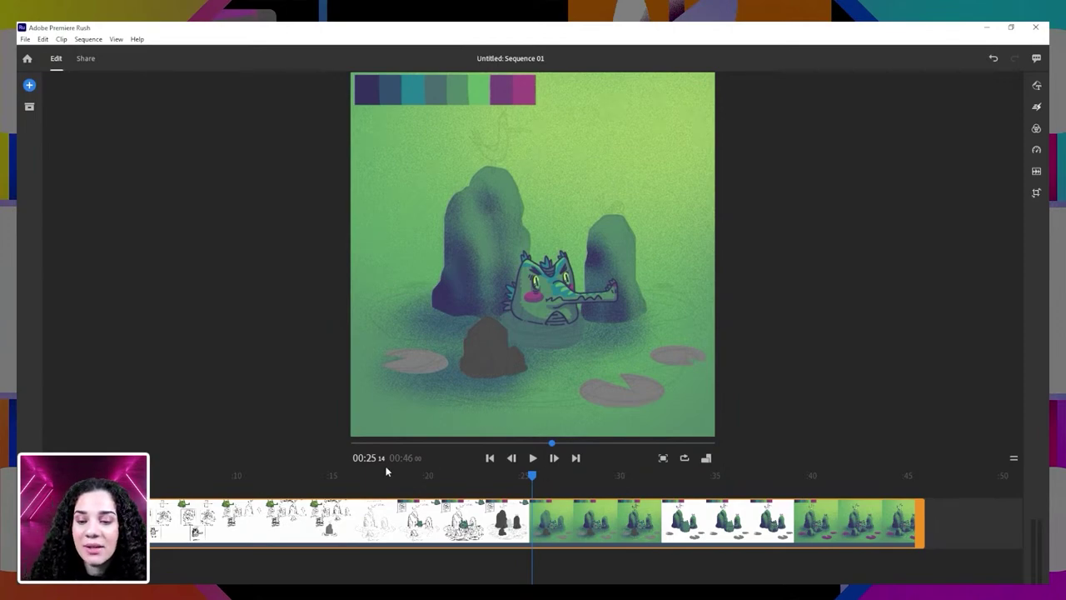
pyautogui.moveTo(532, 480); pyautogui.dragTo(447, 476)
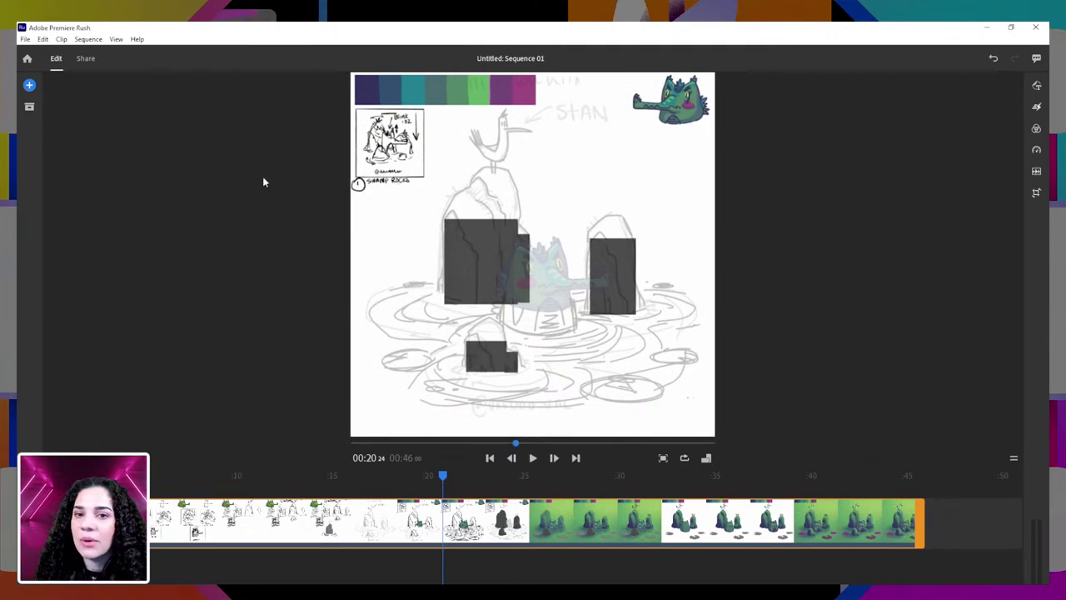
# - Browse the 4.17-20 project folders and add the 3_BACKGROUND image from folder 3 after the time-lapse footage in the sequence
pyautogui.click(30, 86)
pyautogui.click(79, 109)
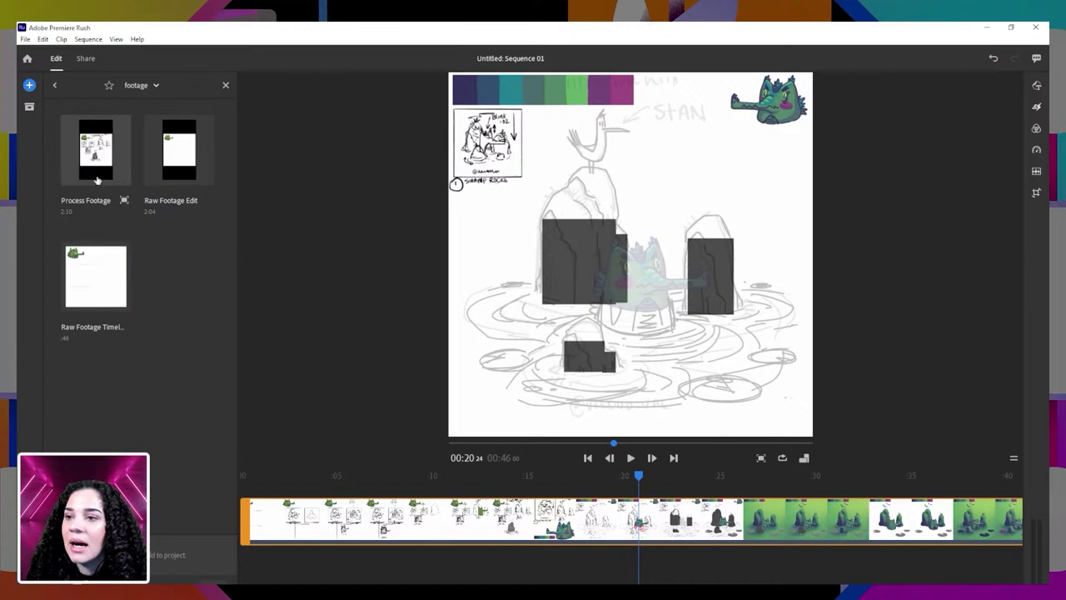
pyautogui.click(56, 86)
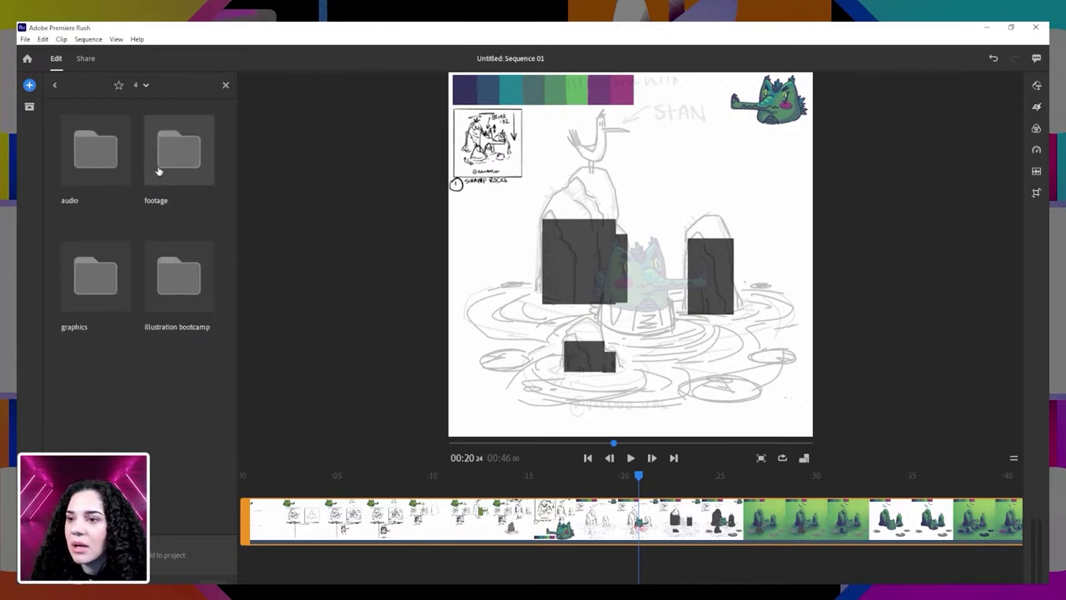
pyautogui.click(56, 84)
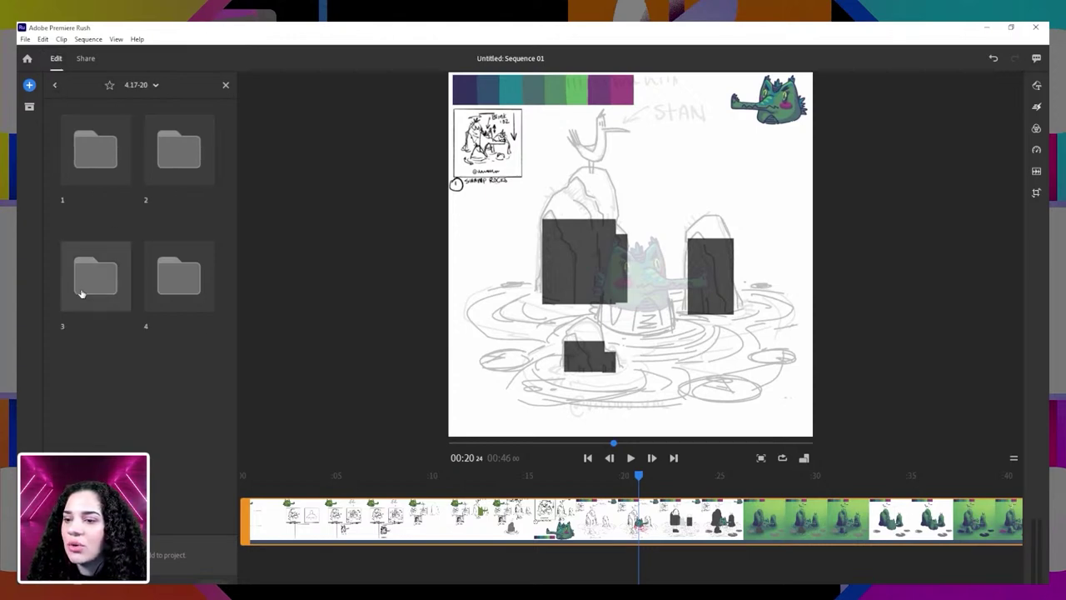
pyautogui.click(86, 163)
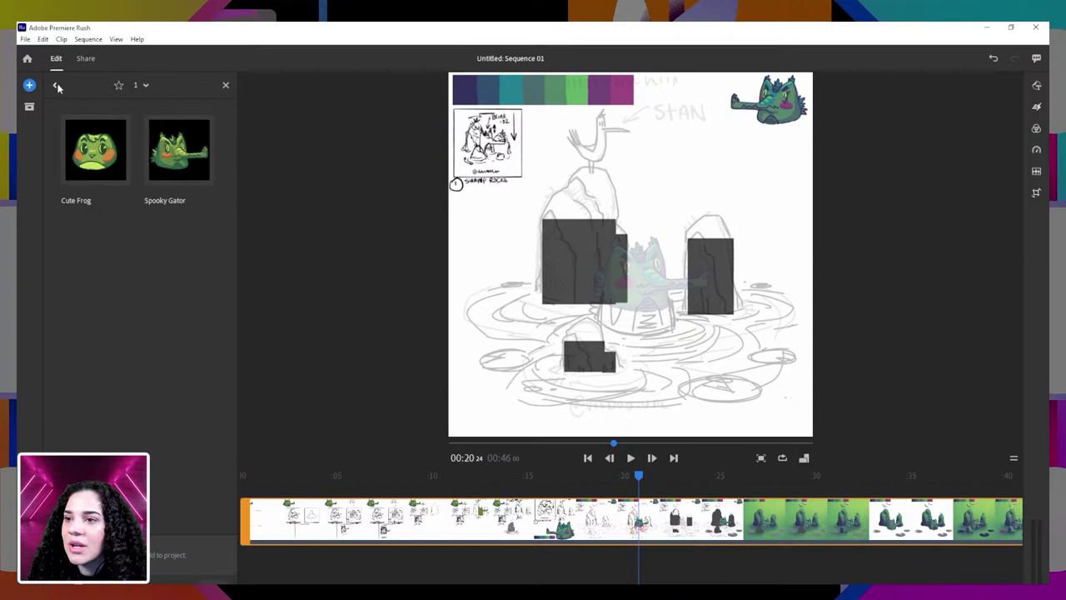
pyautogui.click(56, 87)
pyautogui.click(180, 148)
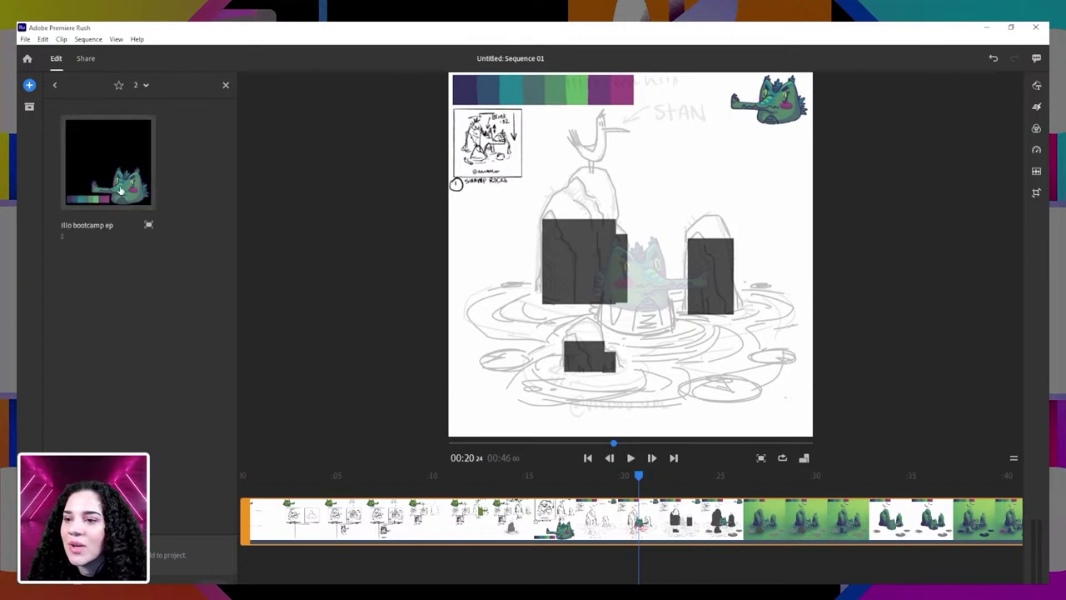
pyautogui.click(54, 85)
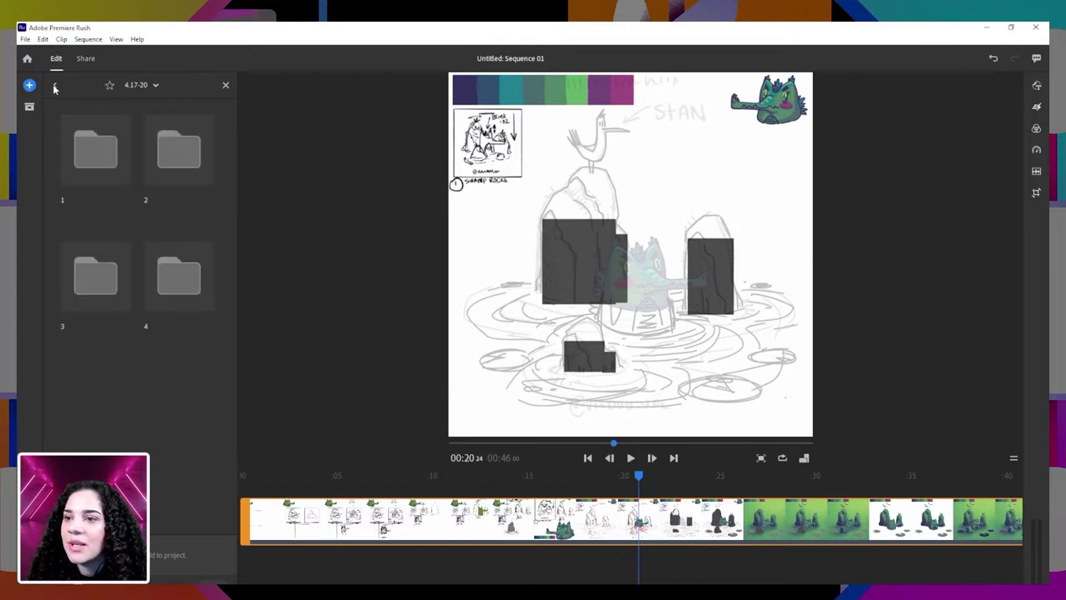
pyautogui.click(91, 254)
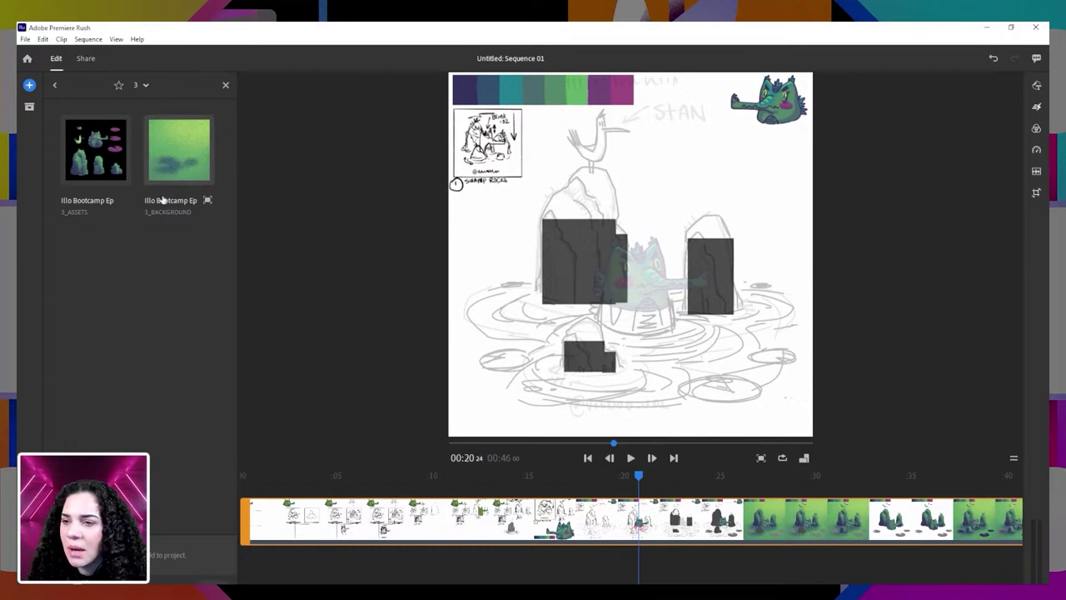
pyautogui.click(184, 155)
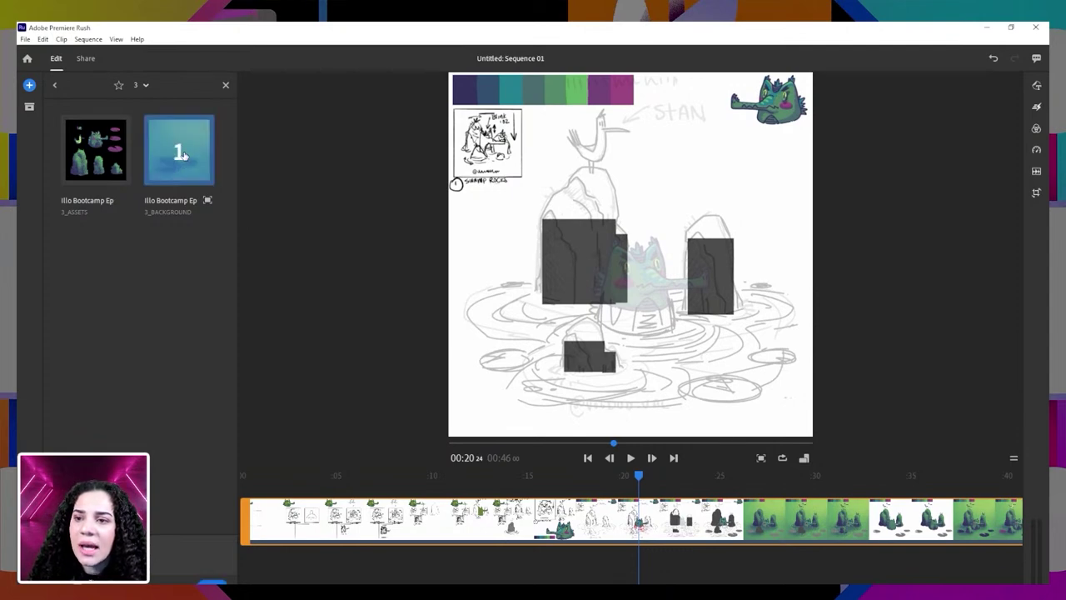
pyautogui.click(213, 578)
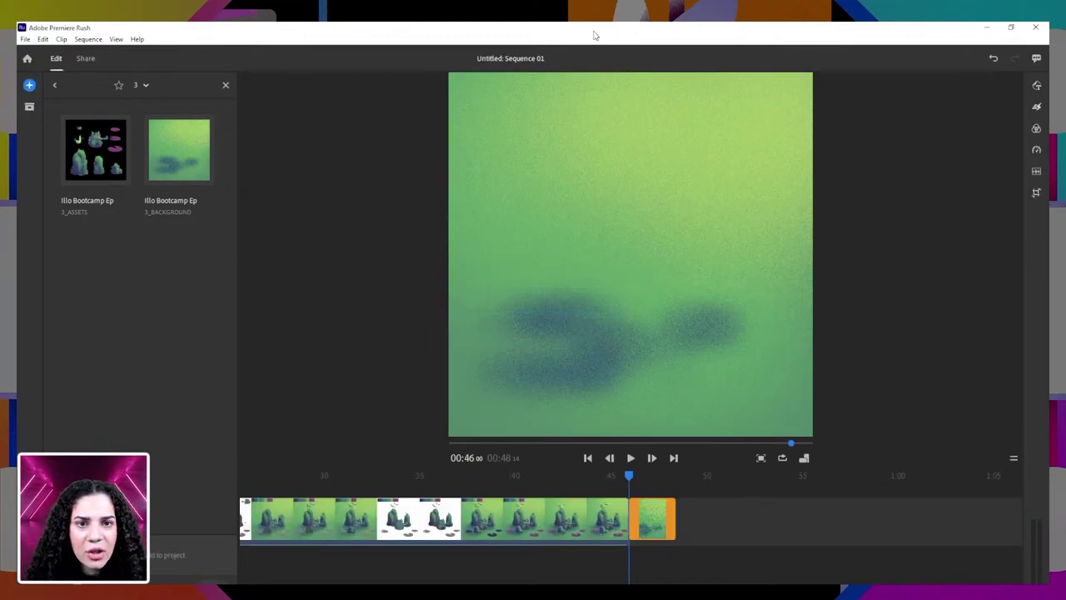
# - Resize the program window to fill the screen, and move the time-lapse clip onto a track above the background image
pyautogui.moveTo(593, 28); pyautogui.dragTo(443, 39)
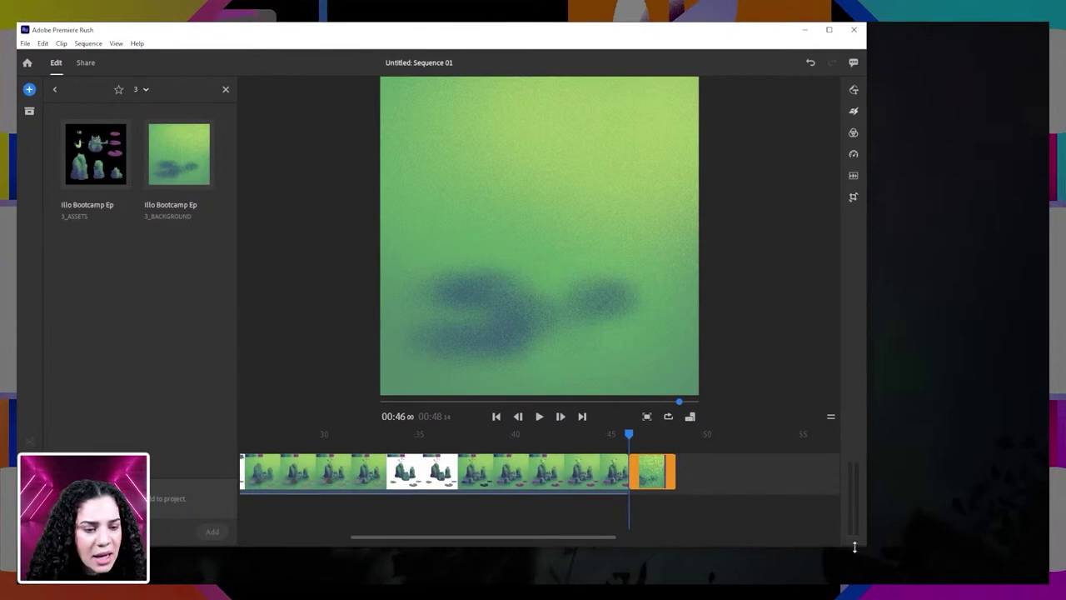
pyautogui.moveTo(865, 545); pyautogui.dragTo(1048, 584)
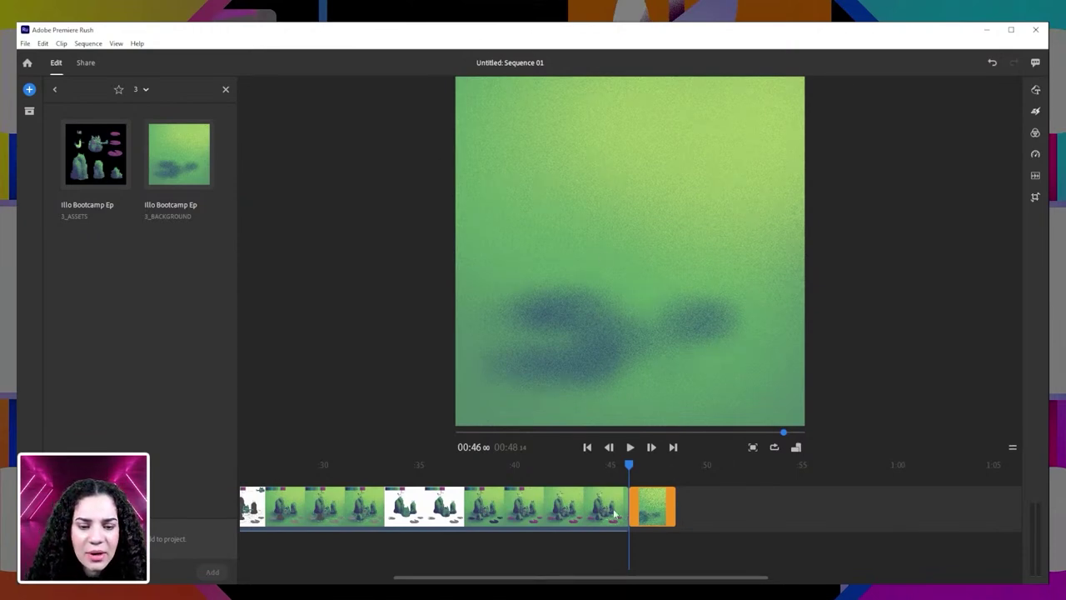
pyautogui.moveTo(616, 508); pyautogui.dragTo(595, 485)
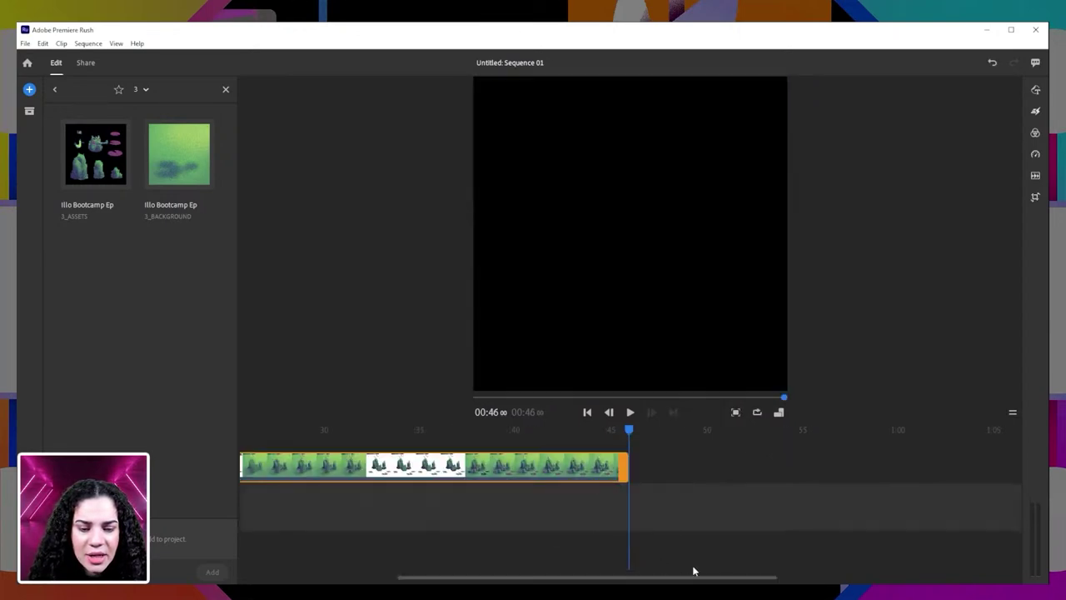
pyautogui.moveTo(770, 574); pyautogui.dragTo(961, 538)
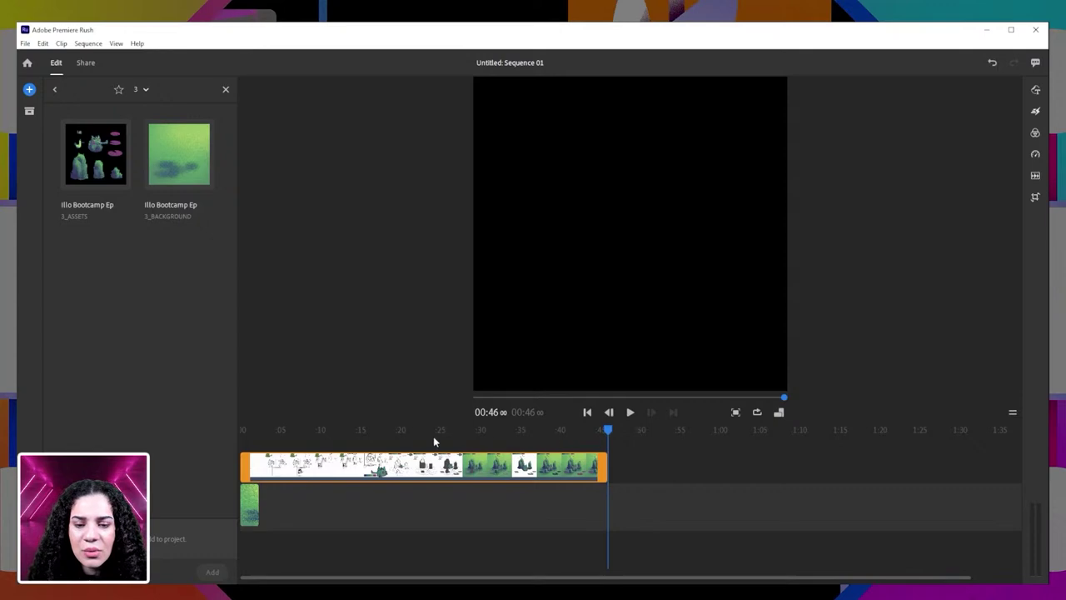
# - Change the sequence's aspect ratio to 9:16 and scale the time-lapse clip down to fit within the vertical frame's width
pyautogui.click(588, 430)
pyautogui.moveTo(588, 430)
pyautogui.mouseDown()
pyautogui.moveTo(247, 450)
pyautogui.moveTo(299, 450)
pyautogui.mouseUp()
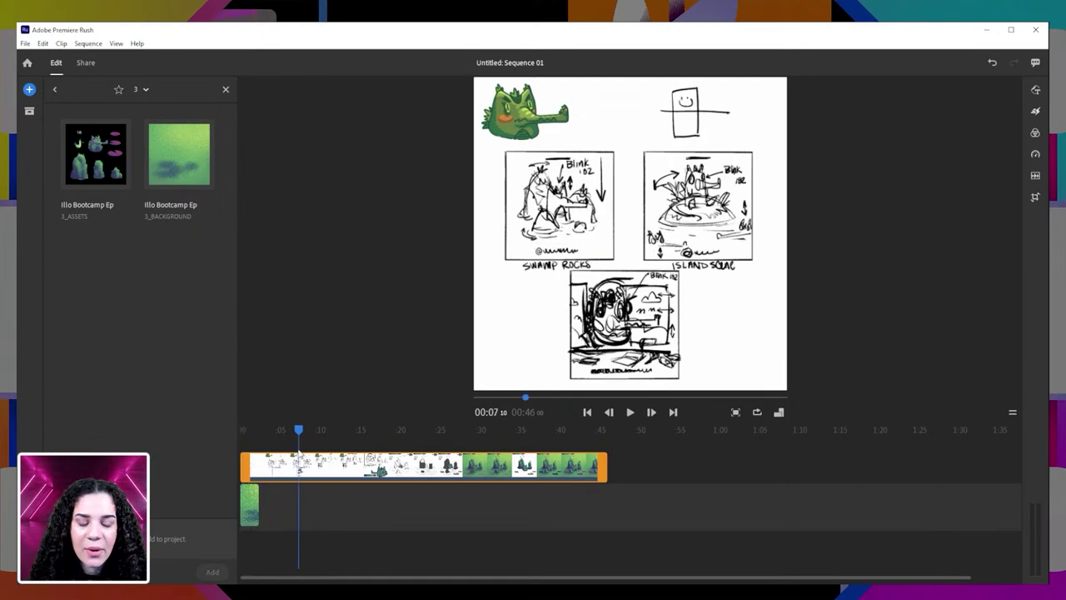
pyautogui.click(780, 412)
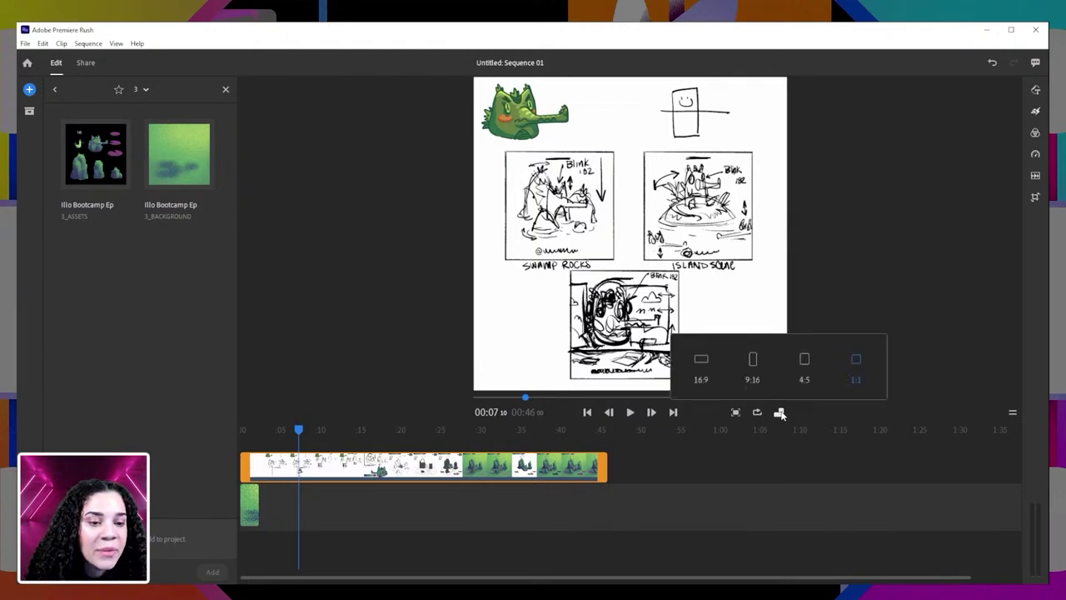
pyautogui.click(753, 359)
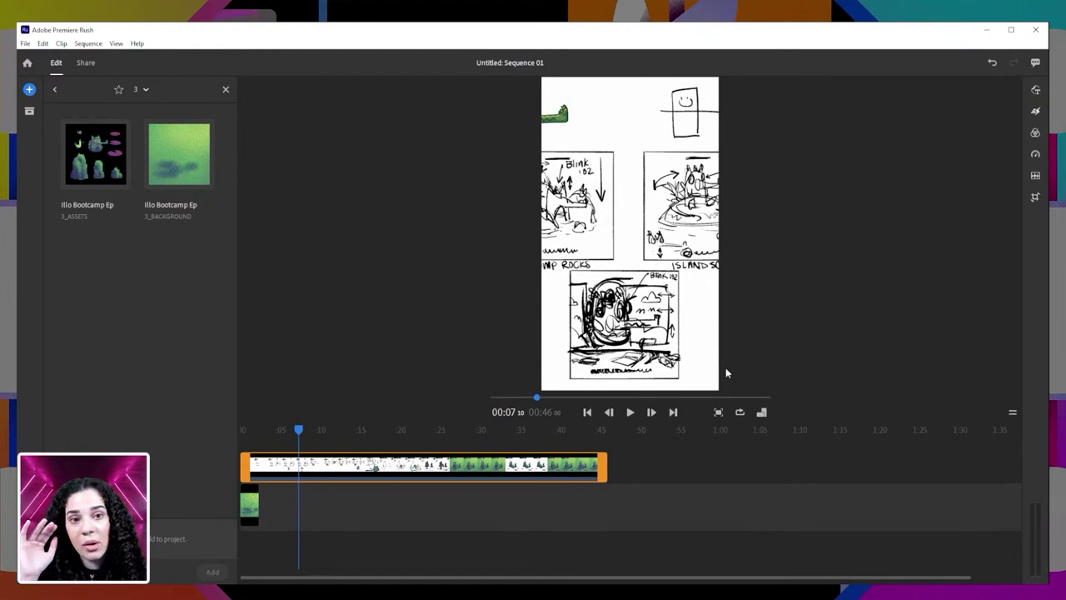
pyautogui.click(662, 245)
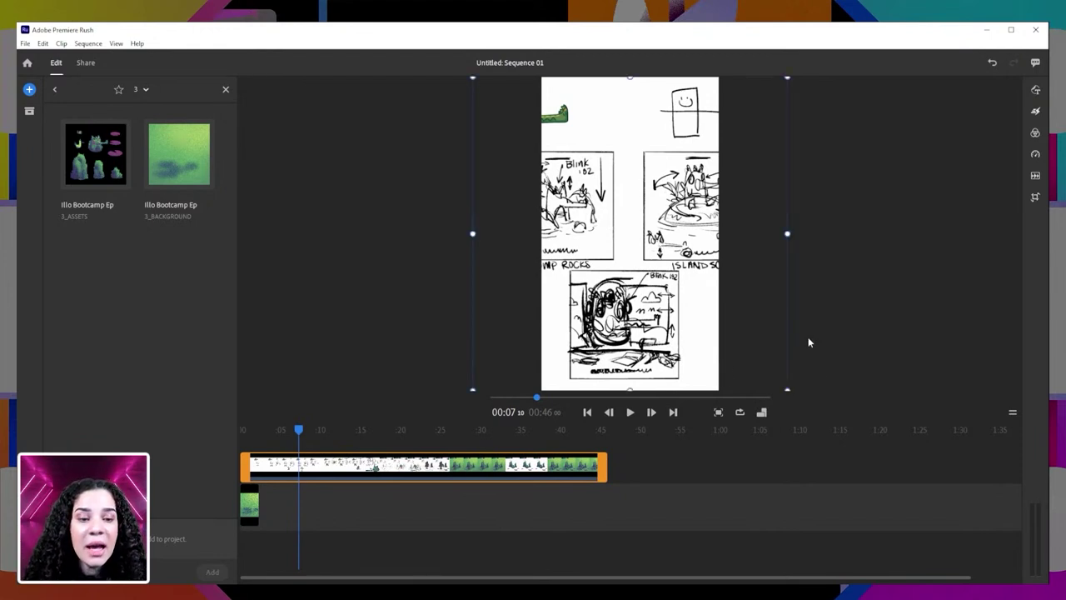
pyautogui.moveTo(790, 390); pyautogui.dragTo(708, 316)
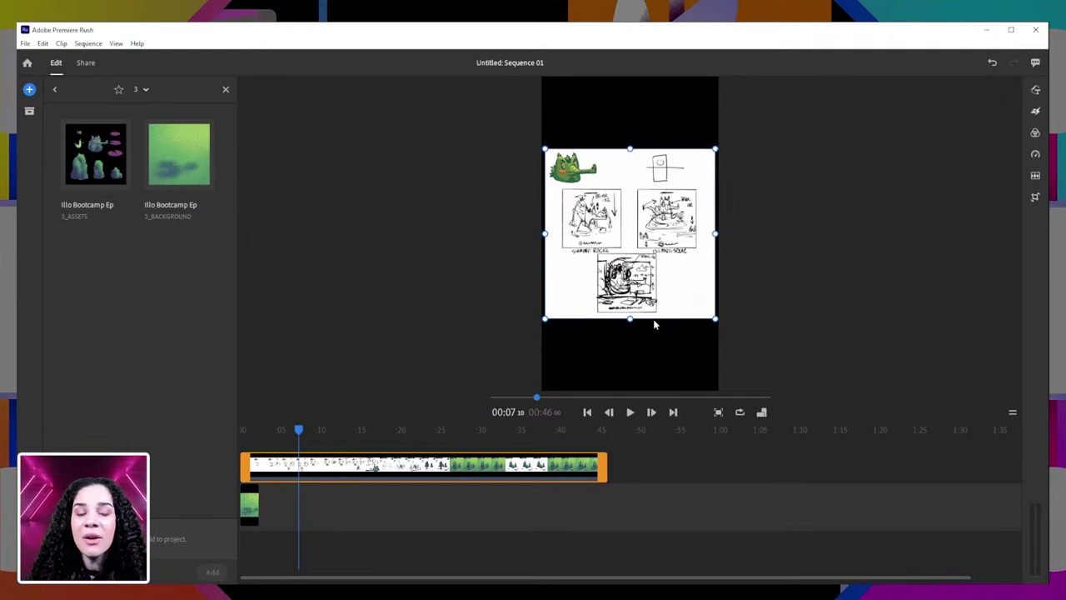
# - Set the background image's clip duration to 00:50:28, and trim its end to 00:46:03 to match the time-lapse clip
pyautogui.click(250, 502)
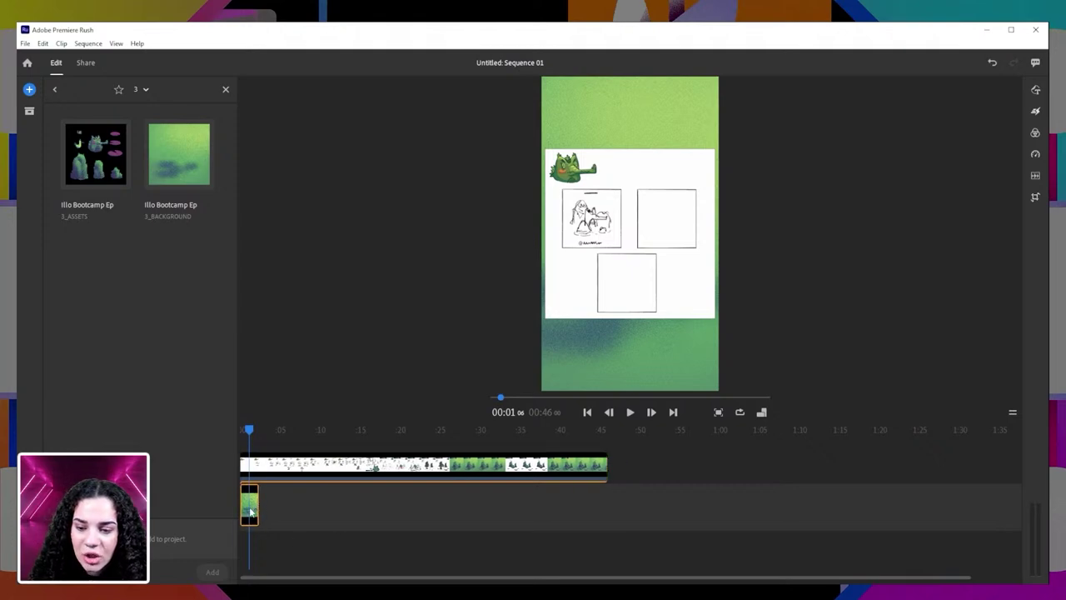
pyautogui.click(340, 512)
pyautogui.click(252, 506)
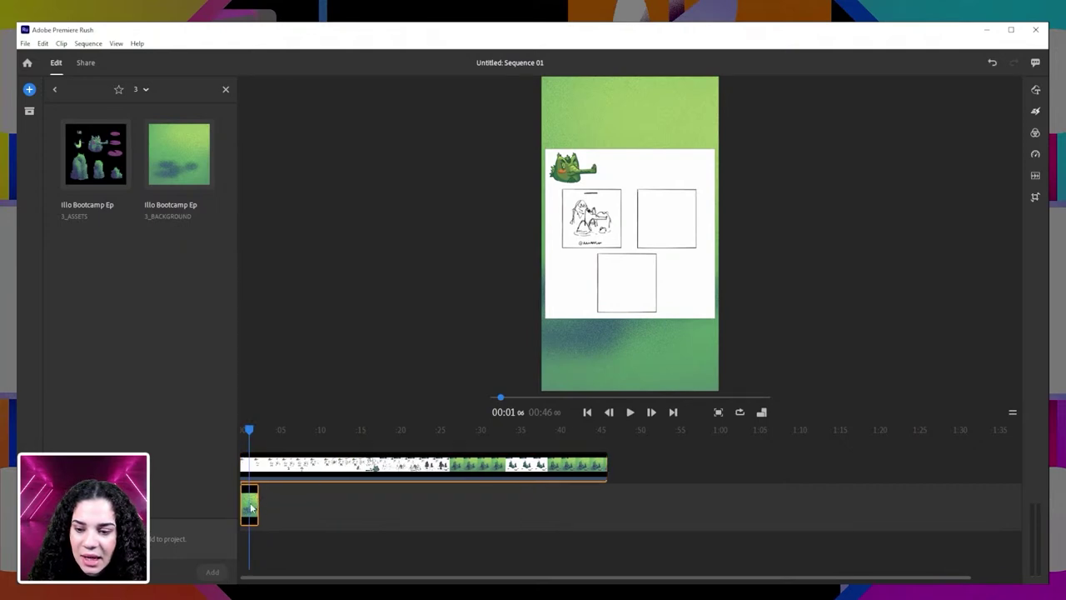
pyautogui.click(251, 511)
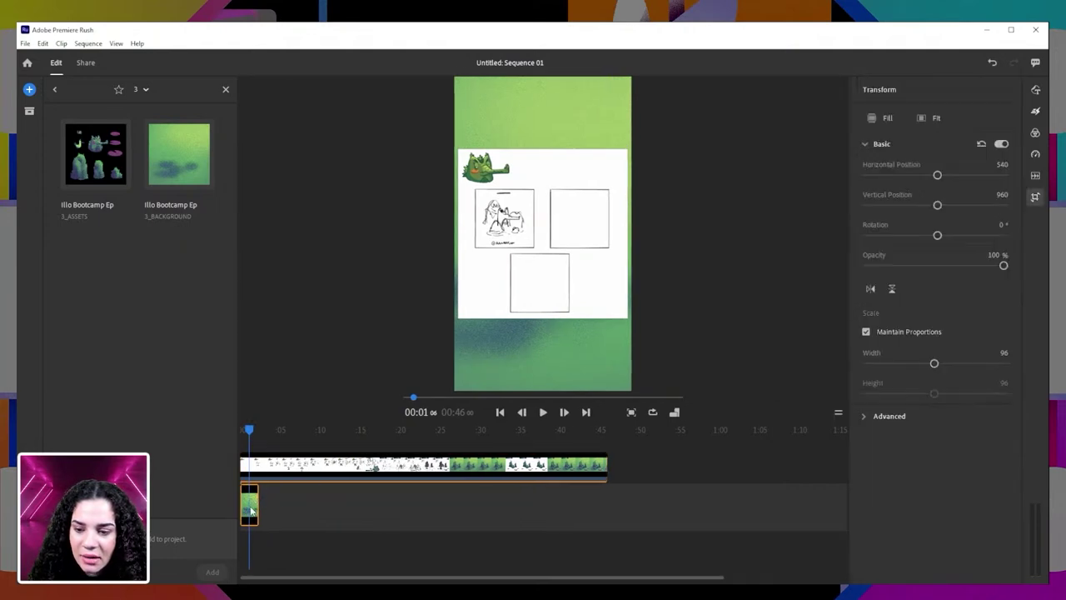
pyautogui.moveTo(251, 431); pyautogui.dragTo(435, 438)
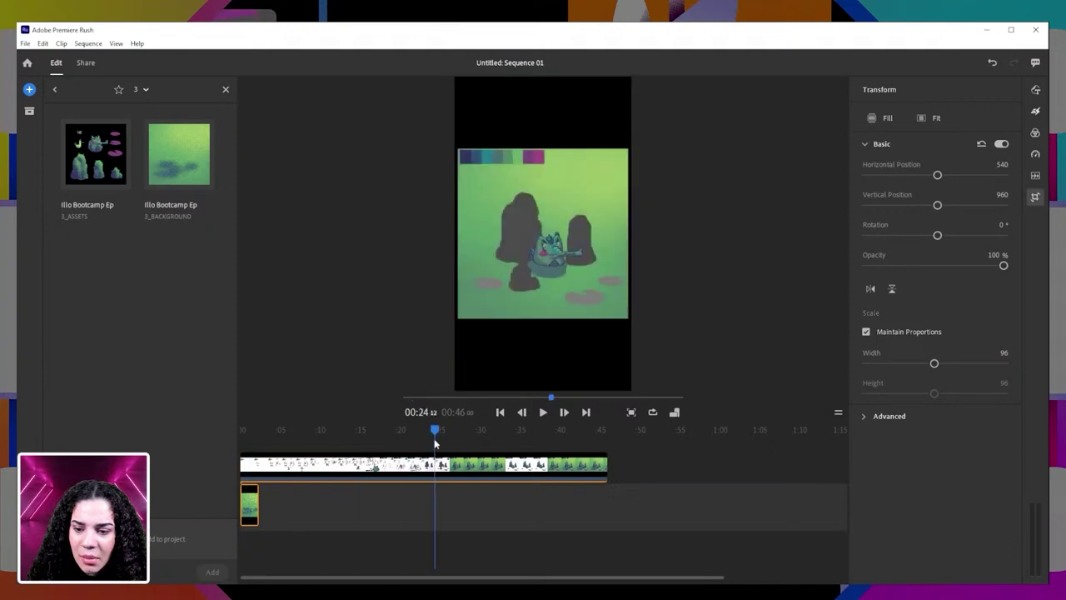
pyautogui.click(254, 430)
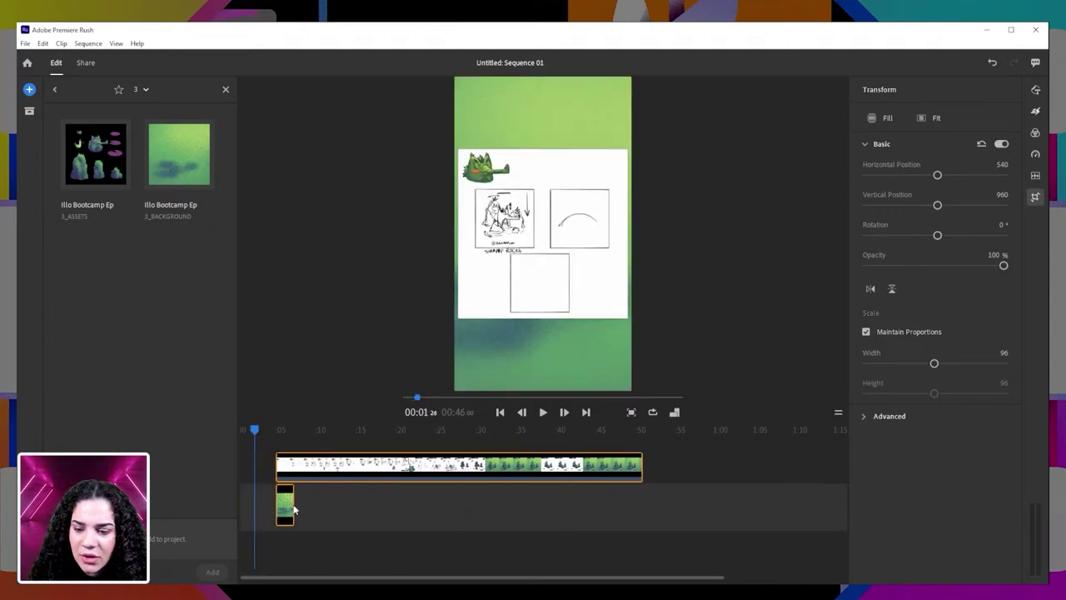
pyautogui.click(1035, 154)
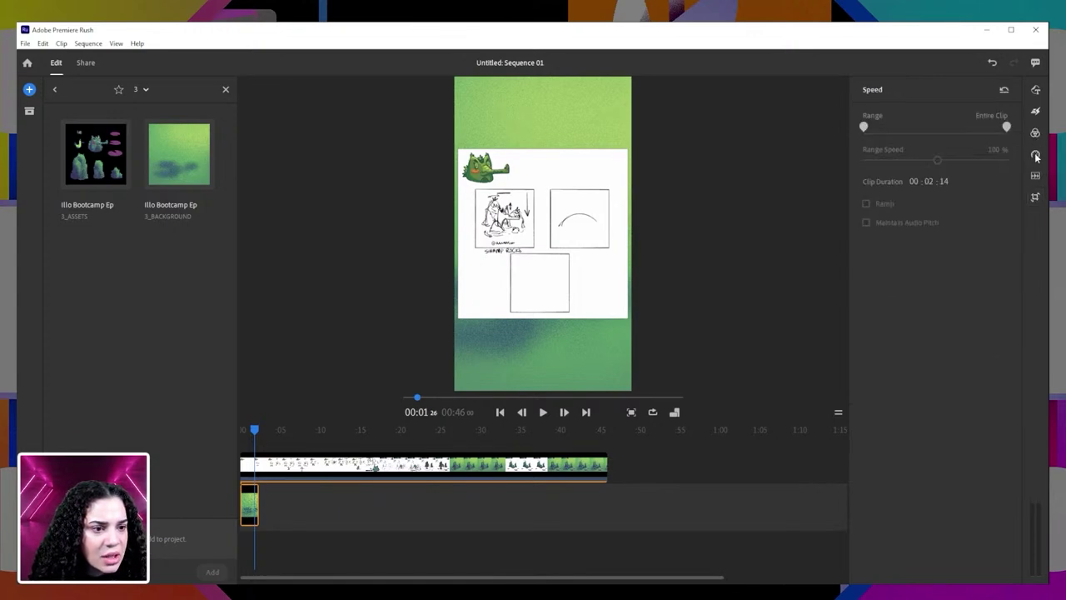
pyautogui.click(928, 182)
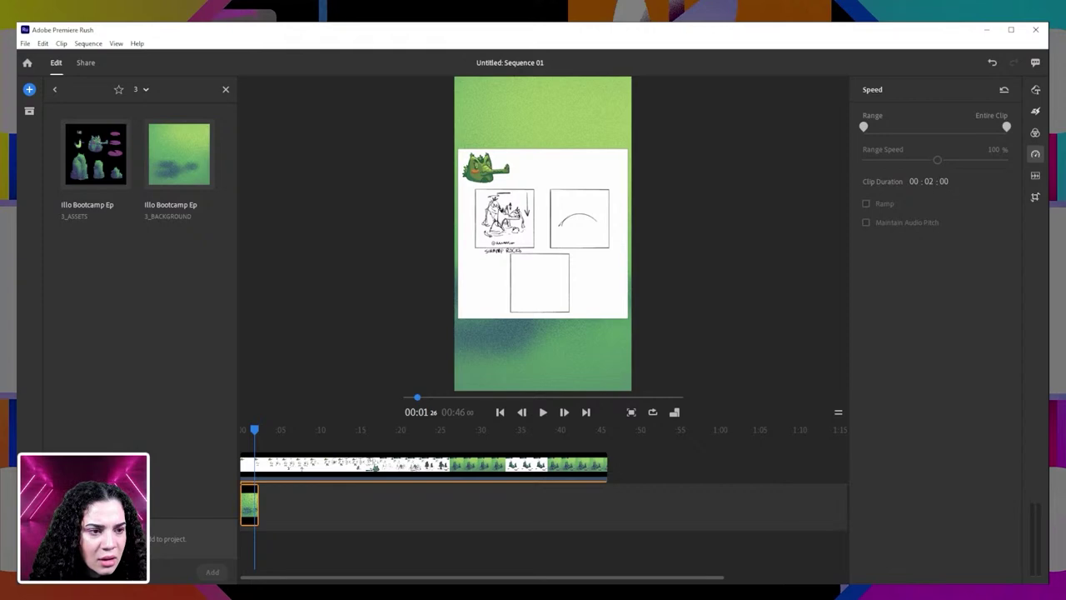
pyautogui.press('Return')
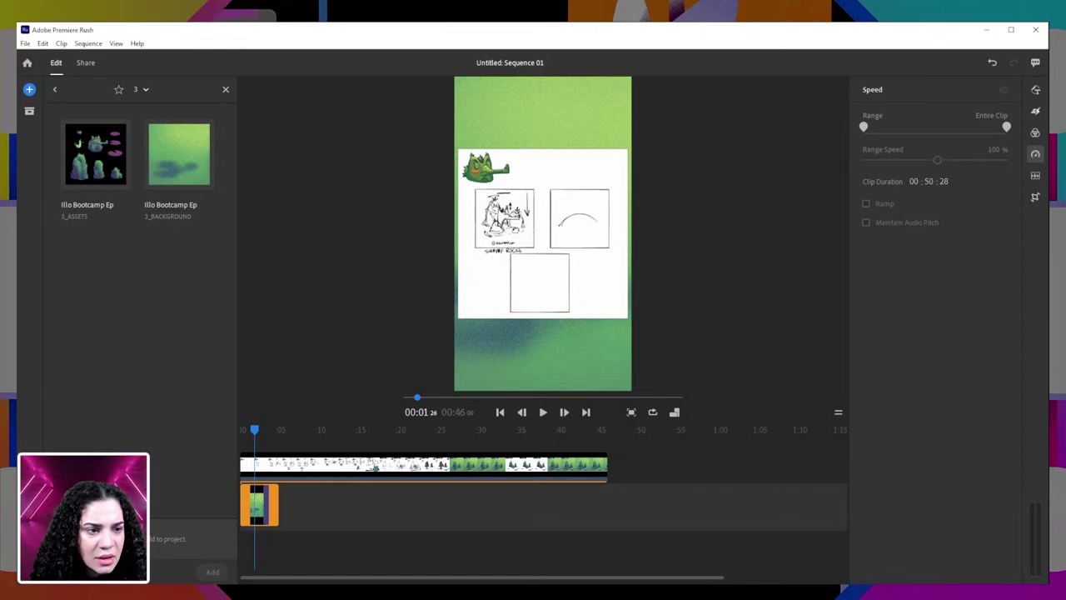
pyautogui.press('Return')
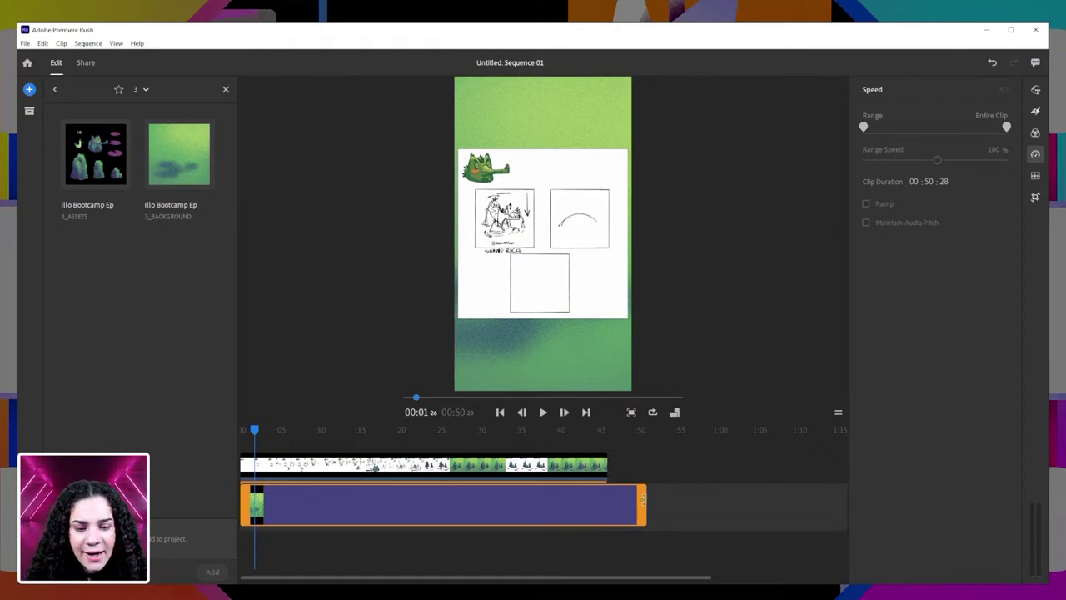
pyautogui.moveTo(642, 500); pyautogui.dragTo(604, 511)
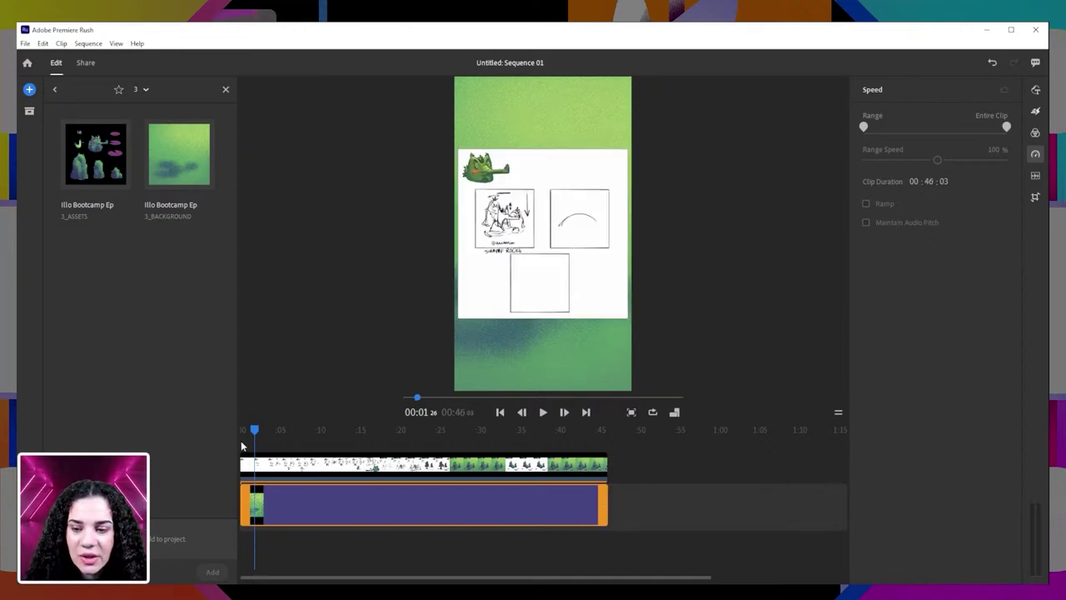
pyautogui.moveTo(255, 431)
pyautogui.mouseDown()
pyautogui.moveTo(245, 430)
pyautogui.moveTo(546, 444)
pyautogui.moveTo(366, 445)
pyautogui.moveTo(322, 469)
pyautogui.moveTo(237, 485)
pyautogui.moveTo(597, 490)
pyautogui.moveTo(385, 488)
pyautogui.moveTo(376, 490)
pyautogui.moveTo(393, 495)
pyautogui.moveTo(242, 513)
pyautogui.moveTo(308, 516)
pyautogui.mouseUp()
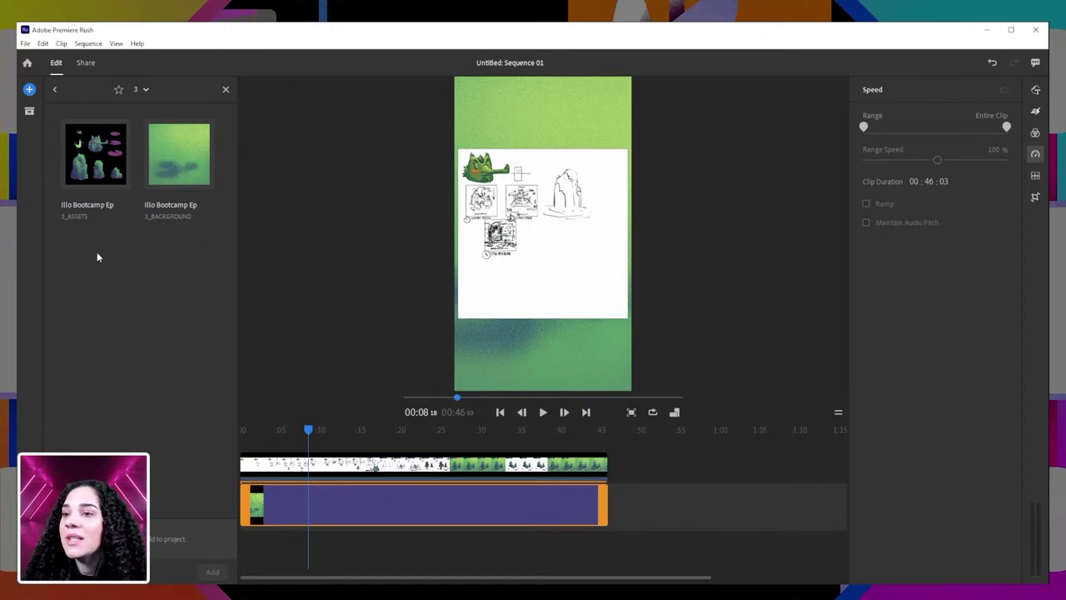
# - Open the illustration bootcamp folder inside folder 4 of the 4.17-20 media
pyautogui.click(54, 89)
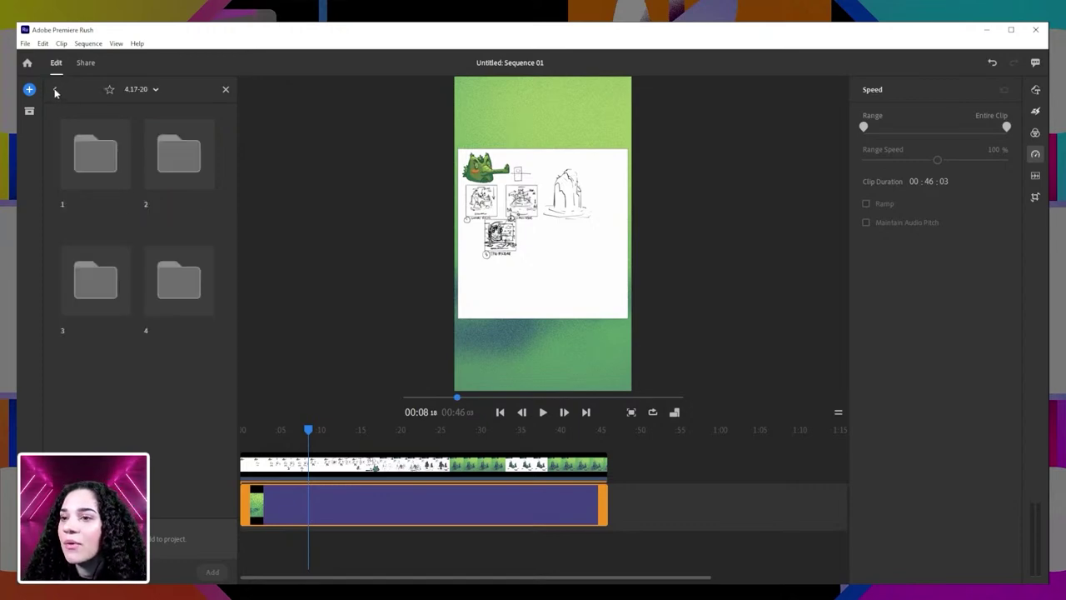
pyautogui.doubleClick(194, 292)
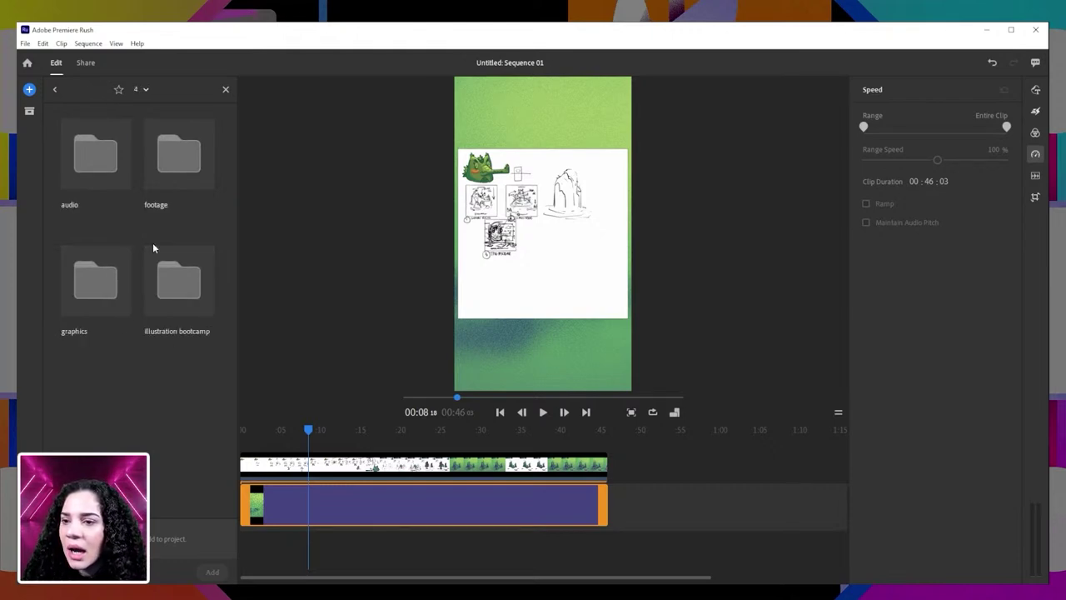
pyautogui.doubleClick(177, 155)
pyautogui.click(55, 89)
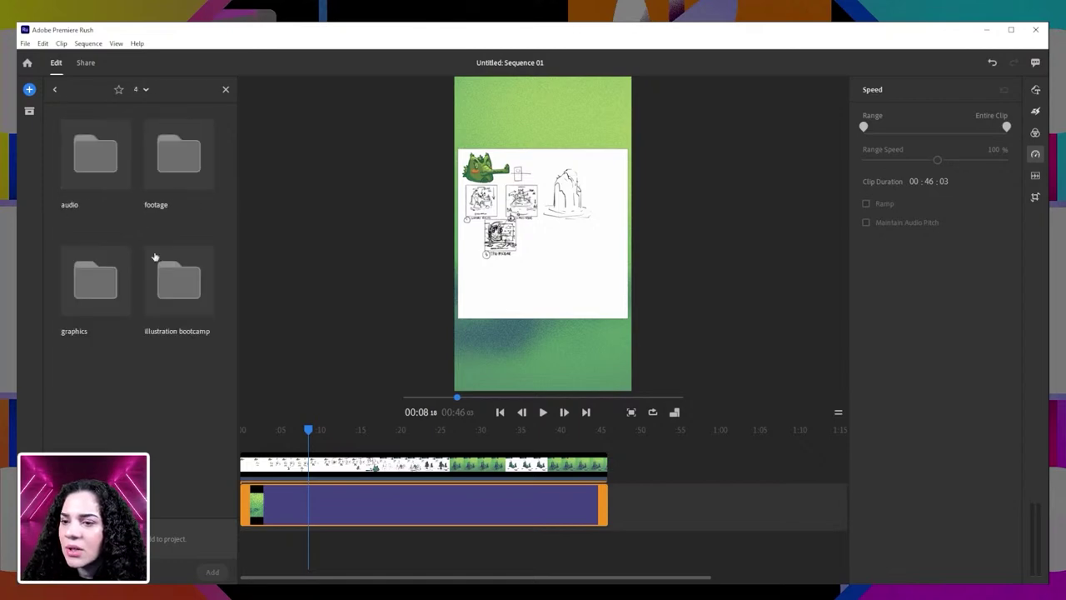
pyautogui.doubleClick(178, 288)
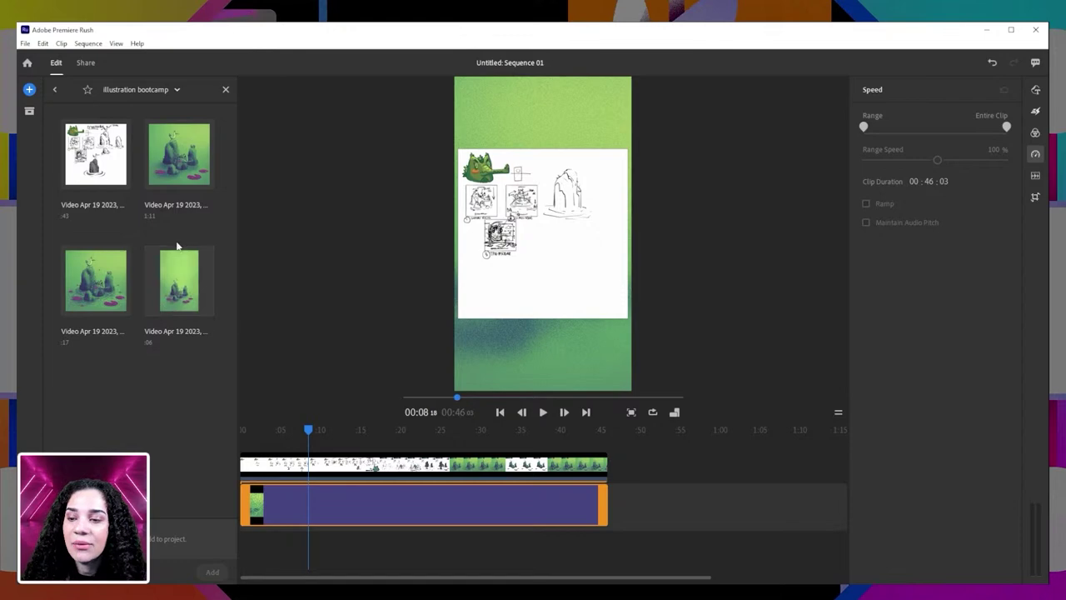
# - Try placing the vertical illustration clip over the start of the time-lapse clip, and undo the placement
pyautogui.click(188, 305)
pyautogui.moveTo(244, 439); pyautogui.dragTo(250, 463)
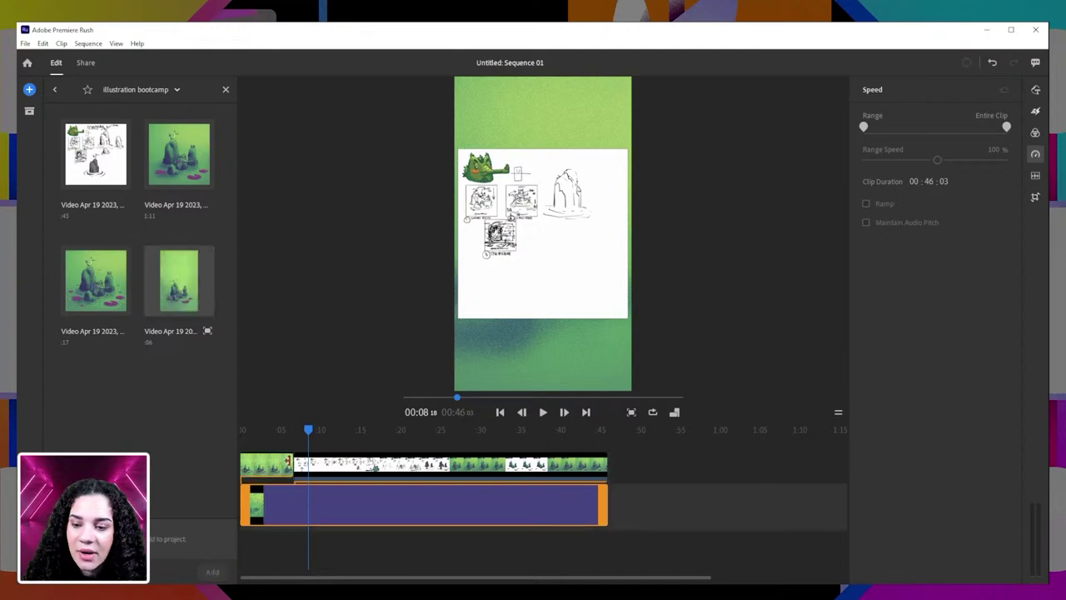
pyautogui.click(269, 467)
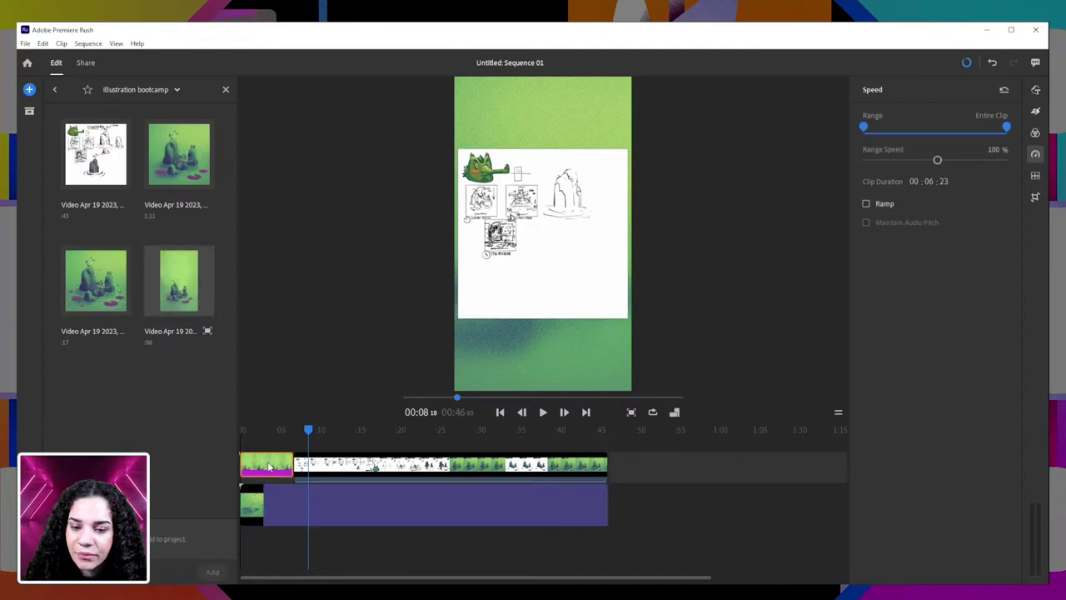
pyautogui.moveTo(307, 431)
pyautogui.mouseDown()
pyautogui.moveTo(291, 430)
pyautogui.moveTo(305, 431)
pyautogui.mouseUp()
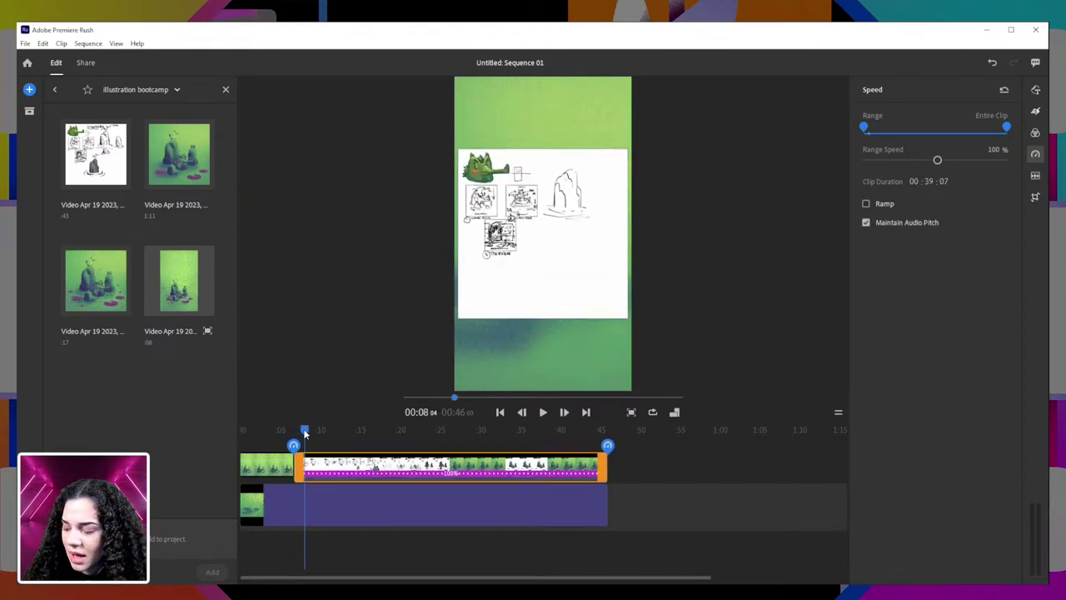
pyautogui.hotkey('ctrl', 'z')
# - Place the vertical illustration clip at the start of the sequence, with the full-length time-lapse clip directly after it
pyautogui.moveTo(297, 429)
pyautogui.mouseDown()
pyautogui.moveTo(292, 445)
pyautogui.moveTo(275, 446)
pyautogui.mouseUp()
pyautogui.moveTo(325, 470); pyautogui.dragTo(365, 471)
pyautogui.click(290, 435)
pyautogui.moveTo(290, 435)
pyautogui.mouseDown()
pyautogui.moveTo(260, 468)
pyautogui.moveTo(269, 438)
pyautogui.mouseUp()
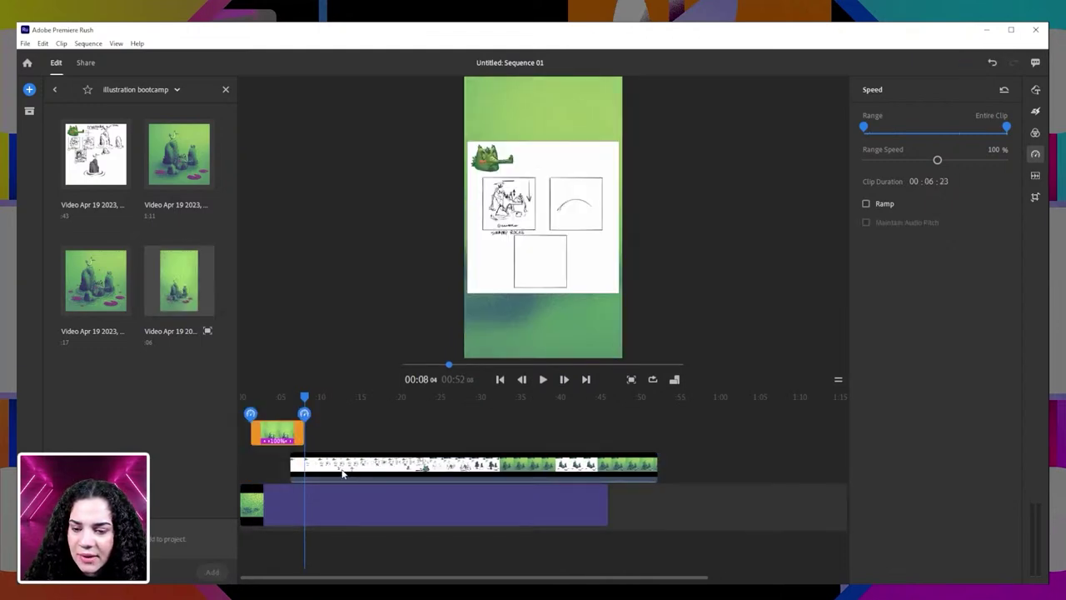
pyautogui.moveTo(345, 473); pyautogui.dragTo(371, 473)
pyautogui.click(271, 439)
pyautogui.moveTo(270, 439); pyautogui.dragTo(257, 471)
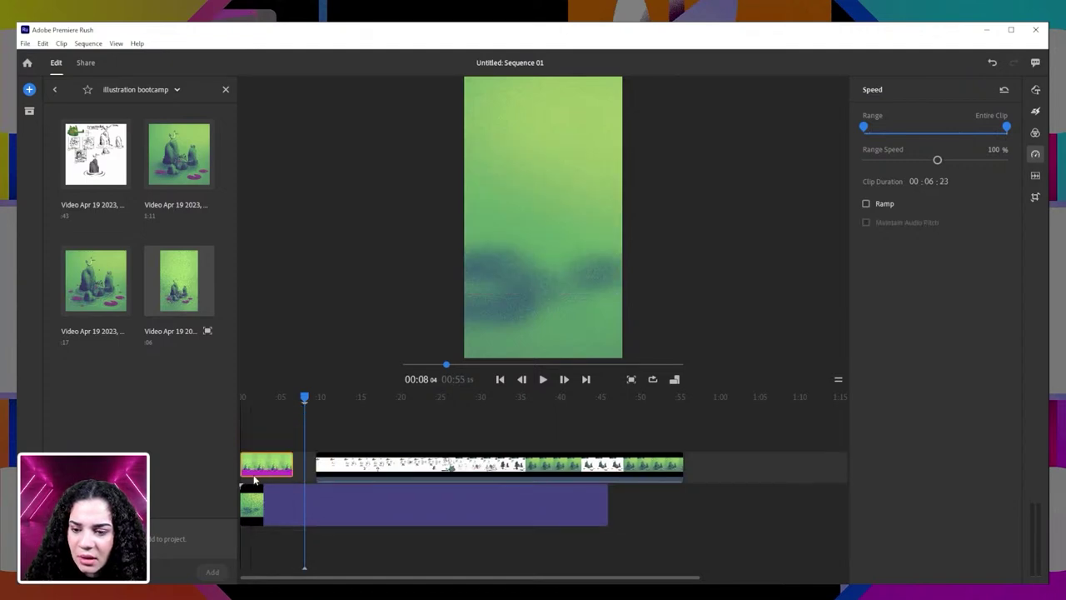
pyautogui.click(350, 465)
pyautogui.moveTo(350, 465); pyautogui.dragTo(336, 466)
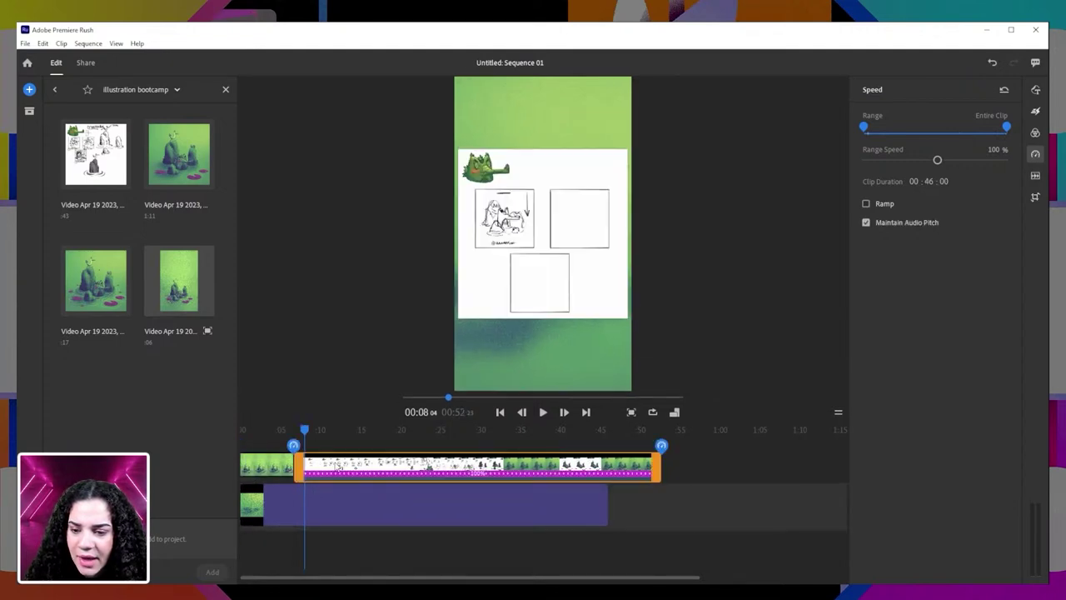
# - Extend the background image's end to 00:59:25, and play the sequence from the start
pyautogui.moveTo(307, 429); pyautogui.dragTo(241, 429)
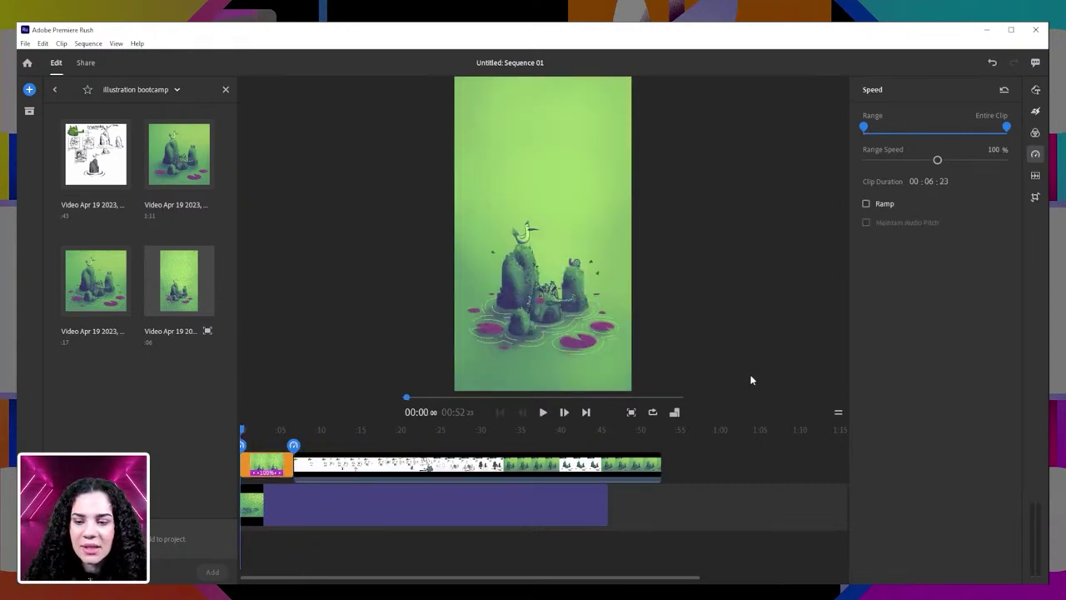
pyautogui.click(575, 513)
pyautogui.moveTo(606, 505); pyautogui.dragTo(716, 505)
pyautogui.moveTo(570, 429); pyautogui.dragTo(242, 430)
pyautogui.press('space')
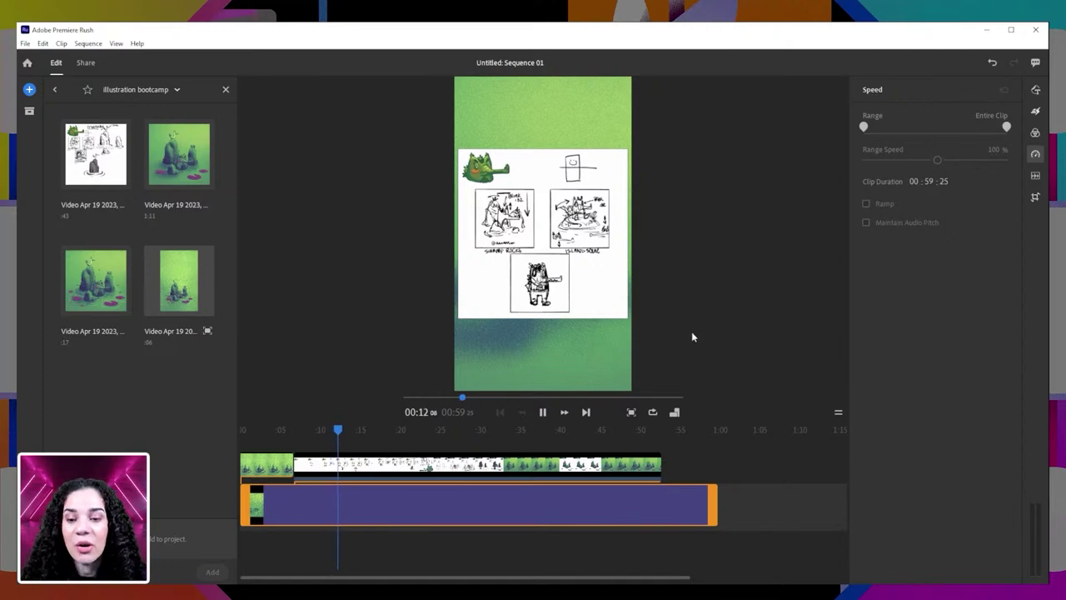
pyautogui.moveTo(342, 430)
pyautogui.mouseDown()
pyautogui.moveTo(652, 432)
pyautogui.moveTo(665, 451)
pyautogui.moveTo(700, 443)
pyautogui.moveTo(680, 450)
pyautogui.moveTo(704, 463)
pyautogui.moveTo(636, 454)
pyautogui.moveTo(708, 466)
pyautogui.moveTo(434, 492)
pyautogui.moveTo(465, 497)
pyautogui.mouseUp()
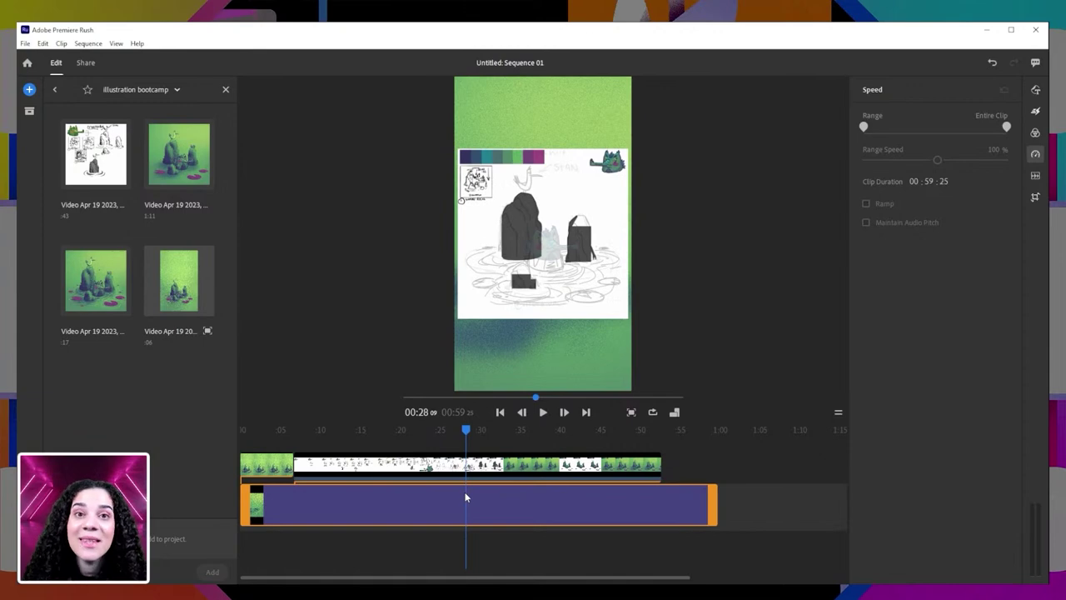
# - Duplicate the opening illustration clip, place the copy right after the time-lapse, and trim the background image to 00:59:17 to match
pyautogui.click(264, 468)
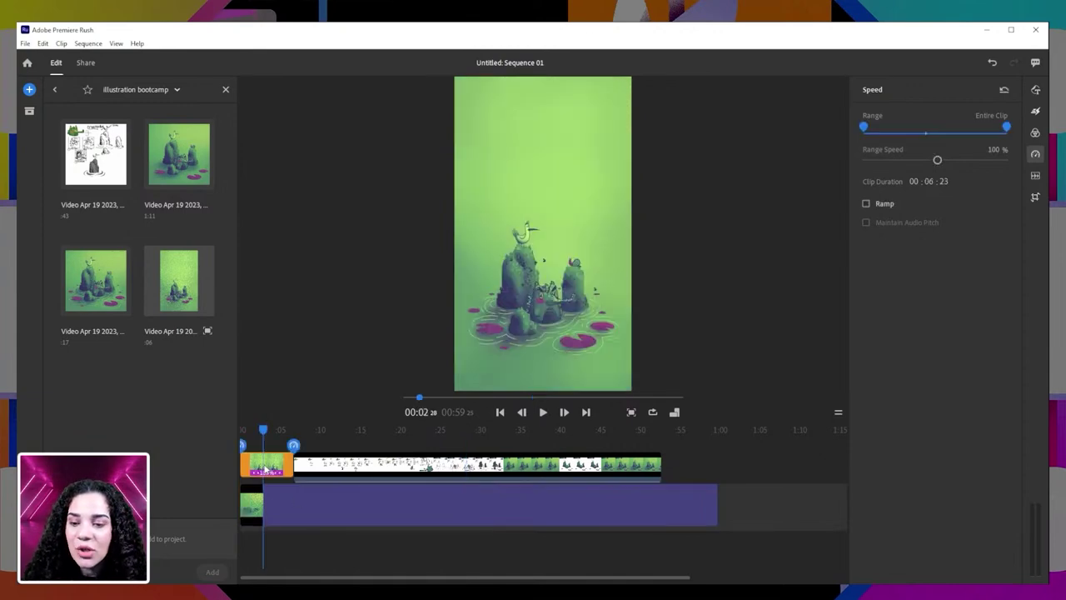
pyautogui.rightClick(265, 469)
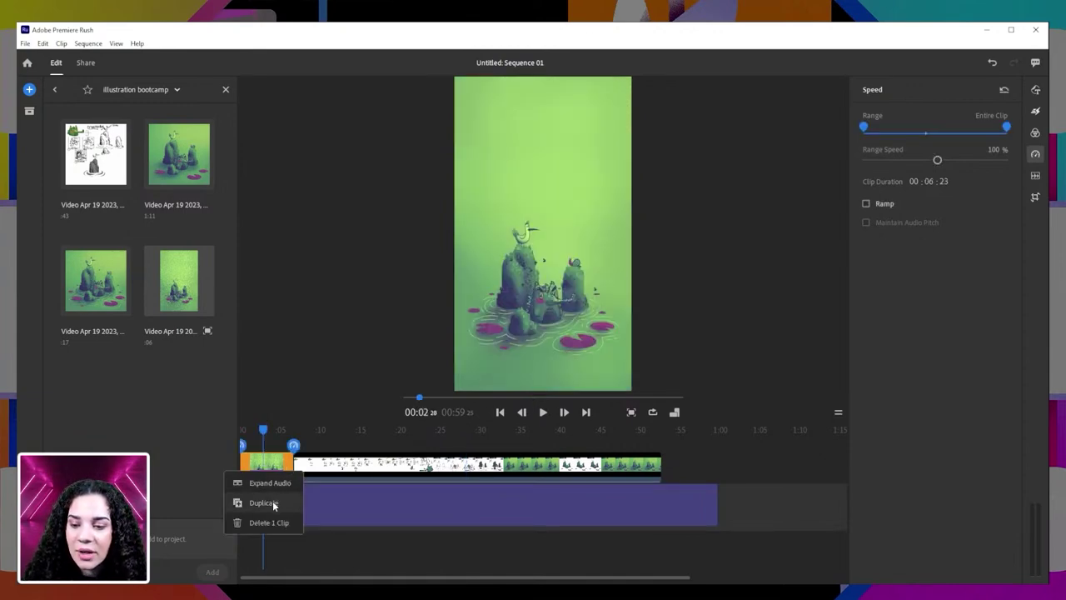
pyautogui.click(272, 502)
pyautogui.moveTo(265, 434); pyautogui.dragTo(686, 469)
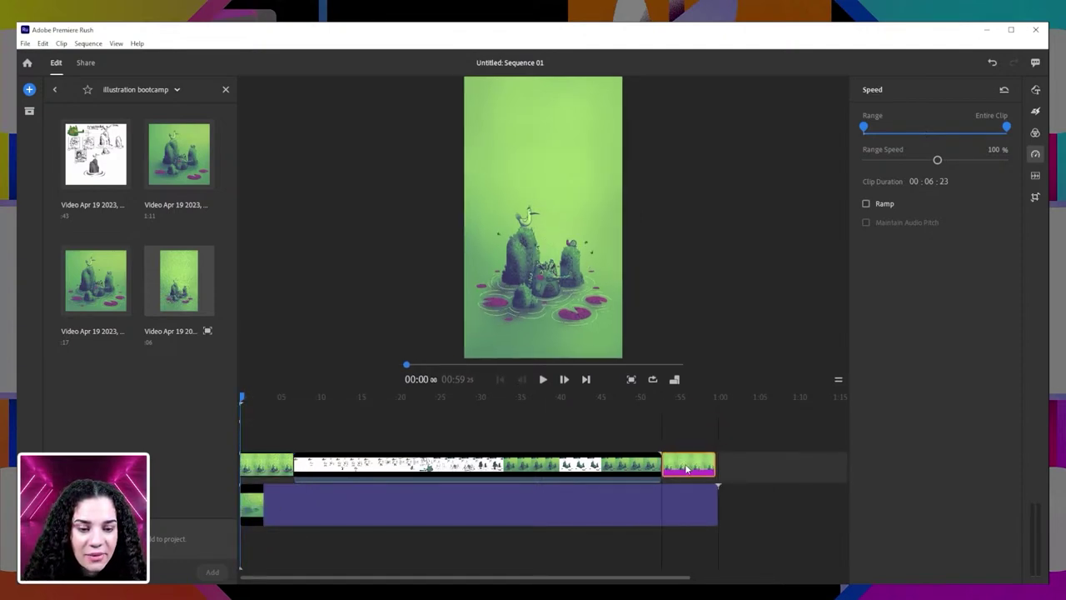
pyautogui.moveTo(710, 497); pyautogui.dragTo(708, 498)
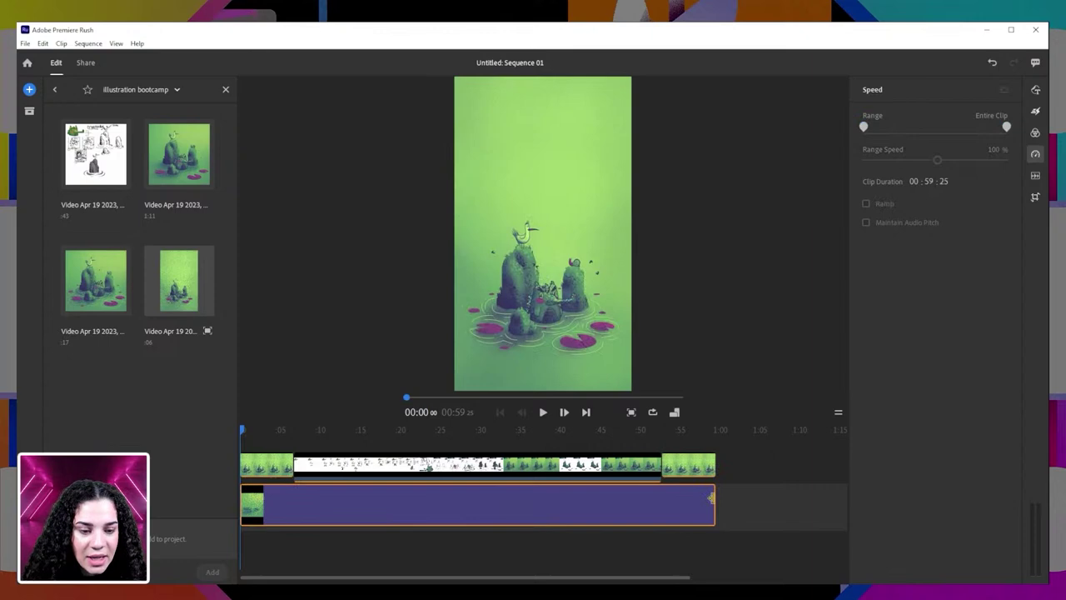
pyautogui.moveTo(240, 430); pyautogui.dragTo(658, 498)
pyautogui.press('space')
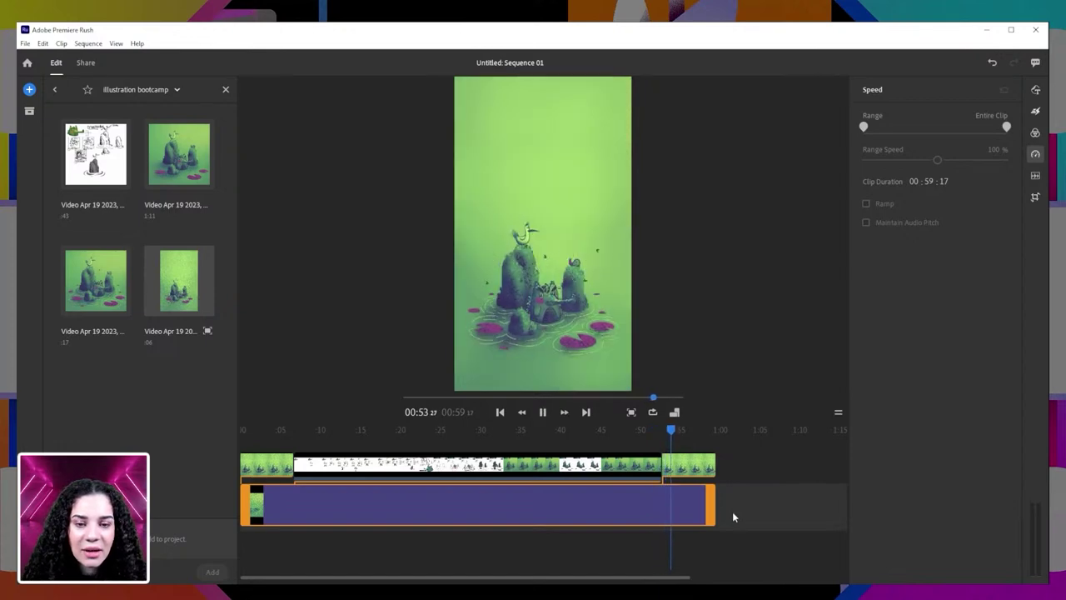
# - Try a Wipe Left transition between the time-lapse and the closing illustration clip, preview it, and undo it
pyautogui.click(598, 451)
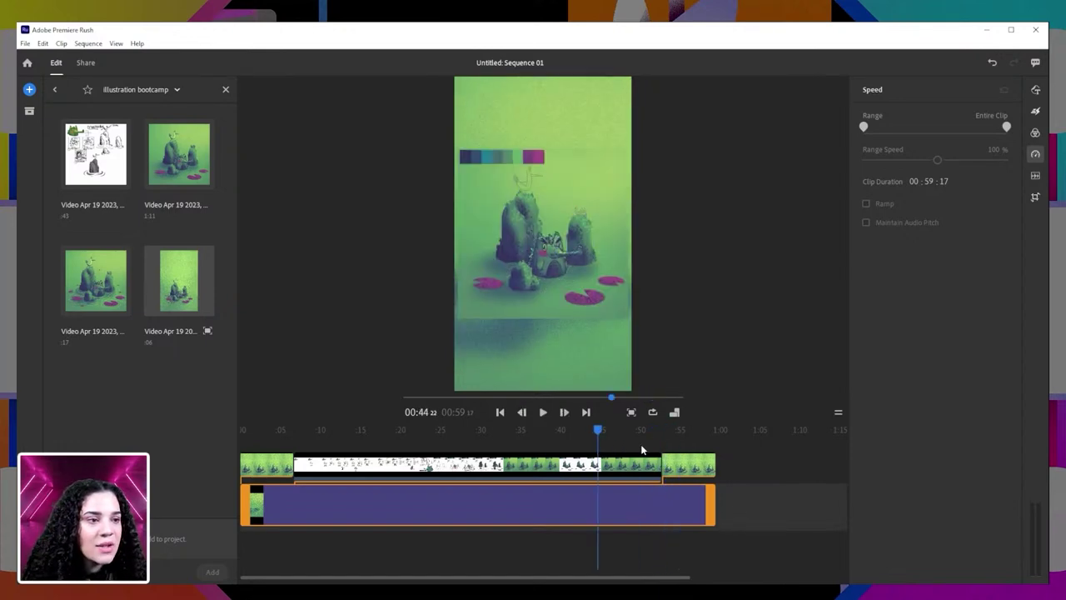
pyautogui.click(1037, 113)
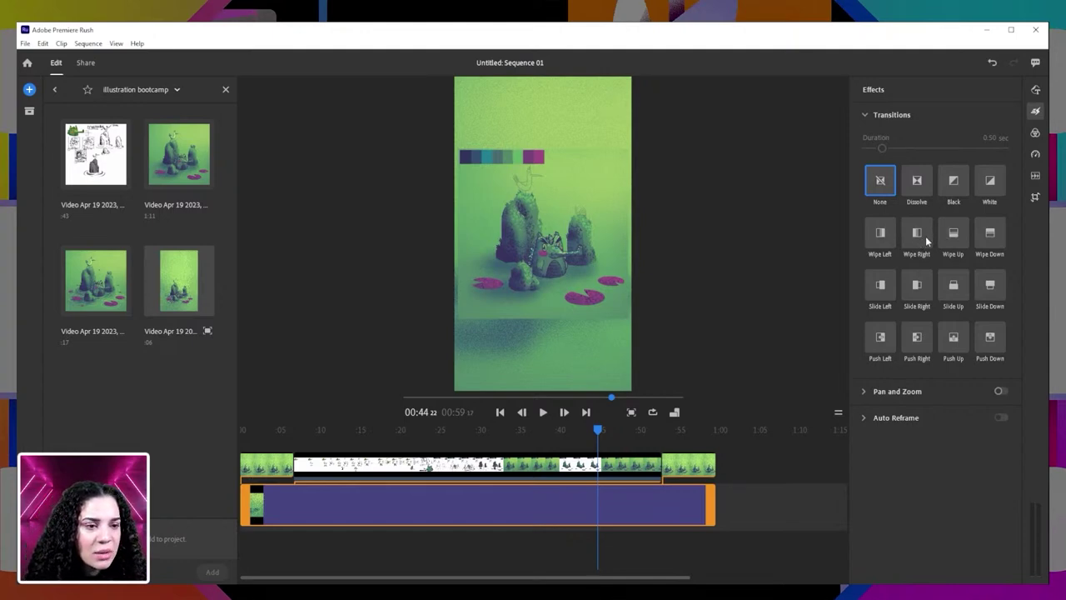
pyautogui.moveTo(885, 241)
pyautogui.mouseDown()
pyautogui.moveTo(672, 468)
pyautogui.moveTo(654, 464)
pyautogui.moveTo(664, 469)
pyautogui.mouseUp()
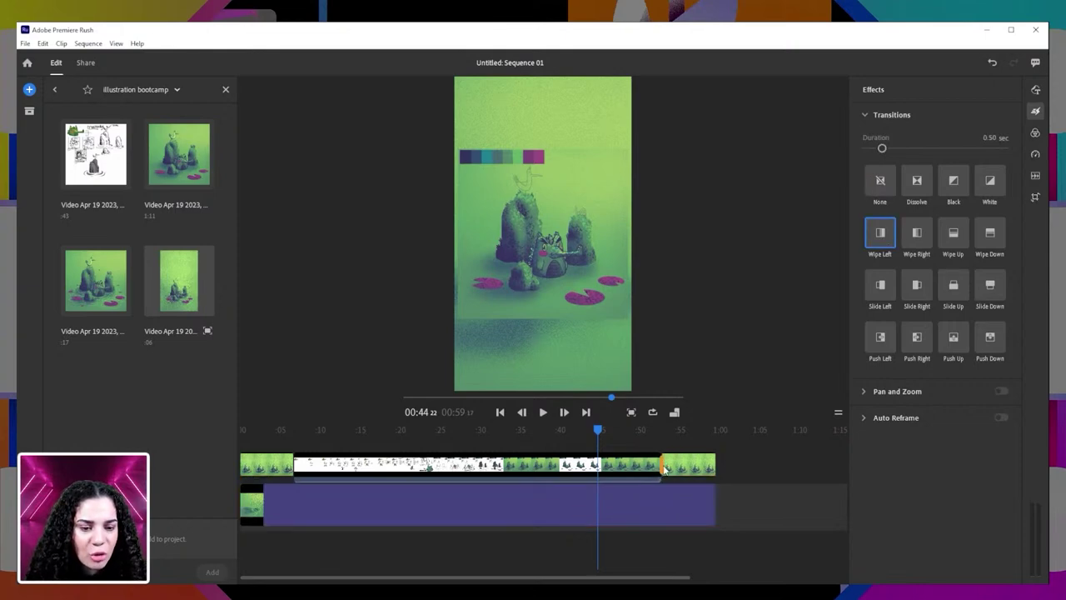
pyautogui.moveTo(598, 430); pyautogui.dragTo(653, 433)
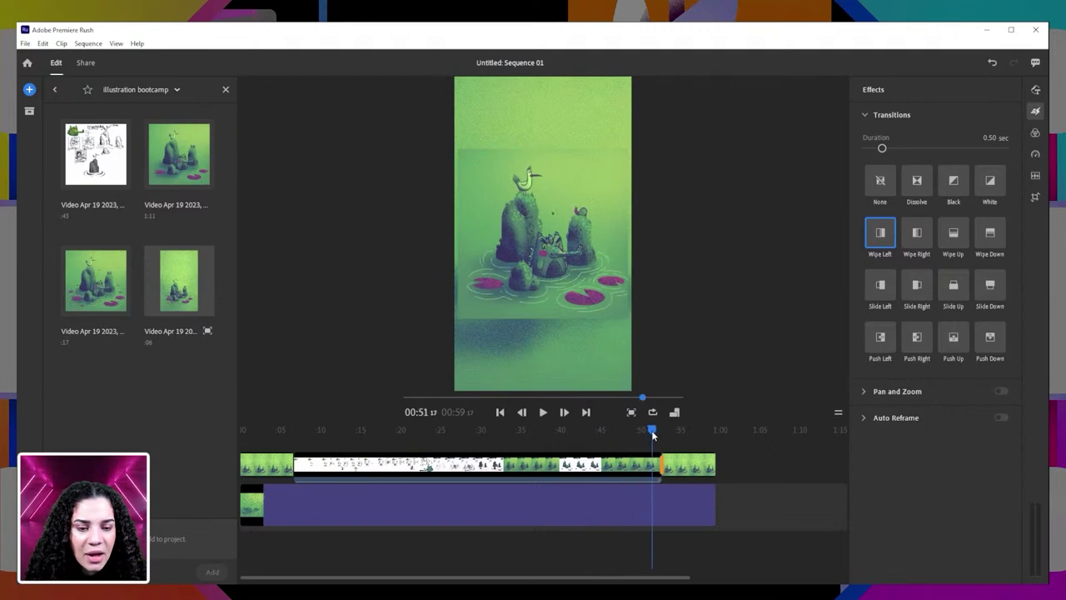
pyautogui.press('space')
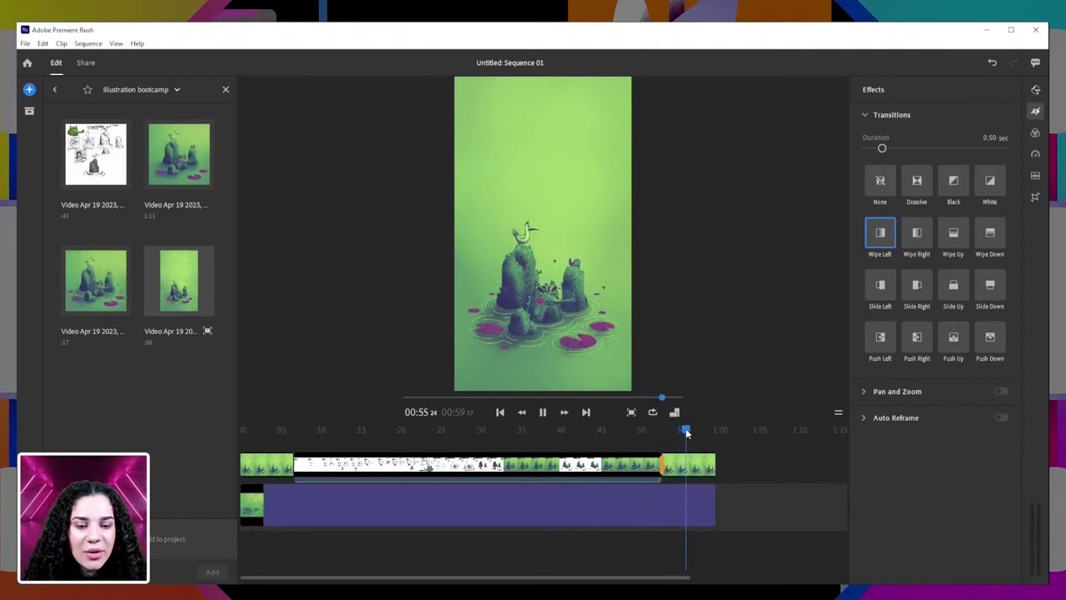
pyautogui.moveTo(688, 430); pyautogui.dragTo(653, 431)
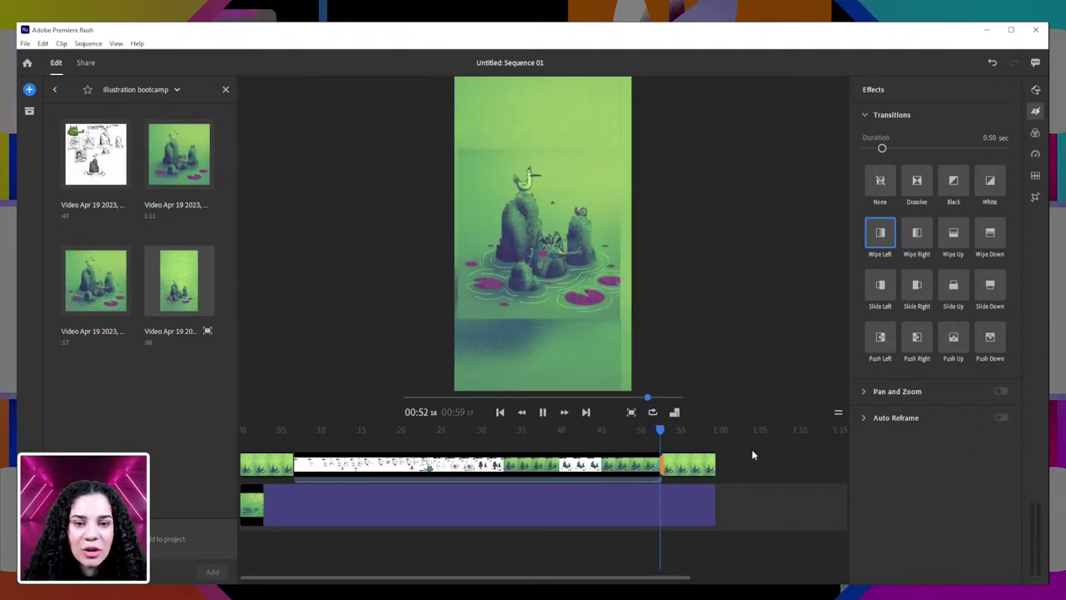
pyautogui.press('space')
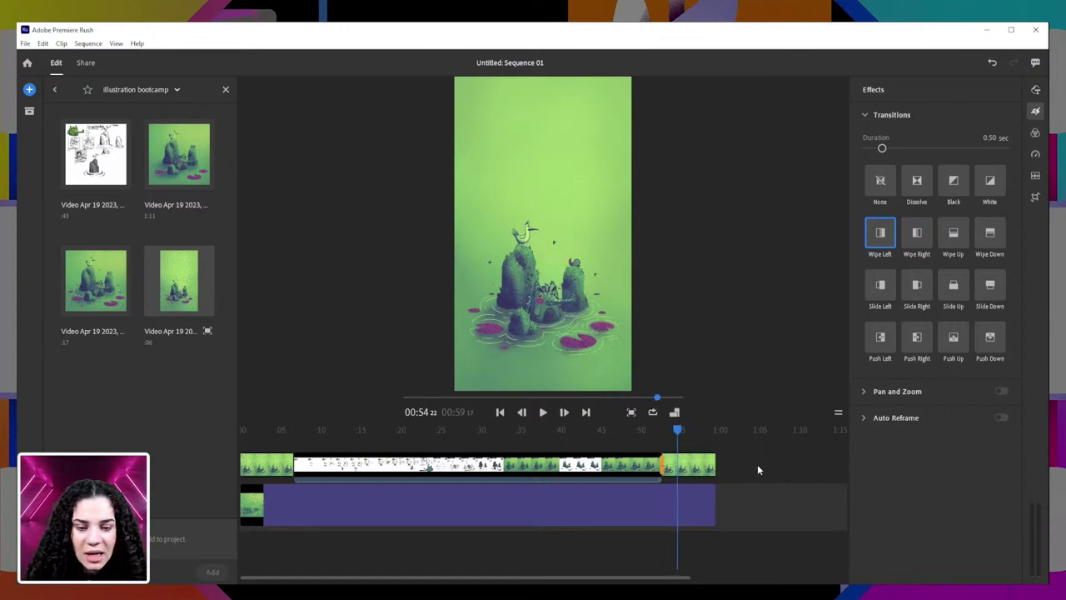
pyautogui.hotkey('ctrl', 'z')
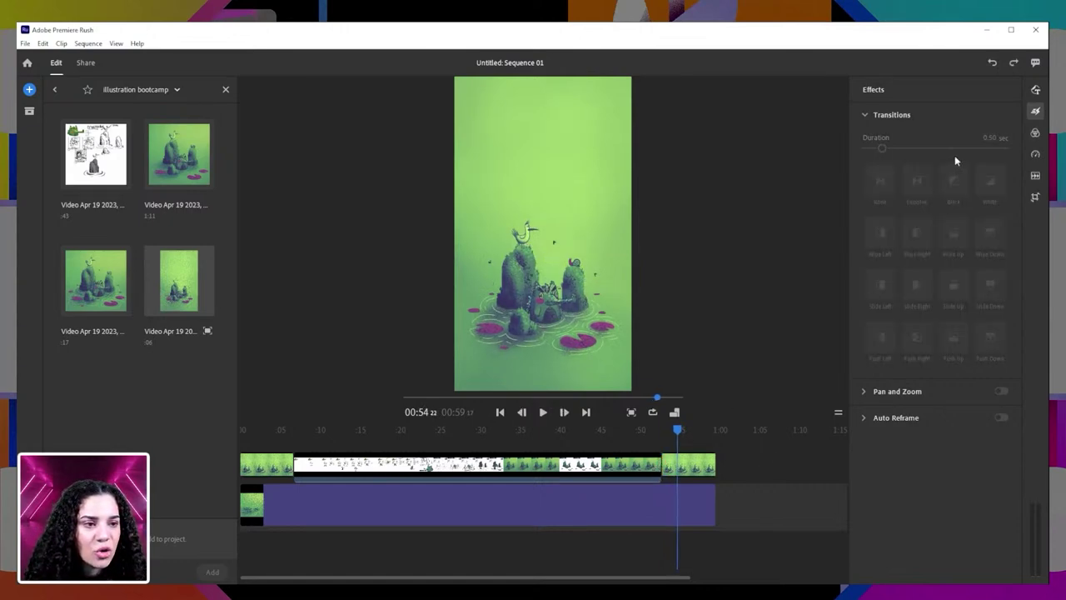
# - Add a Dissolve transition between the time-lapse and the closing illustration clip, and lengthen it to 1.07 sec
pyautogui.click(651, 475)
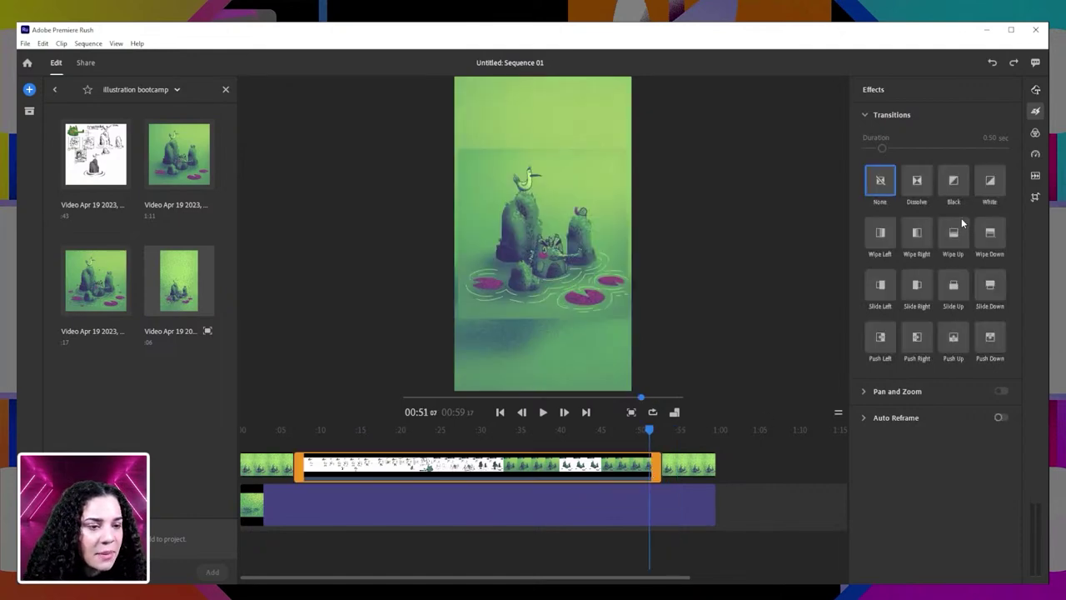
pyautogui.moveTo(917, 185)
pyautogui.mouseDown()
pyautogui.moveTo(685, 428)
pyautogui.moveTo(666, 471)
pyautogui.mouseUp()
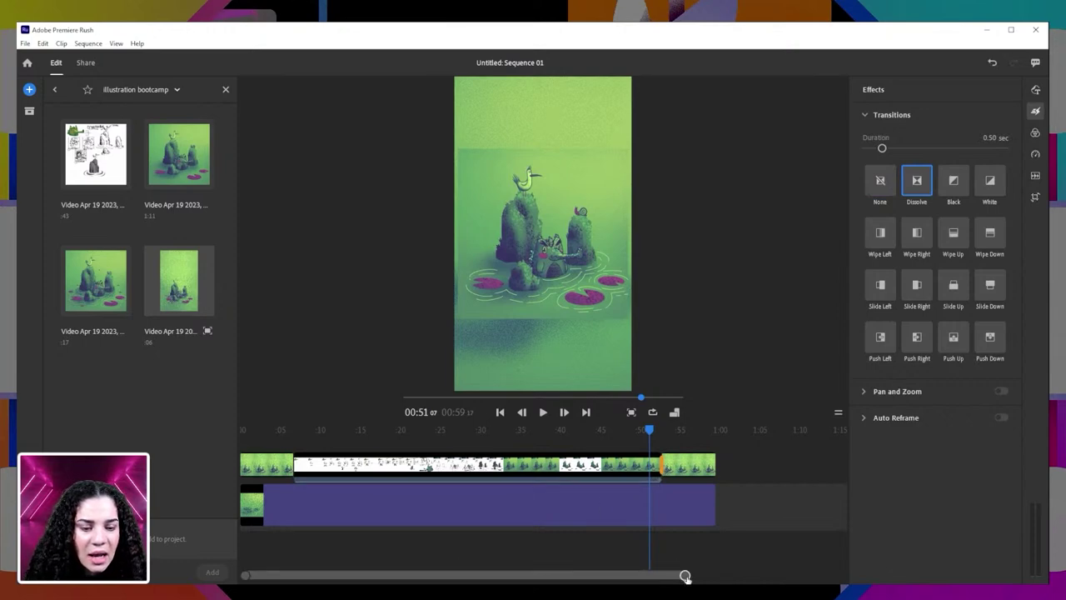
pyautogui.moveTo(685, 576); pyautogui.dragTo(625, 576)
pyautogui.scroll(3, 582, 582)
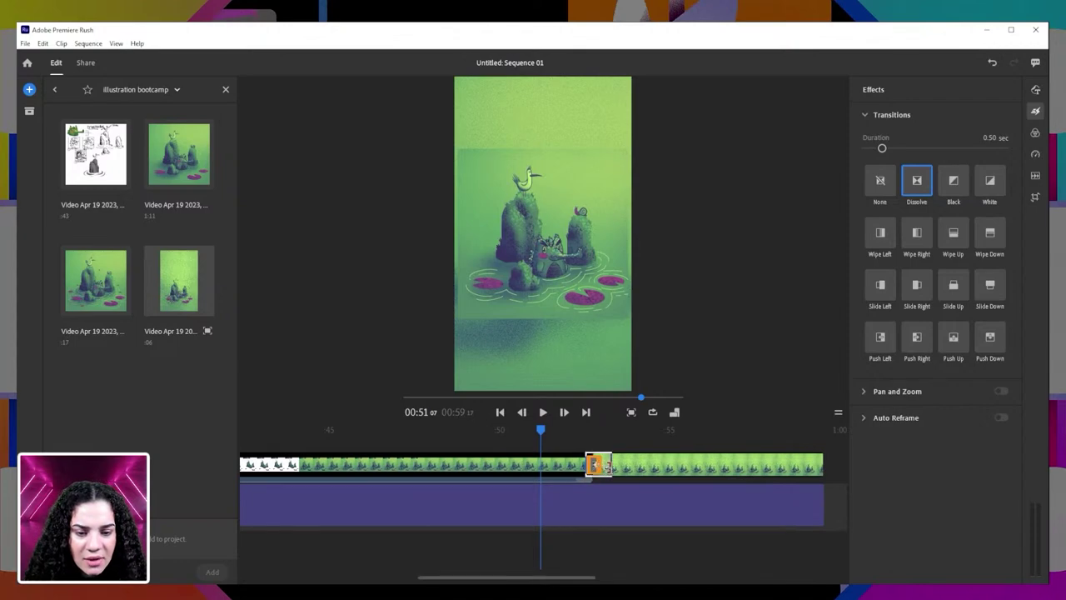
pyautogui.moveTo(589, 467); pyautogui.dragTo(577, 467)
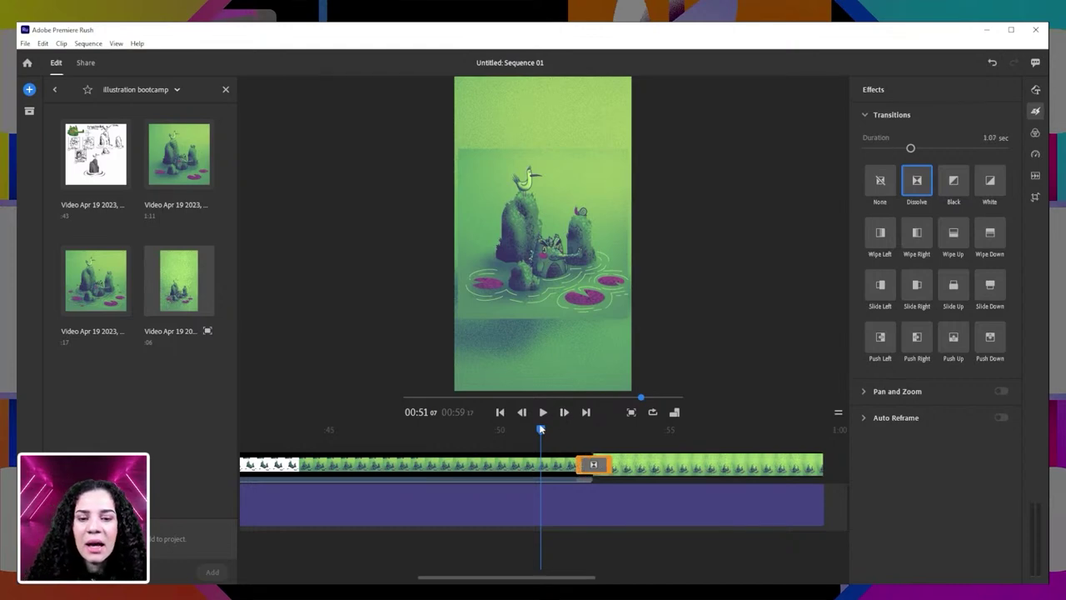
pyautogui.moveTo(540, 430); pyautogui.dragTo(526, 429)
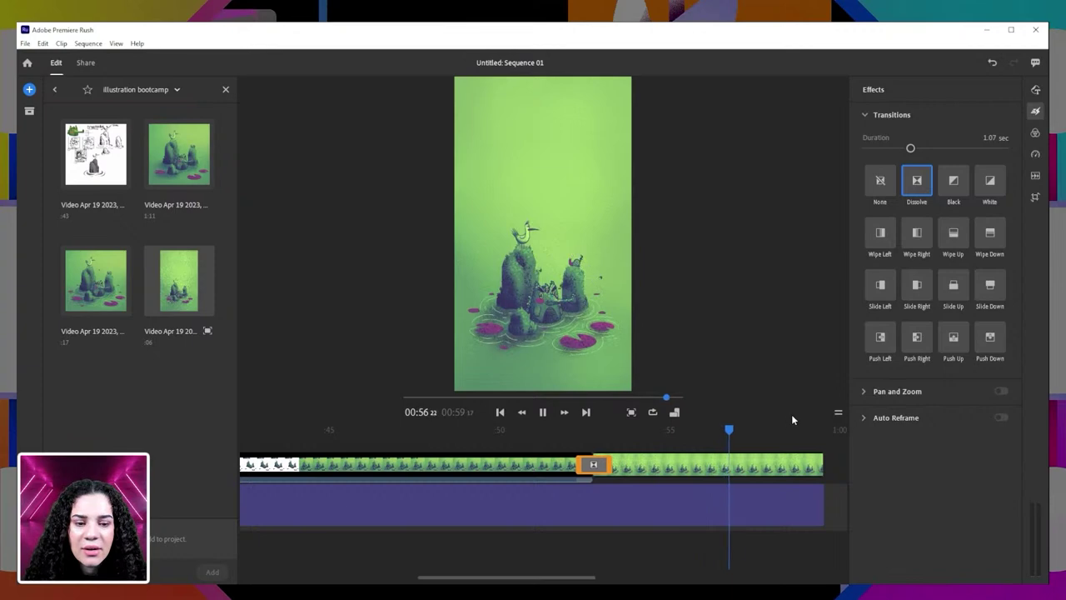
pyautogui.moveTo(702, 429); pyautogui.dragTo(555, 430)
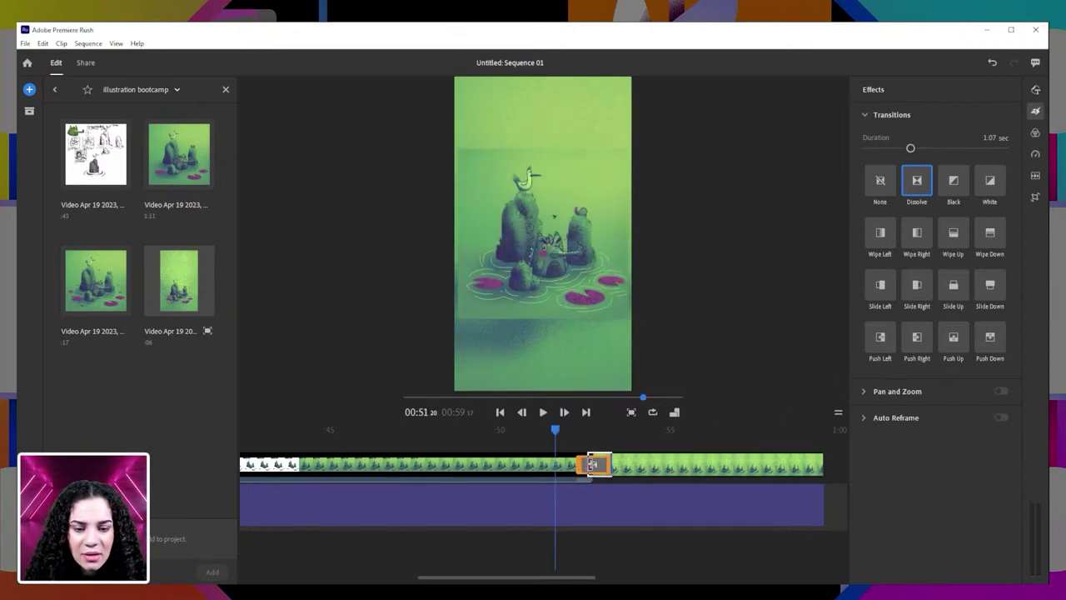
# - Shorten the Dissolve before the closing illustration clip to 0.70 sec and play it back
pyautogui.moveTo(578, 464); pyautogui.dragTo(591, 464)
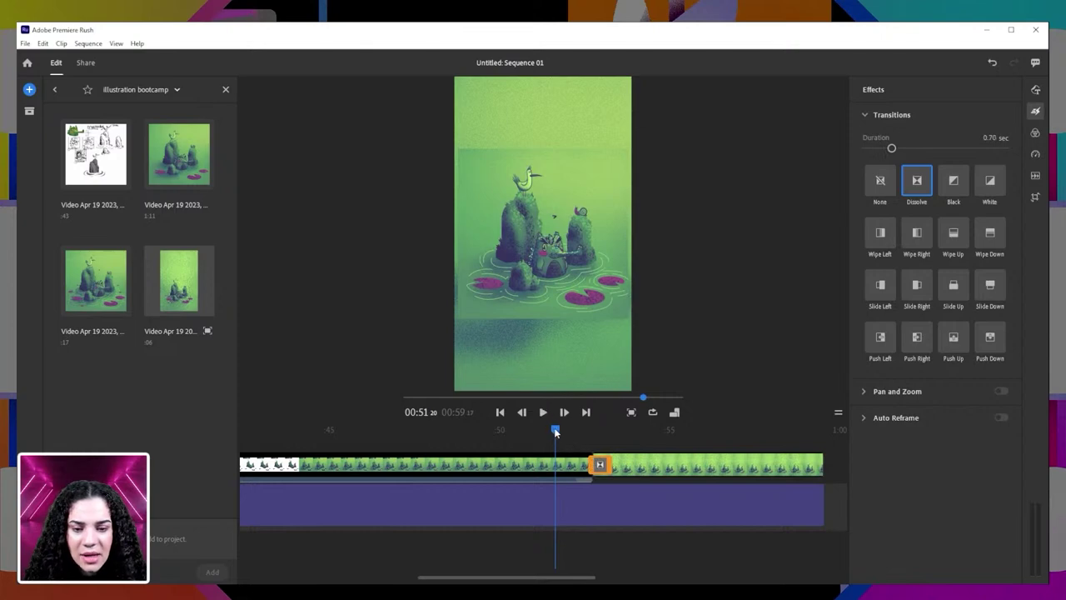
pyautogui.moveTo(555, 432)
pyautogui.mouseDown()
pyautogui.moveTo(584, 428)
pyautogui.moveTo(558, 432)
pyautogui.mouseUp()
pyautogui.press('space')
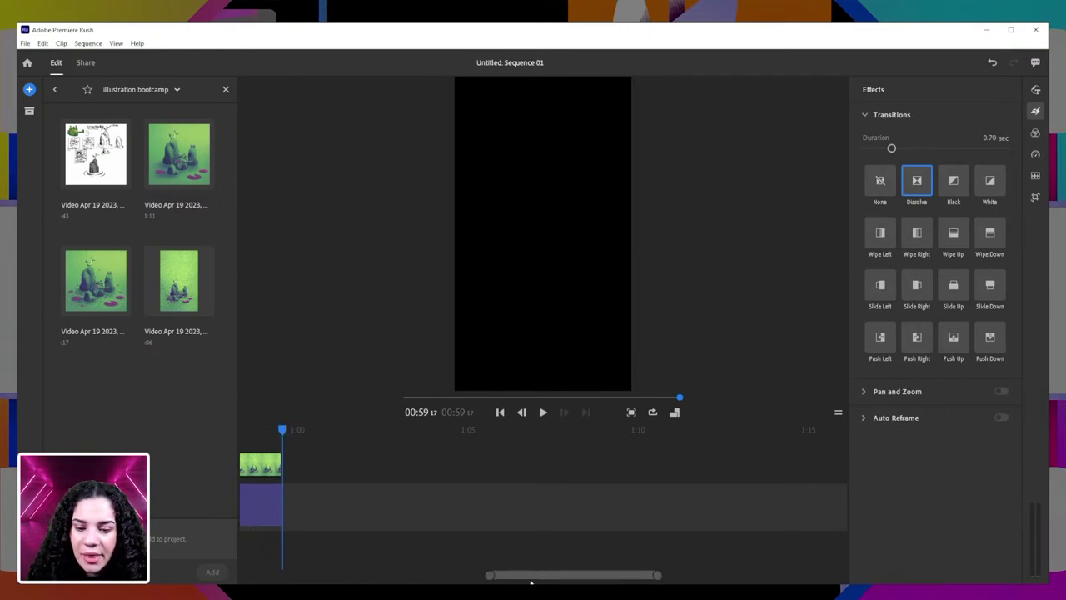
# - Add a 0.70 sec Dissolve transition between the opening illustration clip and the time-lapse, and play it back
pyautogui.moveTo(488, 578); pyautogui.dragTo(274, 578)
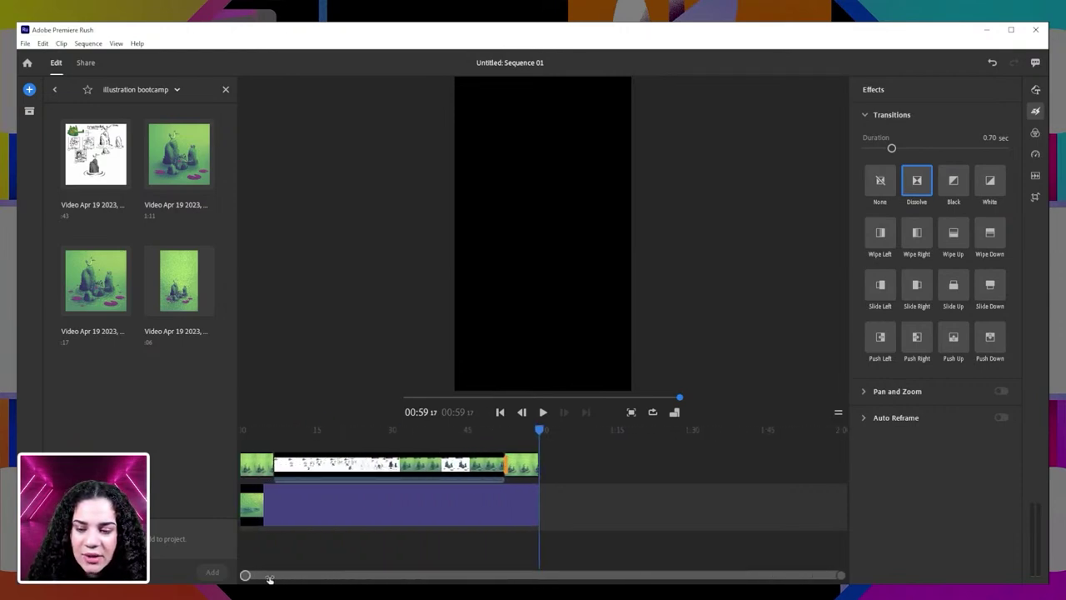
pyautogui.moveTo(921, 184); pyautogui.dragTo(272, 463)
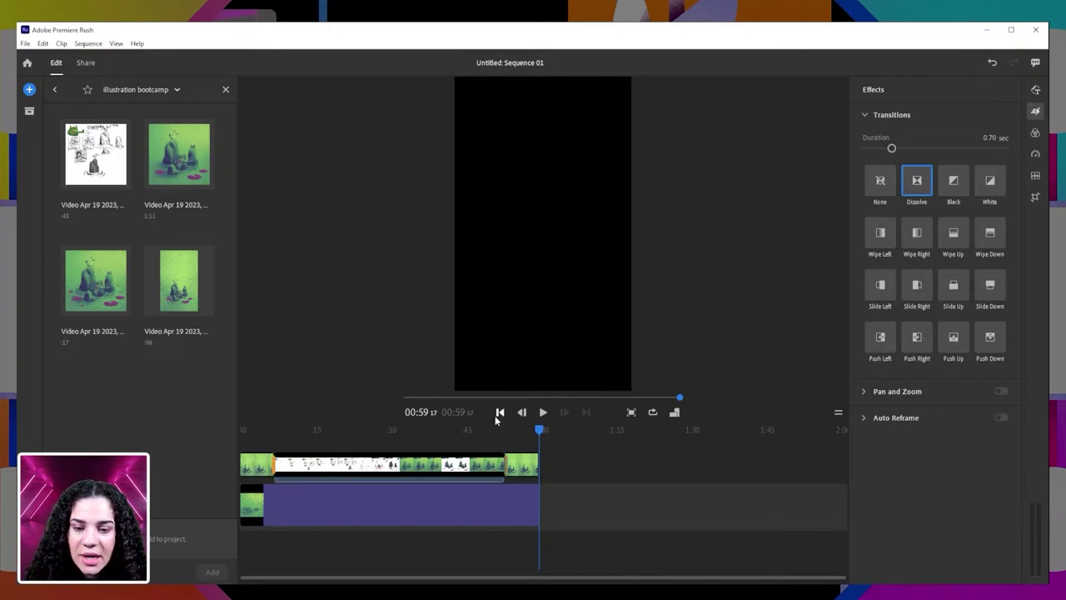
pyautogui.moveTo(547, 432); pyautogui.dragTo(269, 447)
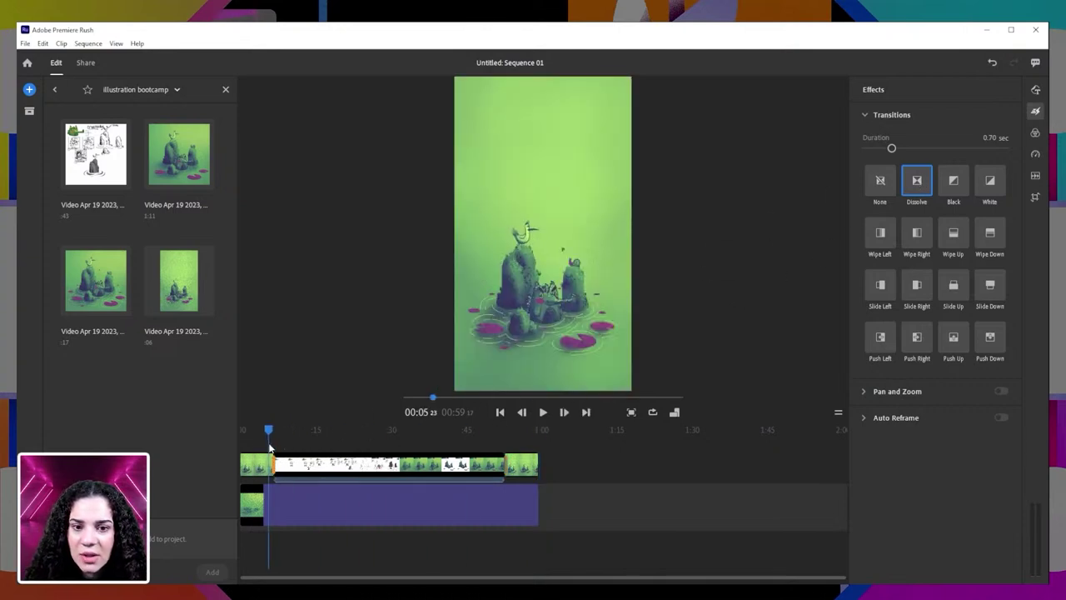
pyautogui.press('space')
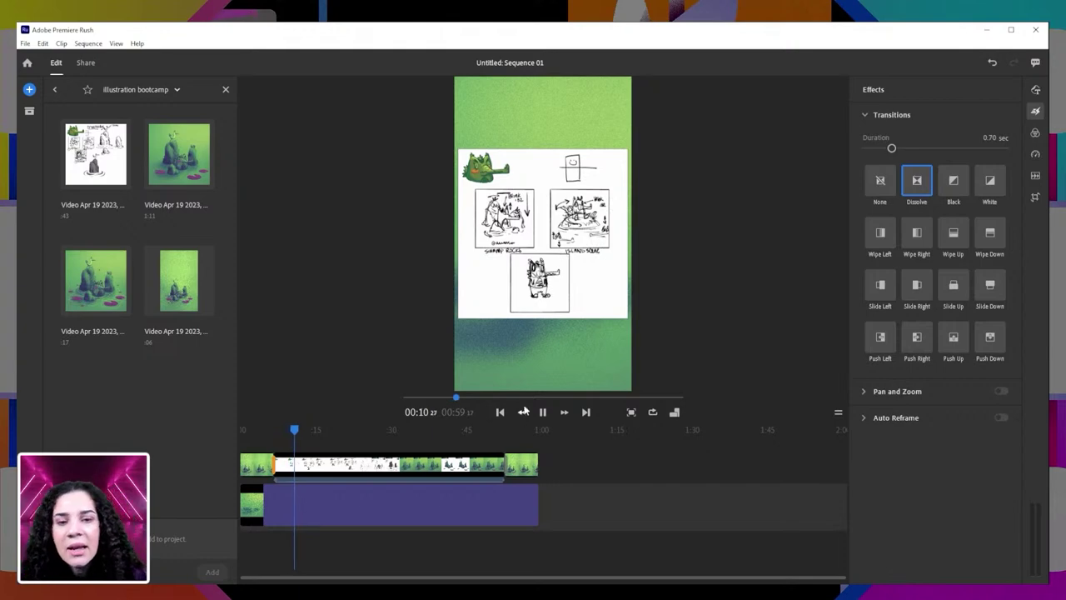
pyautogui.moveTo(301, 429); pyautogui.dragTo(225, 436)
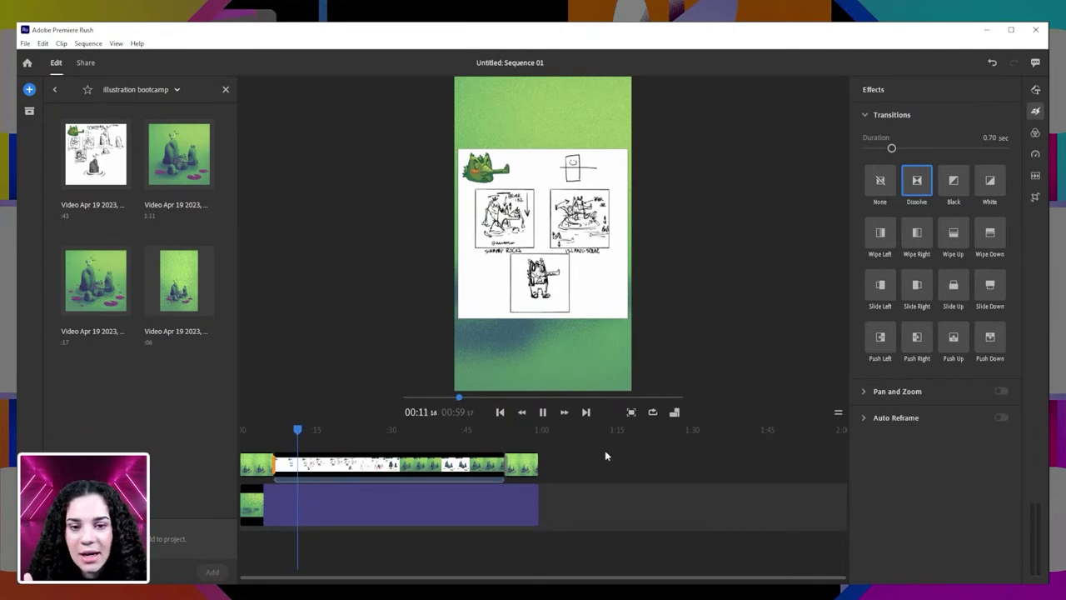
# - Add the voice over file from the audio folder to the timeline and move it to the start of the sequence
pyautogui.moveTo(305, 429)
pyautogui.mouseDown()
pyautogui.moveTo(436, 433)
pyautogui.moveTo(289, 438)
pyautogui.mouseUp()
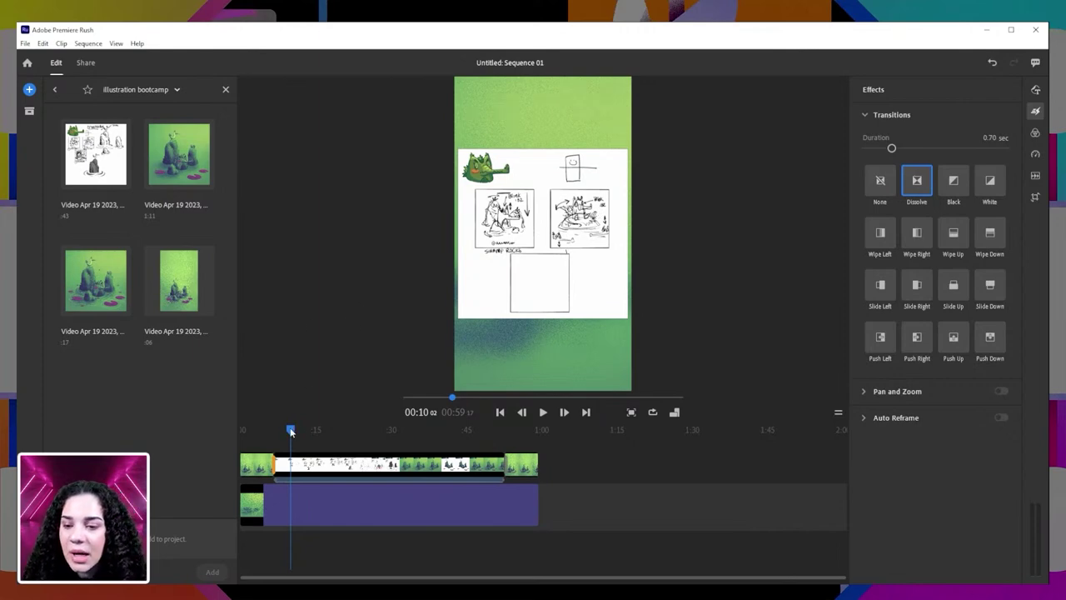
pyautogui.moveTo(291, 430)
pyautogui.mouseDown()
pyautogui.moveTo(269, 430)
pyautogui.moveTo(518, 434)
pyautogui.moveTo(290, 434)
pyautogui.moveTo(249, 451)
pyautogui.moveTo(505, 447)
pyautogui.moveTo(452, 437)
pyautogui.moveTo(253, 451)
pyautogui.moveTo(416, 436)
pyautogui.moveTo(257, 441)
pyautogui.moveTo(416, 442)
pyautogui.moveTo(523, 461)
pyautogui.moveTo(250, 475)
pyautogui.mouseUp()
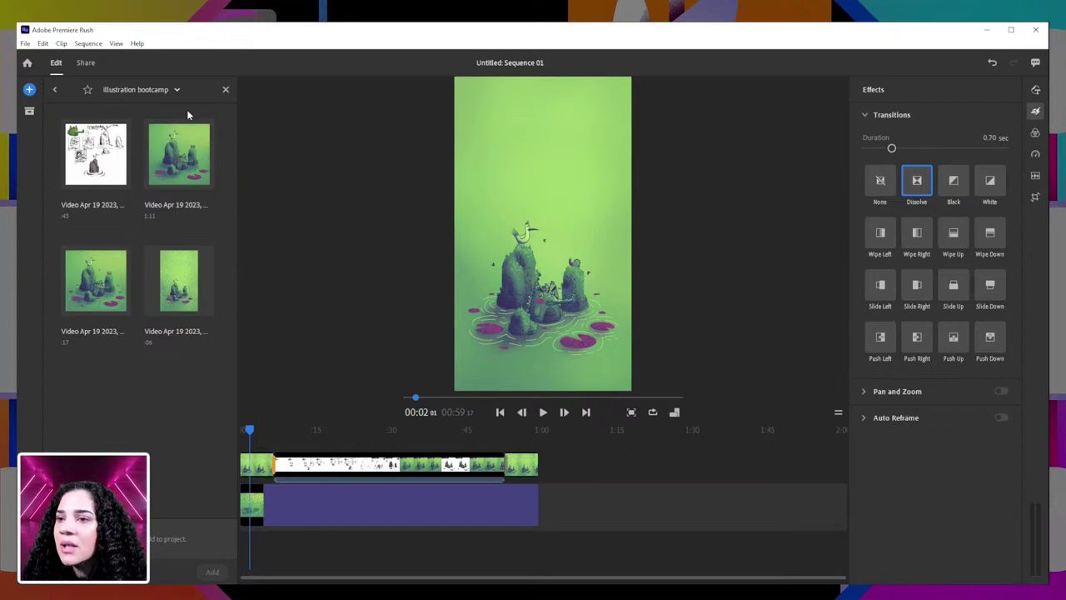
pyautogui.click(54, 92)
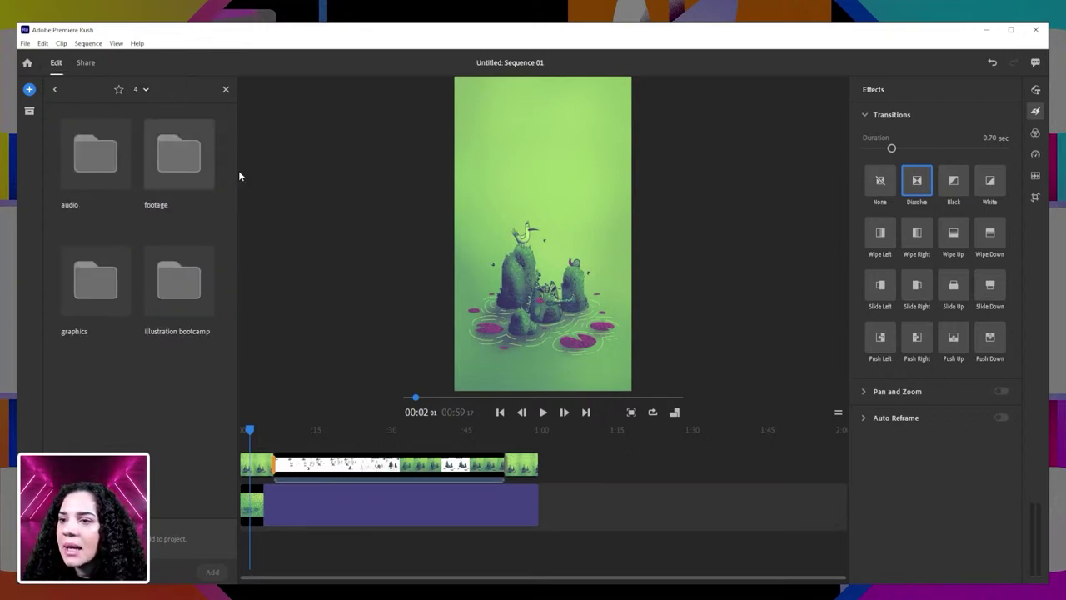
pyautogui.click(98, 172)
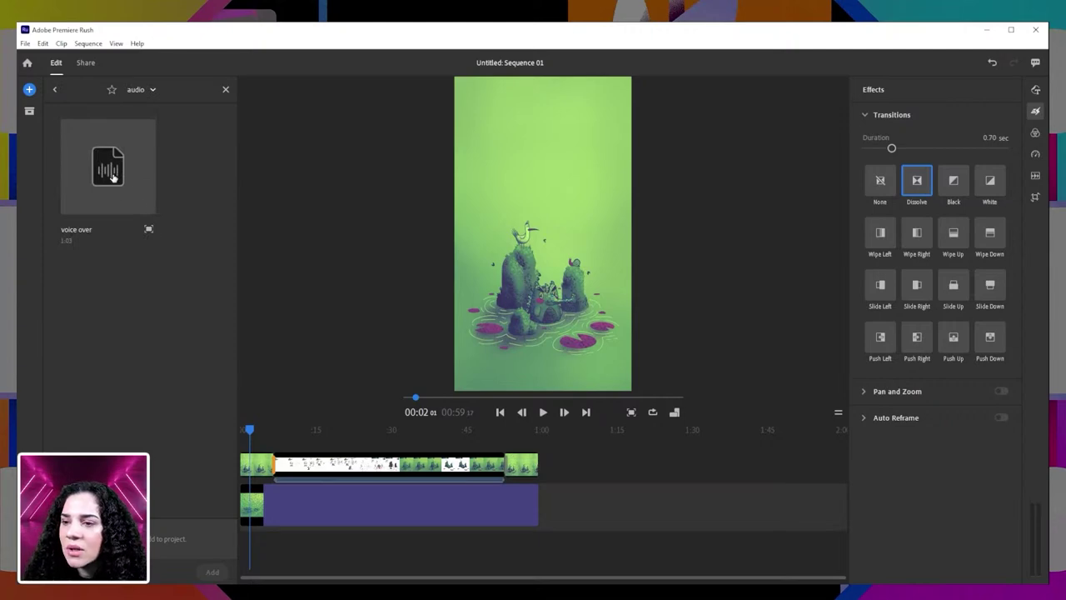
pyautogui.click(113, 179)
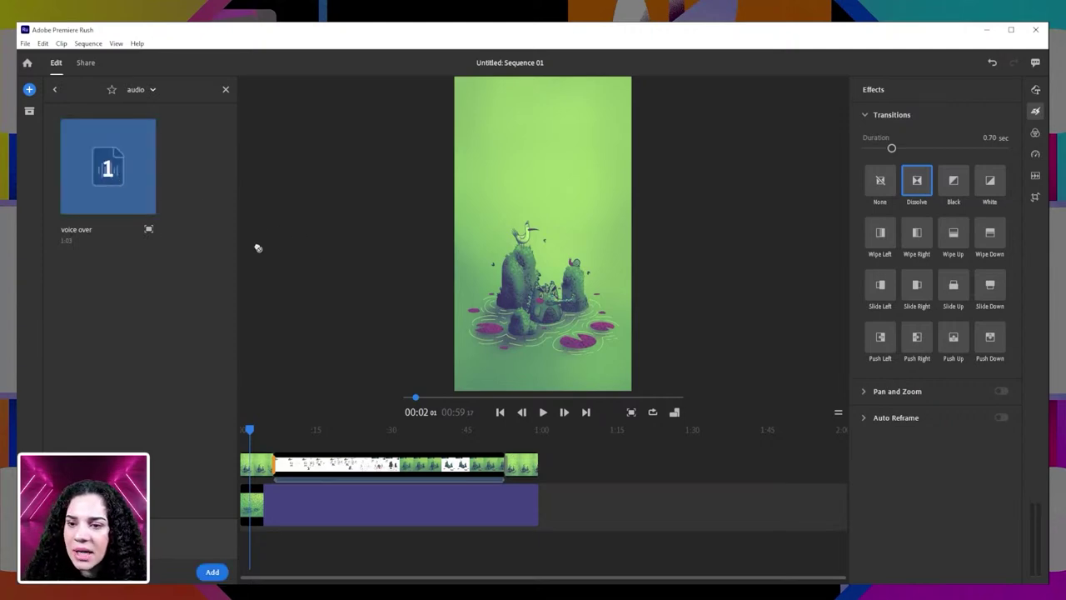
pyautogui.click(212, 573)
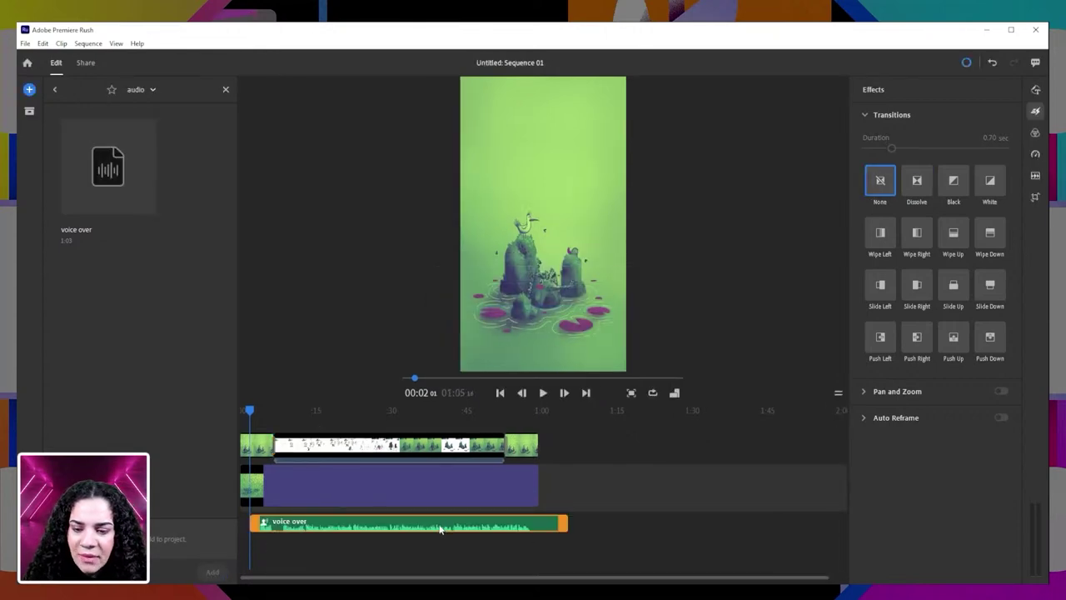
pyautogui.moveTo(439, 529); pyautogui.dragTo(423, 529)
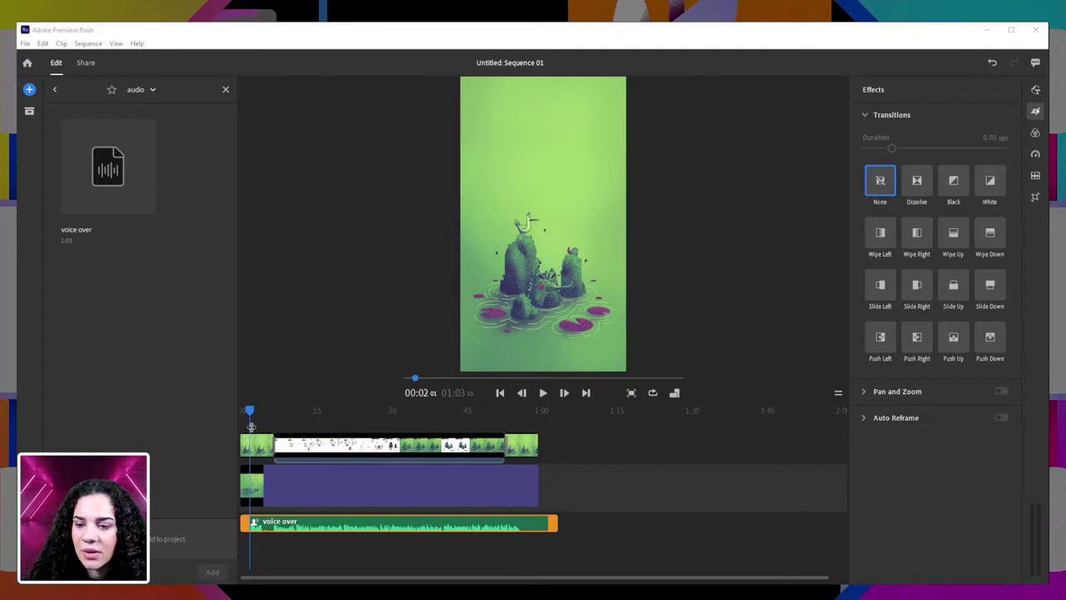
# - Play the sequence from the beginning to check the voice over's timing against the footage, and replay its opening seconds
pyautogui.moveTo(252, 414); pyautogui.dragTo(239, 416)
pyautogui.press('space')
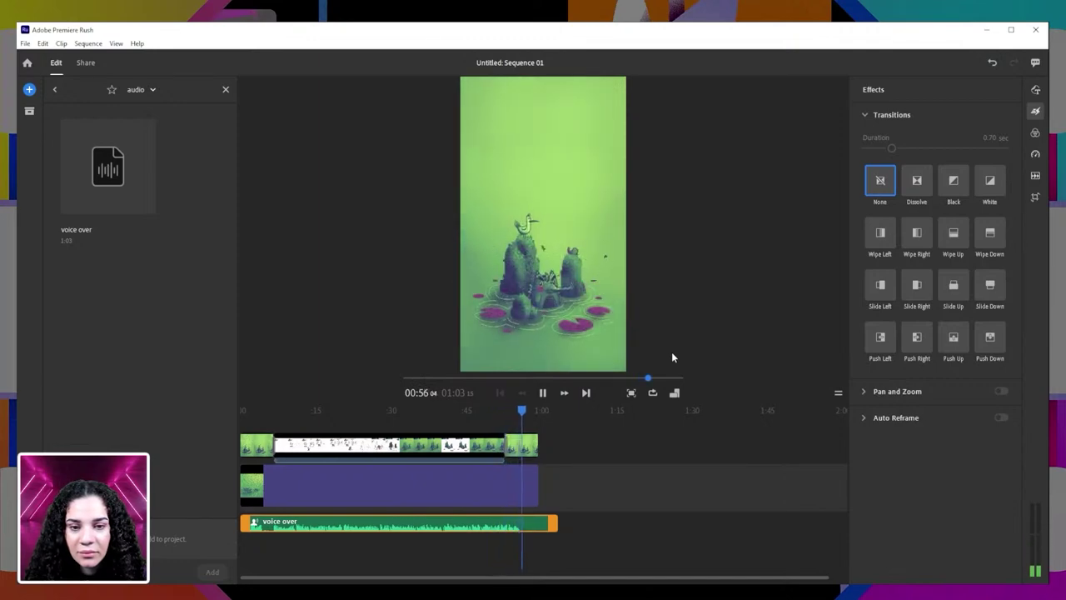
pyautogui.press('space')
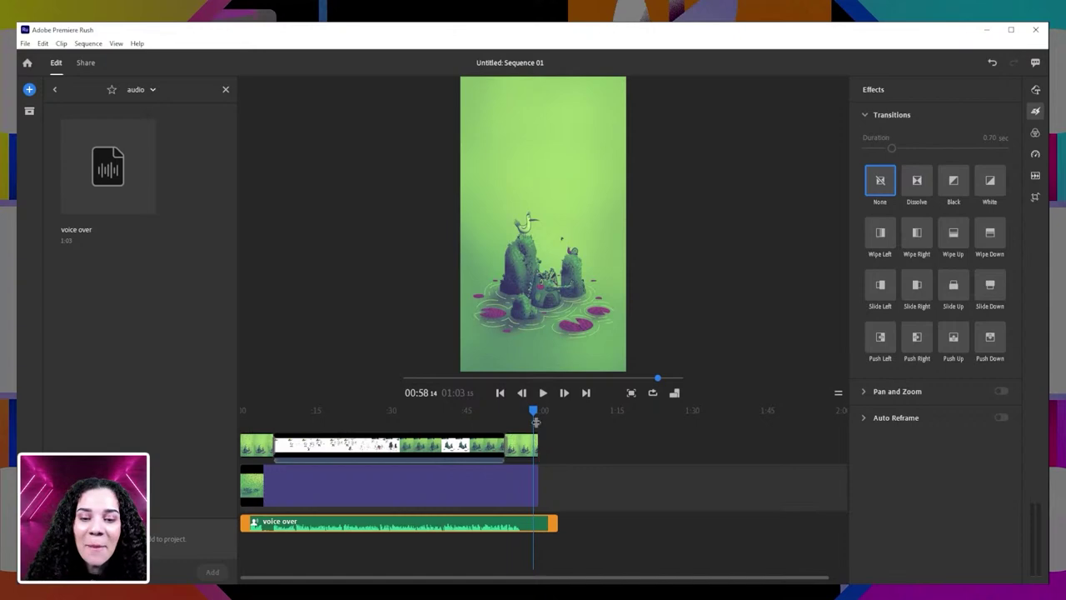
pyautogui.moveTo(532, 408); pyautogui.dragTo(236, 475)
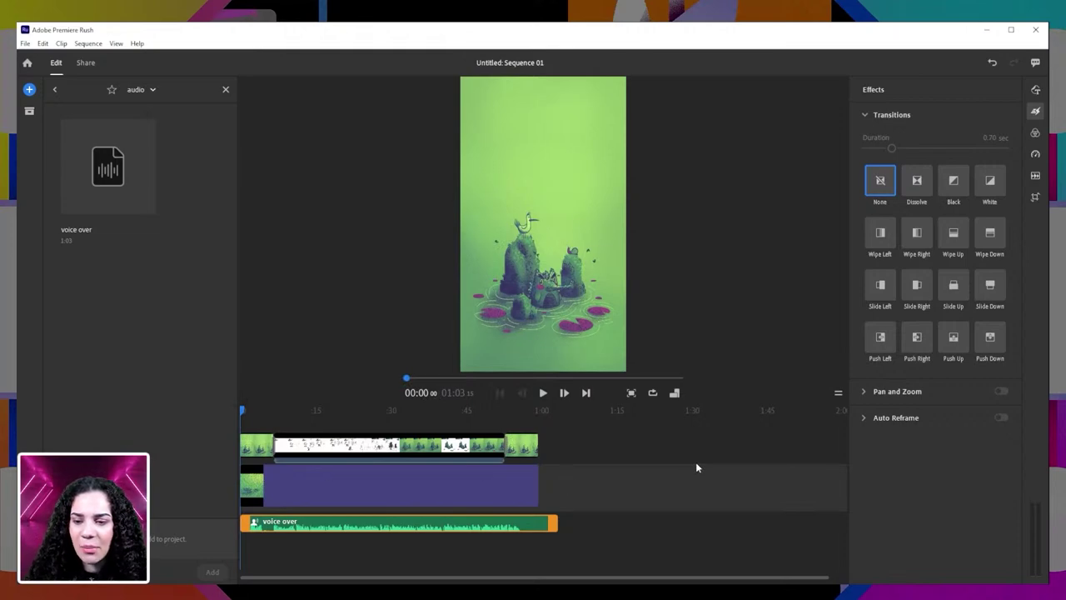
pyautogui.press('space')
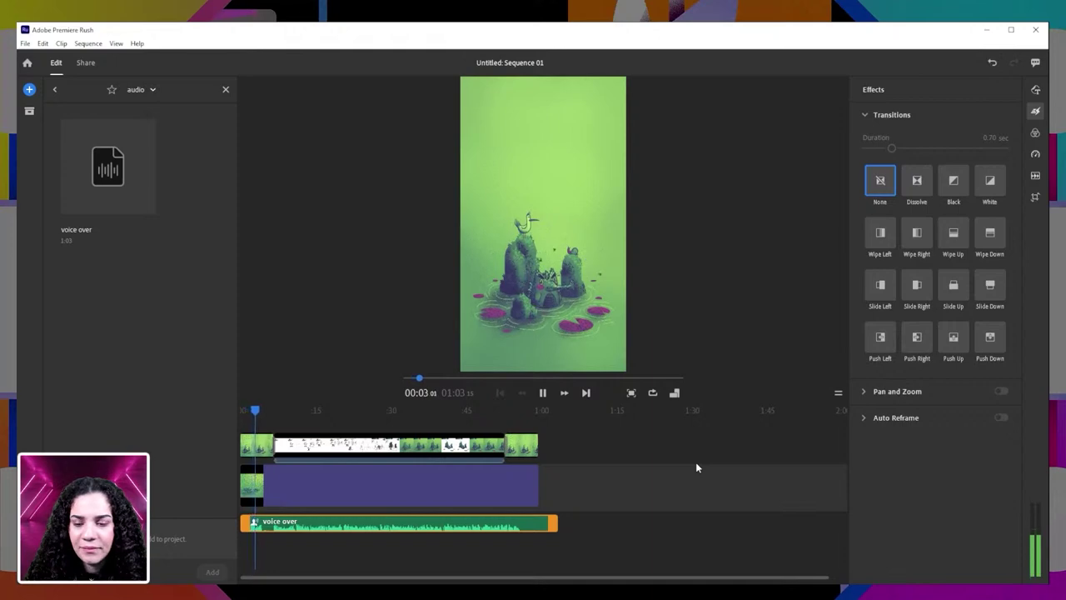
pyautogui.press('space')
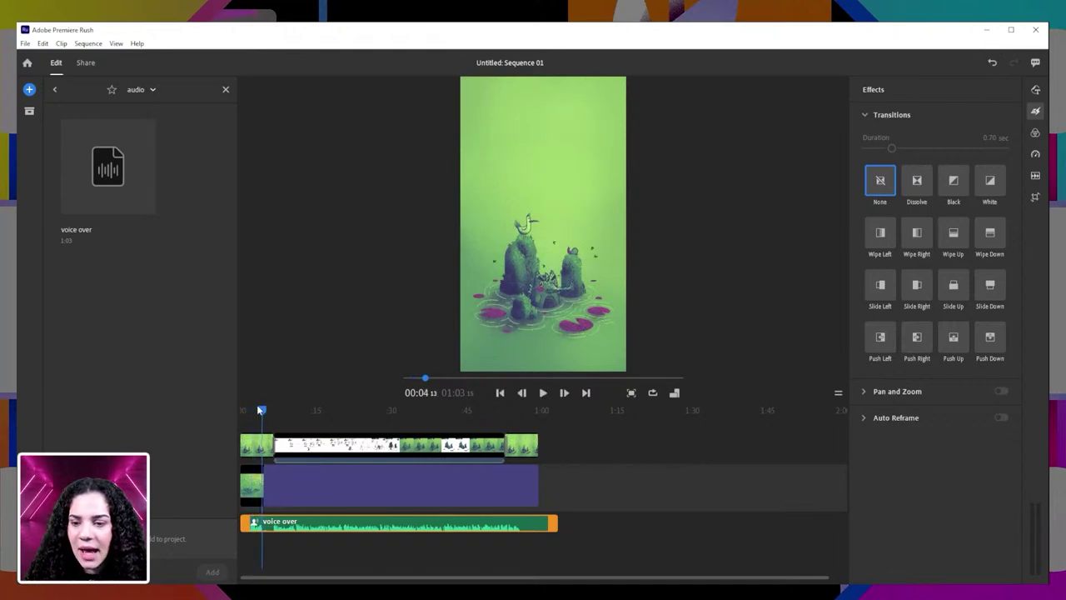
# - Trim about 1.7 sec off the start of the green background clip on the main track, and play back the opening
pyautogui.moveTo(263, 414); pyautogui.dragTo(240, 423)
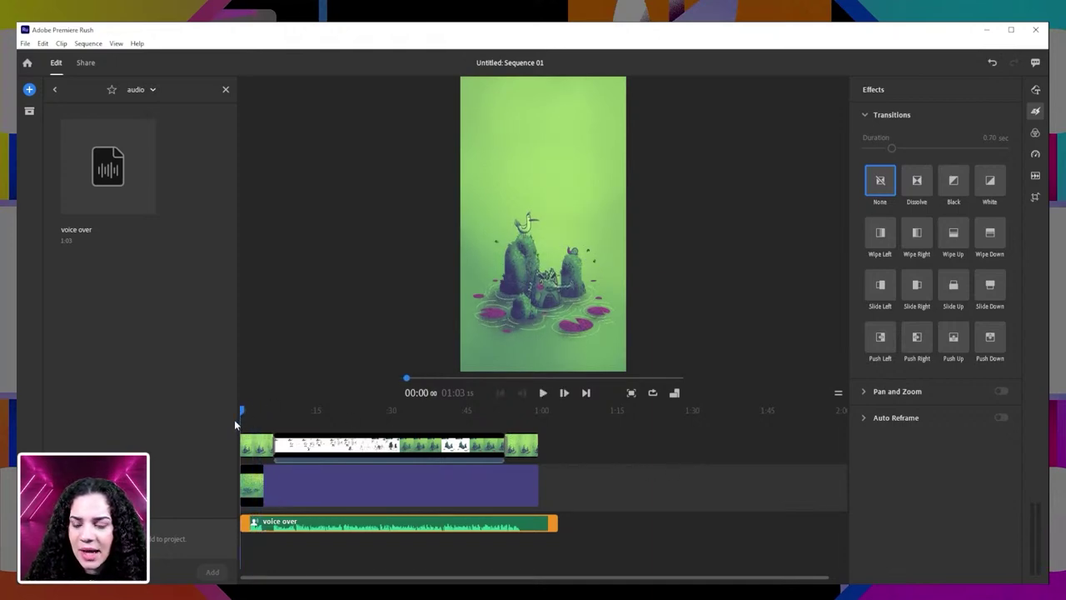
pyautogui.click(254, 483)
pyautogui.moveTo(242, 483); pyautogui.dragTo(257, 485)
pyautogui.moveTo(245, 412); pyautogui.dragTo(240, 412)
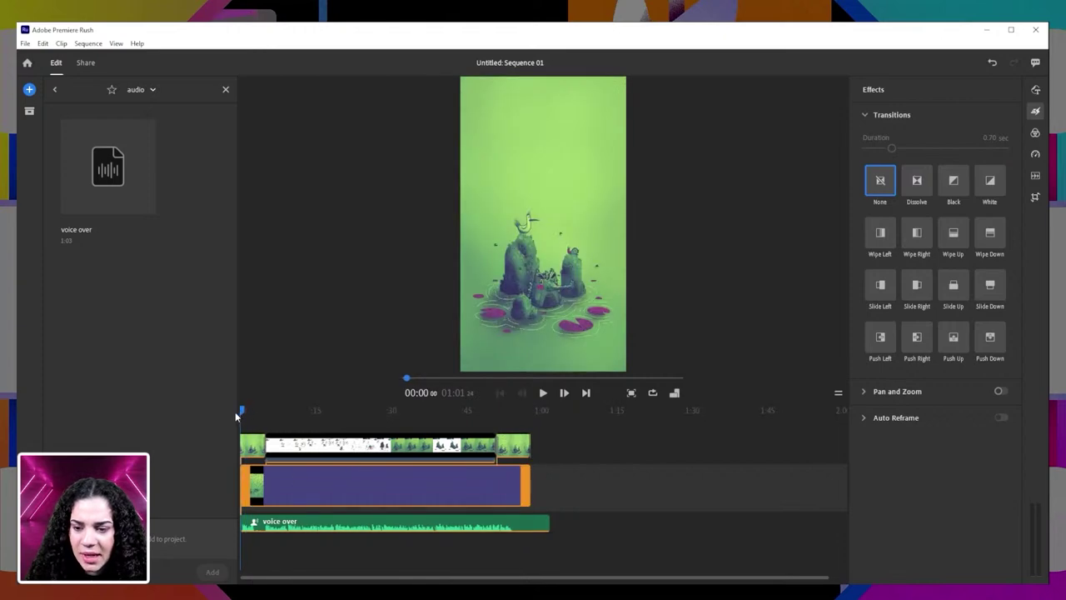
pyautogui.press('space')
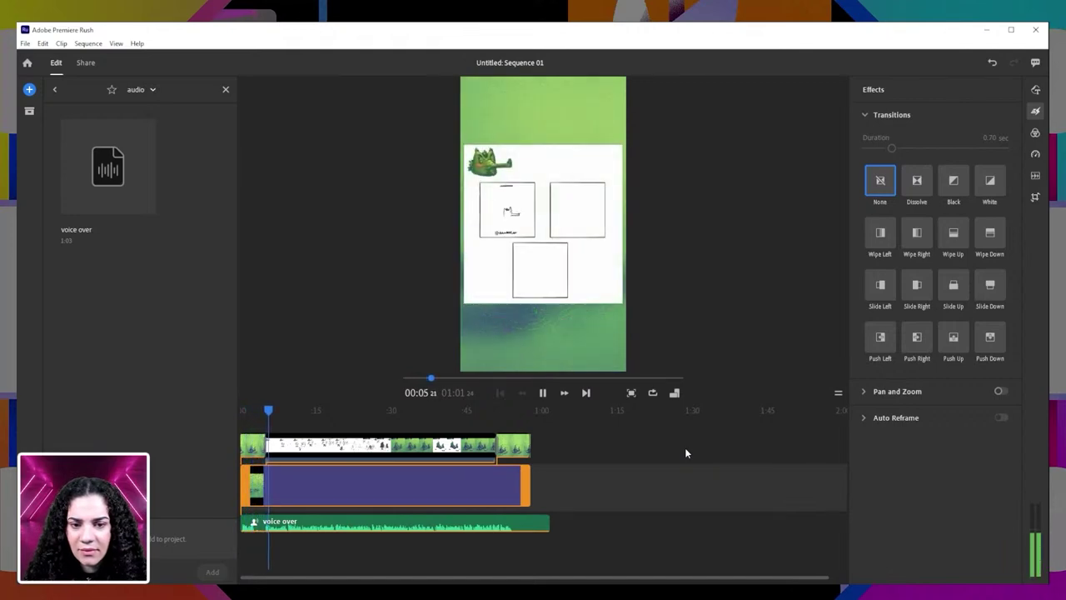
pyautogui.press('space')
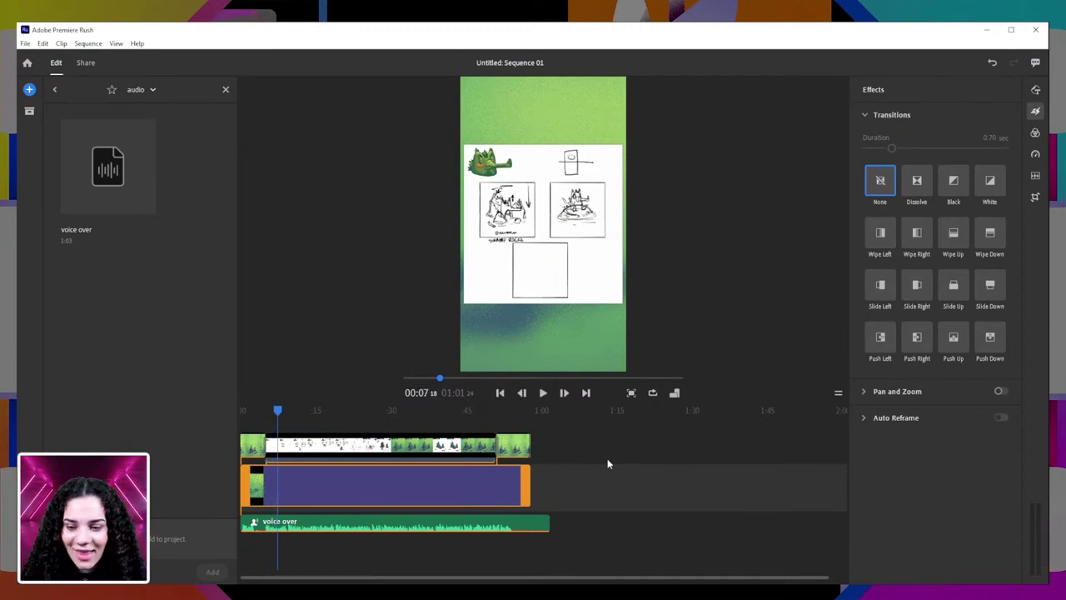
# - Trim the end of the voice over so it finishes together with the closing illustration and background clips
pyautogui.moveTo(280, 411); pyautogui.dragTo(247, 463)
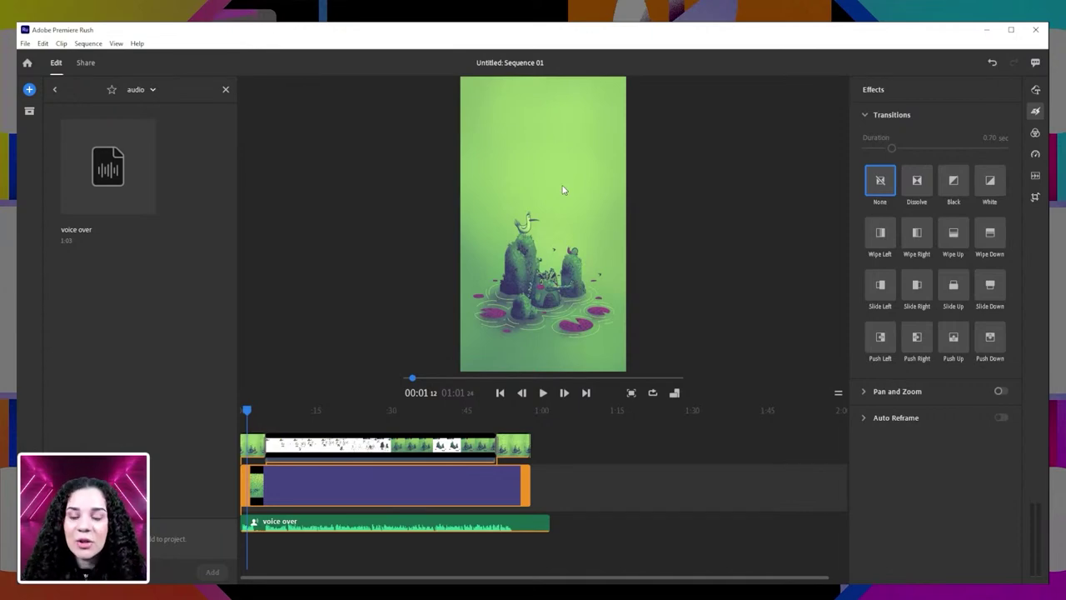
pyautogui.moveTo(248, 411)
pyautogui.mouseDown()
pyautogui.moveTo(269, 411)
pyautogui.moveTo(232, 424)
pyautogui.mouseUp()
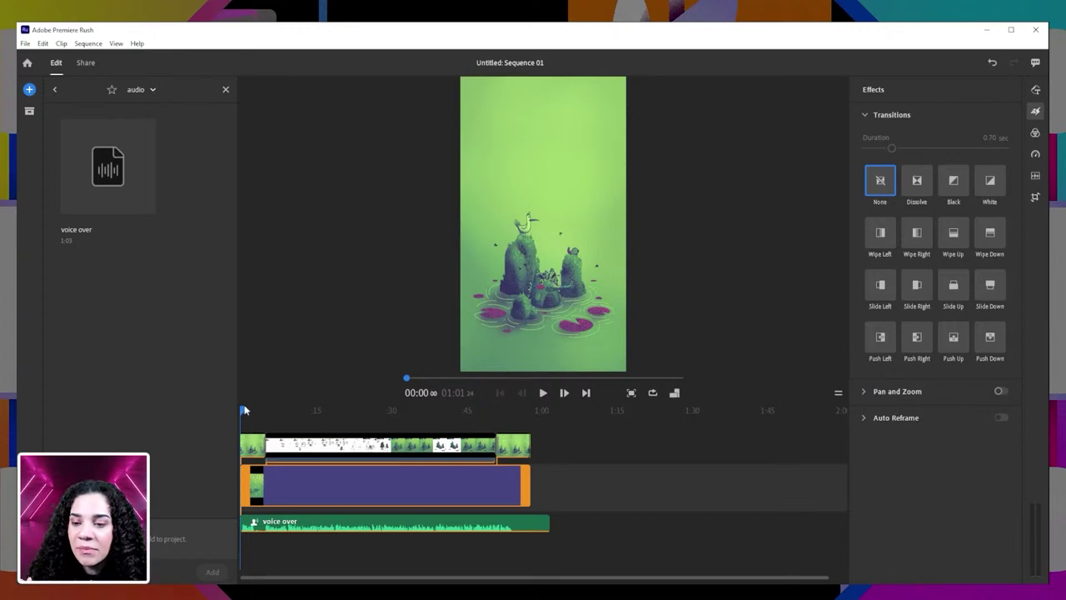
pyautogui.moveTo(244, 411); pyautogui.dragTo(511, 419)
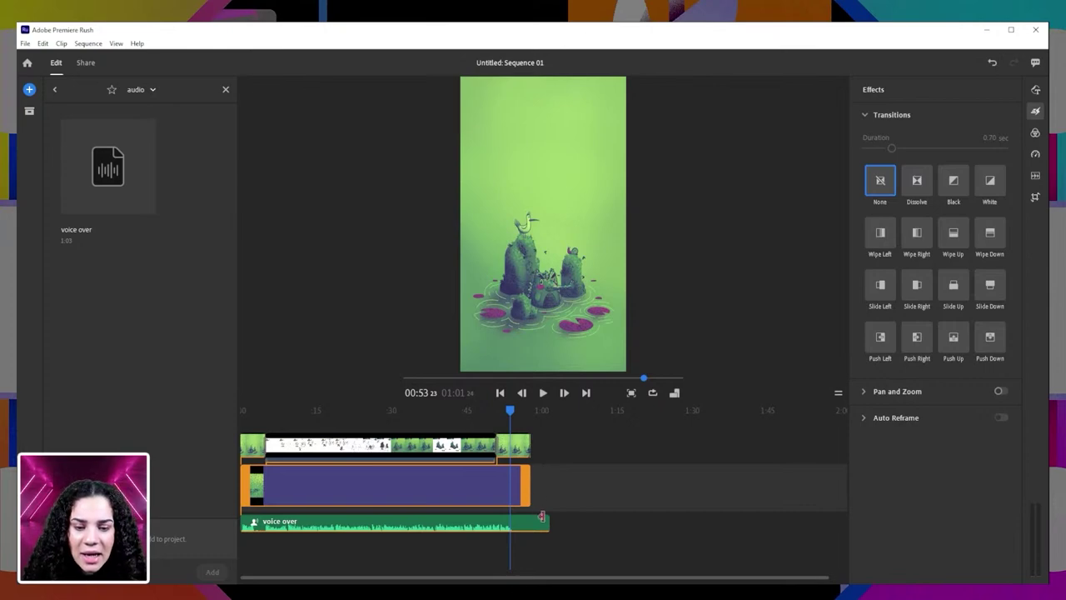
pyautogui.moveTo(547, 522); pyautogui.dragTo(530, 522)
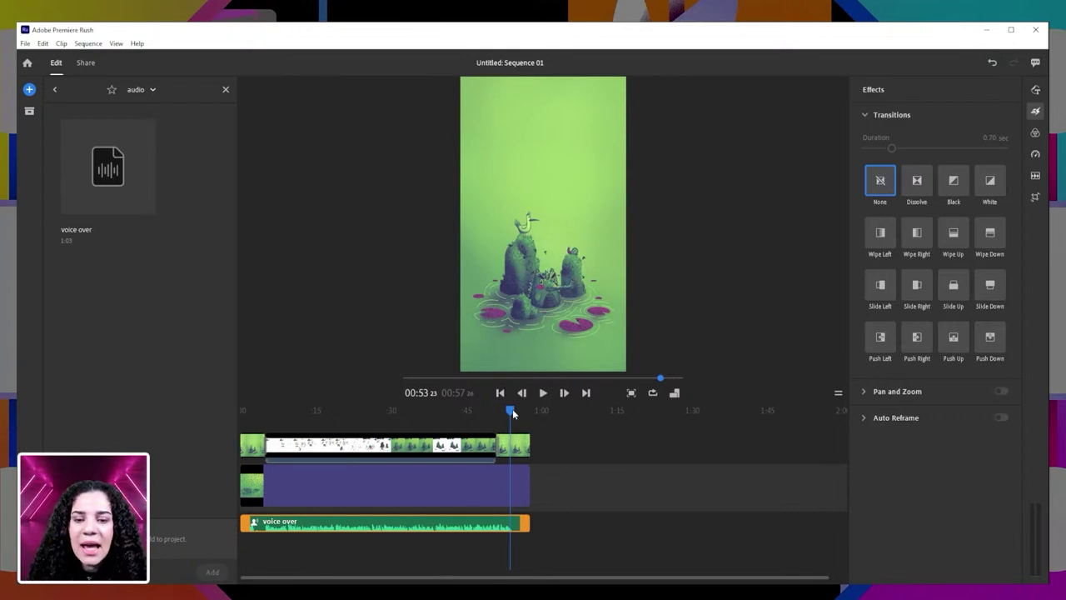
# - Enlarge the timeline view and play from about 00:04 into the time-lapse, stopping at about 00:09
pyautogui.moveTo(510, 414); pyautogui.dragTo(424, 455)
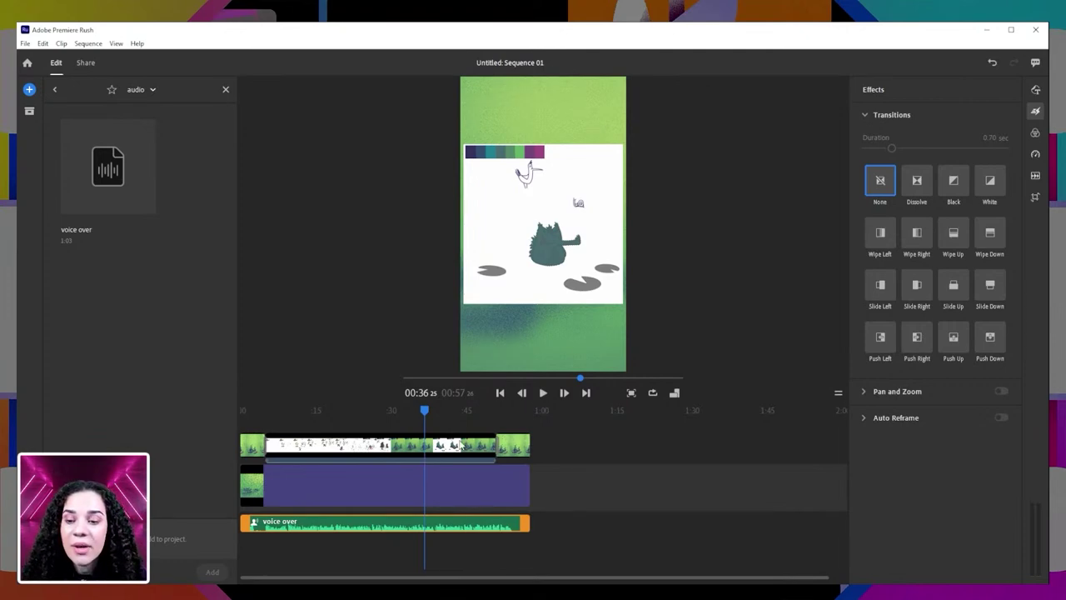
pyautogui.moveTo(425, 412)
pyautogui.mouseDown()
pyautogui.moveTo(321, 411)
pyautogui.moveTo(405, 410)
pyautogui.moveTo(282, 443)
pyautogui.mouseUp()
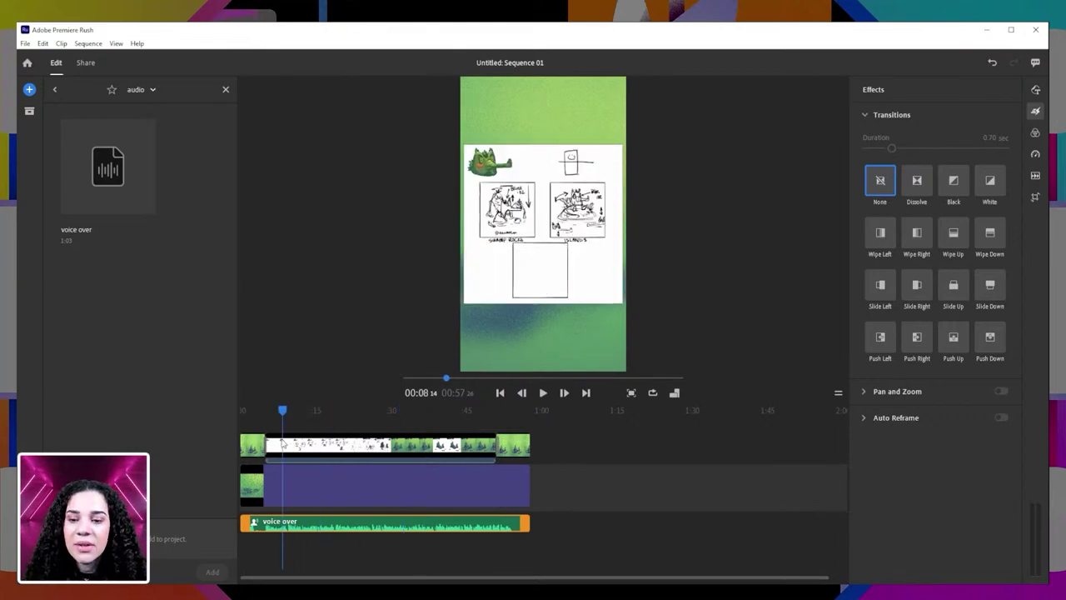
pyautogui.click(225, 89)
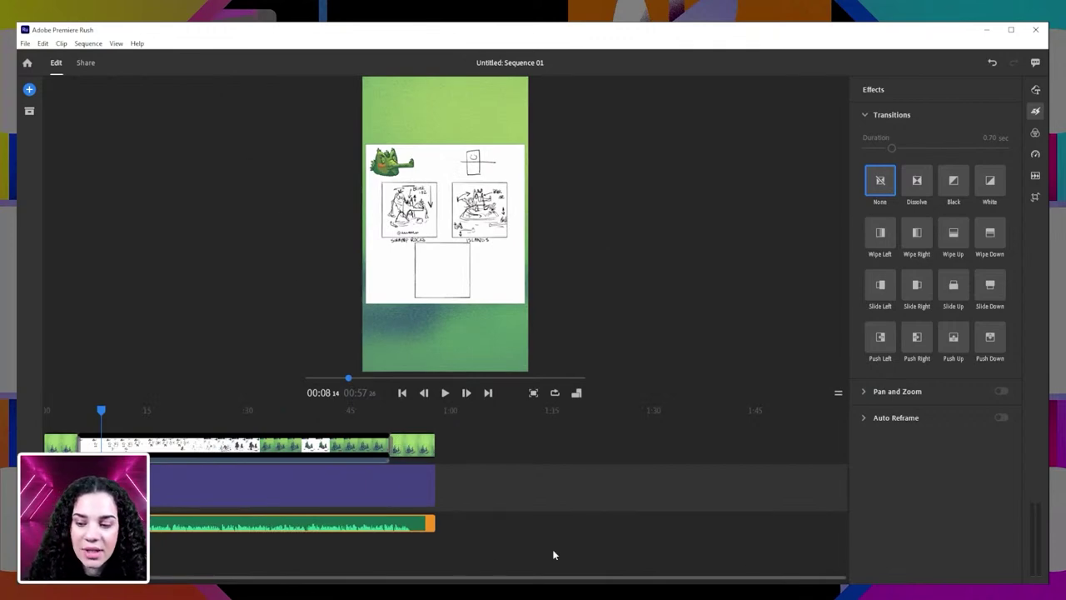
pyautogui.moveTo(842, 576); pyautogui.dragTo(476, 575)
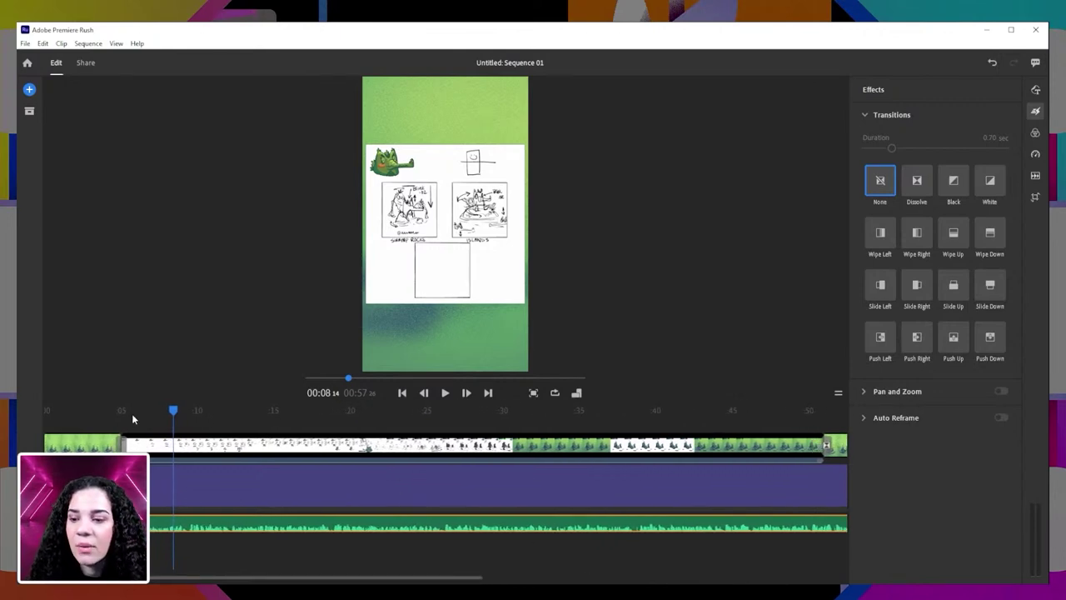
pyautogui.moveTo(167, 410); pyautogui.dragTo(119, 434)
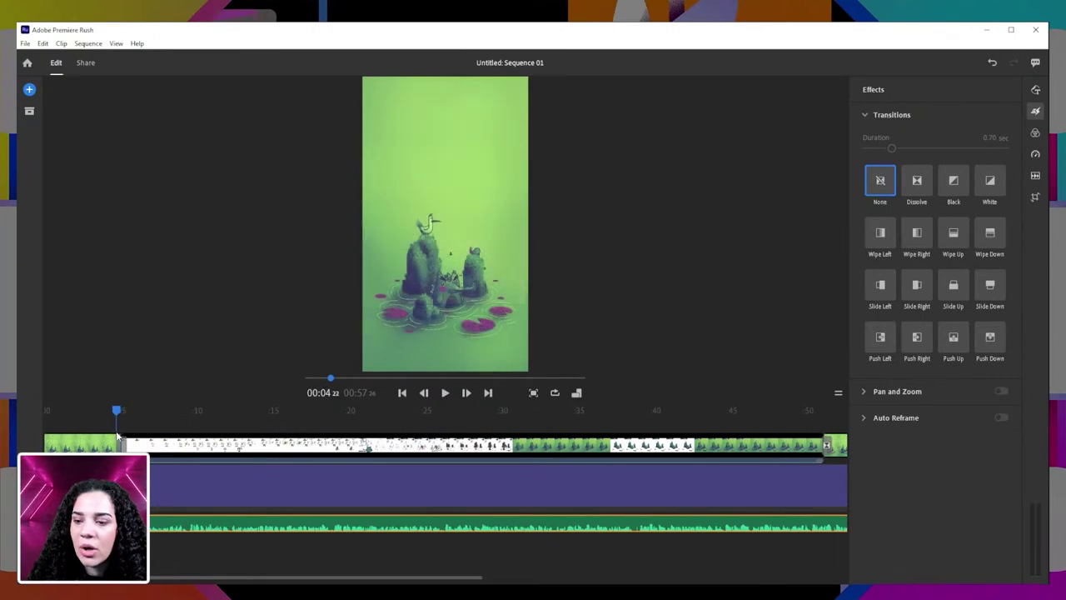
pyautogui.press('space')
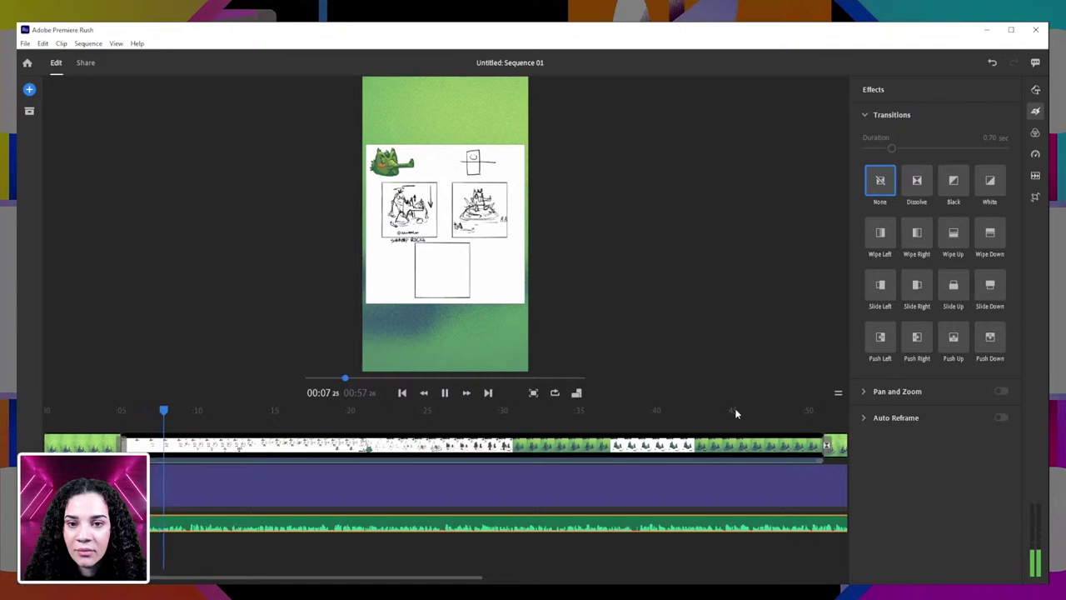
pyautogui.press('space')
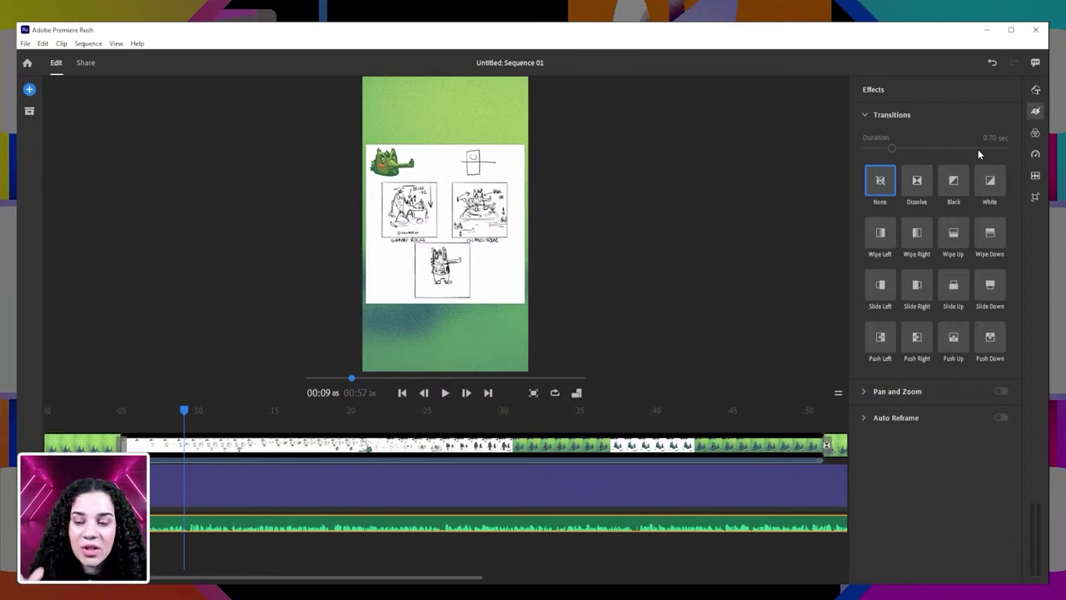
# - Browse the title graphics templates and add the Thick and Thin Title to the timeline at about 00:09
pyautogui.click(1036, 90)
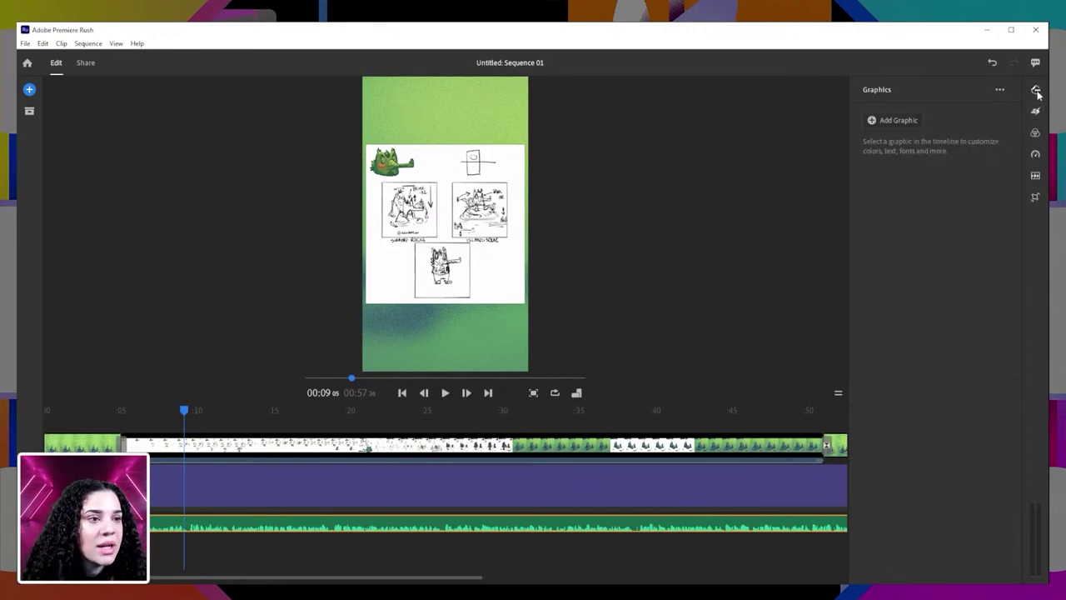
pyautogui.click(893, 119)
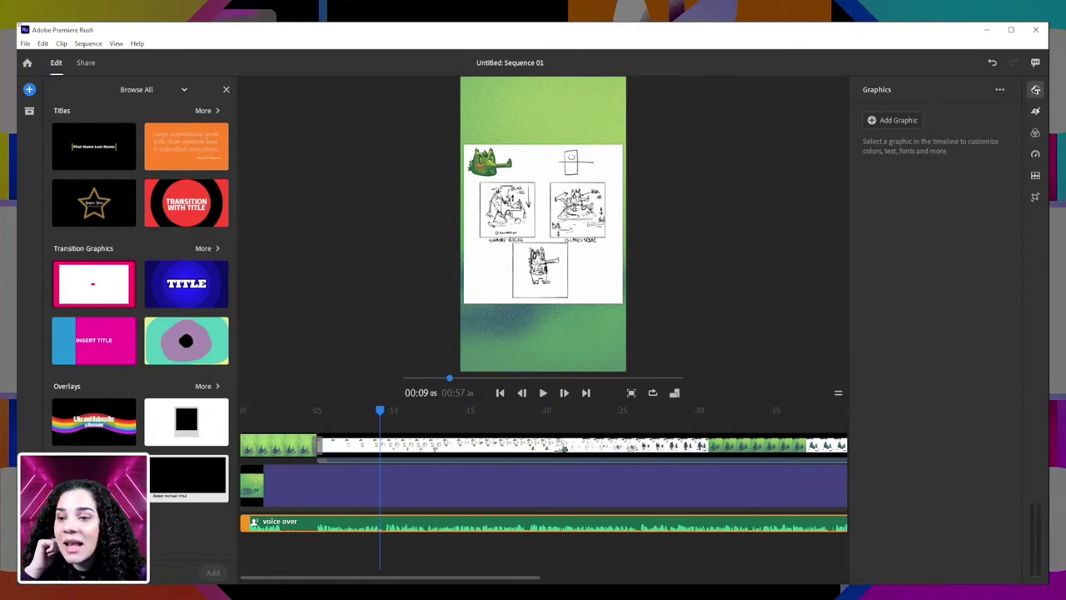
pyautogui.click(208, 111)
pyautogui.scroll(-10, 161, 239)
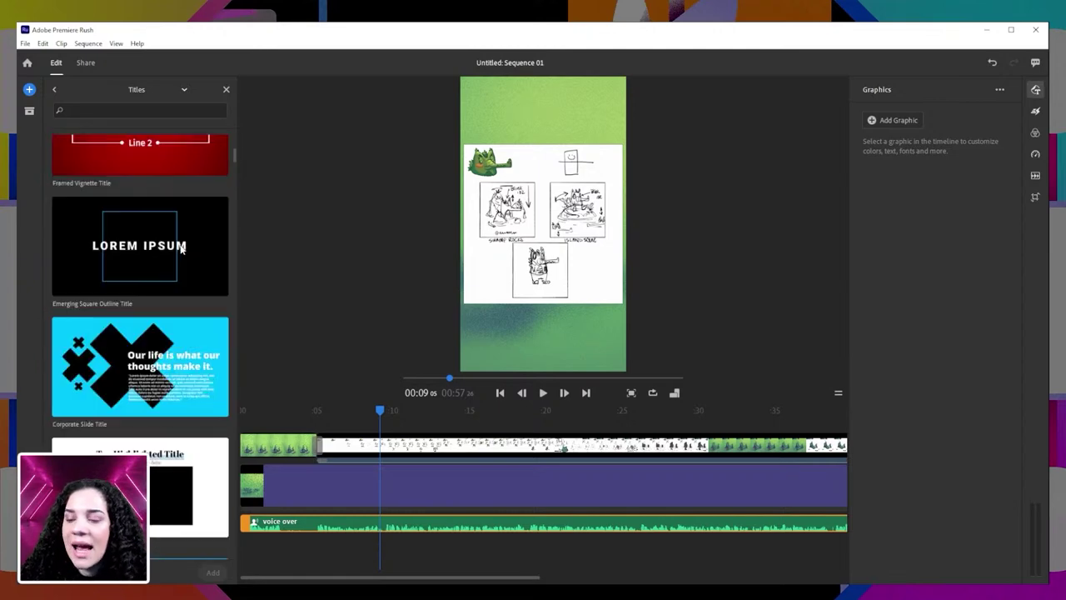
pyautogui.scroll(-8, 180, 248)
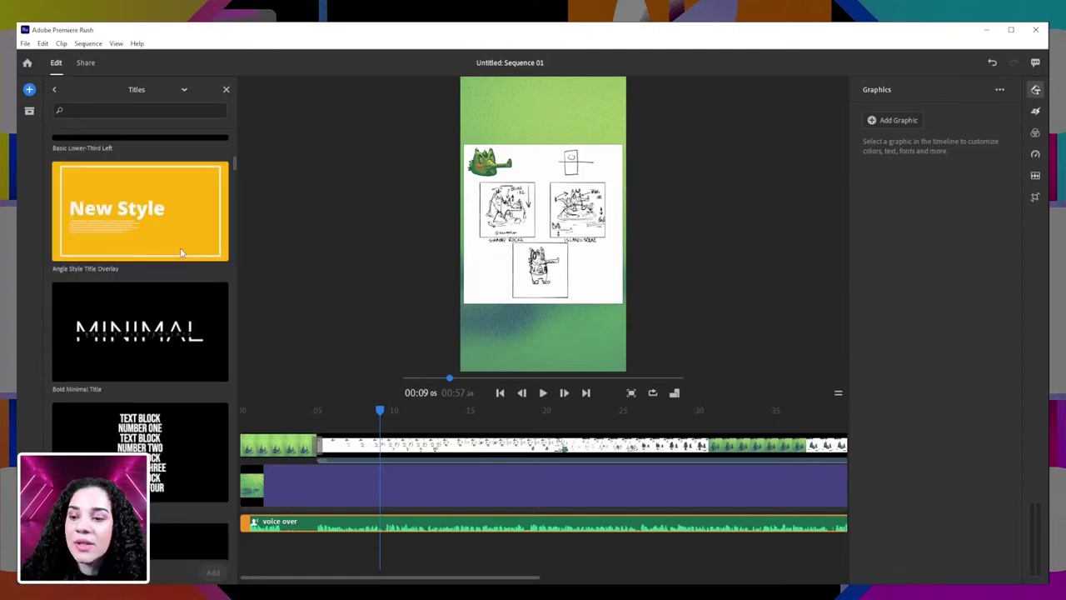
pyautogui.scroll(3, 181, 252)
pyautogui.scroll(4, 181, 251)
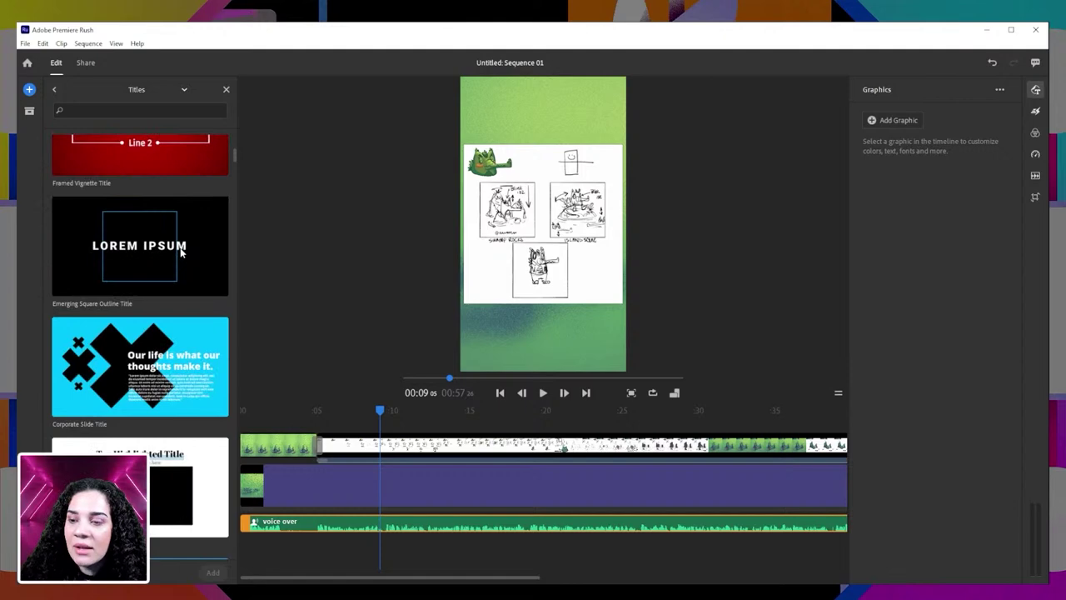
pyautogui.scroll(2, 181, 251)
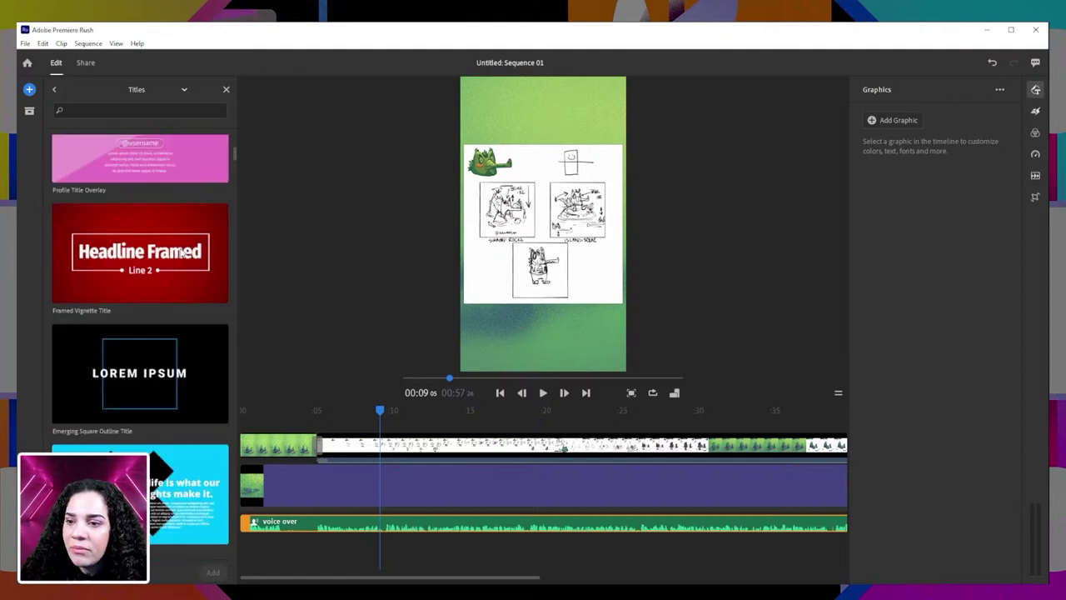
pyautogui.scroll(-8, 181, 252)
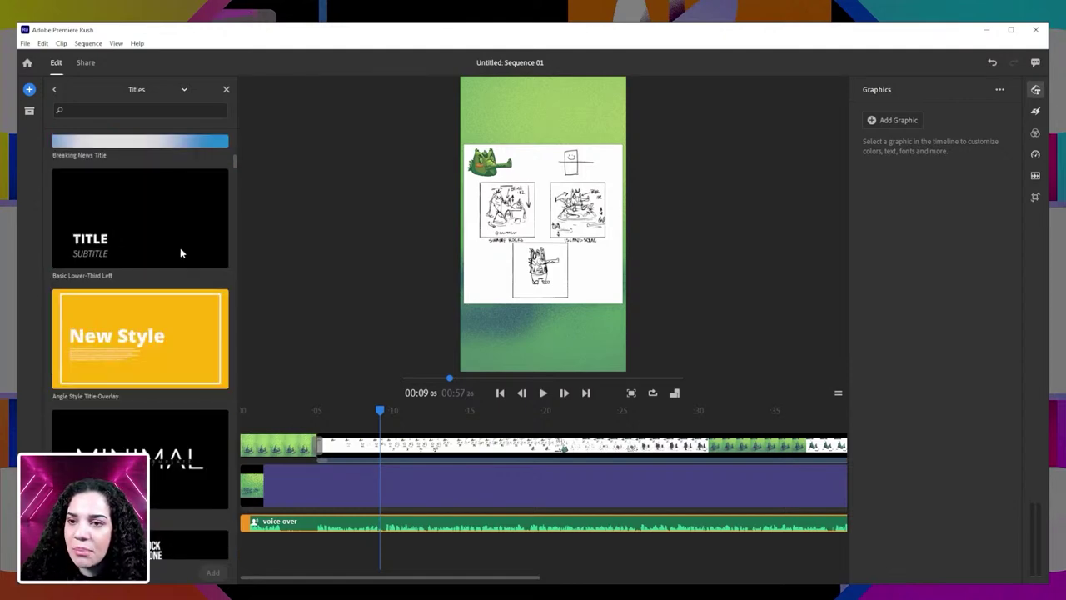
pyautogui.scroll(-7, 180, 248)
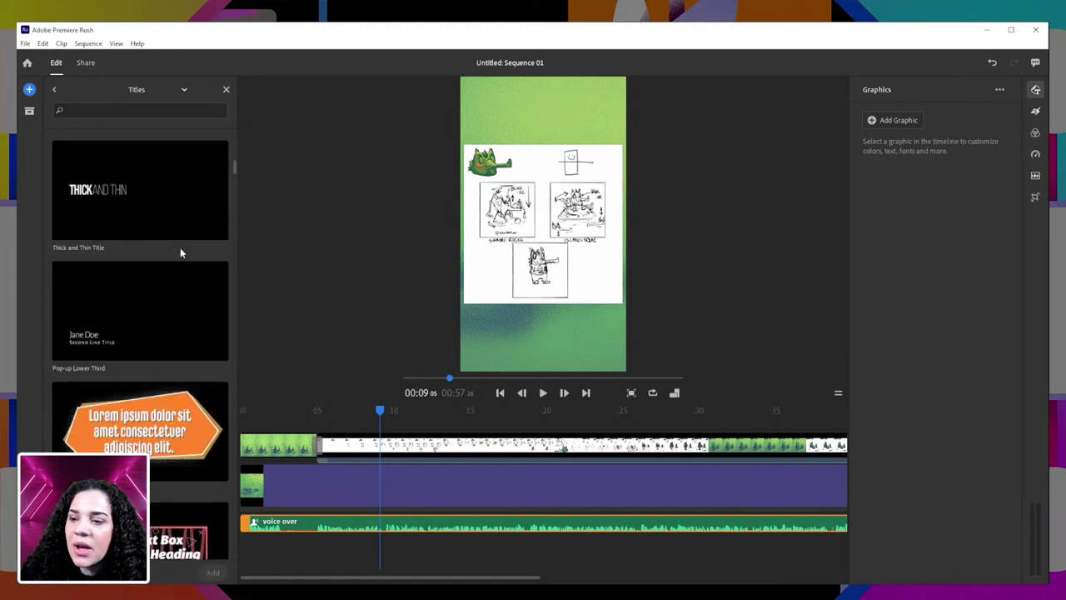
pyautogui.click(105, 194)
pyautogui.click(213, 572)
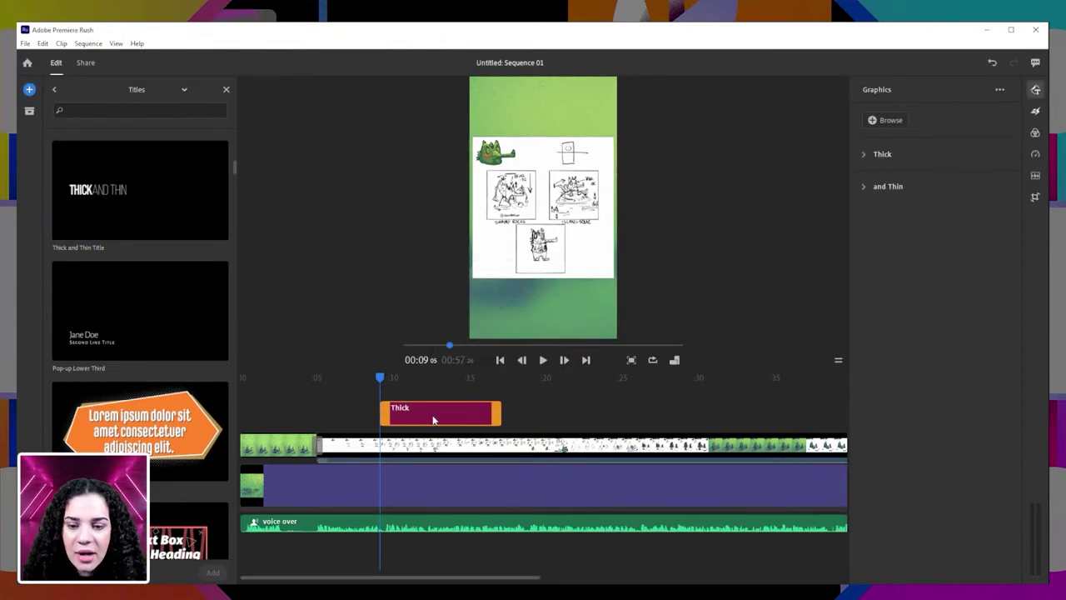
# - Move the Thick and Thin title up in the frame so it sits just above the white drawing footage, aligned with its left edge
pyautogui.moveTo(382, 380); pyautogui.dragTo(413, 385)
pyautogui.click(497, 220)
pyautogui.moveTo(497, 220); pyautogui.dragTo(487, 132)
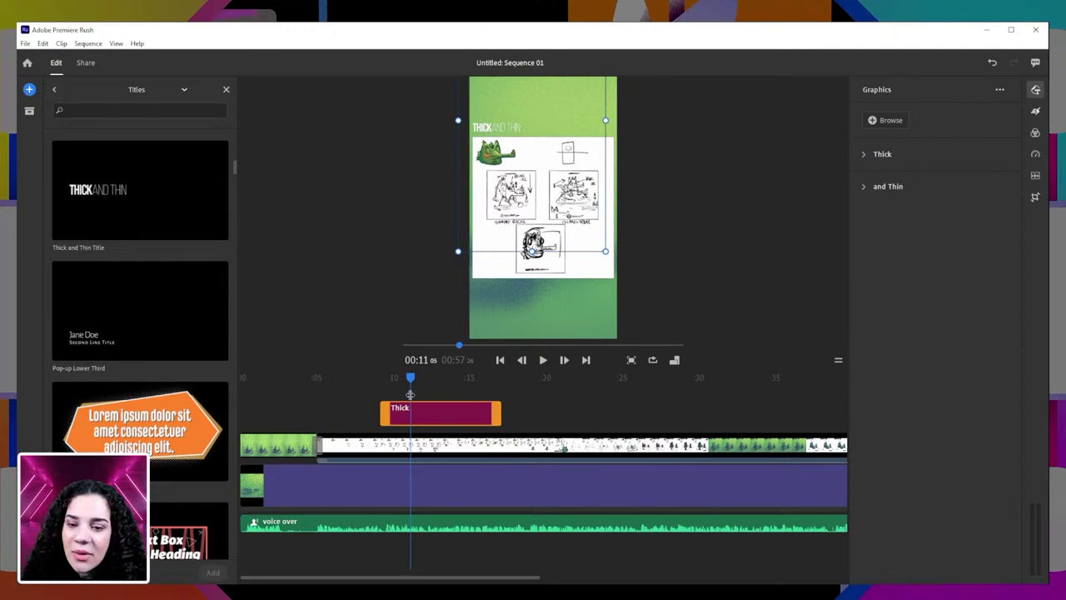
pyautogui.click(689, 202)
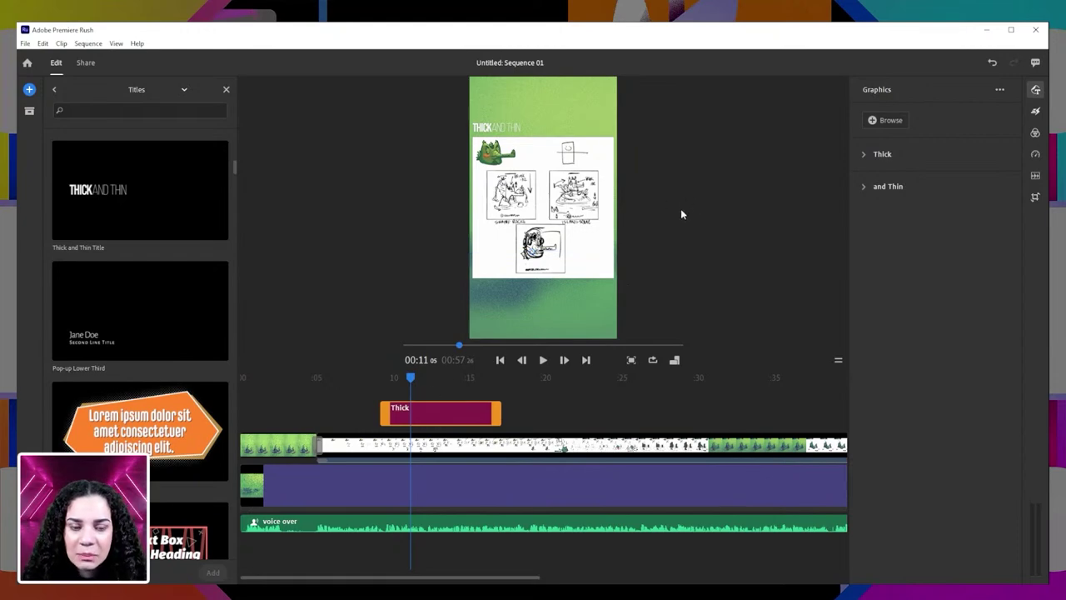
# - Step and scrub back through the title's opening animation, stopping at about 00:10
pyautogui.press('Left')
pyautogui.press('Left')
pyautogui.press('Left')
pyautogui.press('Right')
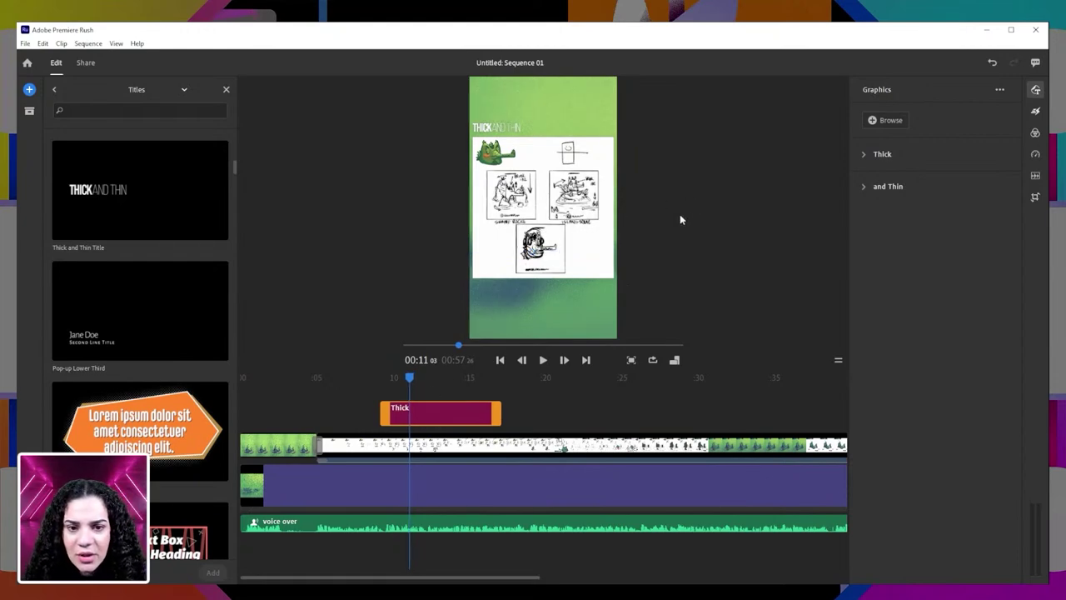
pyautogui.click(409, 380)
pyautogui.moveTo(410, 377)
pyautogui.mouseDown()
pyautogui.moveTo(504, 381)
pyautogui.moveTo(392, 380)
pyautogui.moveTo(498, 386)
pyautogui.moveTo(488, 383)
pyautogui.moveTo(469, 383)
pyautogui.moveTo(534, 401)
pyautogui.moveTo(459, 383)
pyautogui.moveTo(421, 389)
pyautogui.moveTo(483, 382)
pyautogui.moveTo(503, 400)
pyautogui.moveTo(438, 383)
pyautogui.moveTo(399, 383)
pyautogui.moveTo(395, 393)
pyautogui.mouseUp()
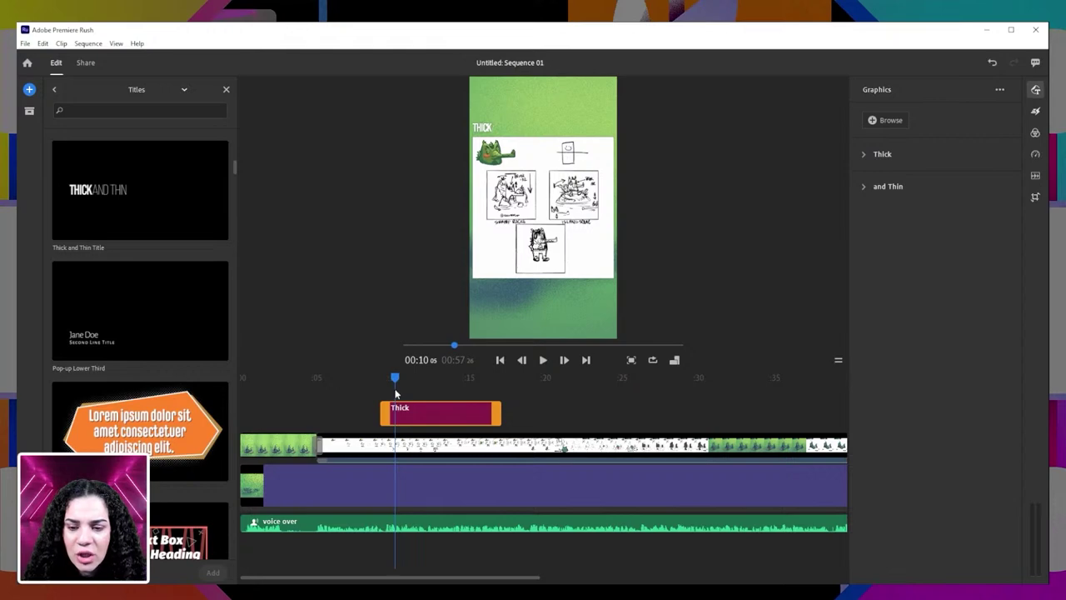
# - Move the time-lapse and the opening and closing green clips one track up, with the title clip on the track beneath them
pyautogui.moveTo(431, 412)
pyautogui.mouseDown()
pyautogui.moveTo(430, 464)
pyautogui.moveTo(440, 444)
pyautogui.moveTo(420, 422)
pyautogui.mouseUp()
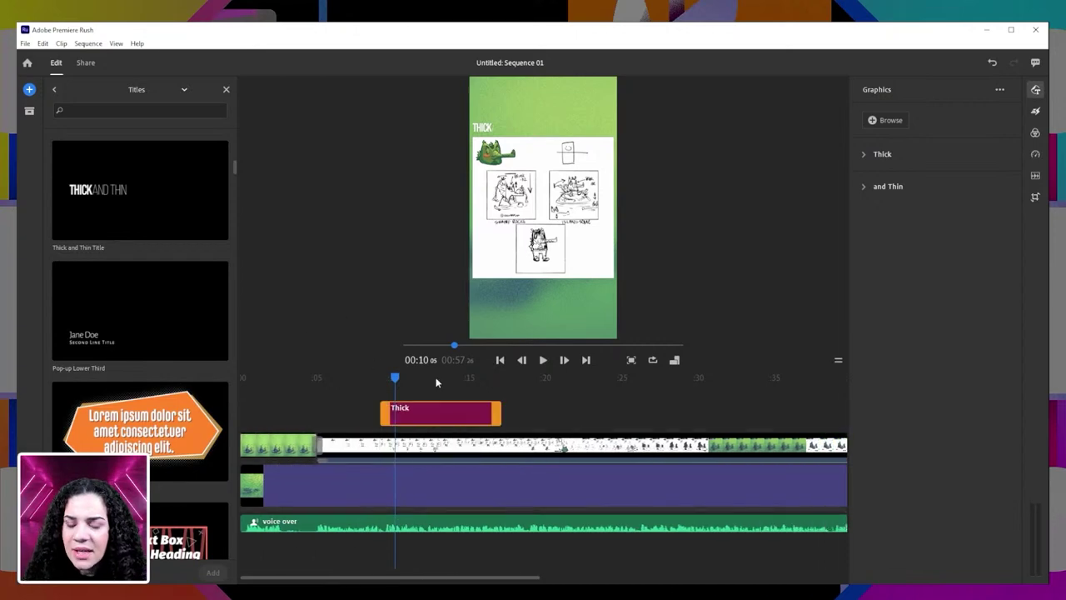
pyautogui.moveTo(395, 378); pyautogui.dragTo(392, 407)
pyautogui.moveTo(461, 450); pyautogui.dragTo(673, 427)
pyautogui.moveTo(439, 422); pyautogui.dragTo(413, 441)
pyautogui.click(290, 440)
pyautogui.moveTo(292, 440); pyautogui.dragTo(292, 424)
pyautogui.moveTo(568, 421); pyautogui.dragTo(364, 417)
pyautogui.moveTo(401, 446); pyautogui.dragTo(421, 457)
pyautogui.moveTo(531, 576); pyautogui.dragTo(678, 561)
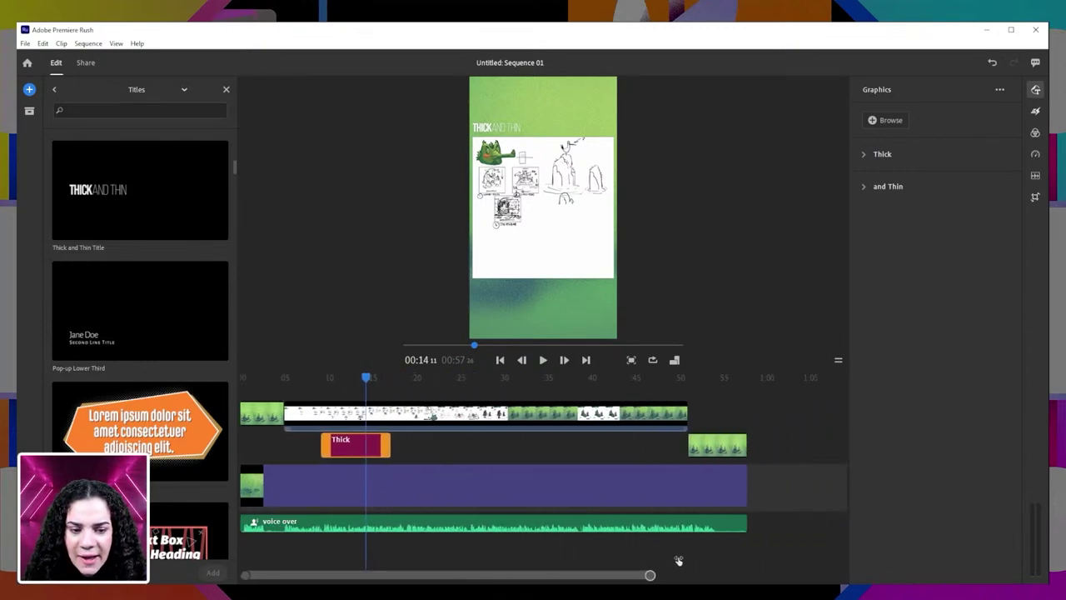
pyautogui.click(704, 441)
pyautogui.moveTo(705, 442); pyautogui.dragTo(705, 423)
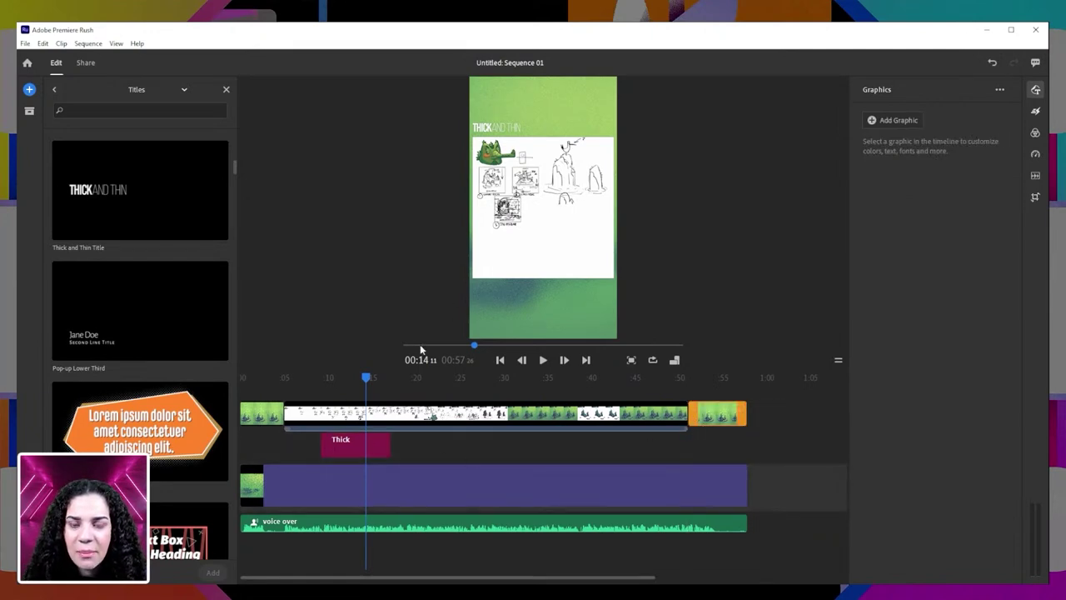
# - Add Dissolve transitions to the end and the start of the time-lapse clip
pyautogui.moveTo(367, 381); pyautogui.dragTo(357, 408)
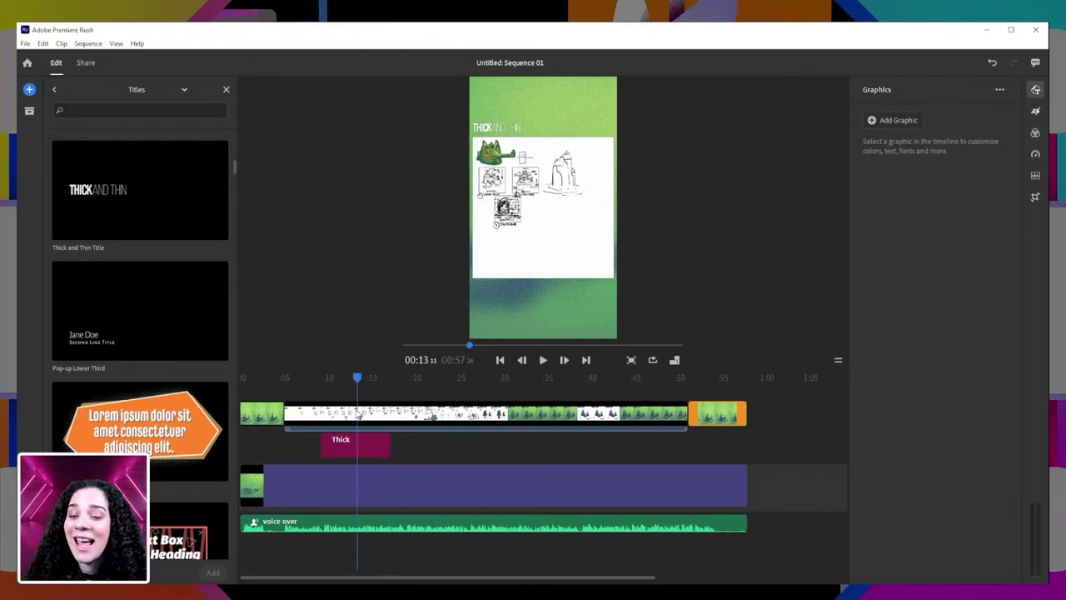
pyautogui.click(1035, 132)
pyautogui.click(1035, 110)
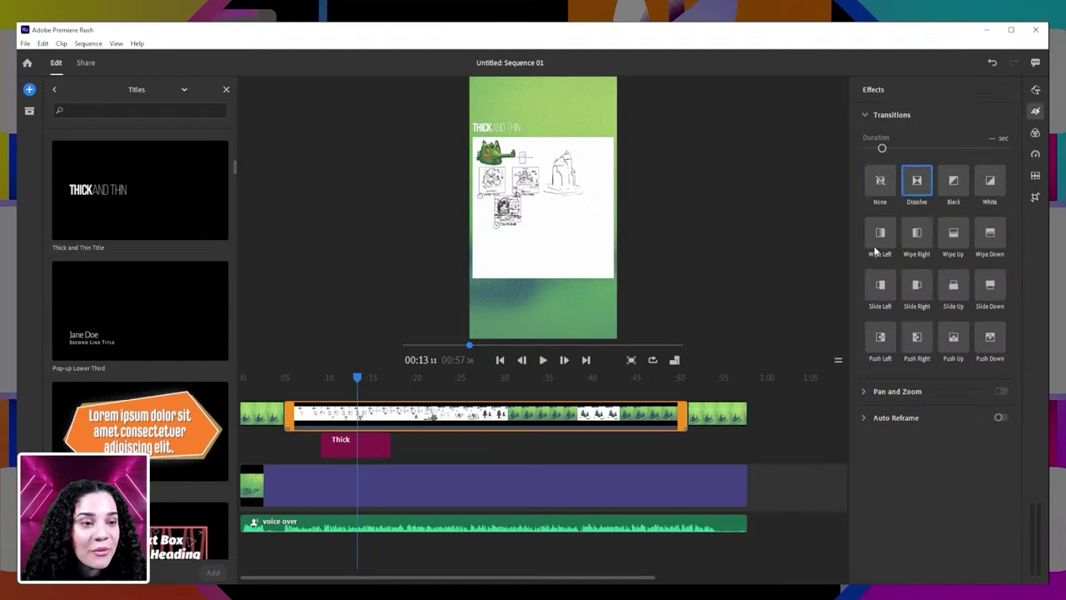
pyautogui.moveTo(918, 197)
pyautogui.mouseDown()
pyautogui.moveTo(669, 398)
pyautogui.moveTo(686, 411)
pyautogui.mouseUp()
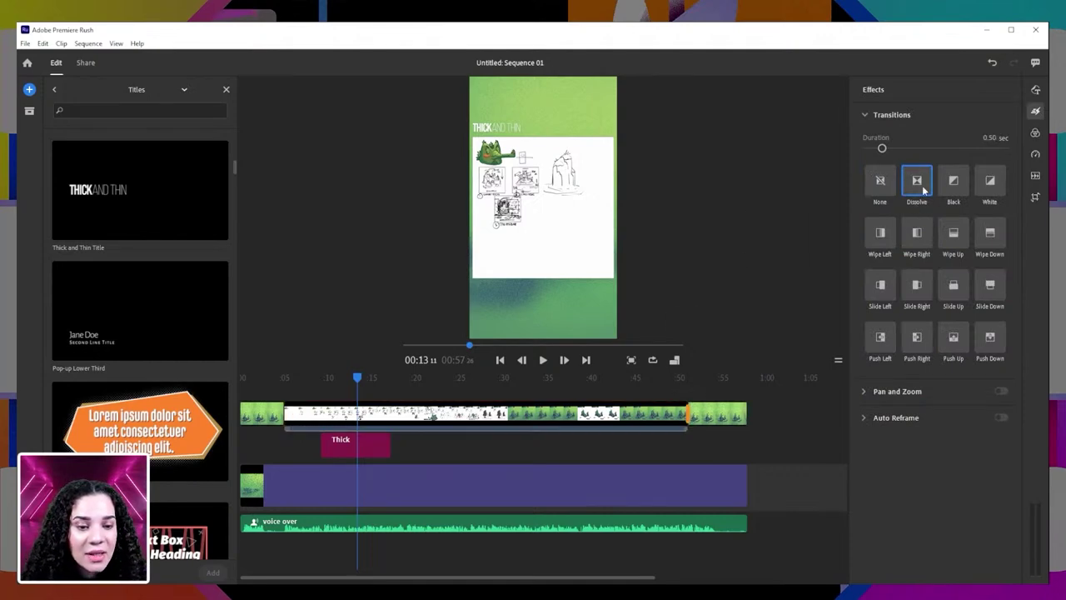
pyautogui.moveTo(919, 182)
pyautogui.mouseDown()
pyautogui.moveTo(887, 185)
pyautogui.moveTo(528, 356)
pyautogui.moveTo(292, 406)
pyautogui.moveTo(293, 416)
pyautogui.mouseUp()
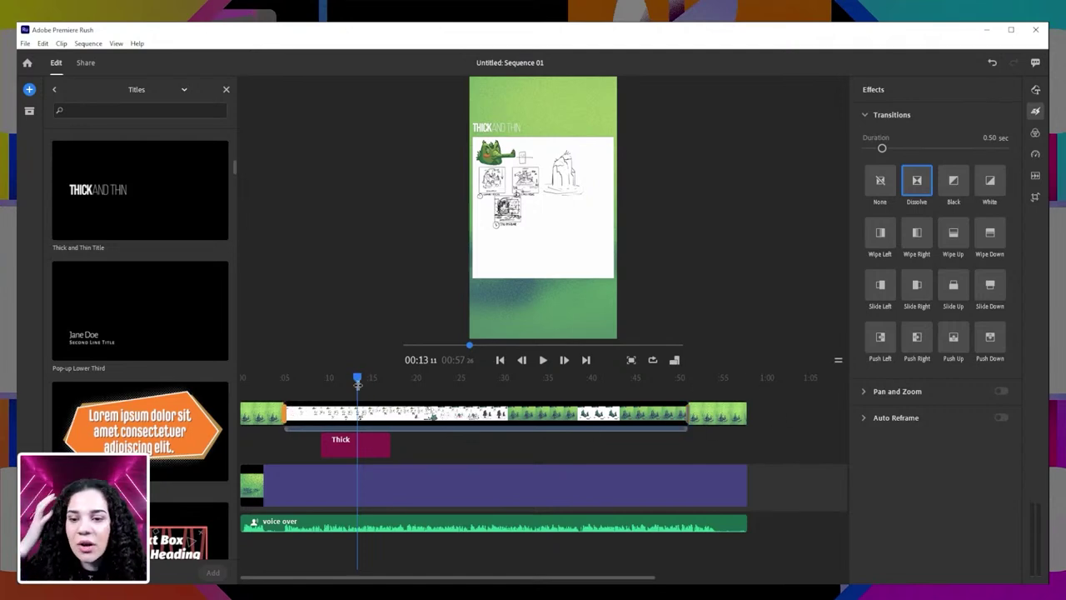
# - Move the title clip to start together with the time-lapse at about 00:05, and play that part back to about 00:09
pyautogui.moveTo(361, 450); pyautogui.dragTo(331, 450)
pyautogui.moveTo(357, 379); pyautogui.dragTo(274, 398)
pyautogui.click(265, 414)
pyautogui.press('space')
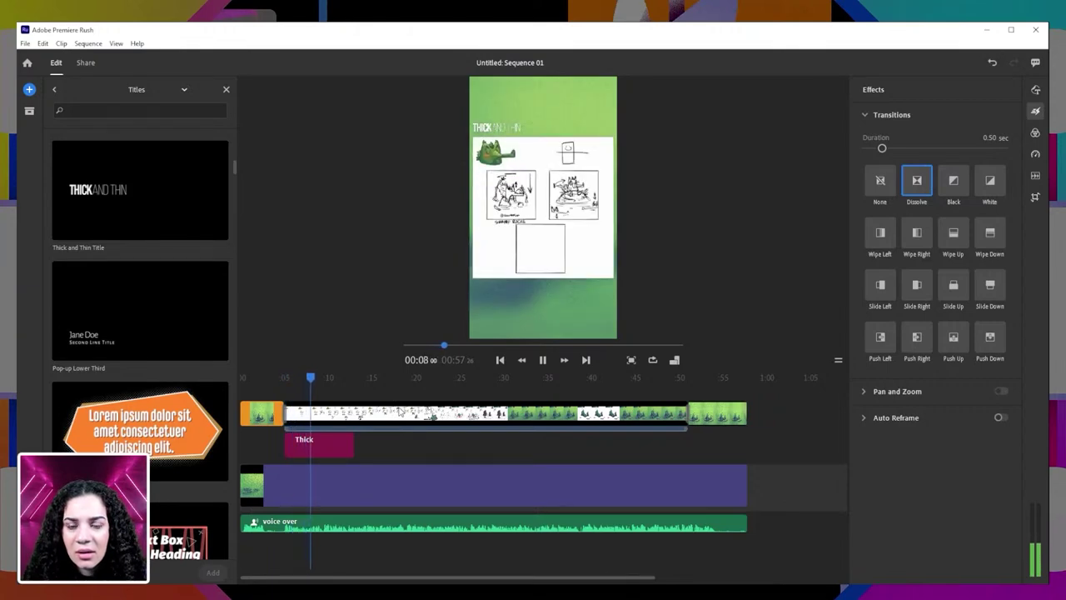
pyautogui.click(401, 411)
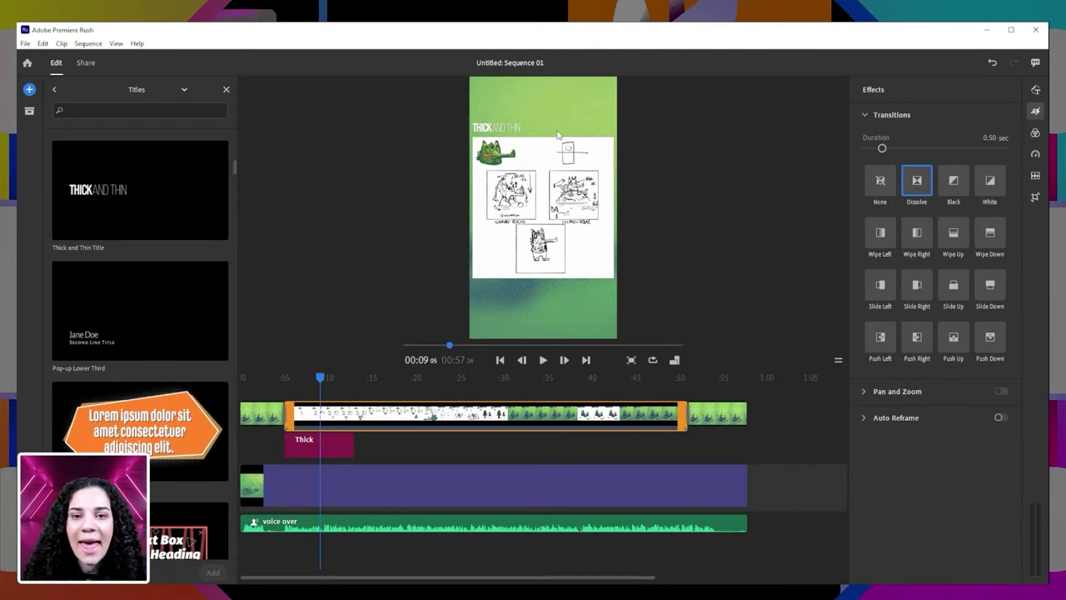
# - Shift the title clip slightly to the right so it starts just after the opening dissolve, and check the frames around it
pyautogui.click(329, 450)
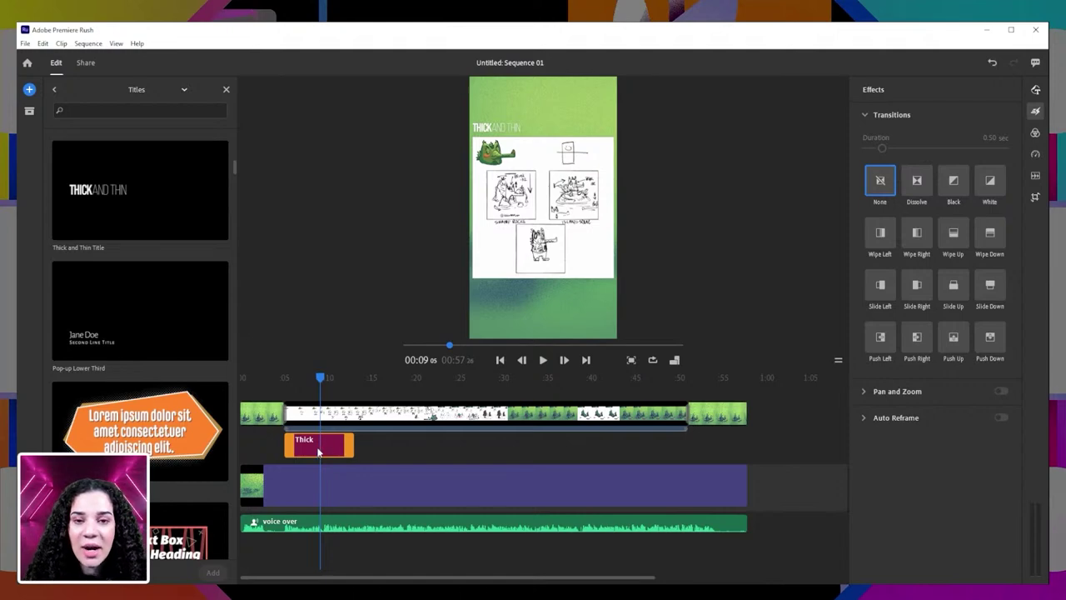
pyautogui.moveTo(324, 450)
pyautogui.mouseDown()
pyautogui.moveTo(352, 446)
pyautogui.moveTo(344, 450)
pyautogui.mouseUp()
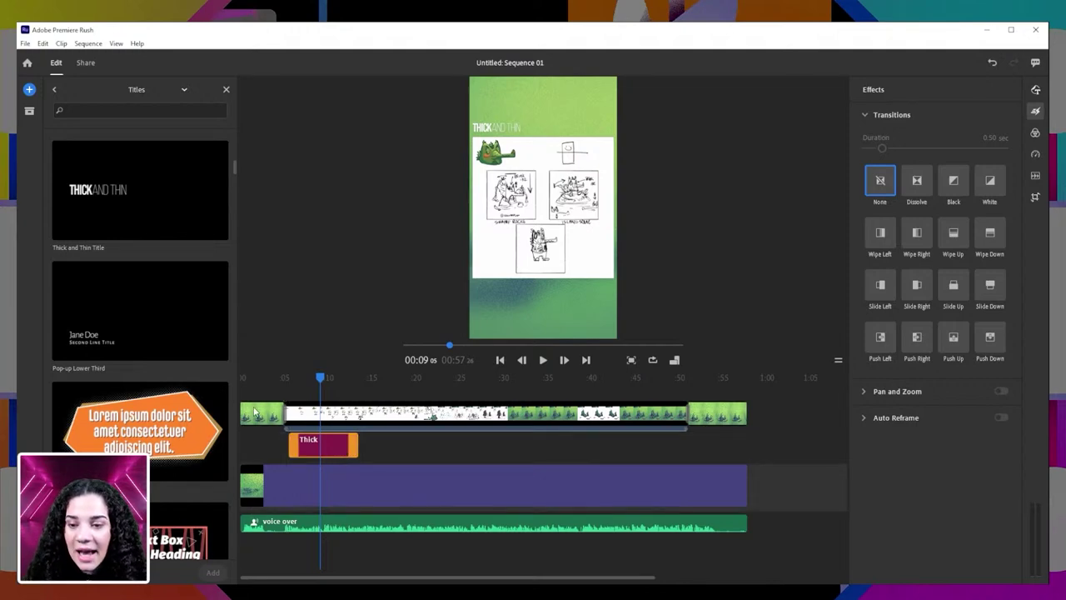
pyautogui.moveTo(320, 379); pyautogui.dragTo(315, 408)
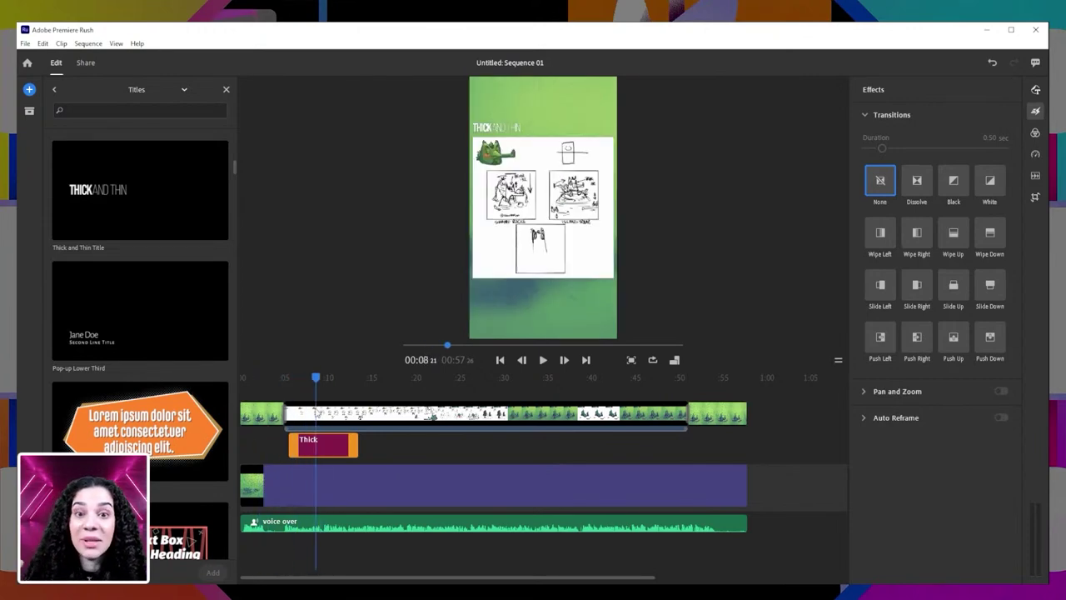
pyautogui.click(271, 414)
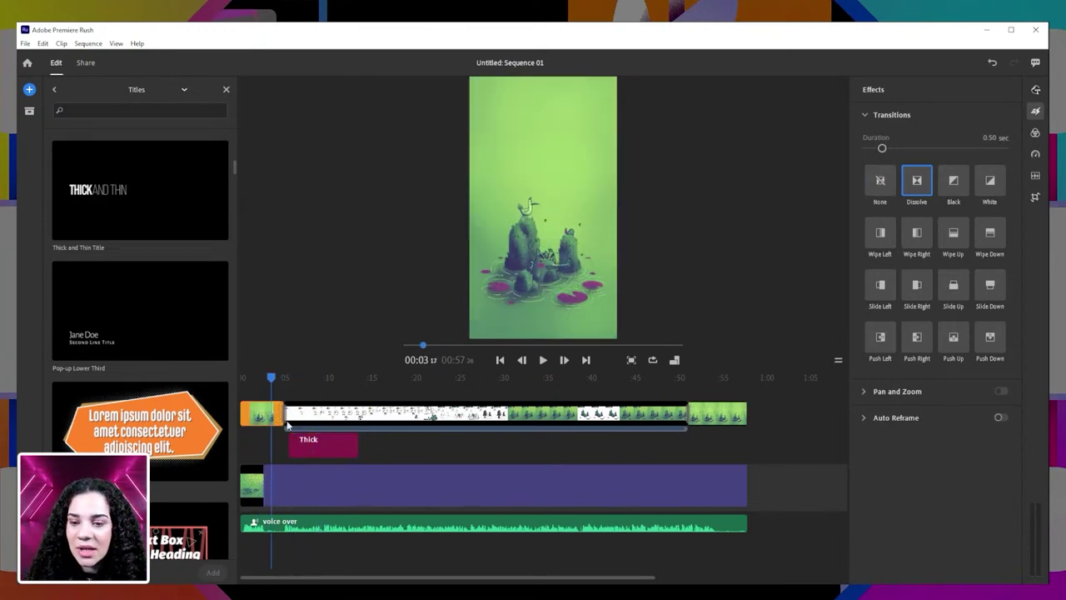
# - Set the font of the title's word "Thick" to Bison with the Bold font style
pyautogui.click(319, 450)
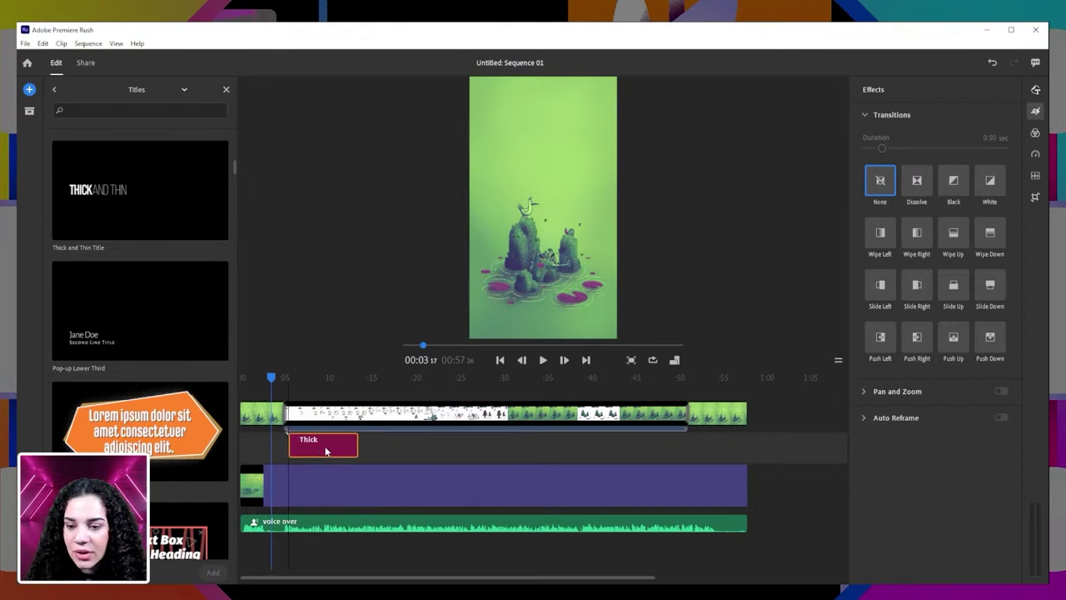
pyautogui.click(336, 452)
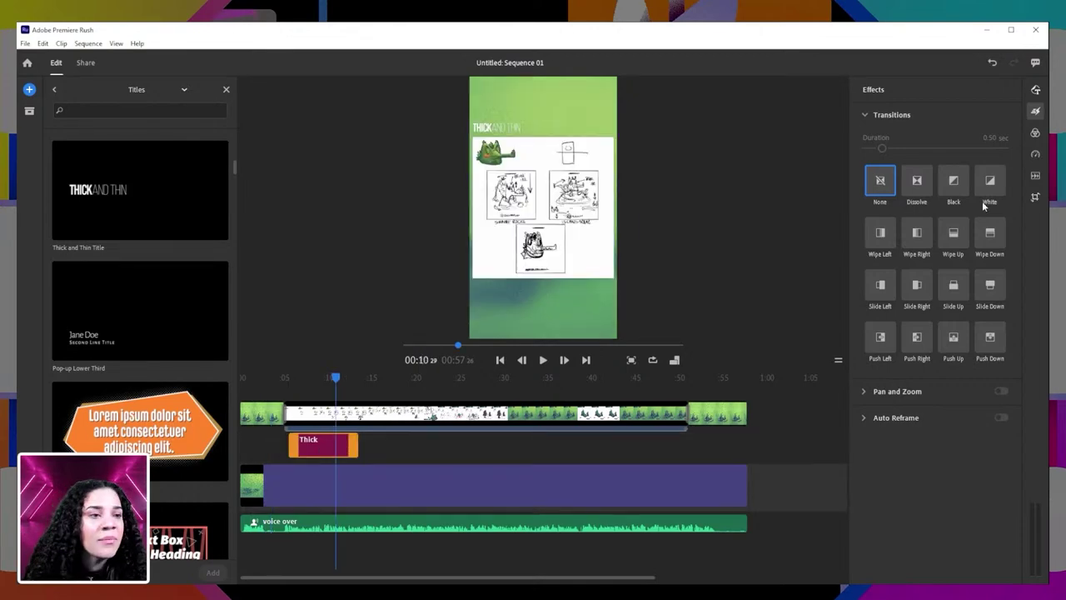
pyautogui.moveTo(336, 379); pyautogui.dragTo(313, 381)
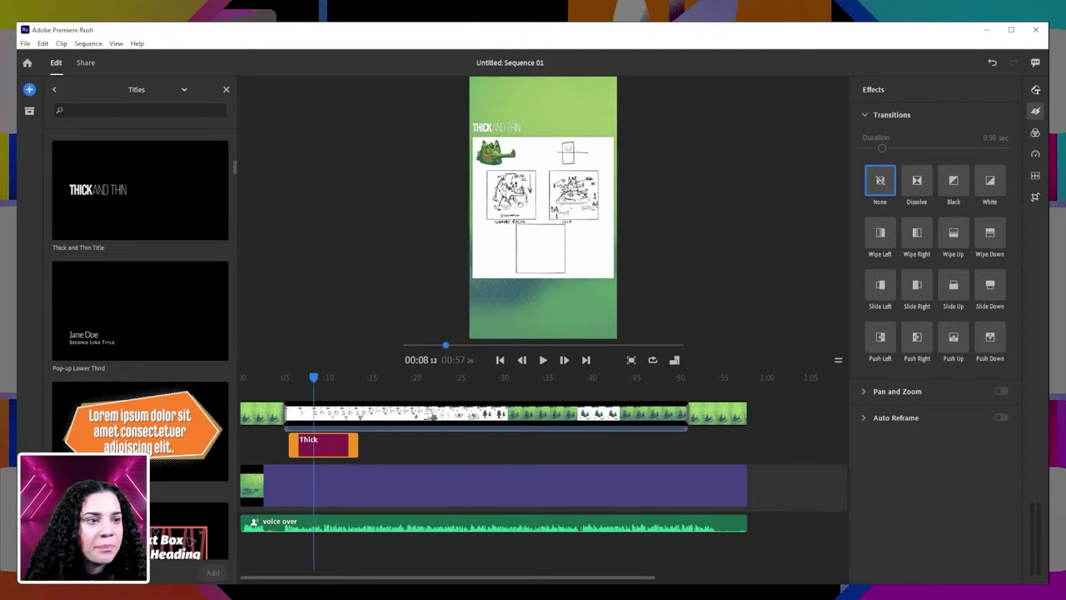
pyautogui.click(1035, 89)
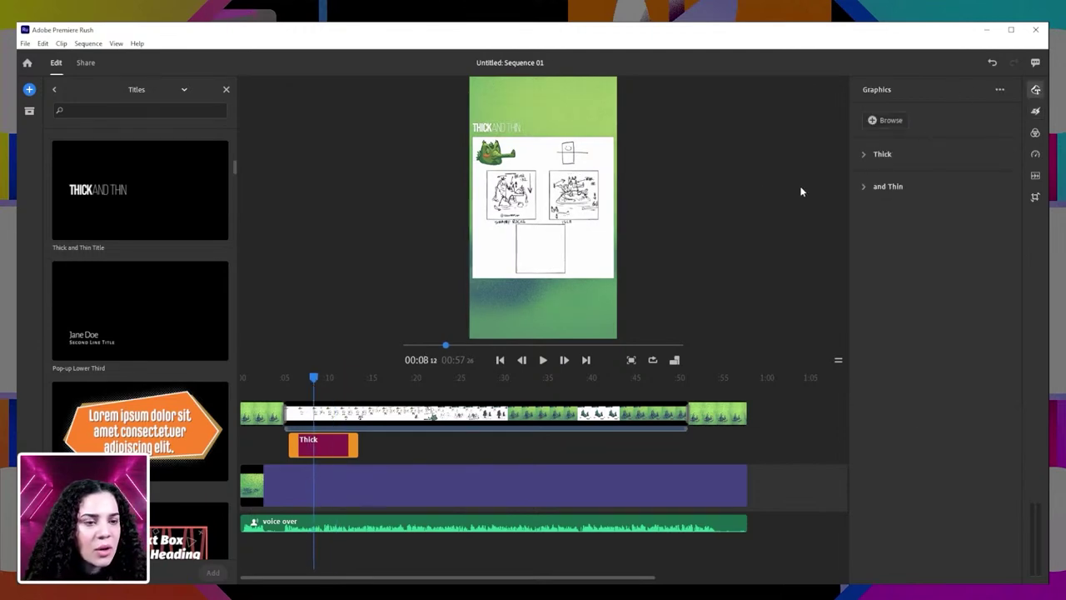
pyautogui.click(864, 154)
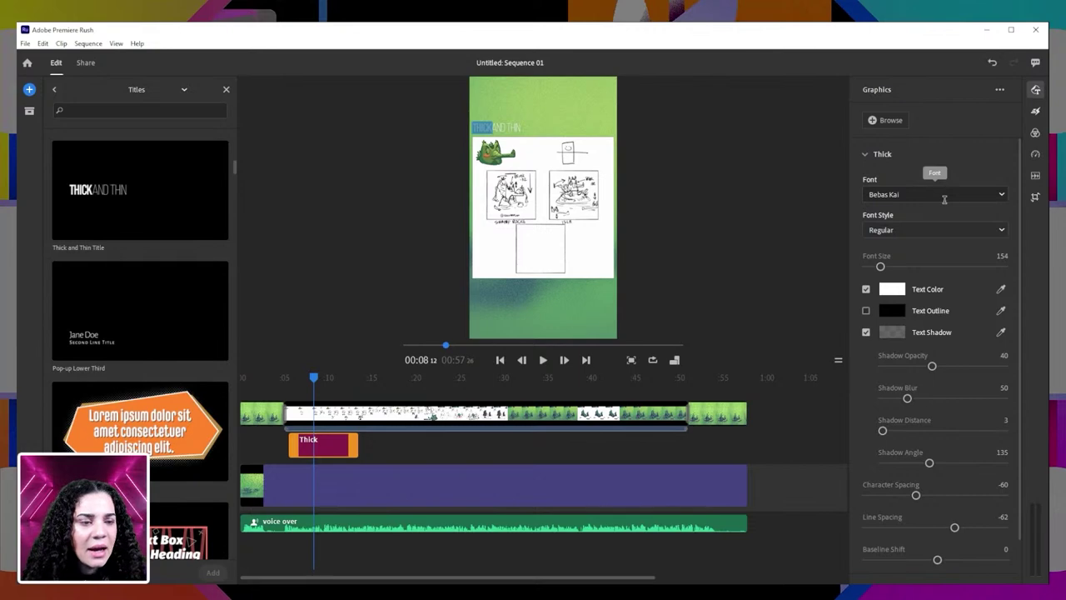
pyautogui.click(999, 196)
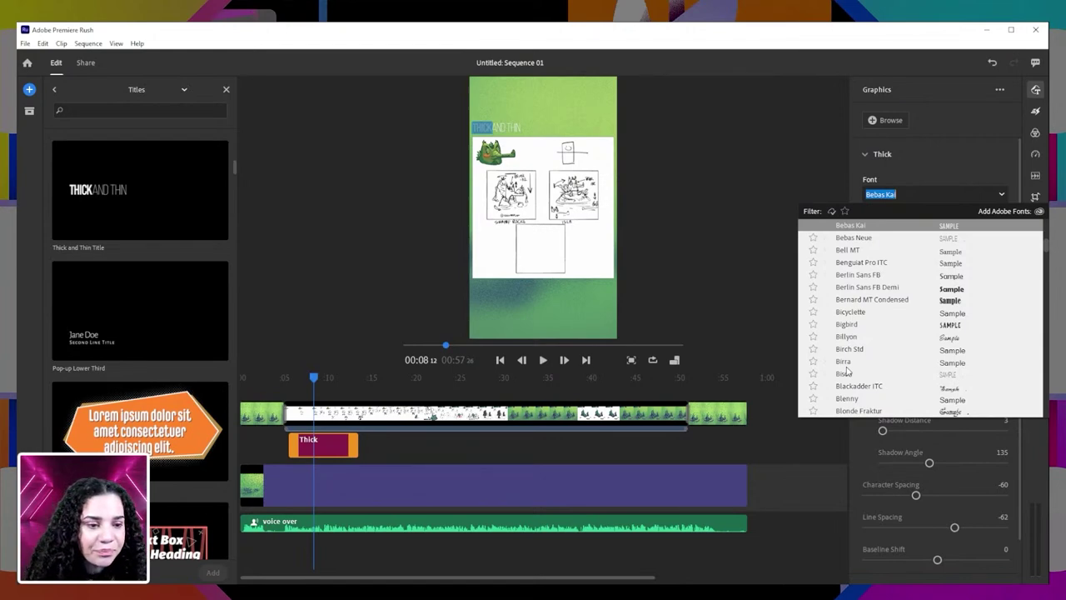
pyautogui.click(847, 374)
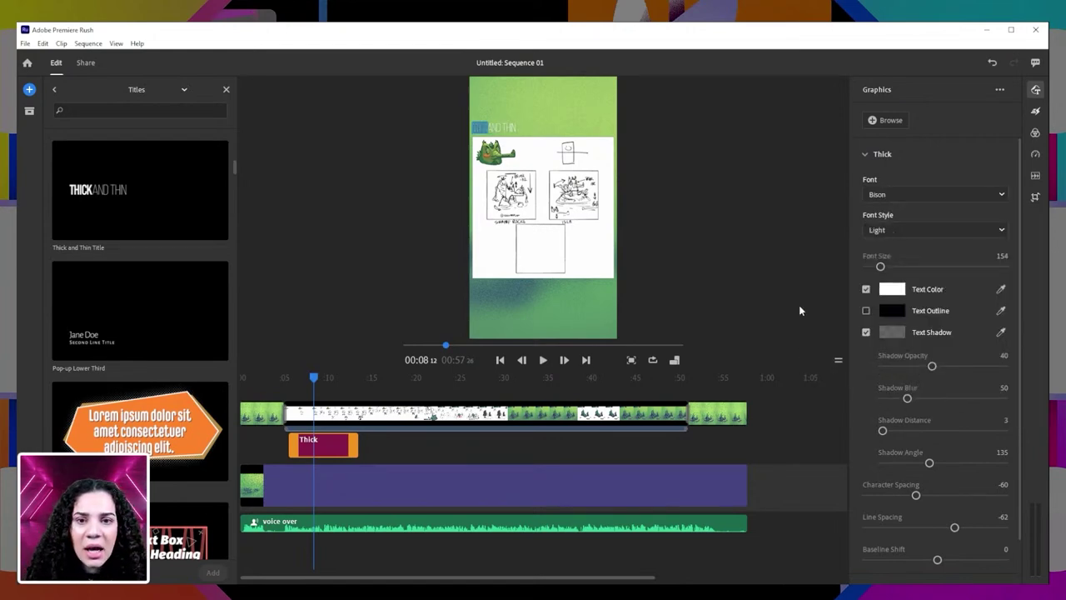
pyautogui.click(929, 229)
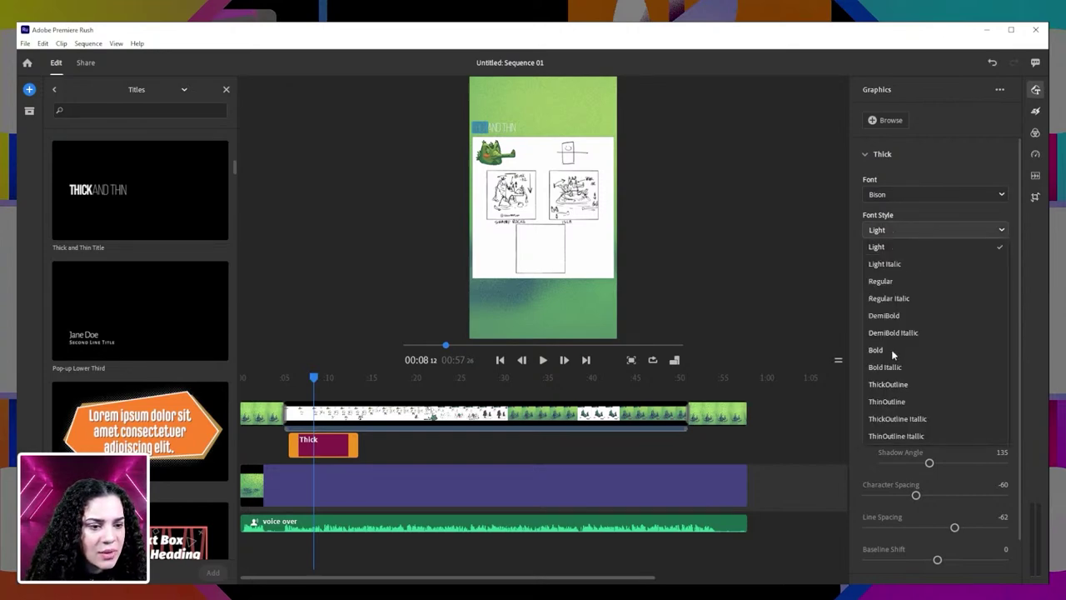
pyautogui.click(876, 350)
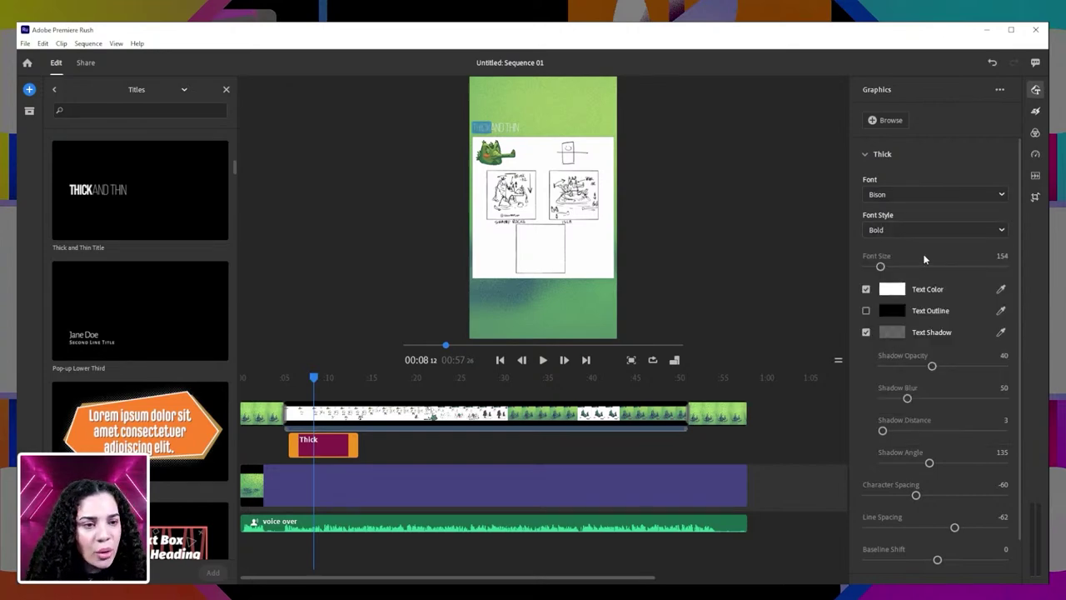
# - Set the font of the title's "and Thin" text to Bison with the Regular font style
pyautogui.click(865, 155)
pyautogui.click(863, 186)
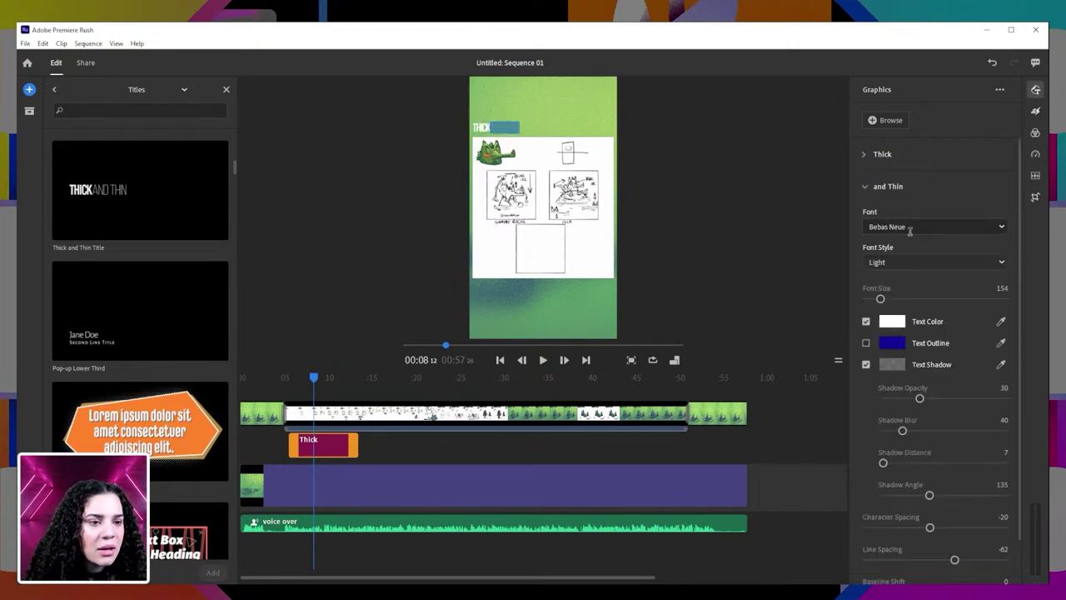
pyautogui.click(950, 228)
pyautogui.scroll(3, 896, 287)
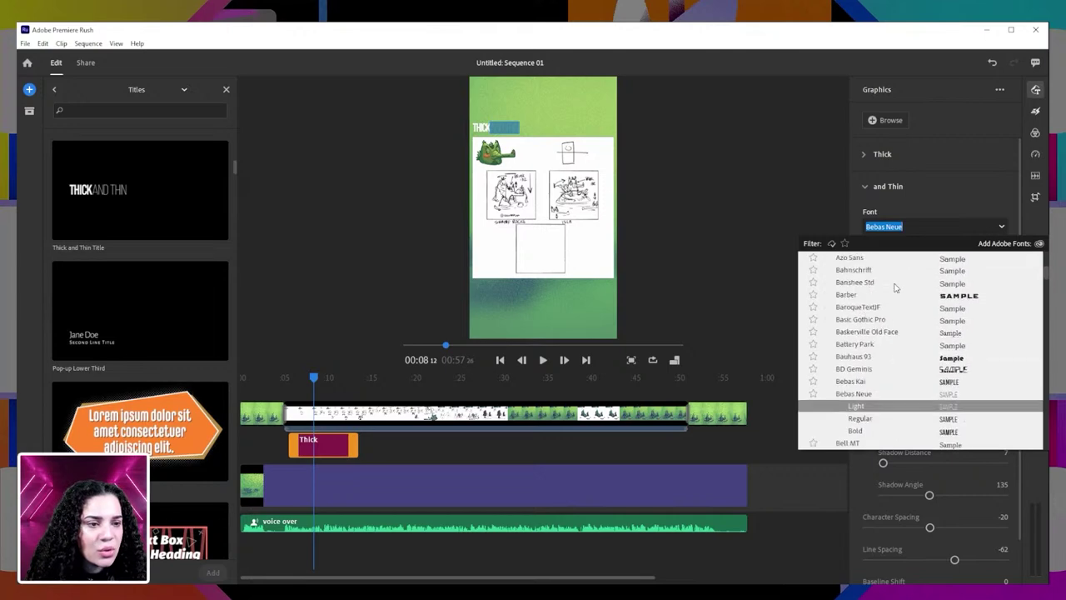
pyautogui.scroll(5, 897, 293)
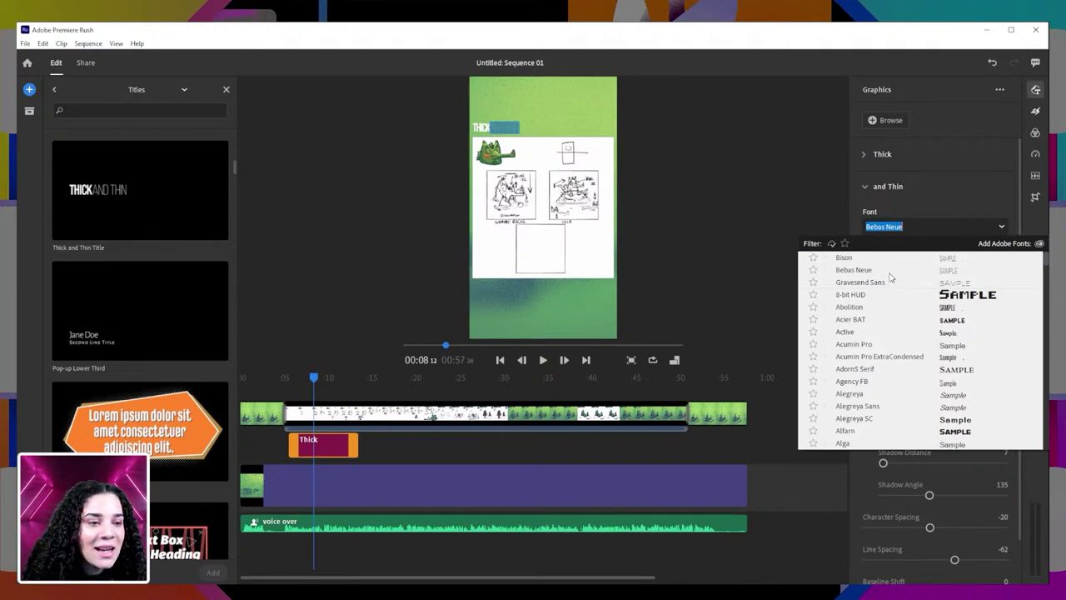
pyautogui.click(850, 258)
pyautogui.click(920, 267)
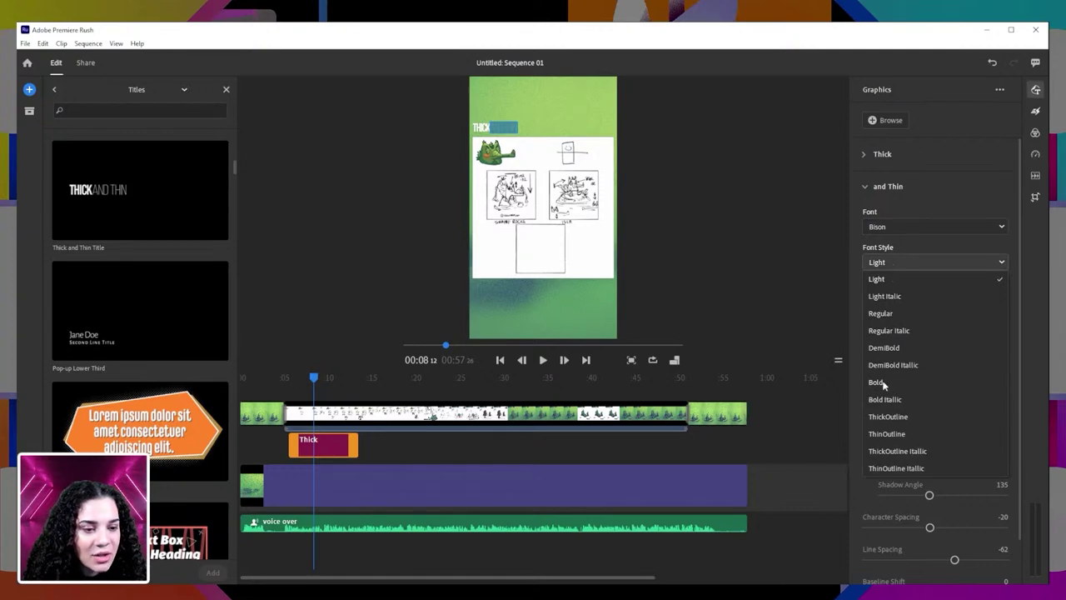
pyautogui.press('Escape')
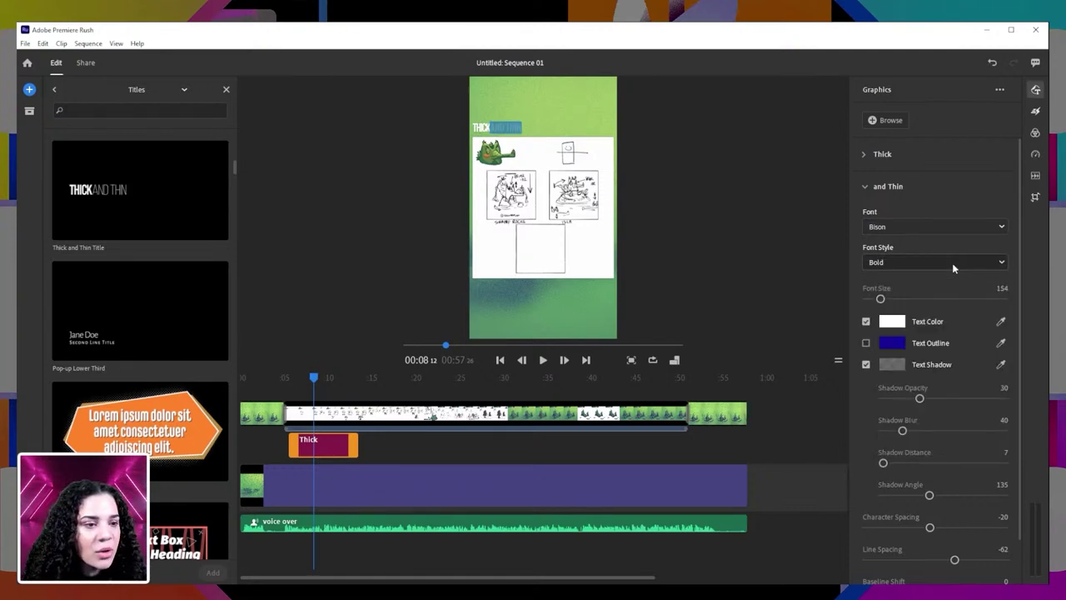
pyautogui.click(956, 265)
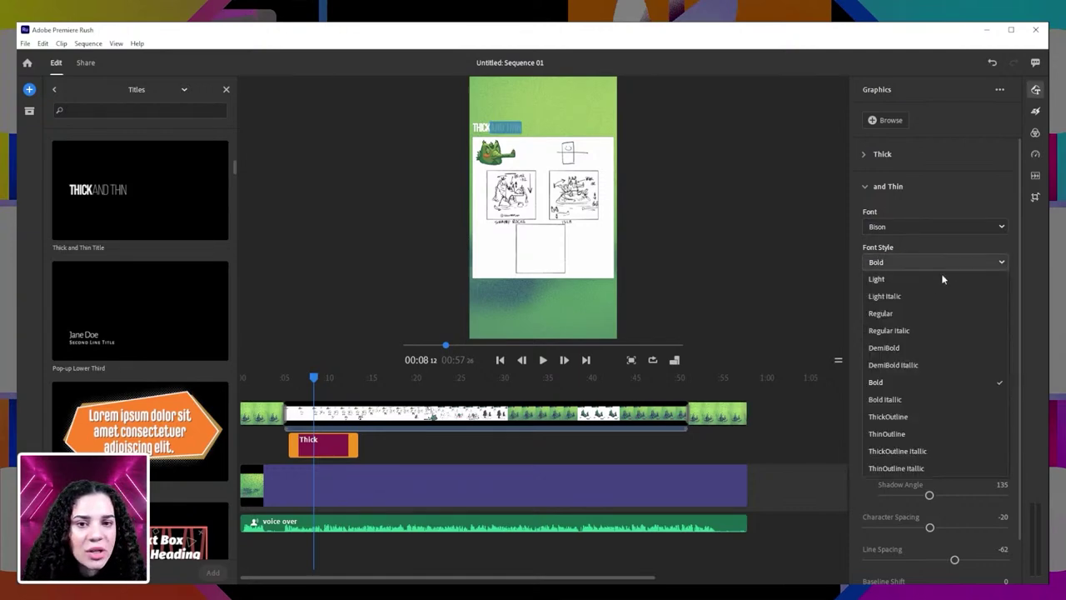
pyautogui.click(899, 318)
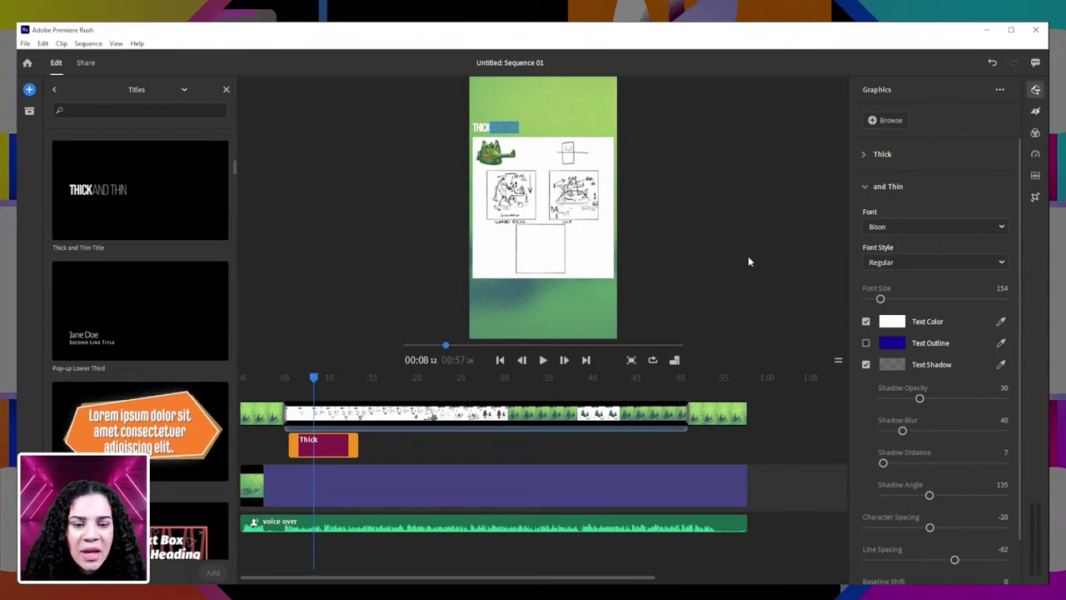
# - Move the title clip to about 00:29 and go to 00:31, where the title overlaps the artwork's colour palette
pyautogui.moveTo(313, 378)
pyautogui.mouseDown()
pyautogui.moveTo(544, 382)
pyautogui.moveTo(529, 386)
pyautogui.mouseUp()
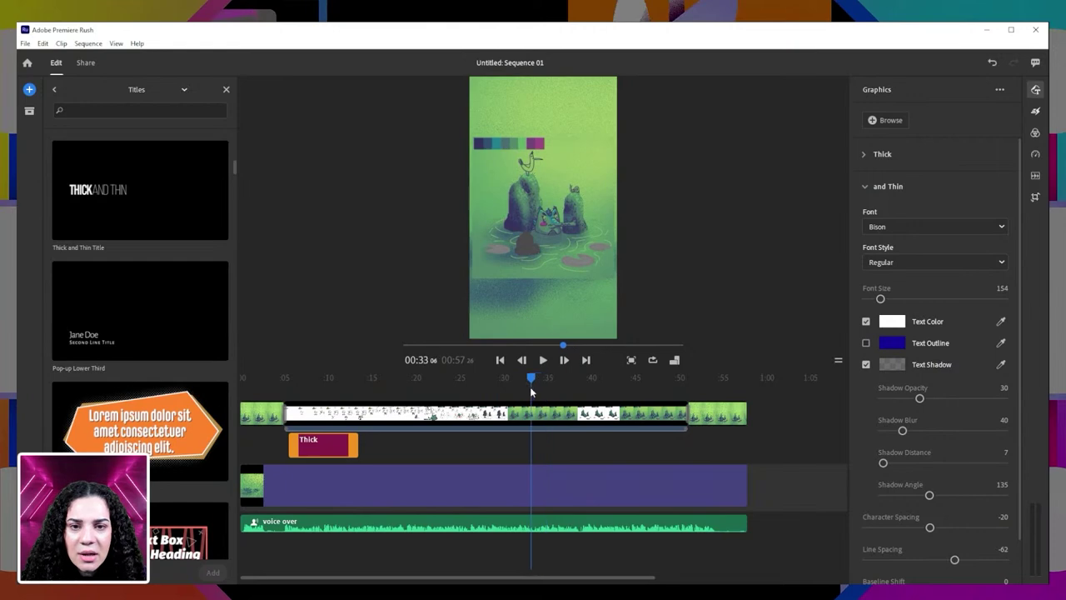
pyautogui.click(529, 412)
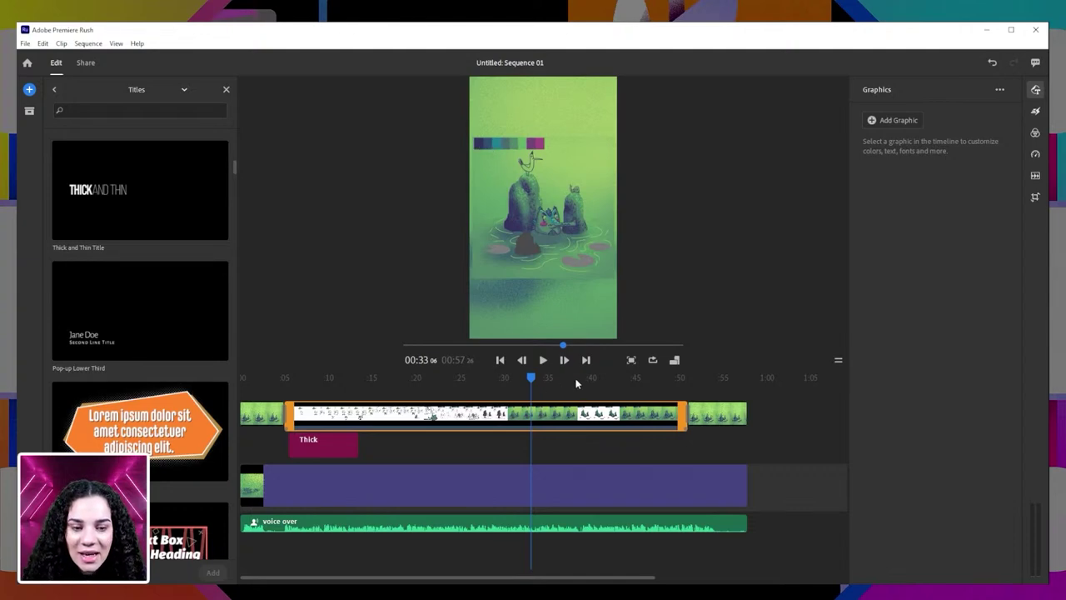
pyautogui.moveTo(530, 377); pyautogui.dragTo(321, 377)
pyautogui.moveTo(343, 448); pyautogui.dragTo(536, 452)
pyautogui.moveTo(497, 379); pyautogui.dragTo(514, 384)
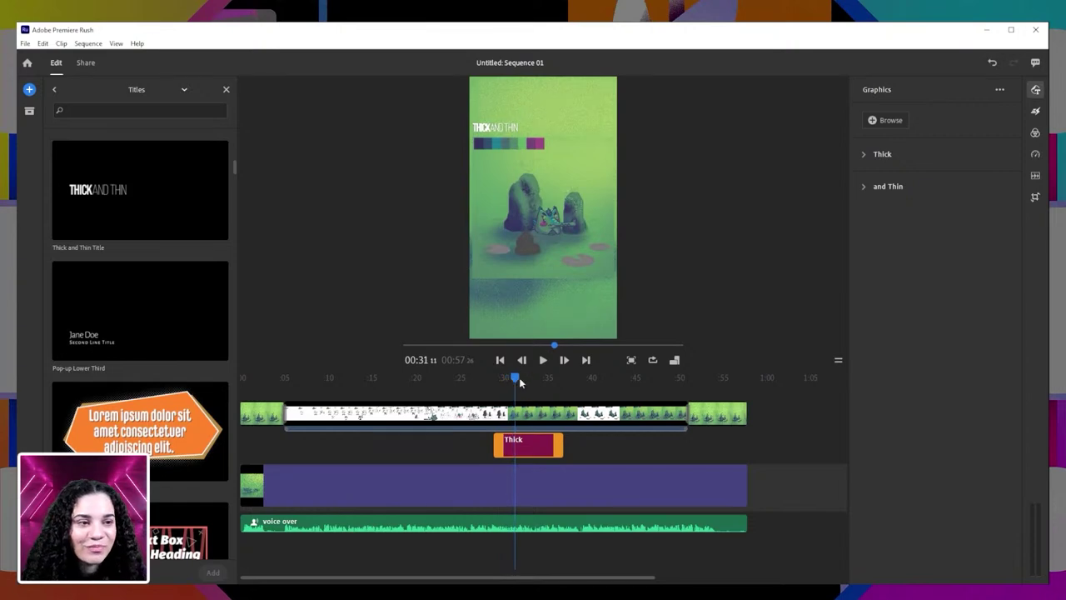
# - Set the text color of both "Thick" and "and Thin" to the dark purple sampled from the first swatch of the artwork's palette
pyautogui.click(863, 154)
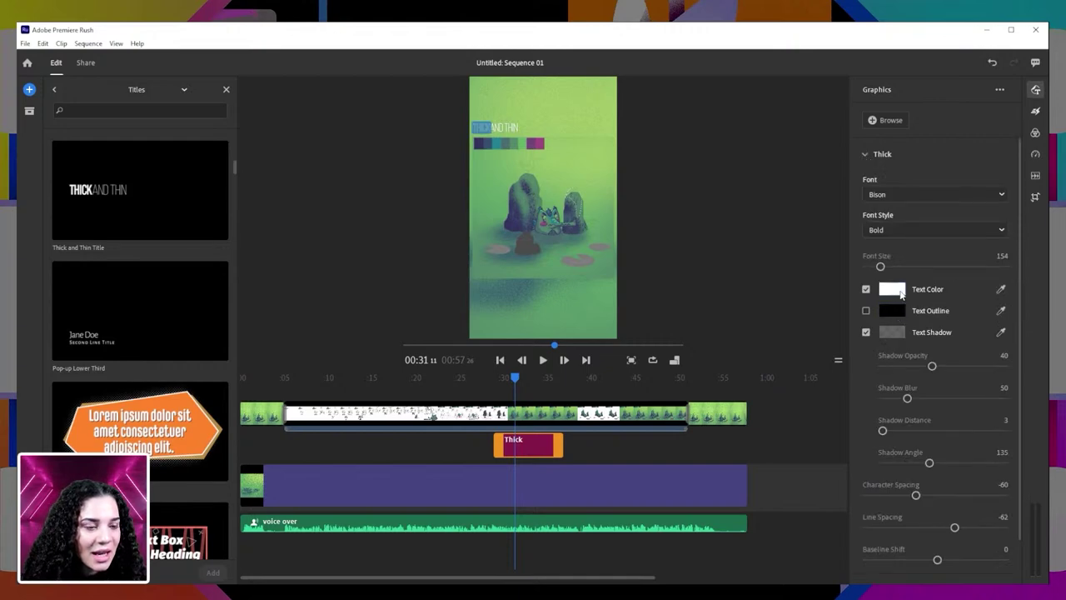
pyautogui.click(1000, 288)
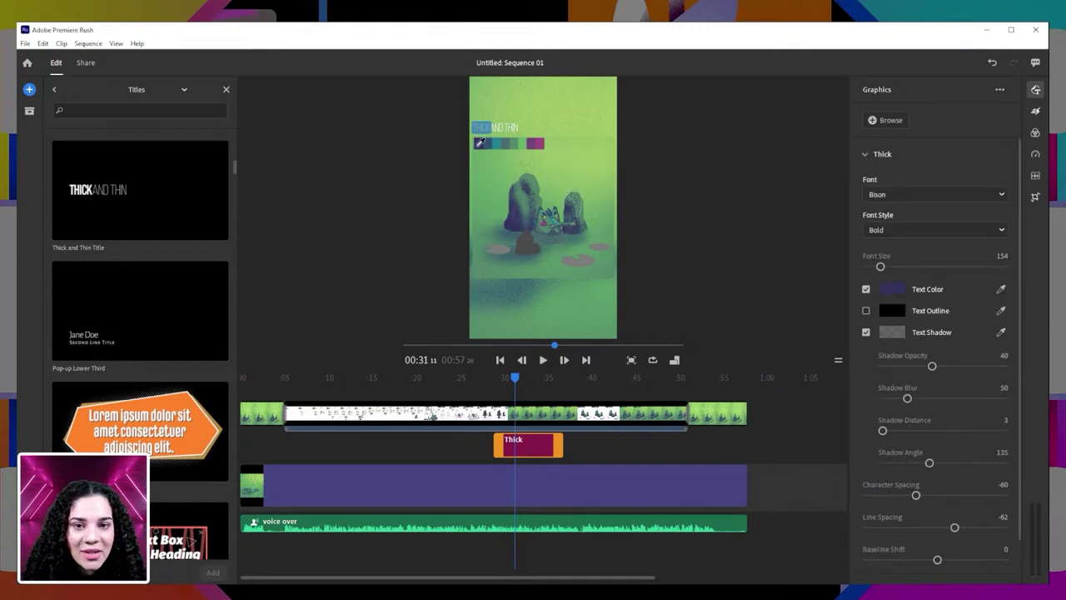
pyautogui.click(481, 143)
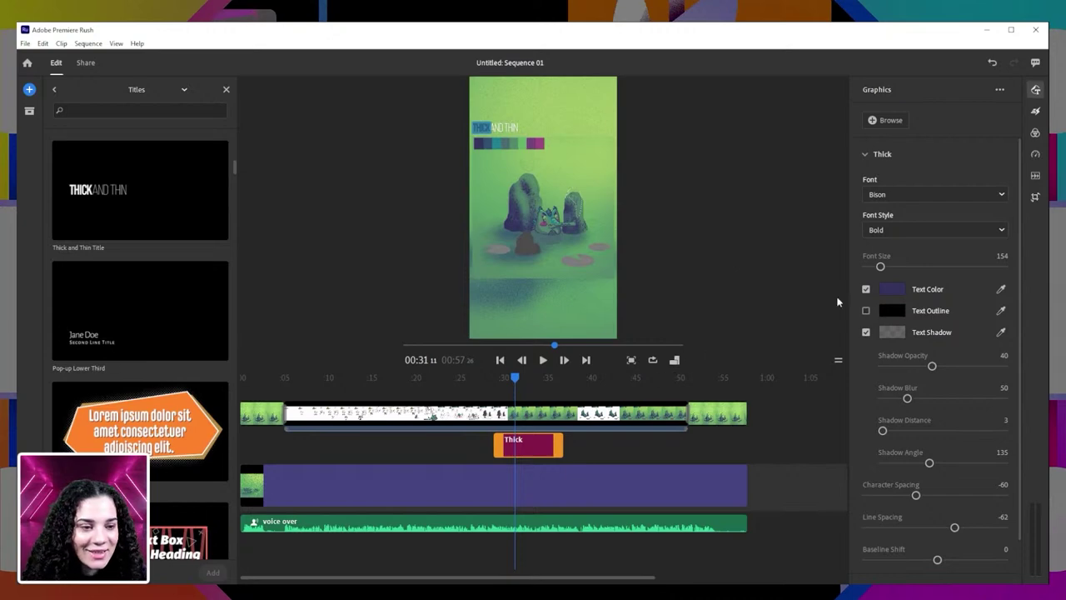
pyautogui.click(863, 154)
pyautogui.click(863, 187)
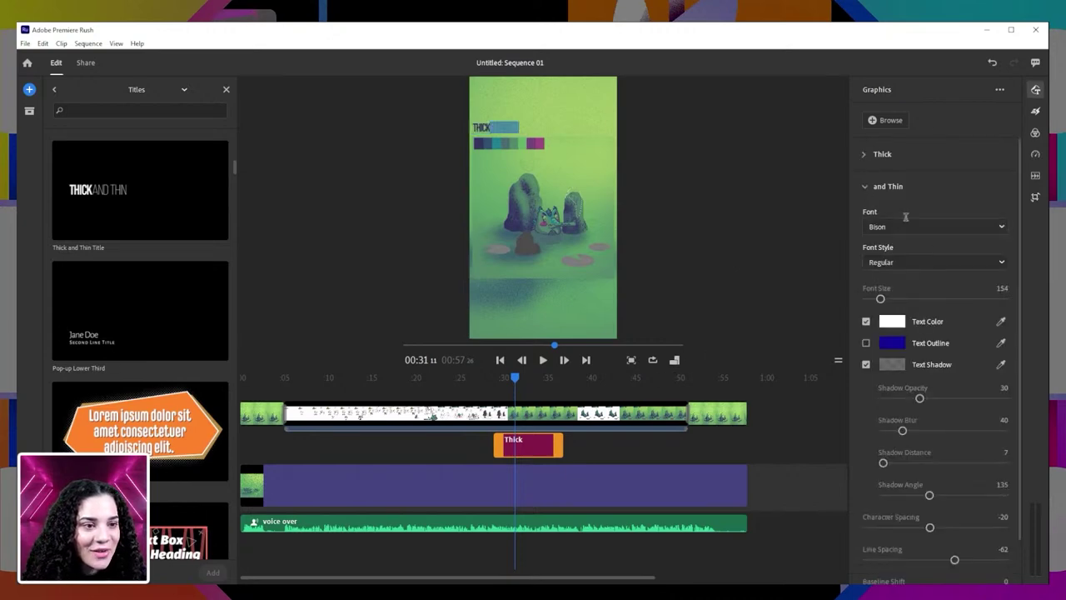
pyautogui.click(482, 144)
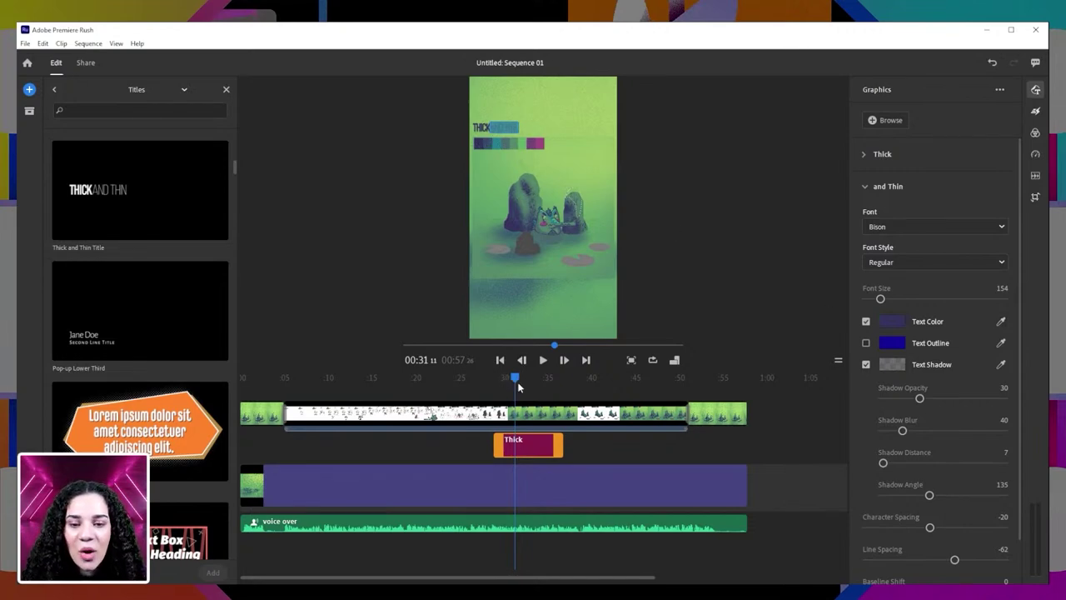
# - Move the title clip back near the beginning of the time-lapse so it starts at 00:06
pyautogui.moveTo(540, 450); pyautogui.dragTo(335, 442)
pyautogui.click(339, 445)
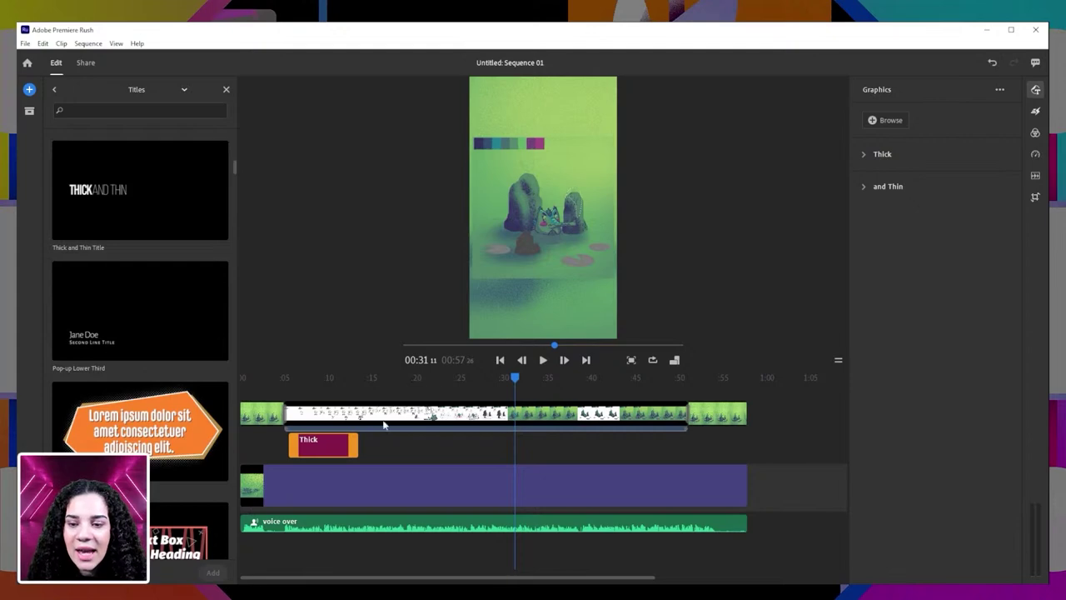
pyautogui.moveTo(312, 448); pyautogui.dragTo(335, 449)
pyautogui.moveTo(514, 379); pyautogui.dragTo(292, 393)
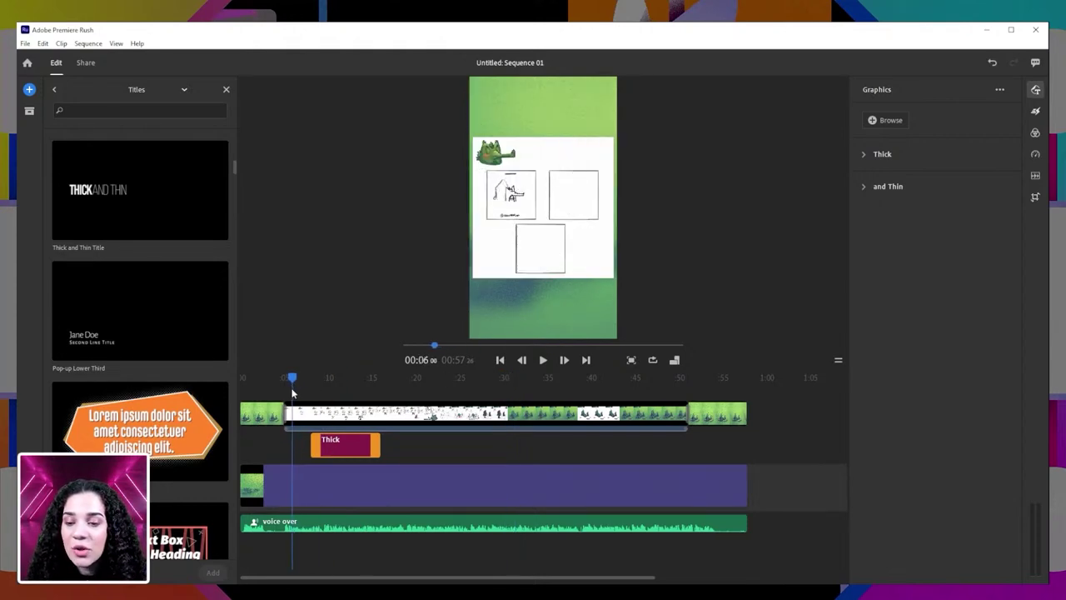
pyautogui.click(310, 414)
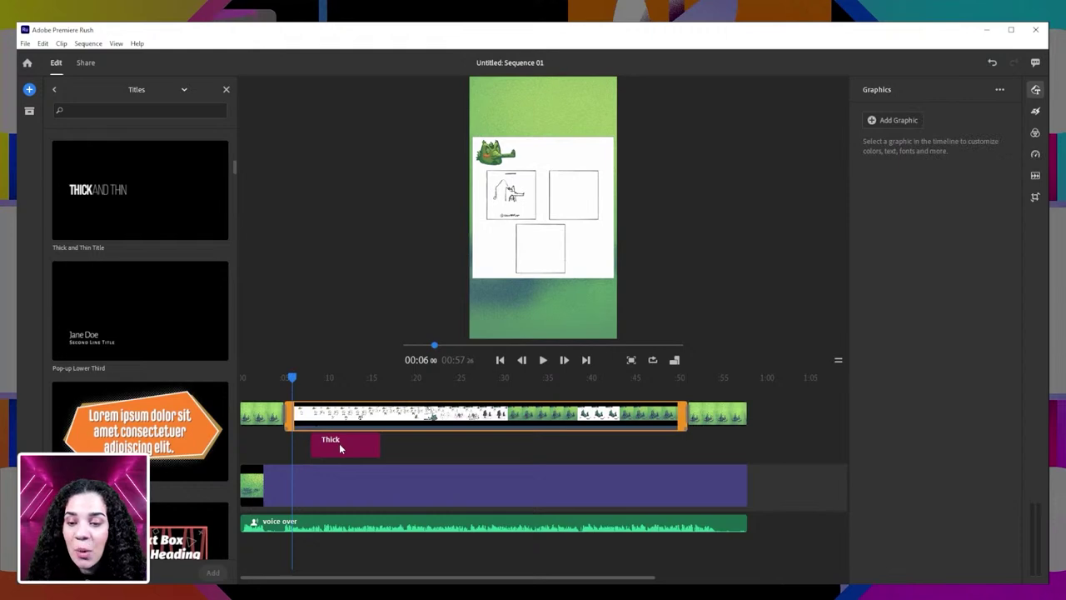
pyautogui.moveTo(339, 449); pyautogui.dragTo(328, 450)
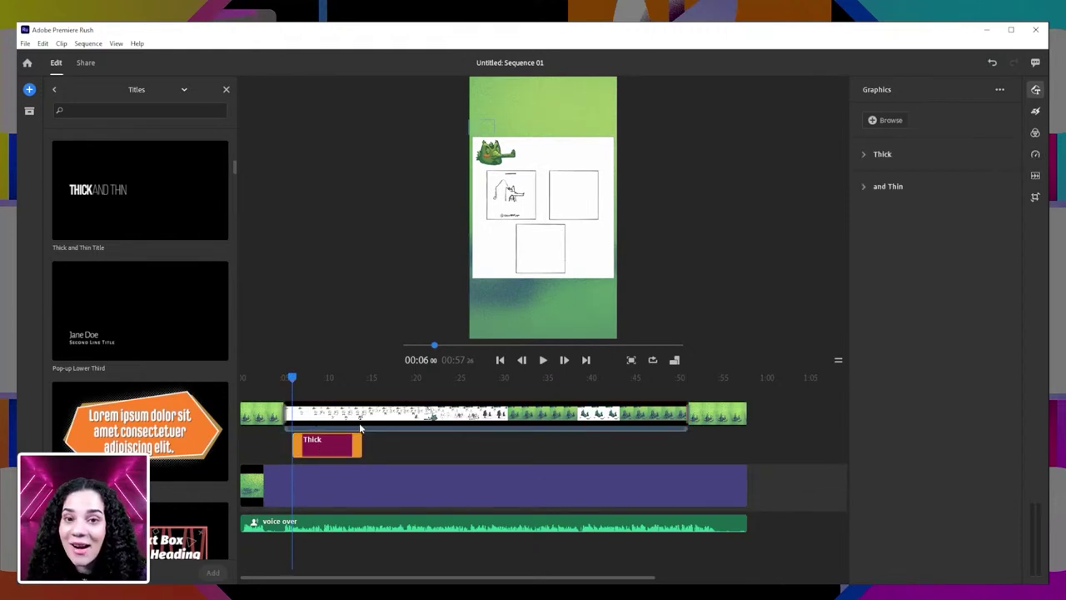
# - Enlarge the title in the frame to about half the frame's width, viewing it at about 00:12
pyautogui.moveTo(293, 379); pyautogui.dragTo(333, 388)
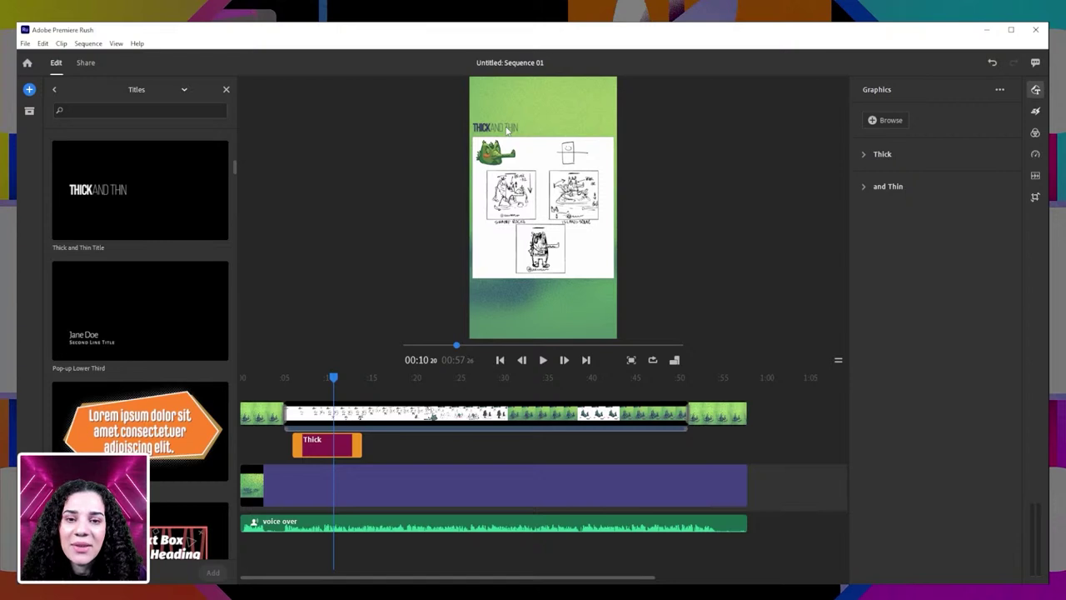
pyautogui.click(349, 450)
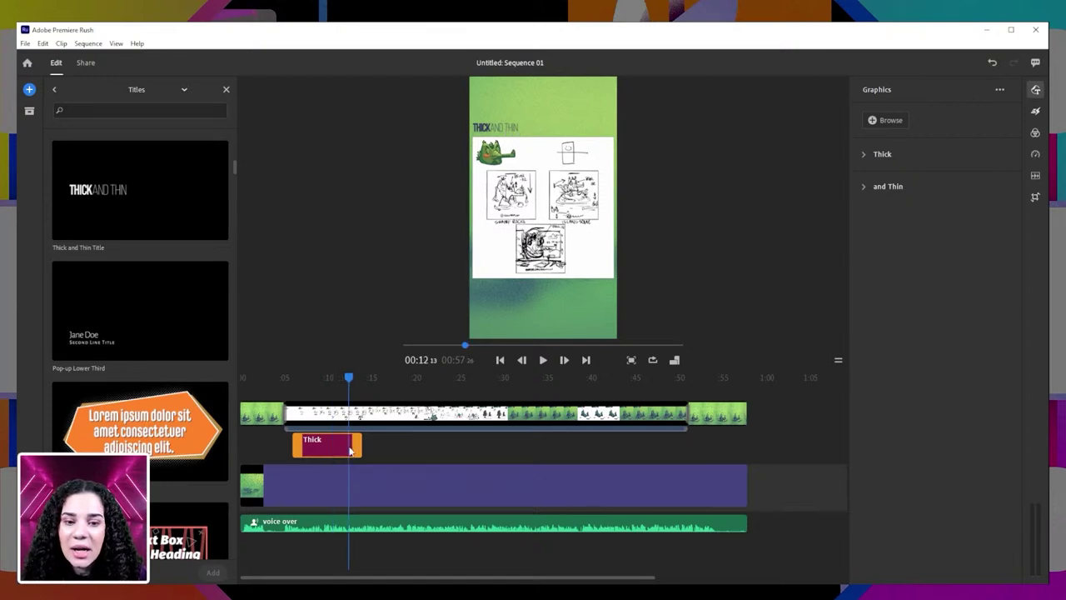
pyautogui.click(540, 115)
pyautogui.moveTo(536, 113); pyautogui.dragTo(543, 110)
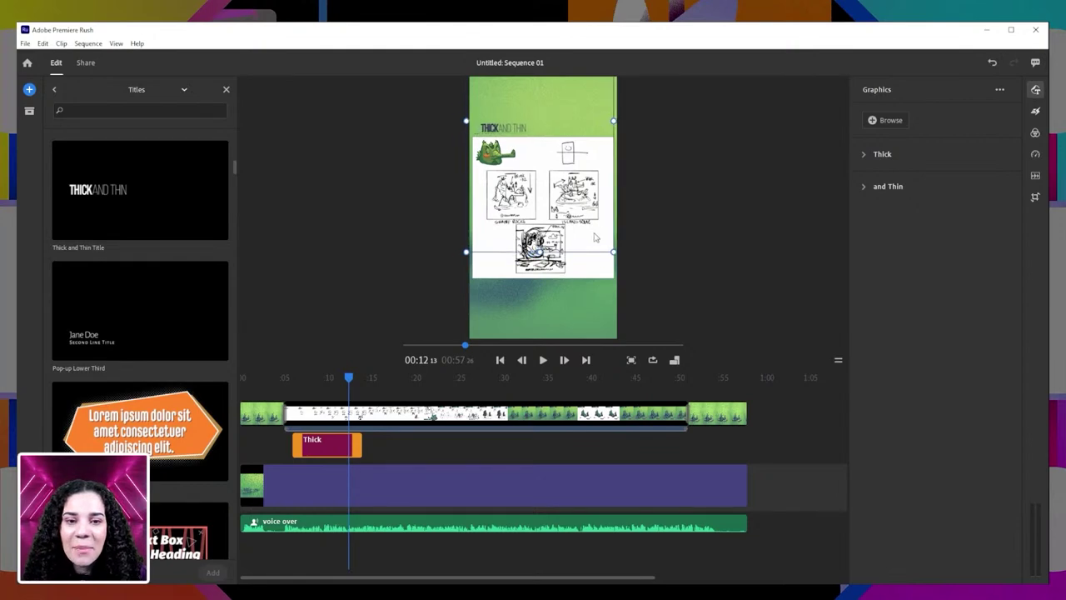
pyautogui.moveTo(613, 252); pyautogui.dragTo(683, 331)
pyautogui.moveTo(571, 310)
pyautogui.mouseDown()
pyautogui.moveTo(595, 301)
pyautogui.moveTo(577, 312)
pyautogui.mouseUp()
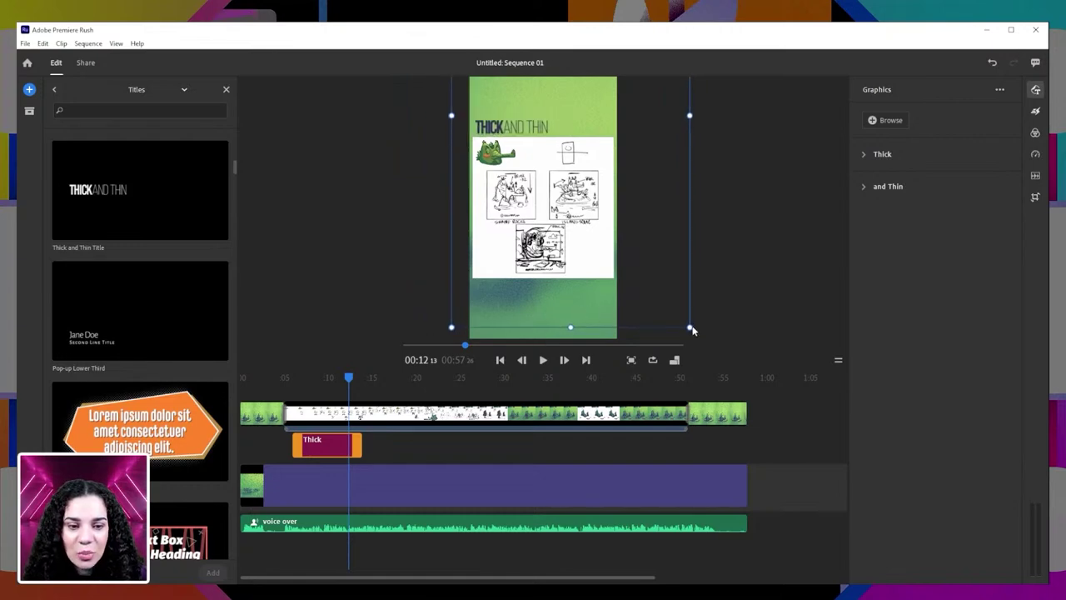
pyautogui.moveTo(690, 328); pyautogui.dragTo(704, 334)
pyautogui.moveTo(592, 312); pyautogui.dragTo(593, 313)
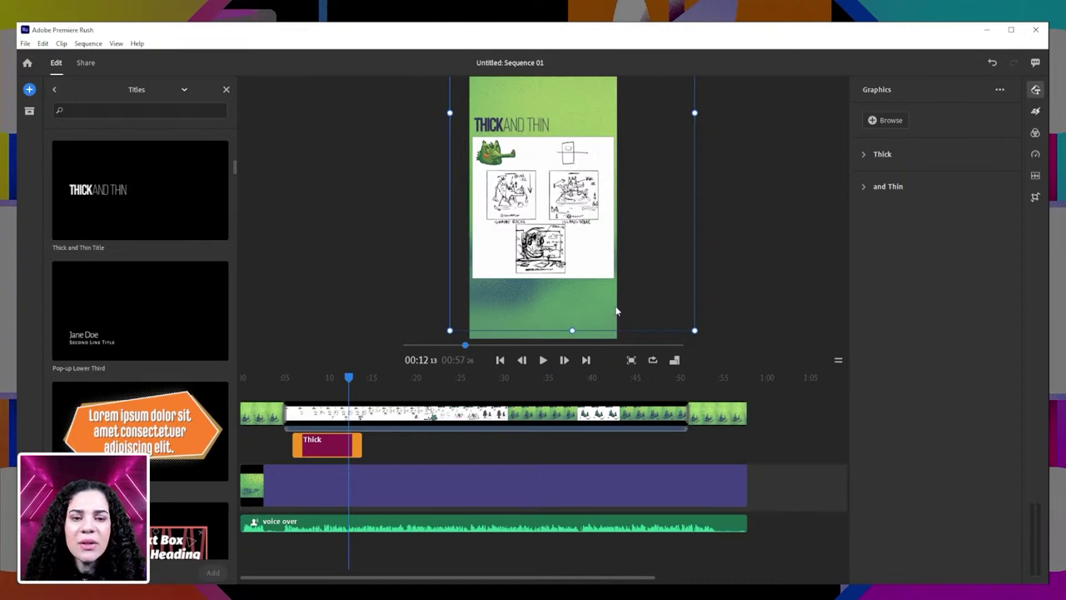
# - Position the enlarged title directly above the white drawing area, aligned with the drawing's left edge
pyautogui.moveTo(597, 314); pyautogui.dragTo(598, 298)
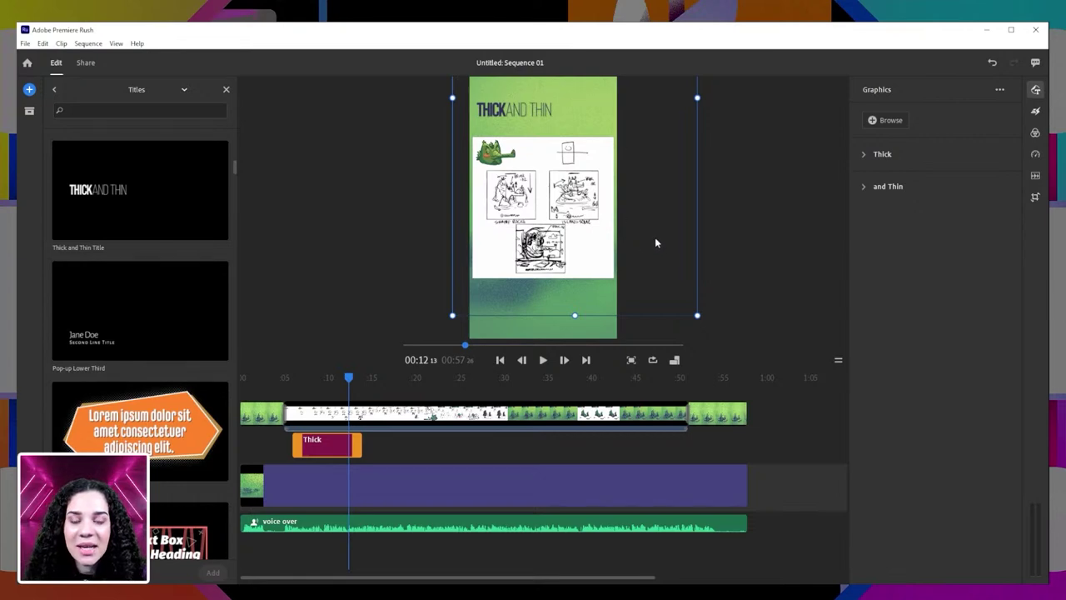
pyautogui.moveTo(653, 240); pyautogui.dragTo(652, 247)
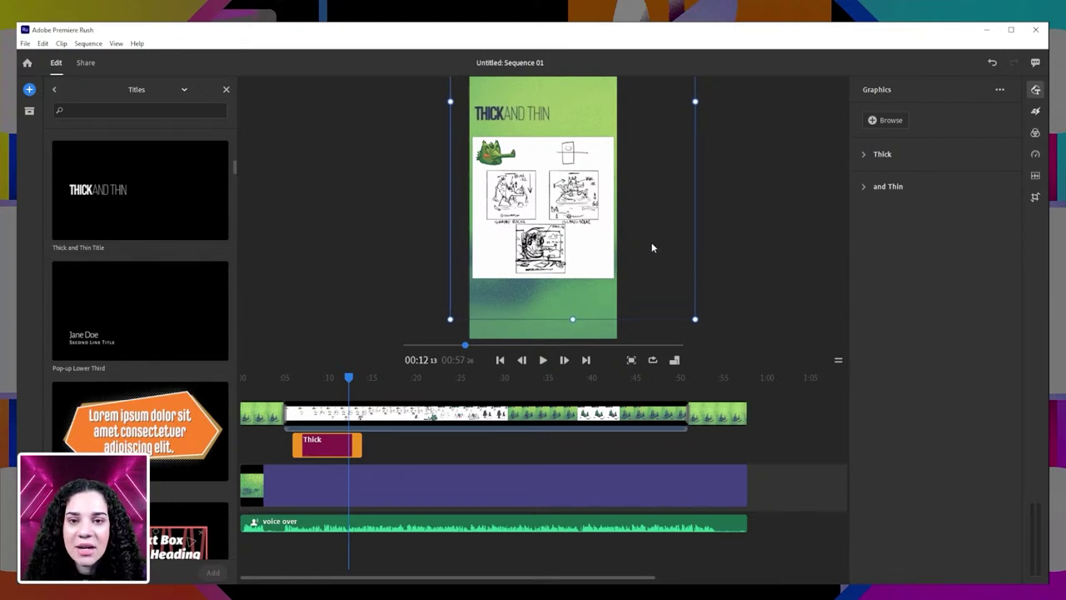
pyautogui.moveTo(527, 117); pyautogui.dragTo(527, 133)
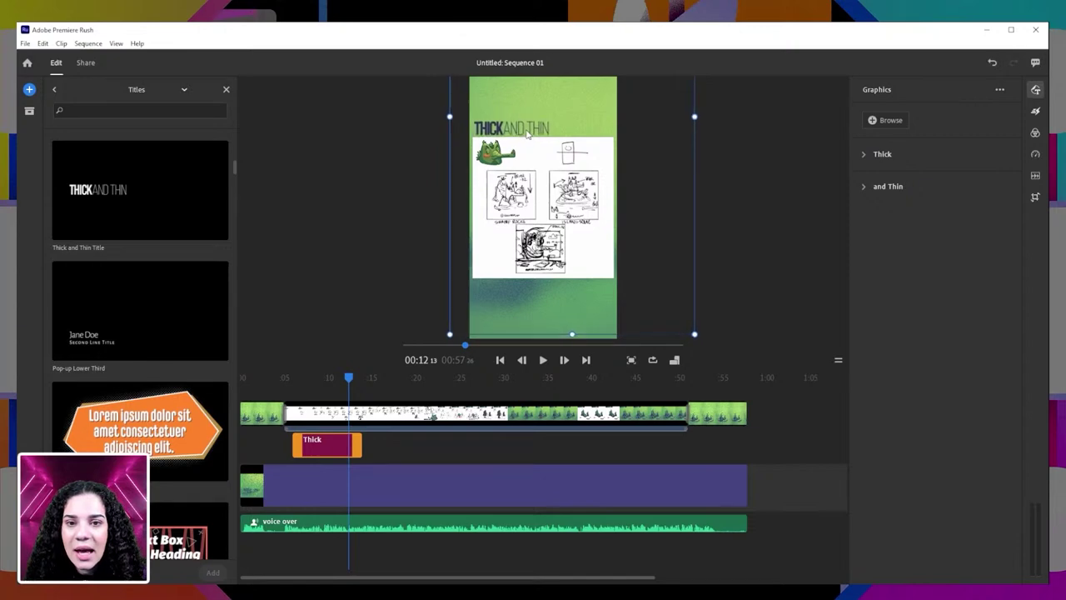
pyautogui.press('Left')
pyautogui.press('Left')
pyautogui.press('Left')
pyautogui.press('Left')
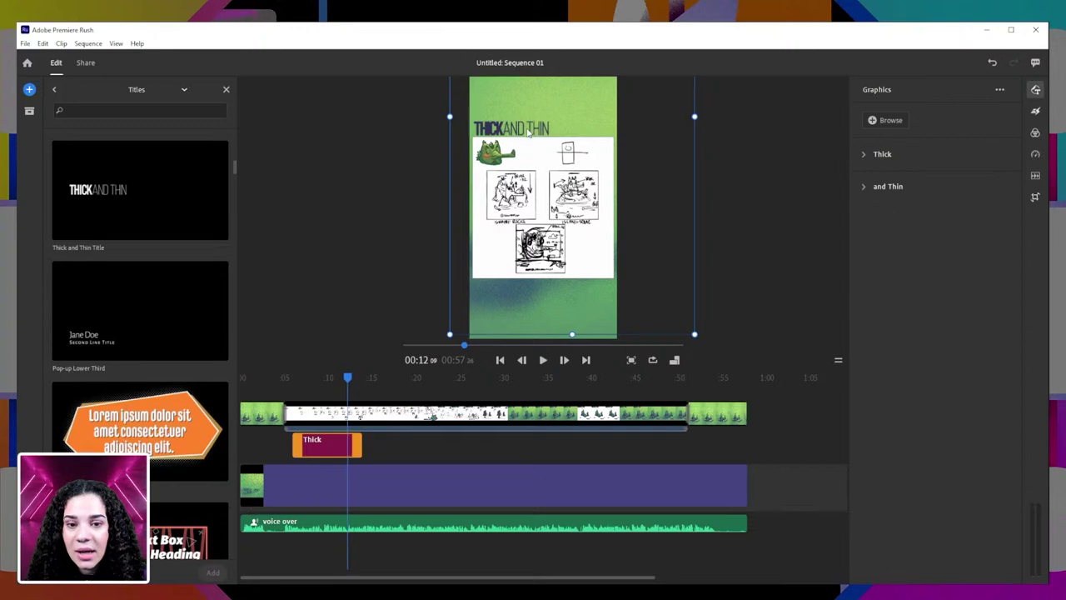
pyautogui.moveTo(528, 131); pyautogui.dragTo(529, 131)
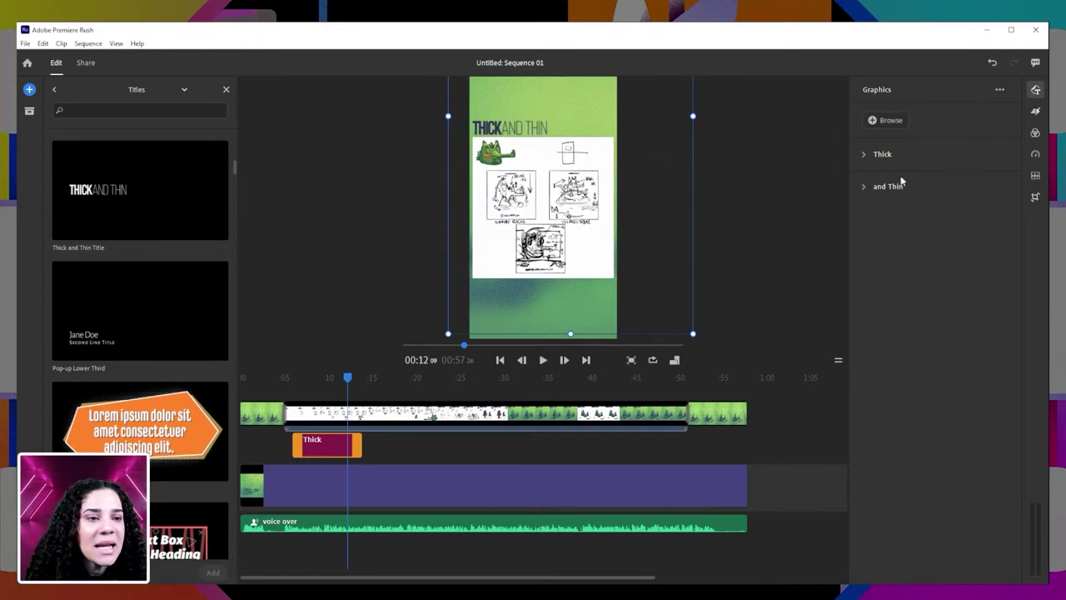
# - Change the font style of the title's "and Thin" text to DemiBold
pyautogui.click(864, 187)
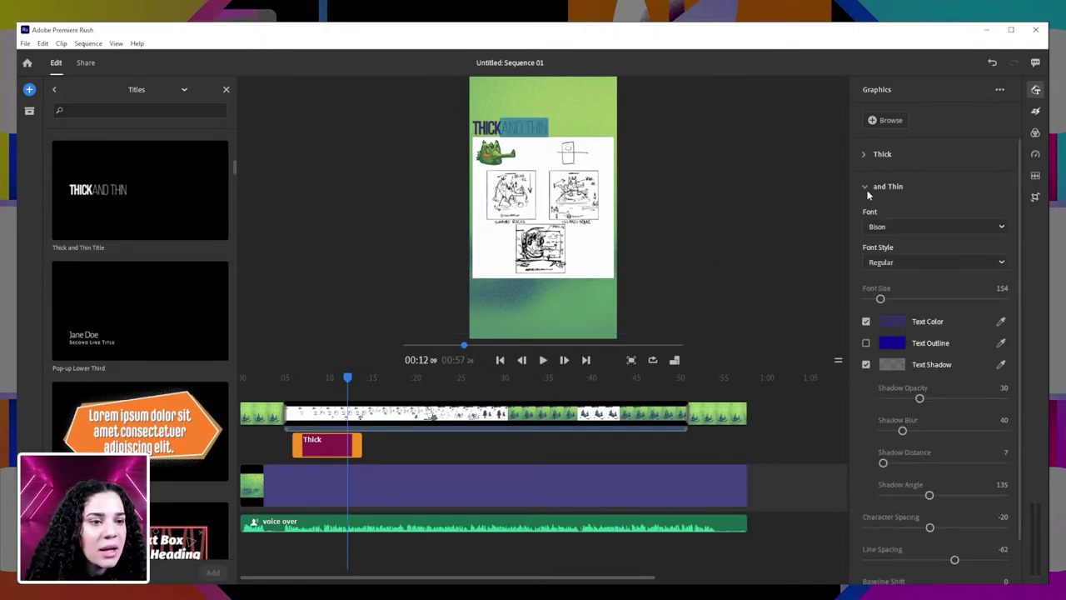
pyautogui.click(930, 261)
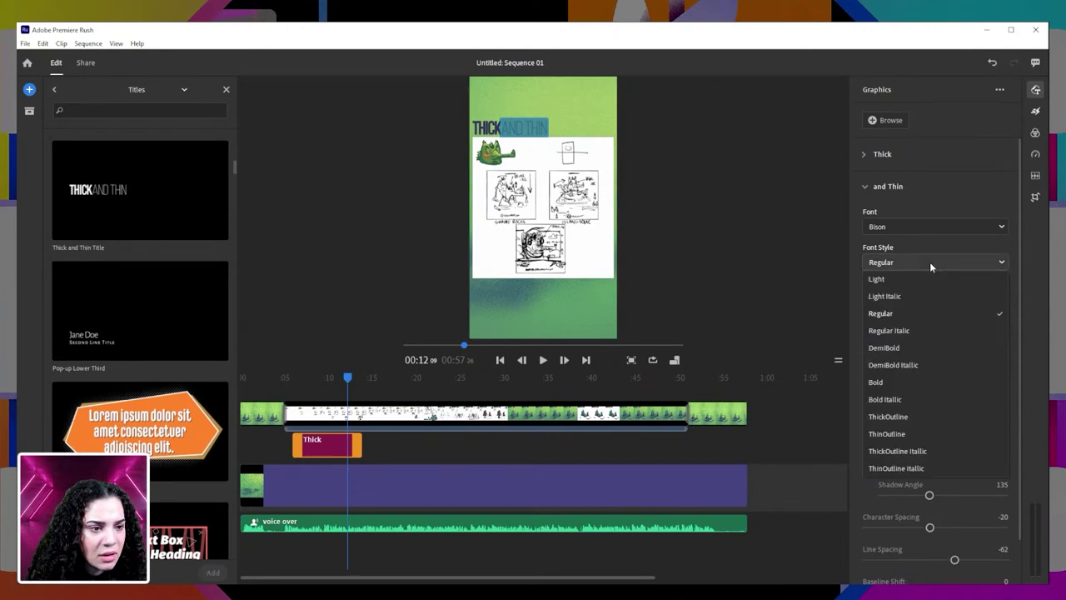
pyautogui.click(893, 348)
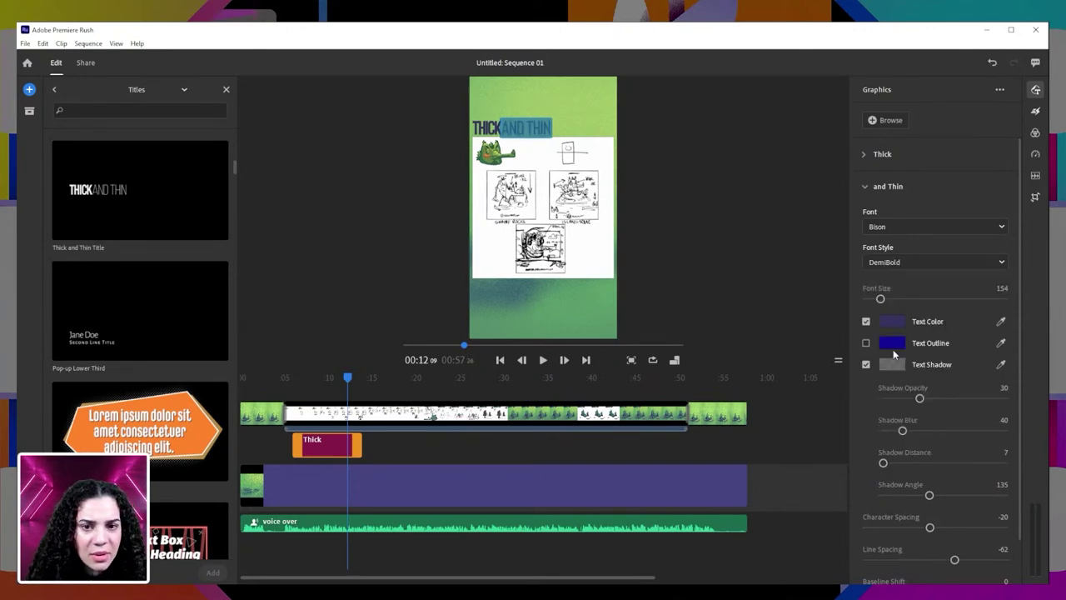
pyautogui.click(717, 208)
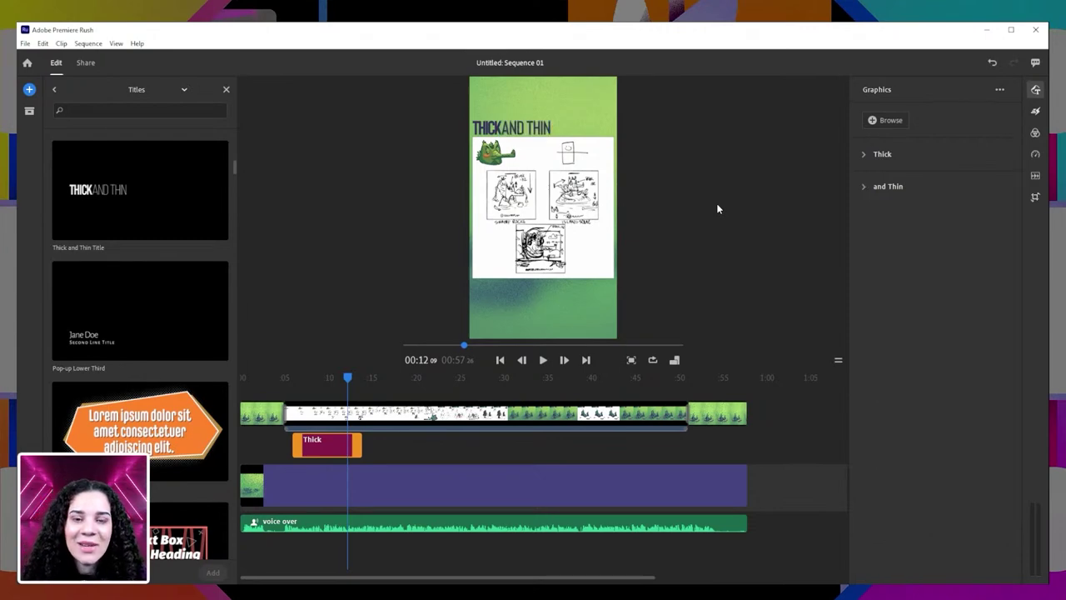
# - Change the font style of the title's "and Thin" text to Regular, viewing it at about 00:10
pyautogui.moveTo(349, 381)
pyautogui.mouseDown()
pyautogui.moveTo(300, 387)
pyautogui.moveTo(312, 391)
pyautogui.moveTo(287, 406)
pyautogui.moveTo(354, 406)
pyautogui.moveTo(290, 413)
pyautogui.moveTo(361, 421)
pyautogui.moveTo(297, 425)
pyautogui.moveTo(330, 424)
pyautogui.moveTo(300, 428)
pyautogui.moveTo(332, 433)
pyautogui.mouseUp()
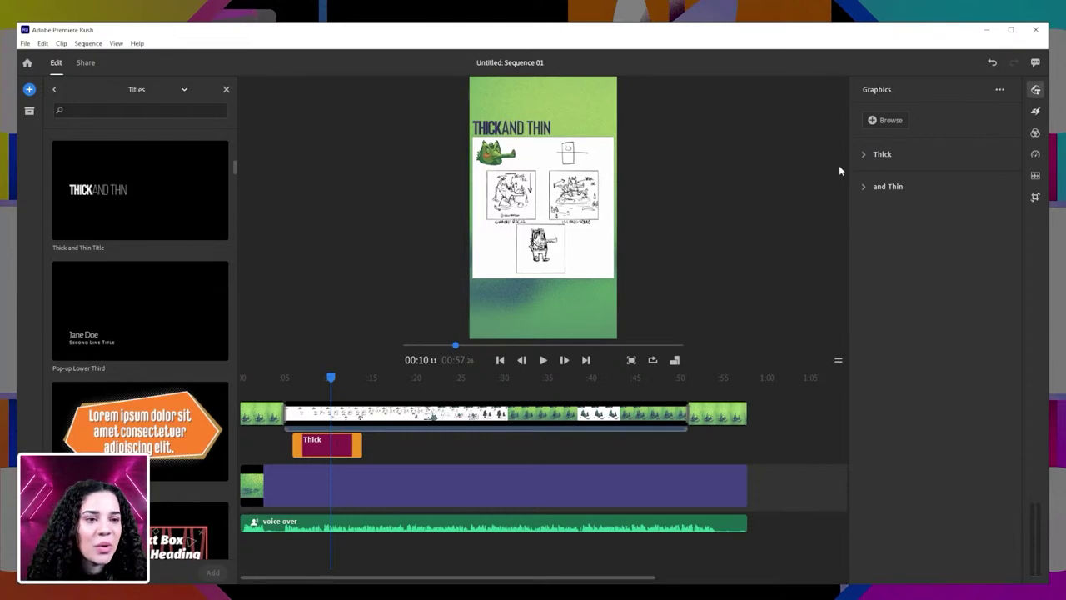
pyautogui.click(867, 188)
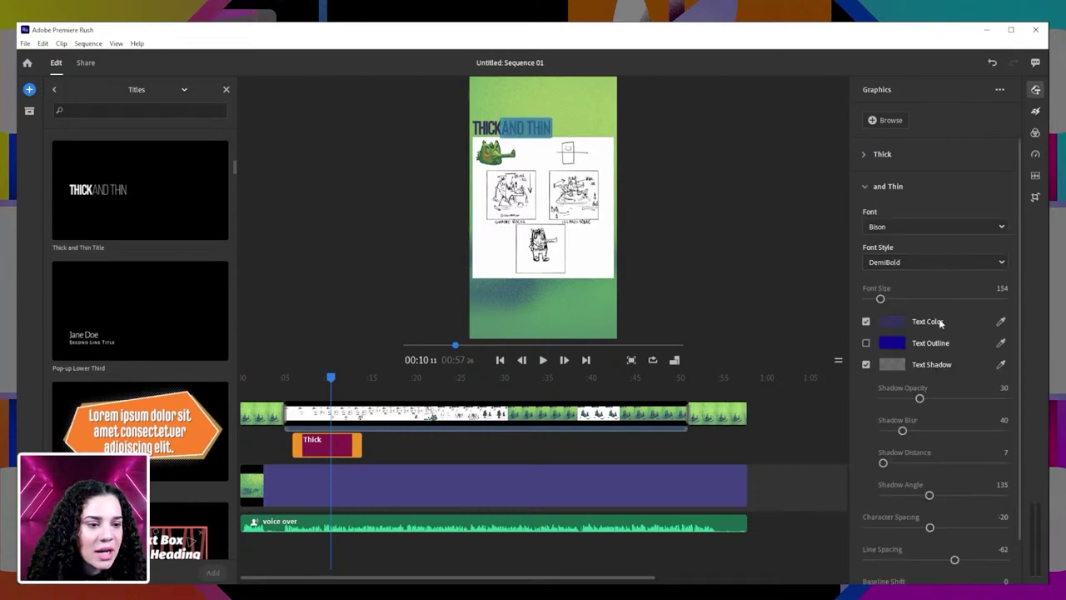
pyautogui.click(928, 263)
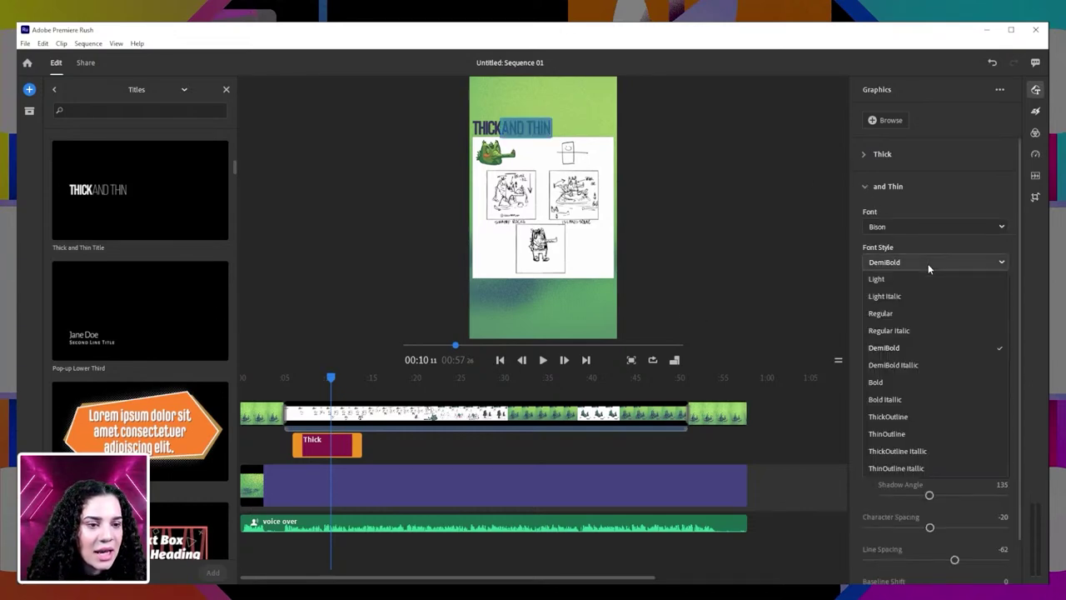
pyautogui.click(883, 314)
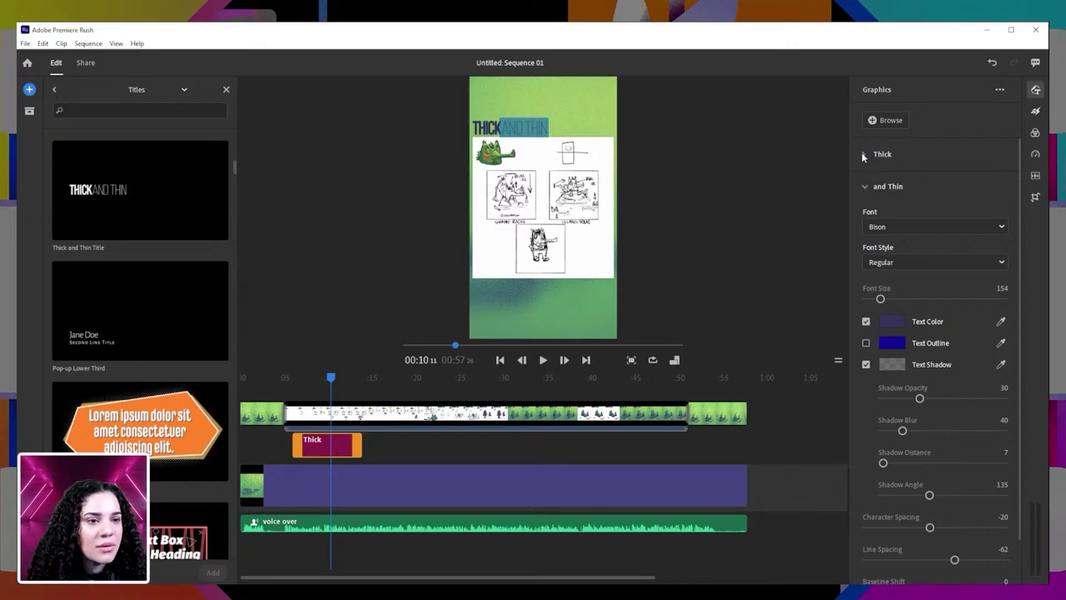
# - Replace the title's bold word "Thick" with "thumbnails"
pyautogui.click(863, 154)
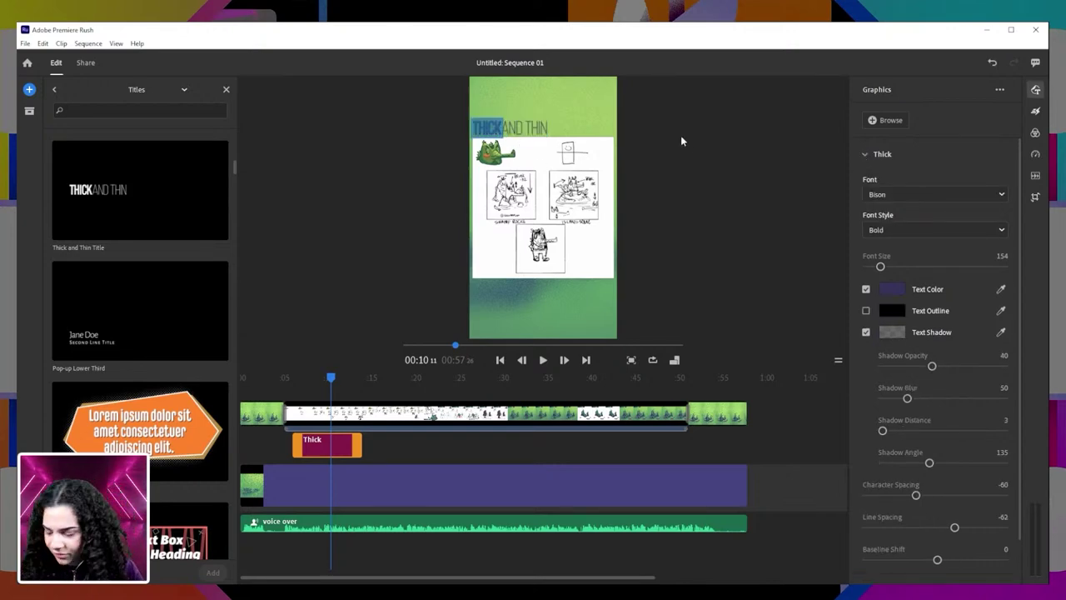
pyautogui.write('thumbnail')
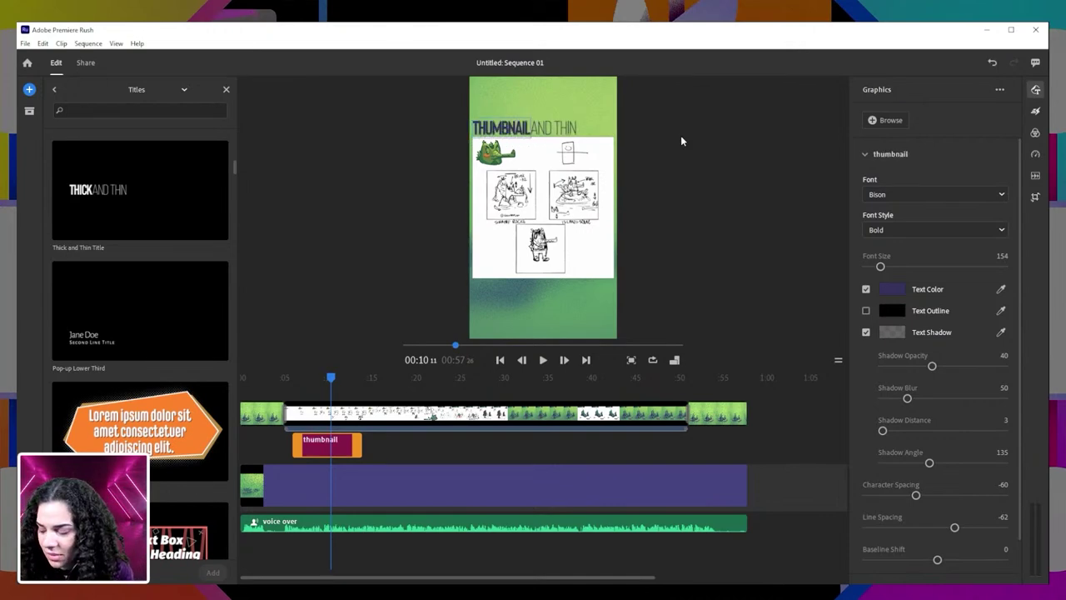
pyautogui.write('s')
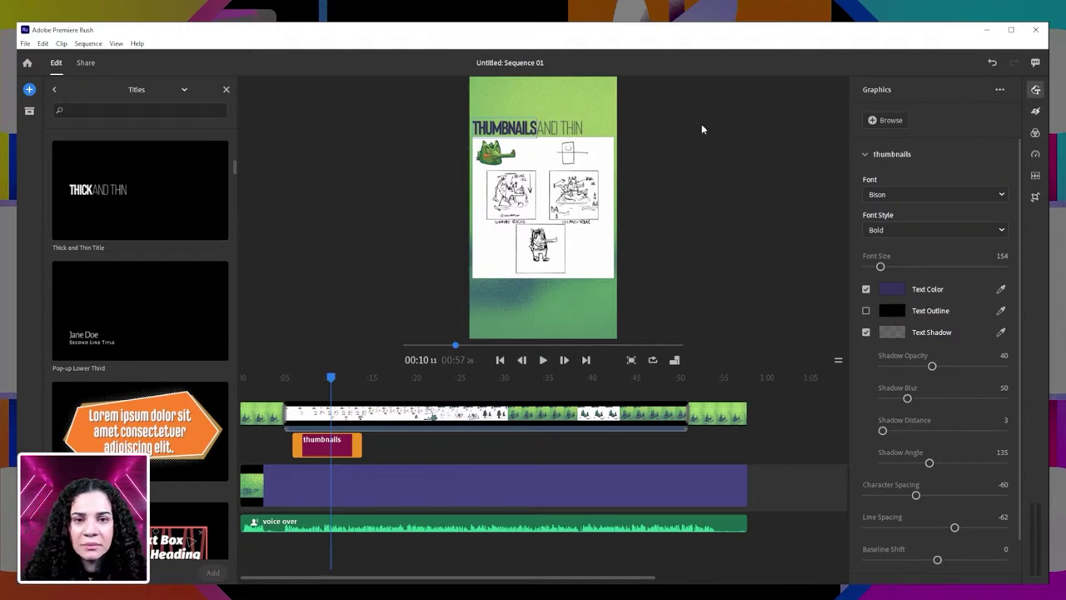
# - Replace the word "Thin" in the title's second text with "sketches!" so that it reads "and sketches!"
pyautogui.click(565, 125)
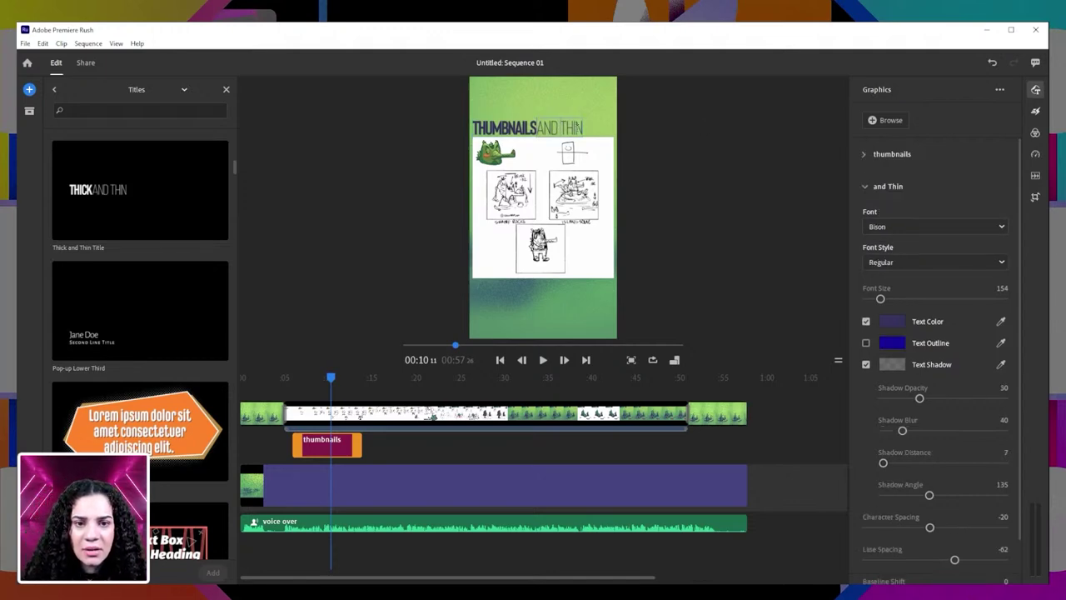
pyautogui.moveTo(560, 126); pyautogui.dragTo(588, 129)
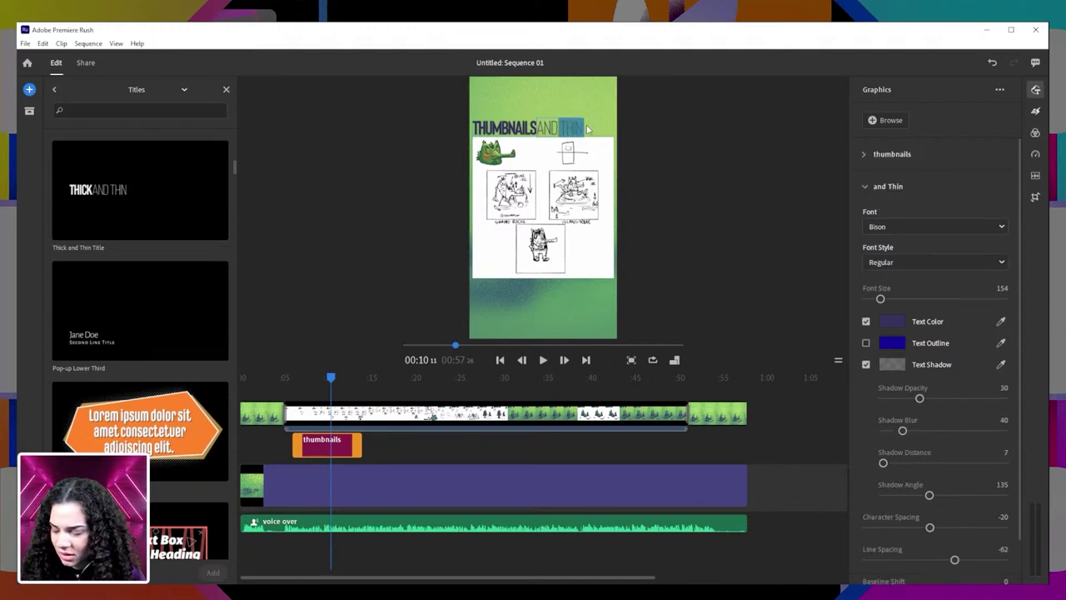
pyautogui.write('sketches')
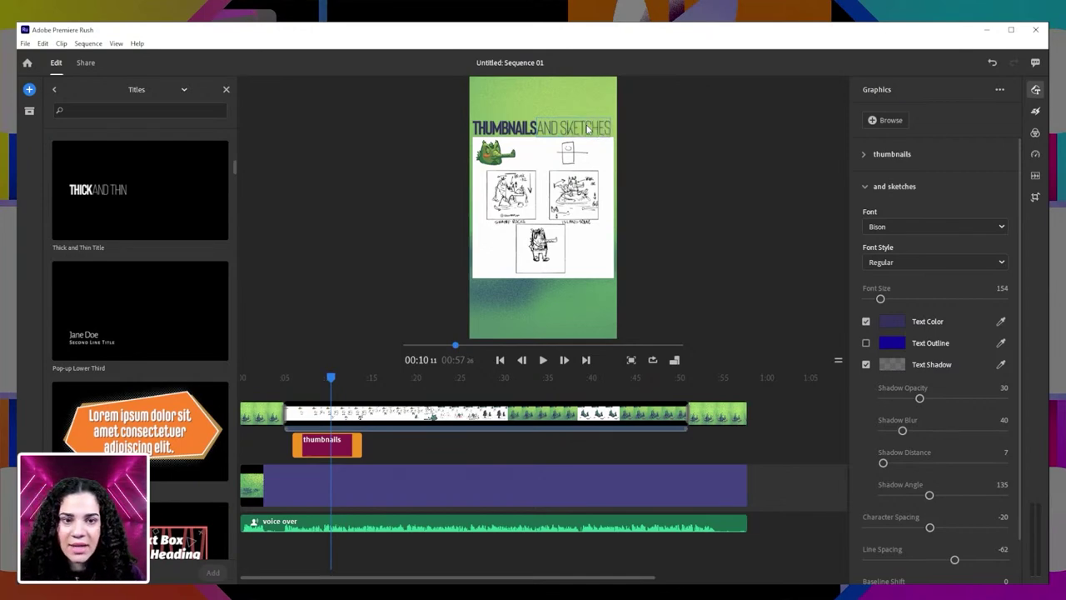
pyautogui.write('!')
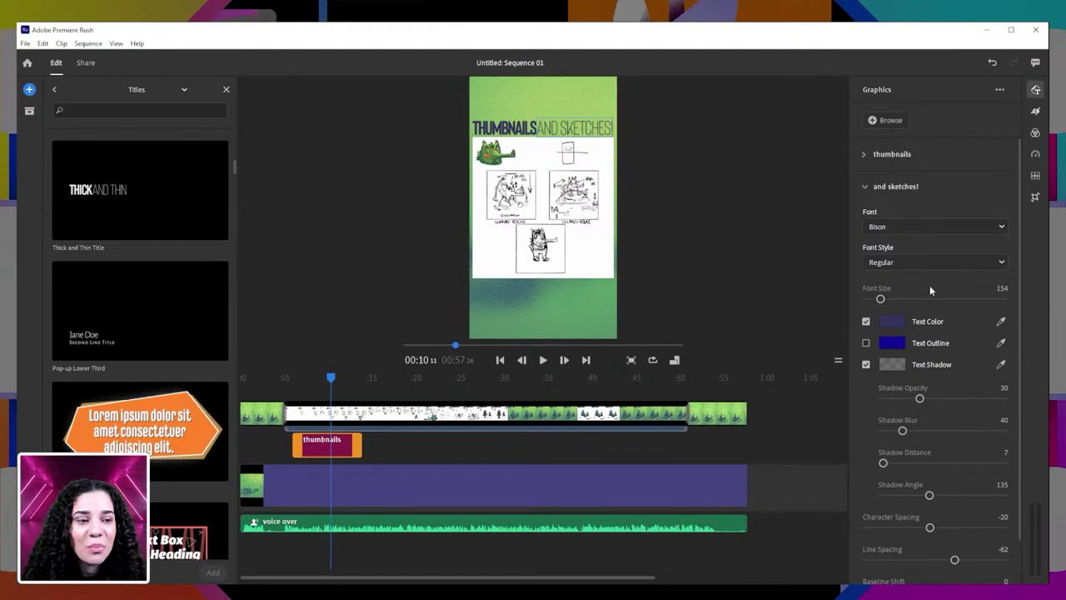
pyautogui.click(738, 170)
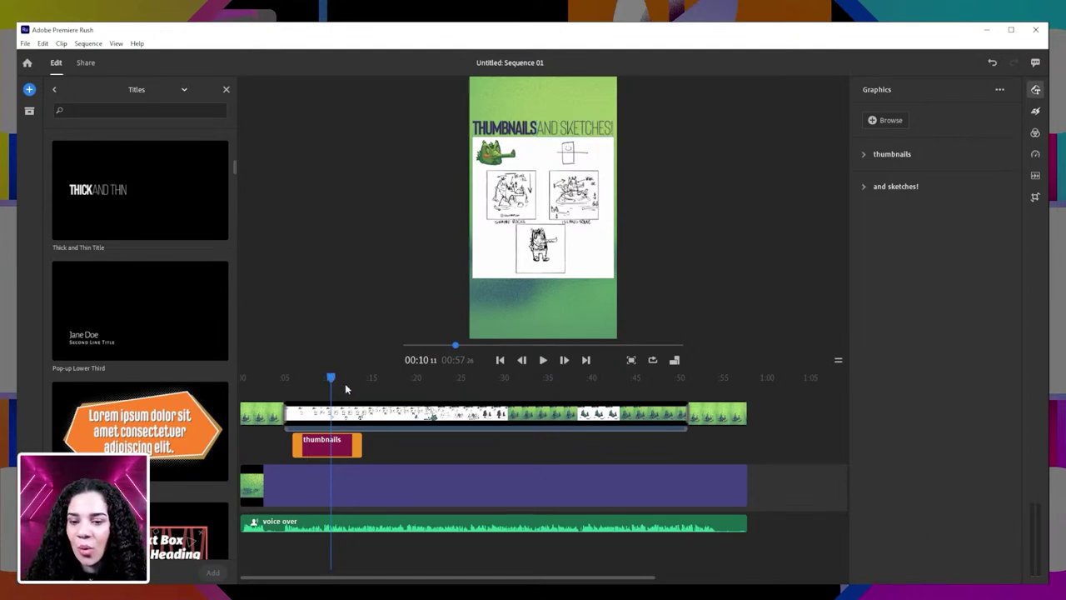
# - Play the sequence from about 00:03 past the edited title to review its animation and timing
pyautogui.moveTo(331, 379); pyautogui.dragTo(267, 377)
pyautogui.press('space')
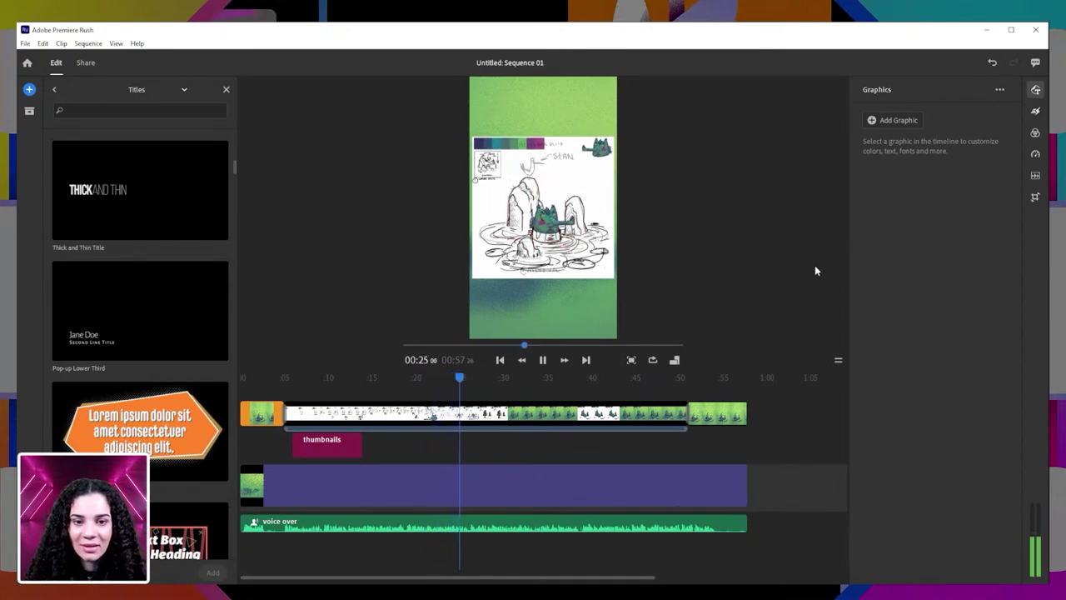
pyautogui.press('space')
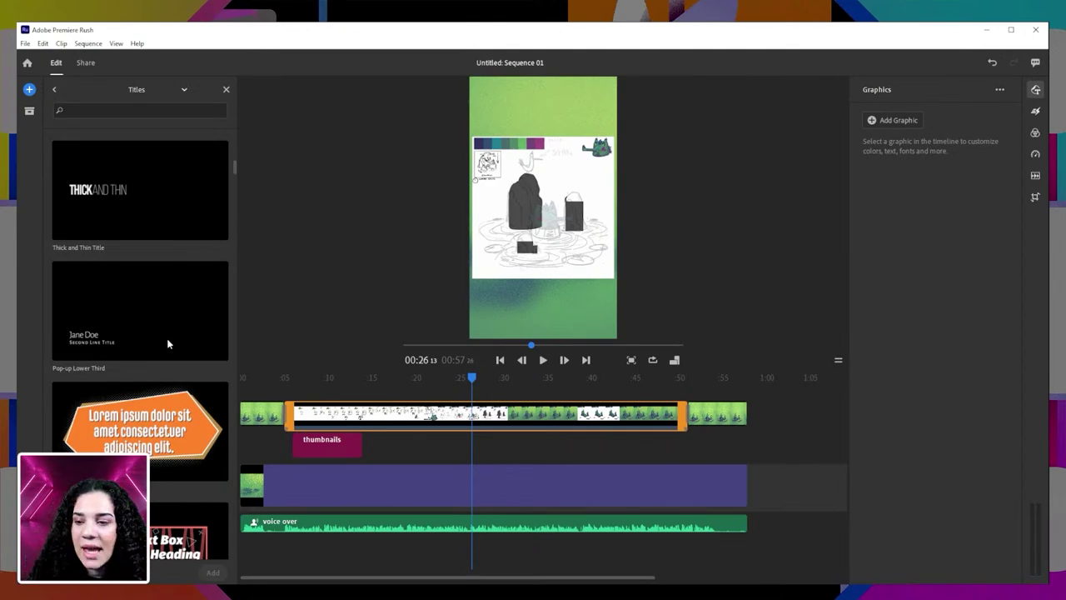
# - Review the sketching section by playback, then add the "CLEAN & FAST" title template at 00:20:10
pyautogui.scroll(-5, 166, 344)
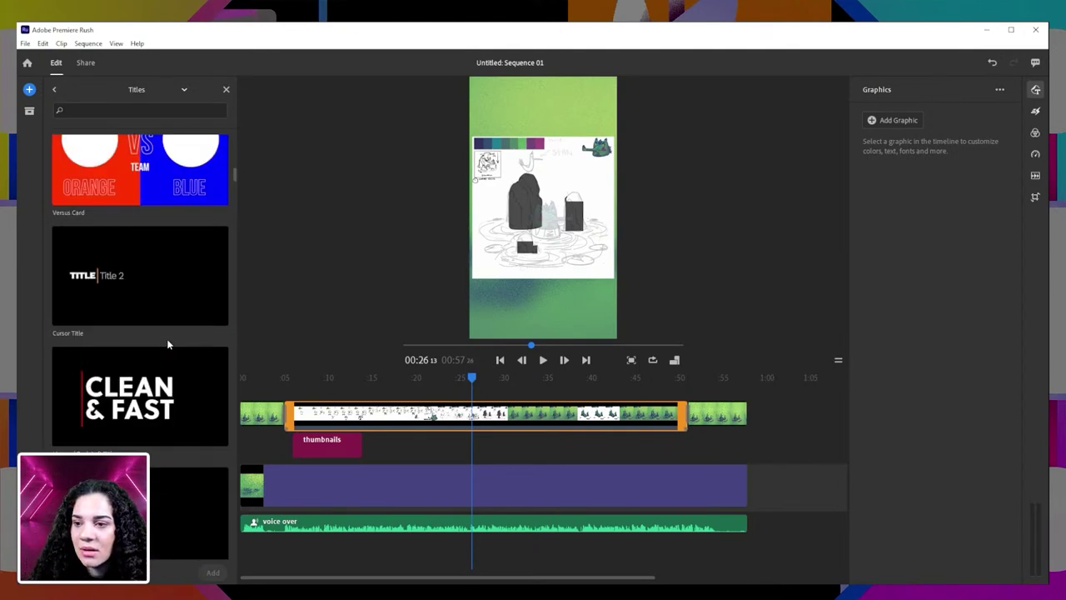
pyautogui.scroll(-3, 166, 339)
pyautogui.scroll(3, 167, 338)
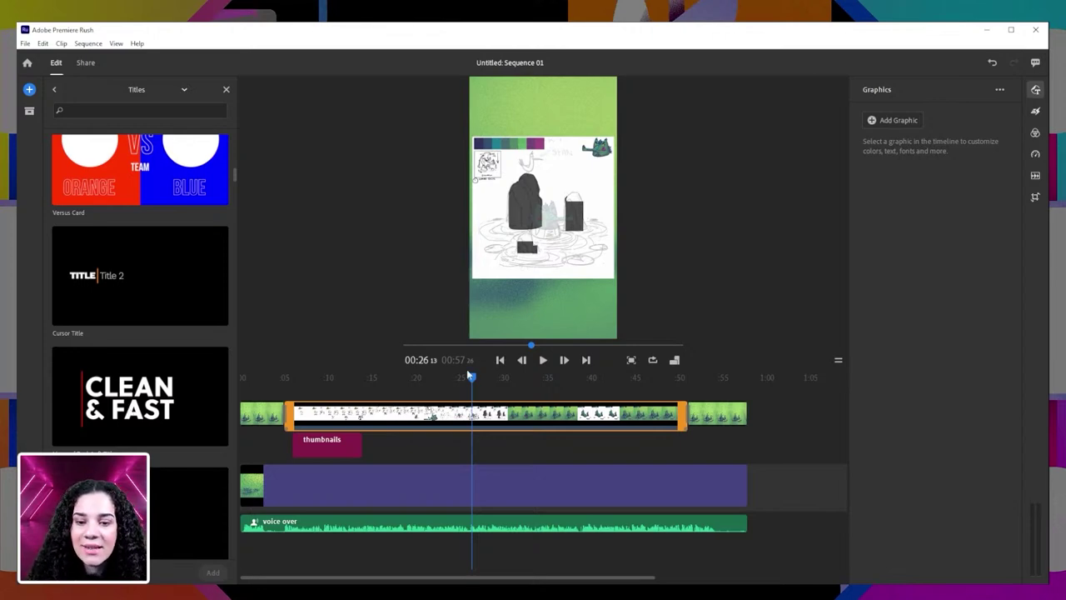
pyautogui.moveTo(472, 380); pyautogui.dragTo(380, 384)
pyautogui.press('space')
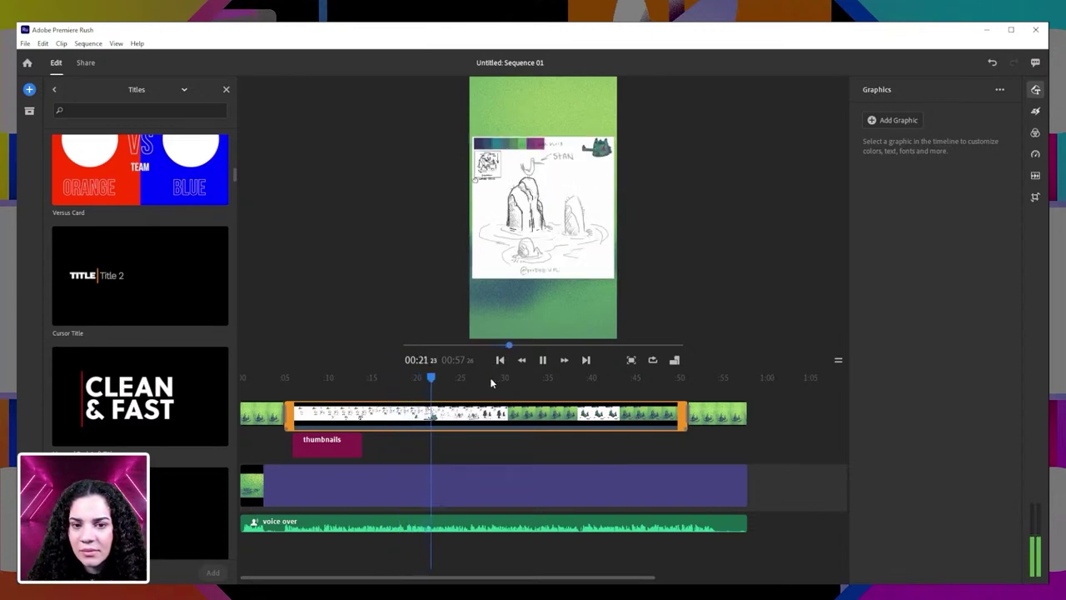
pyautogui.press('space')
pyautogui.moveTo(437, 380); pyautogui.dragTo(419, 386)
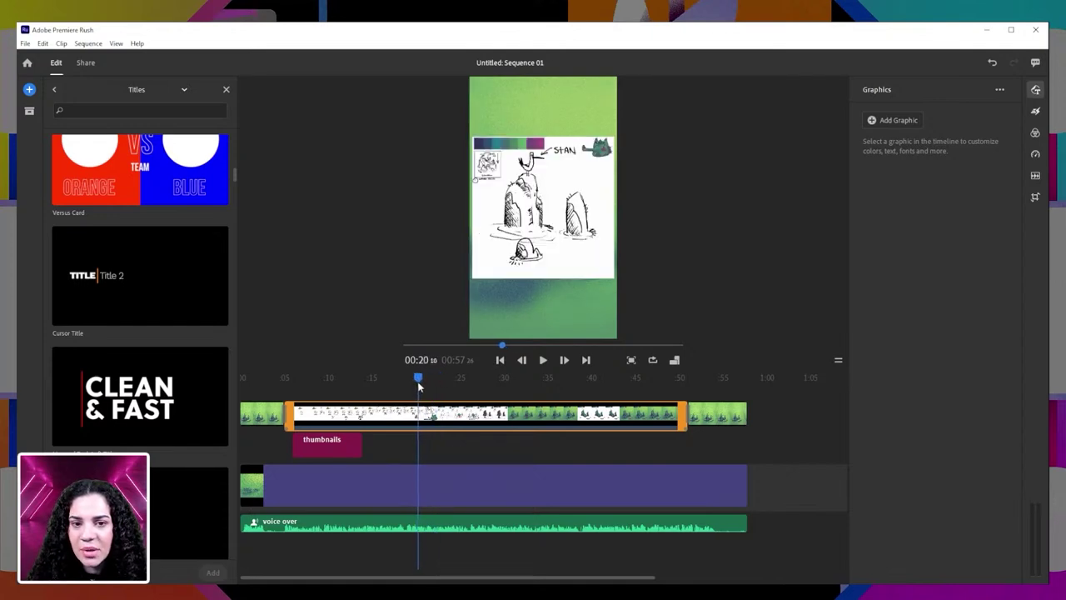
pyautogui.click(120, 406)
pyautogui.click(213, 572)
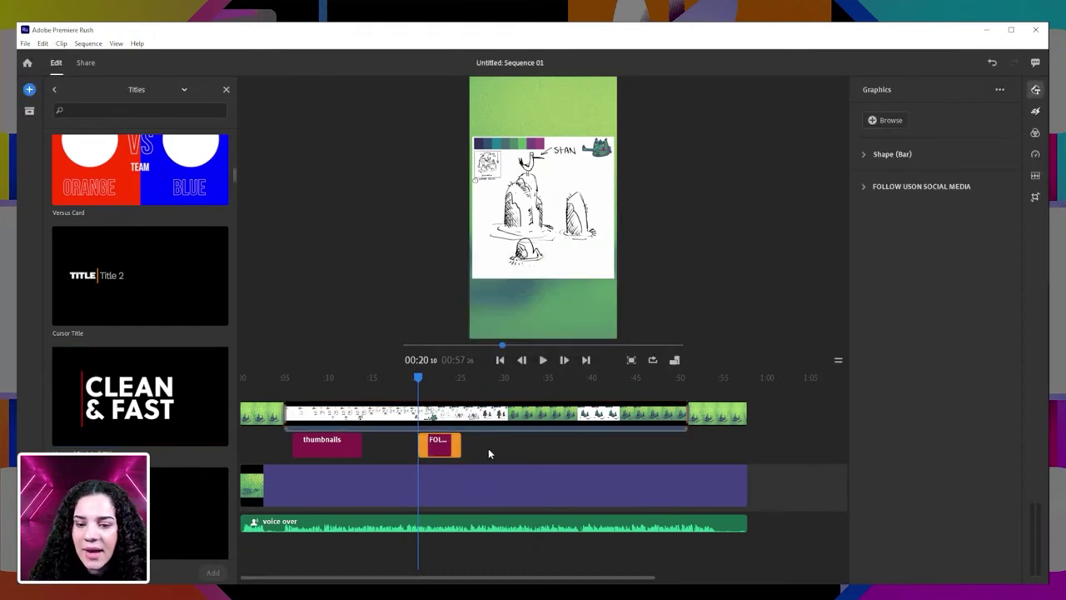
# - Play back the new "FOLLOW US ON SOCIAL MEDIA" title from about 00:20 to check its animation and placement
pyautogui.press('space')
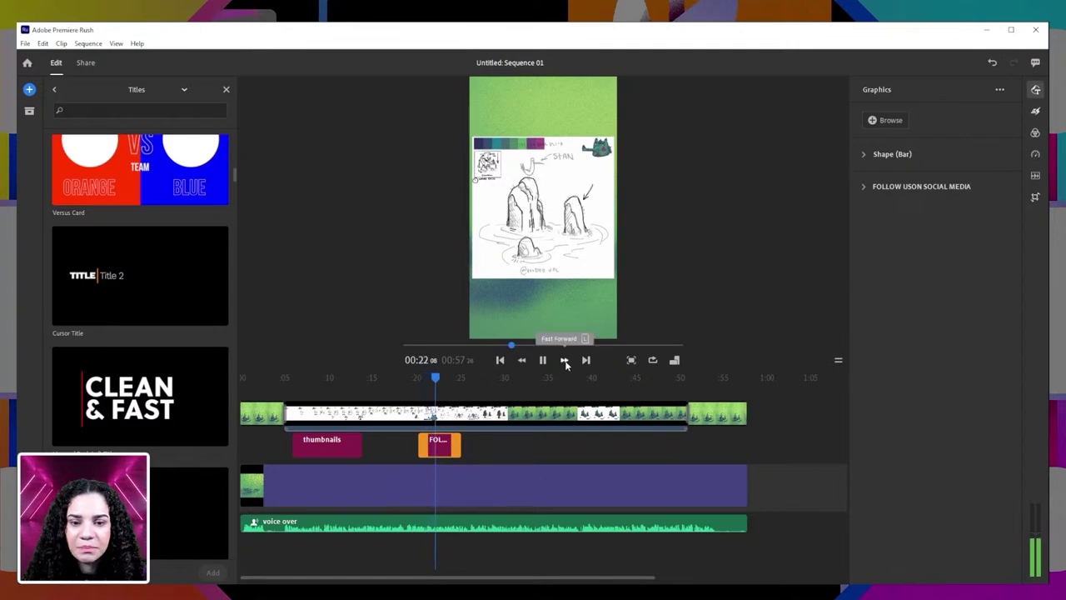
pyautogui.press('space')
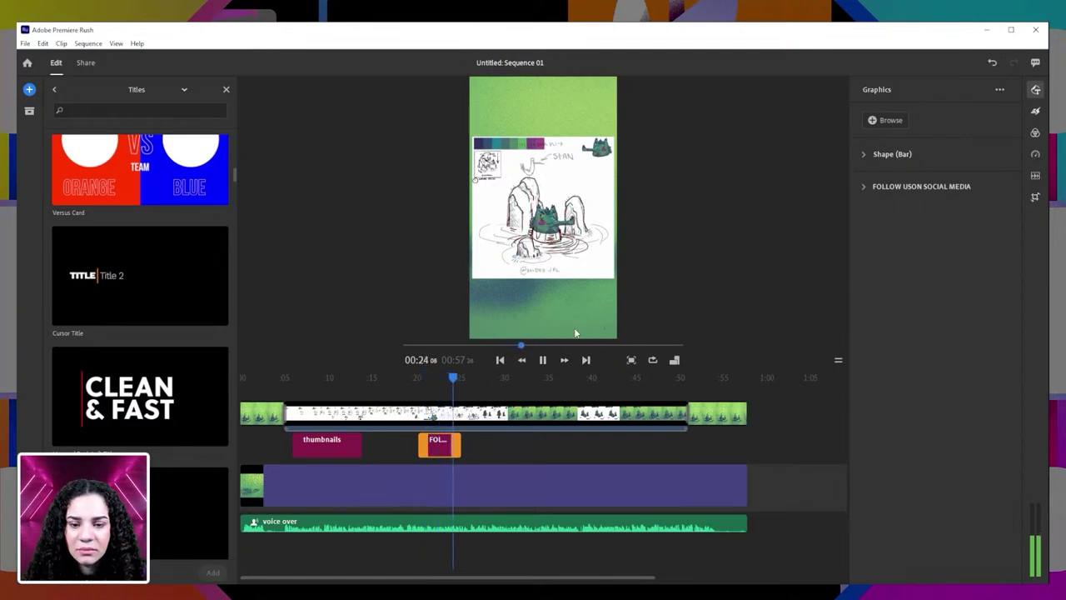
pyautogui.click(433, 452)
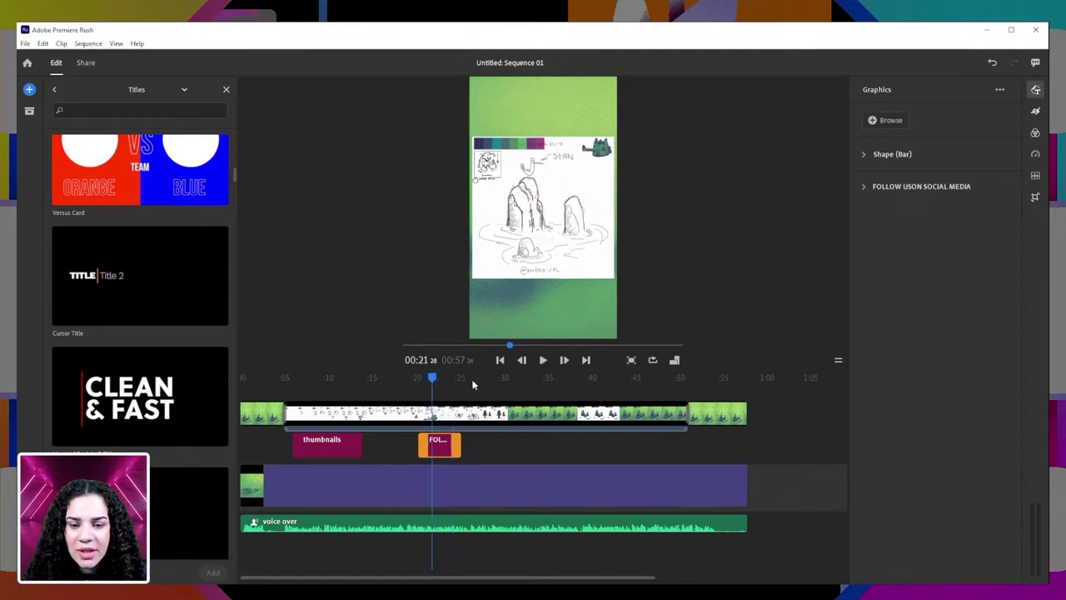
pyautogui.click(517, 292)
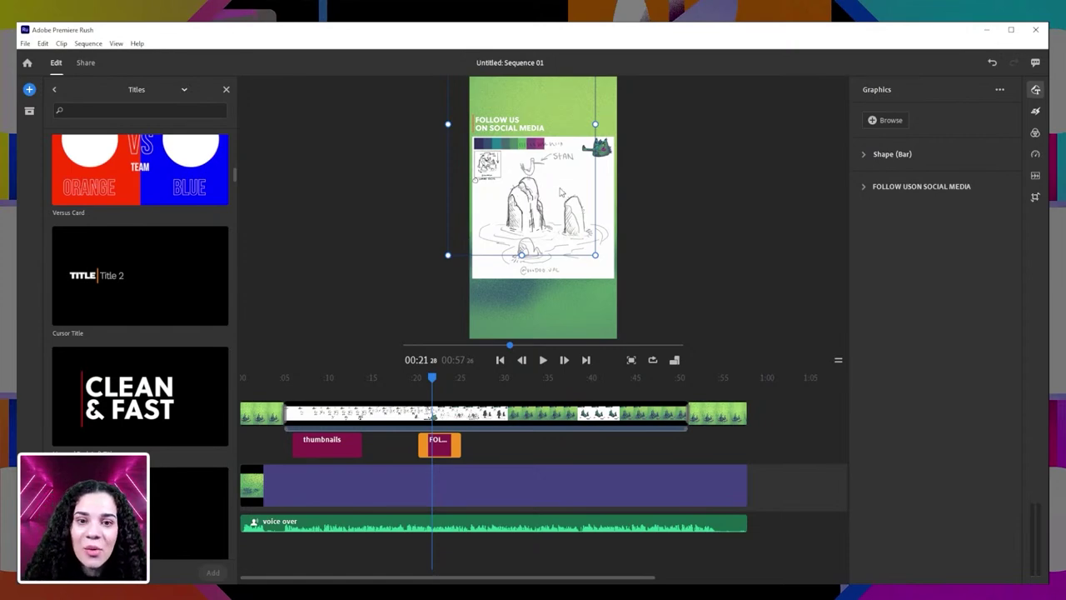
pyautogui.moveTo(431, 379); pyautogui.dragTo(417, 379)
pyautogui.click(580, 412)
pyautogui.press('space')
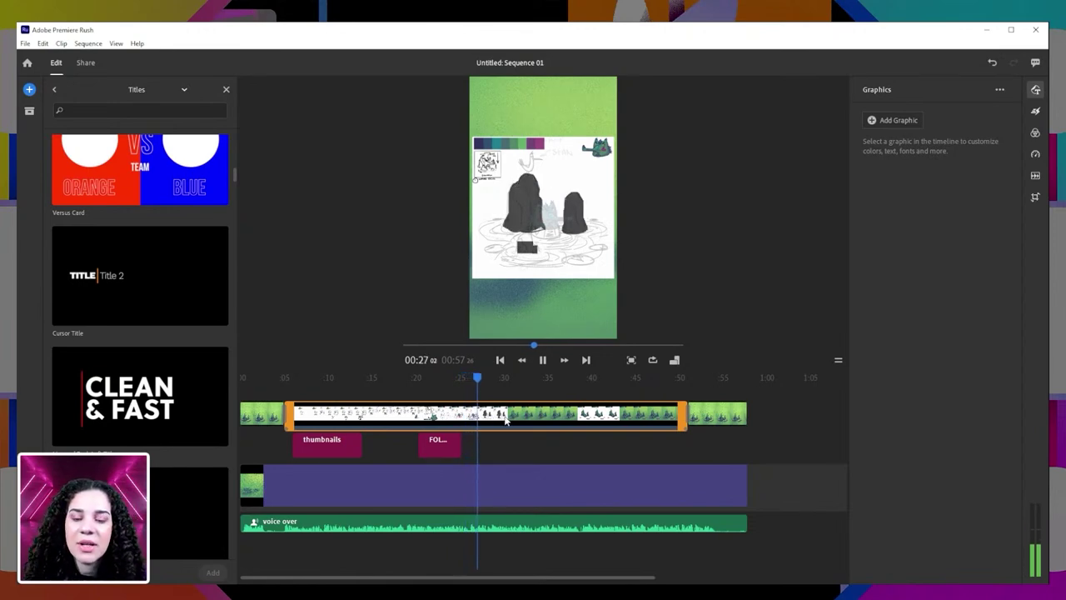
pyautogui.press('space')
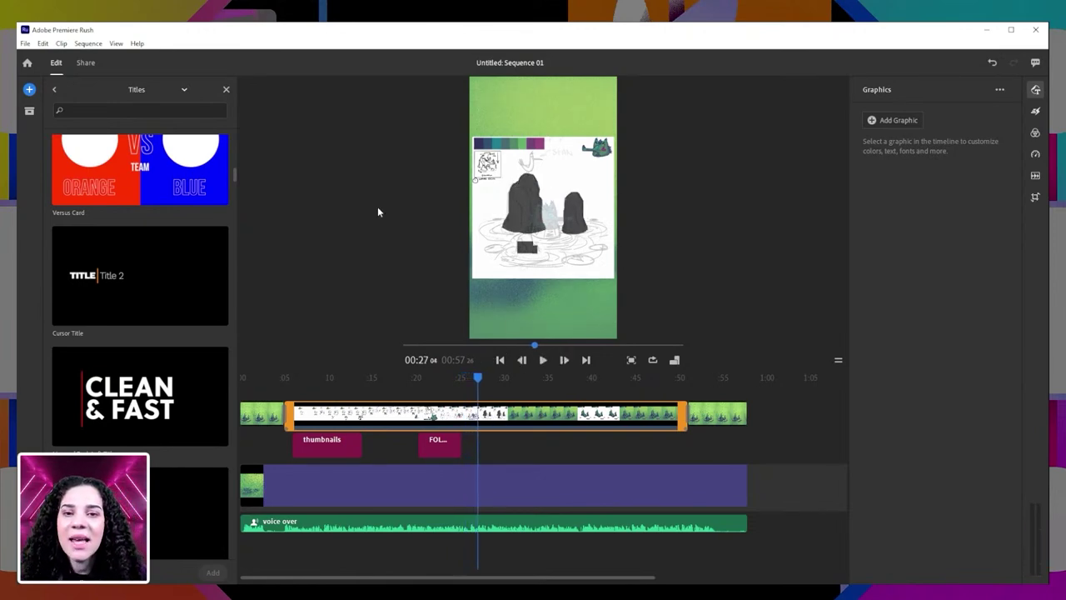
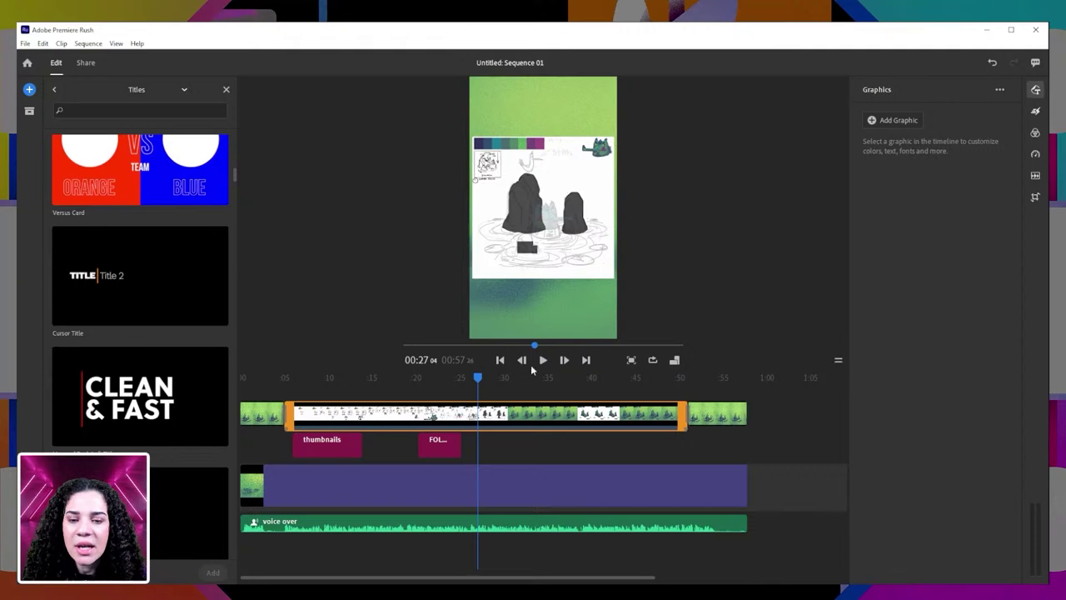
# - Move the time-lapse drawing down by about a tenth of the frame's height to leave more room above it
pyautogui.click(562, 250)
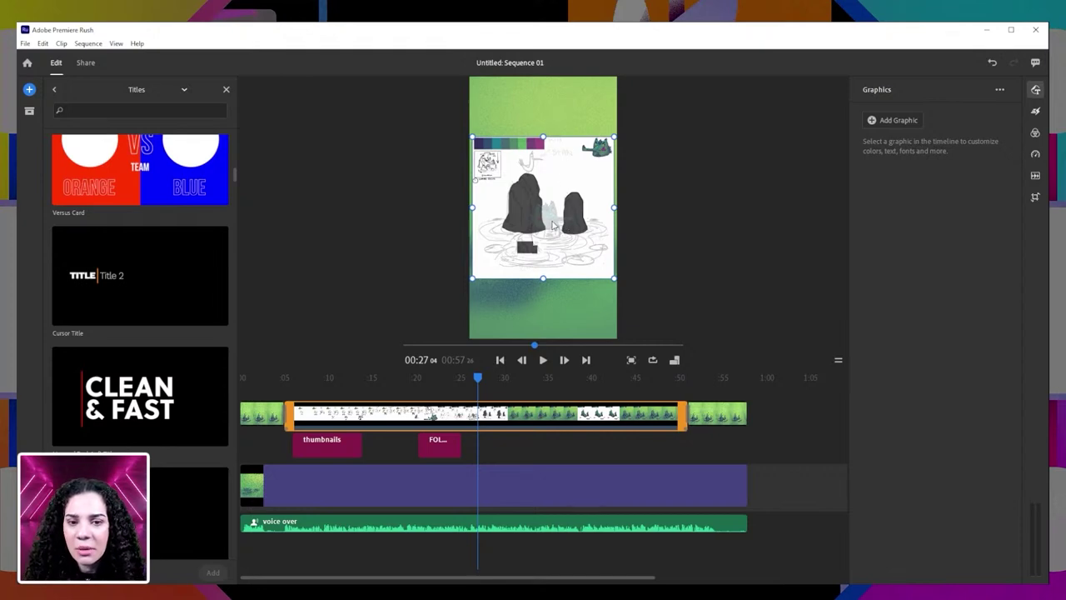
pyautogui.moveTo(553, 226); pyautogui.dragTo(551, 256)
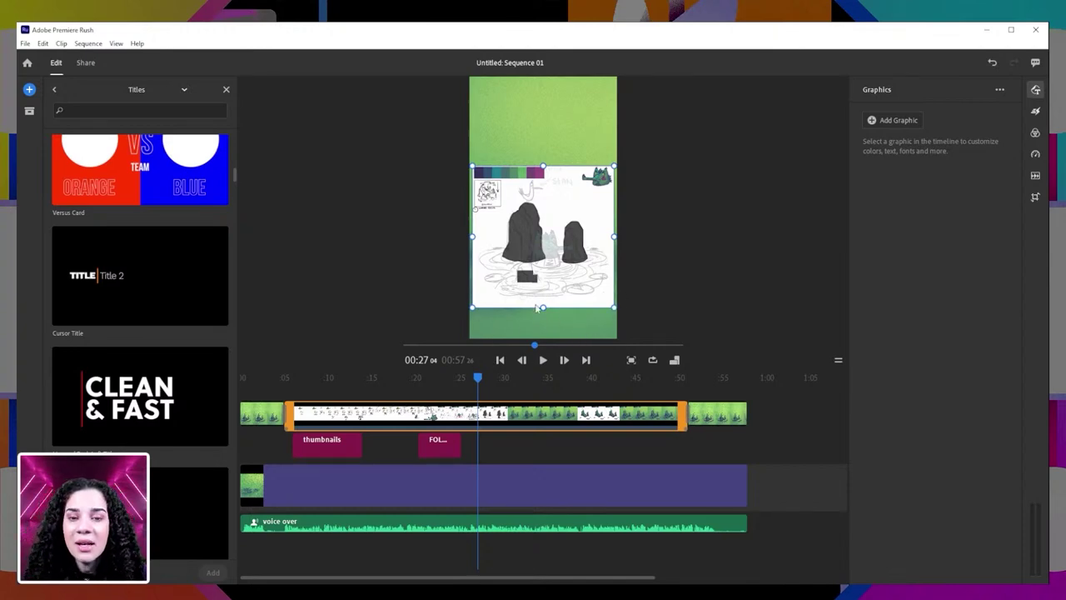
# - Delete the "thumbnails and sketches!" title clip from the timeline
pyautogui.click(347, 452)
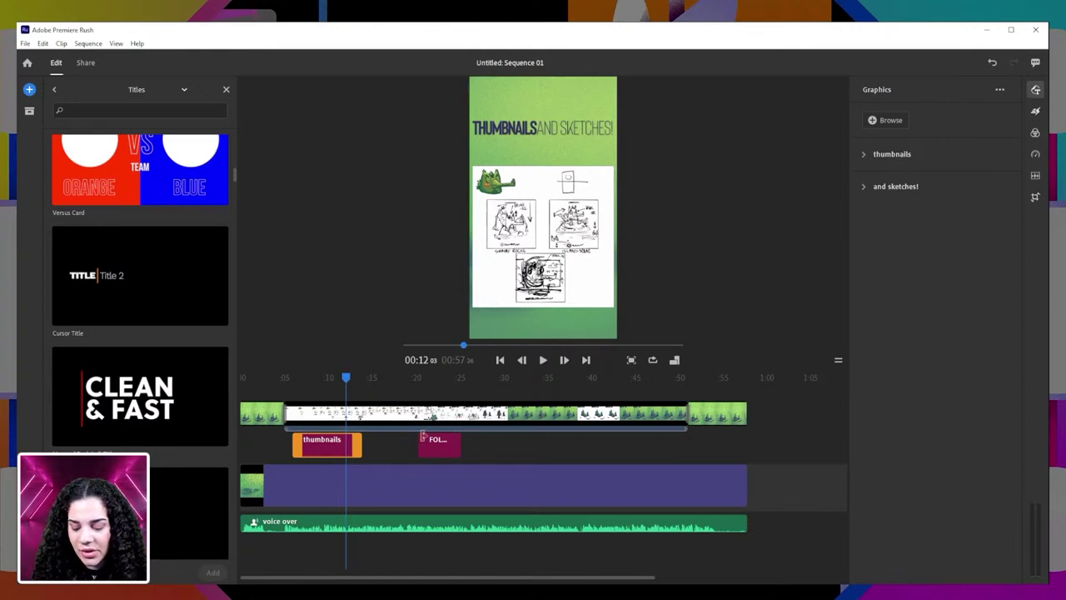
pyautogui.rightClick(331, 448)
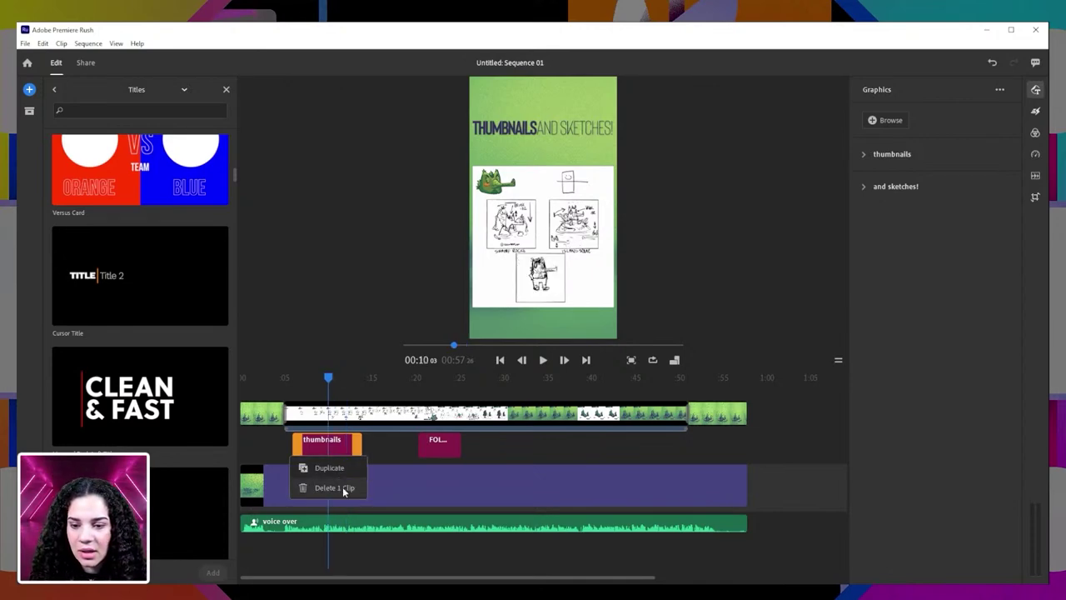
pyautogui.click(342, 489)
# - Move the "FOLLOW US ON SOCIAL MEDIA" title to start at 00:05:21 and extend its end to about 00:15
pyautogui.moveTo(441, 445); pyautogui.dragTo(327, 445)
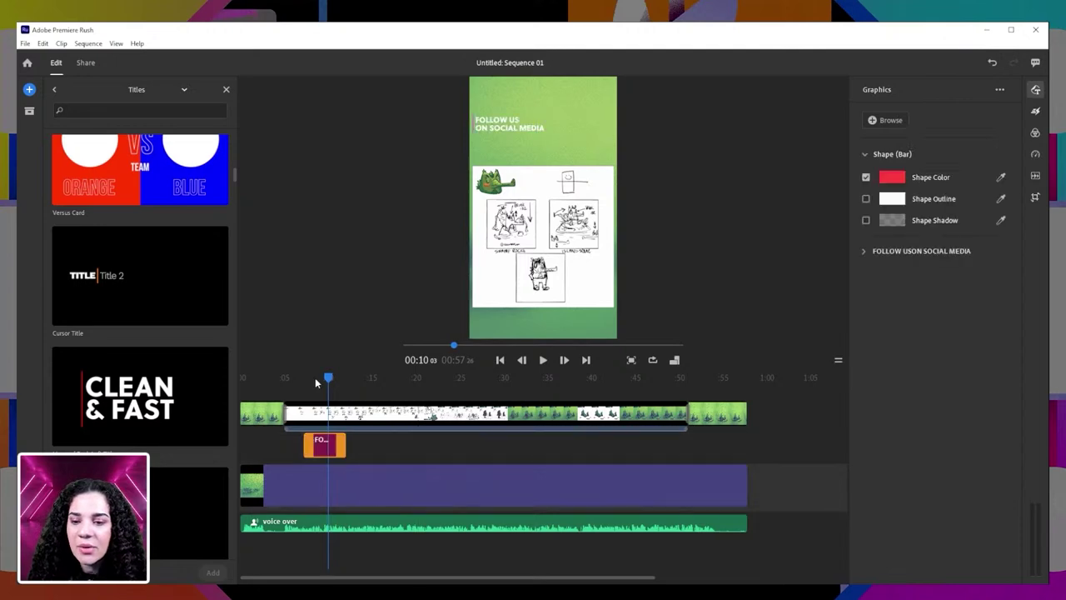
pyautogui.moveTo(302, 380)
pyautogui.mouseDown()
pyautogui.moveTo(249, 393)
pyautogui.moveTo(290, 394)
pyautogui.mouseUp()
pyautogui.click(312, 425)
pyautogui.moveTo(323, 451); pyautogui.dragTo(371, 440)
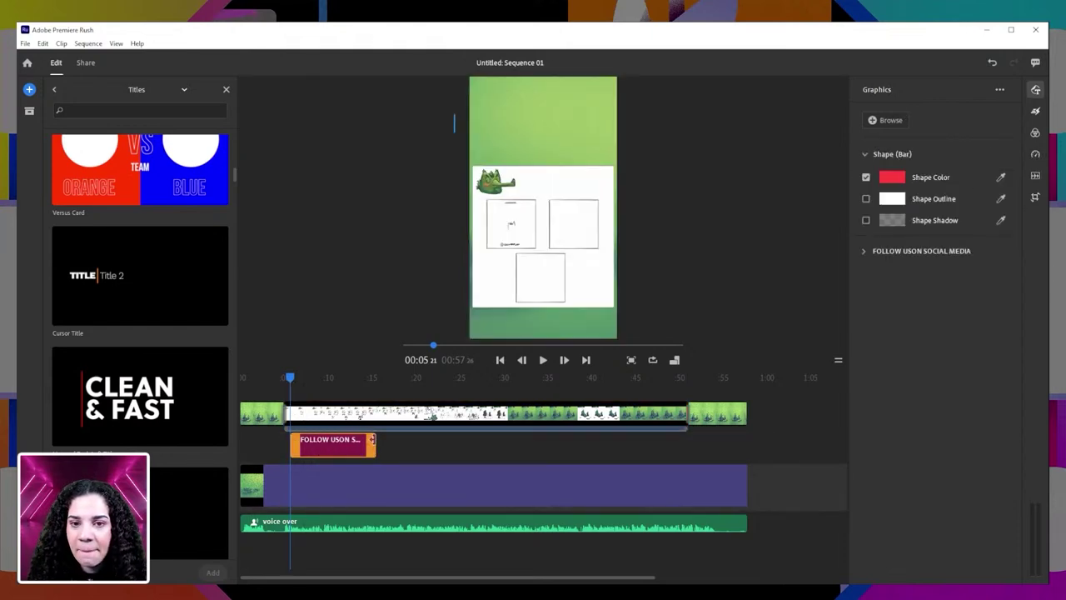
# - Play back the "FOLLOW US ON SOCIAL MEDIA" title from 00:05:21 and select its bar for recoloring
pyautogui.press('space')
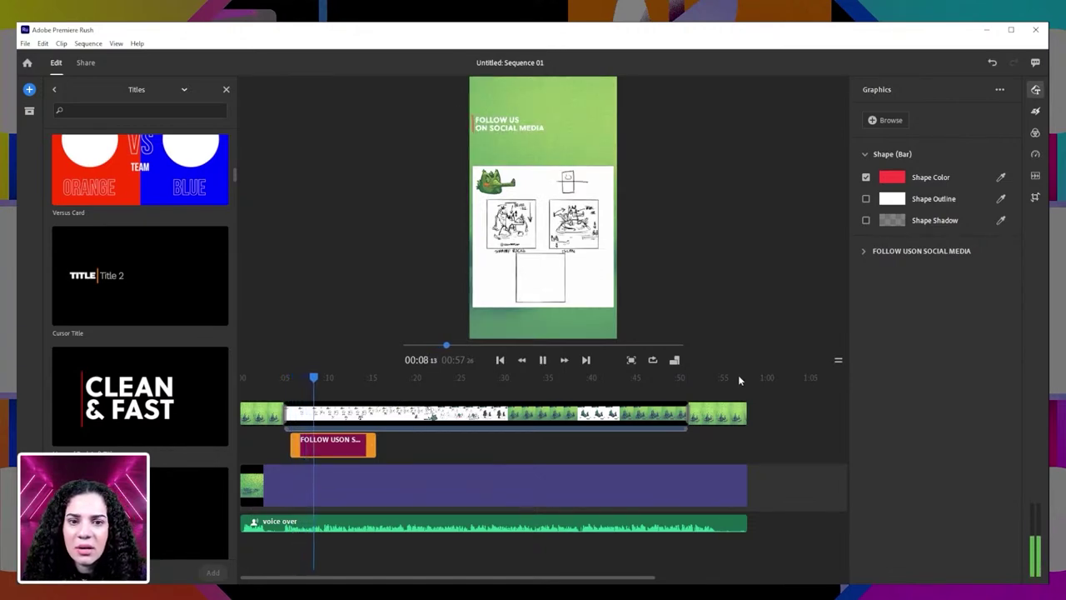
pyautogui.press('space')
pyautogui.click(512, 130)
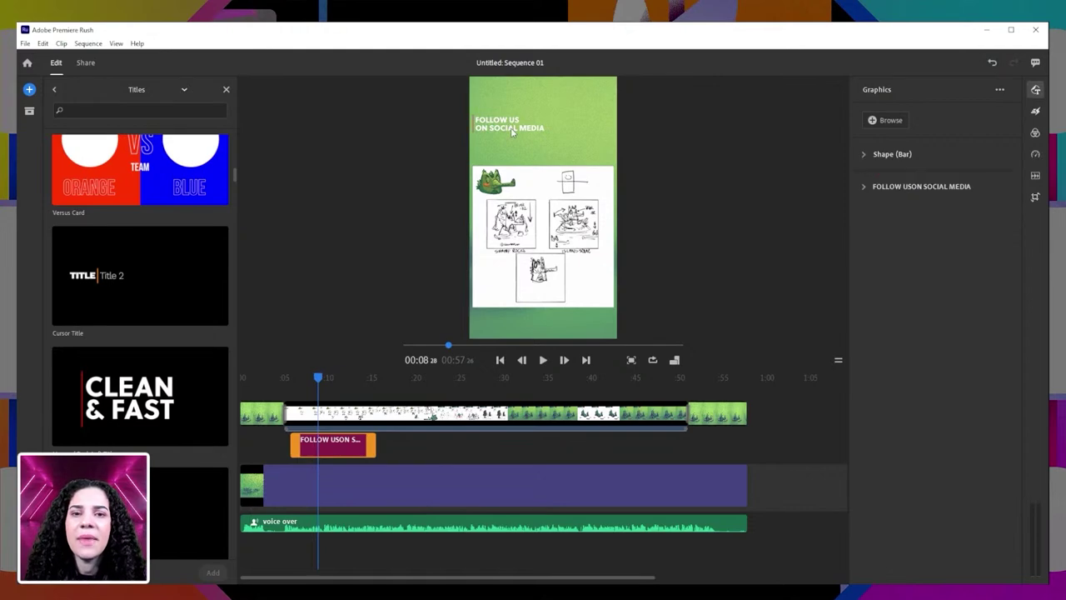
pyautogui.click(503, 128)
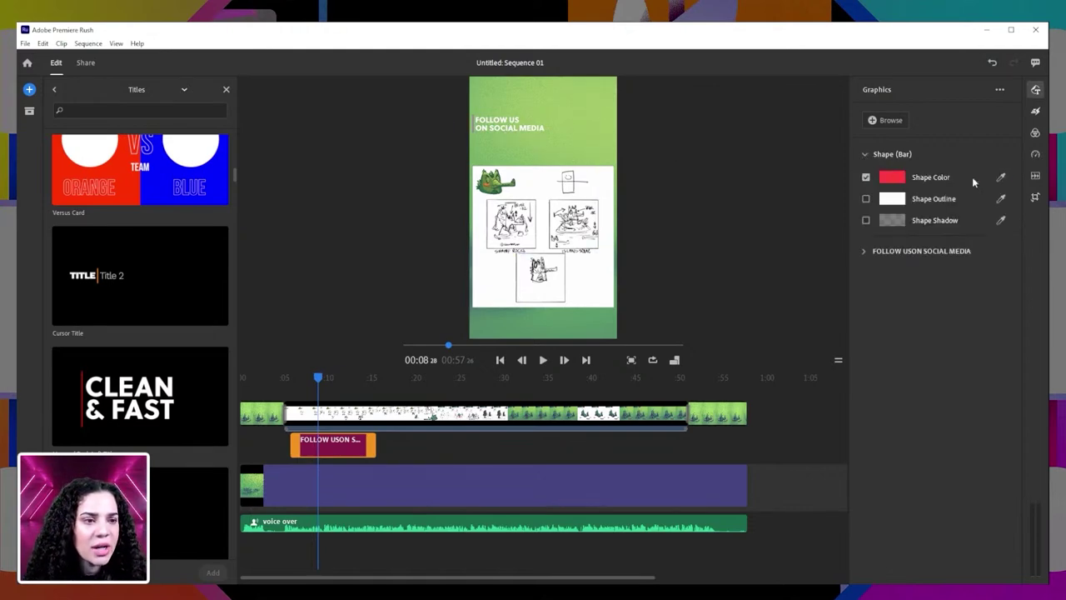
# - Move the title to about 00:30, go to 00:32:25 and sample the drawing palette's magenta, then its dark purple, for the bar's Shape Color
pyautogui.moveTo(349, 449); pyautogui.dragTo(558, 449)
pyautogui.moveTo(320, 374); pyautogui.dragTo(530, 375)
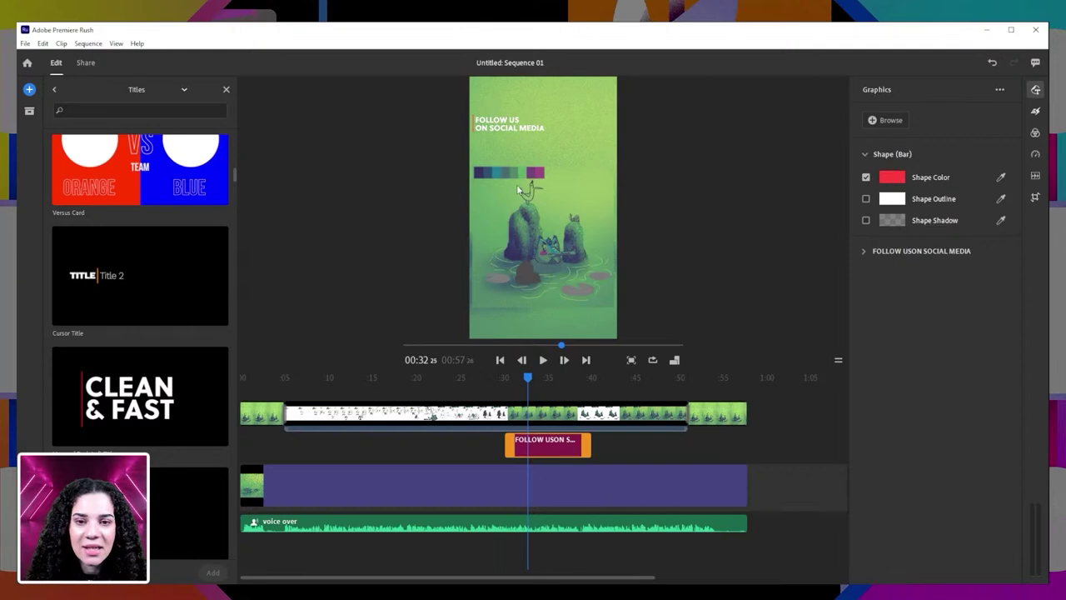
pyautogui.click(1002, 178)
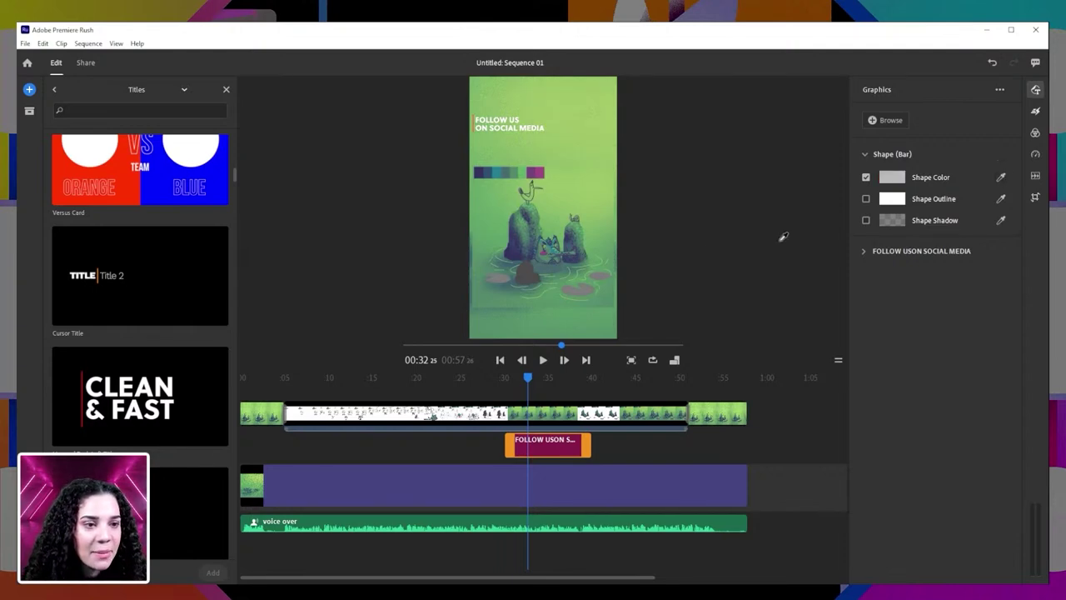
pyautogui.click(484, 172)
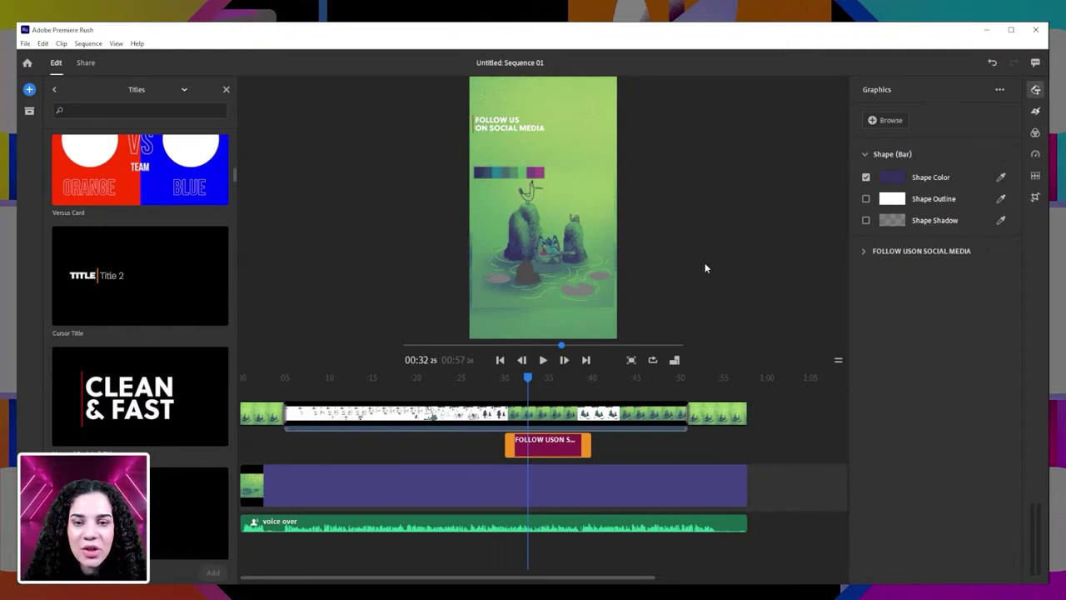
pyautogui.click(1001, 178)
pyautogui.click(540, 172)
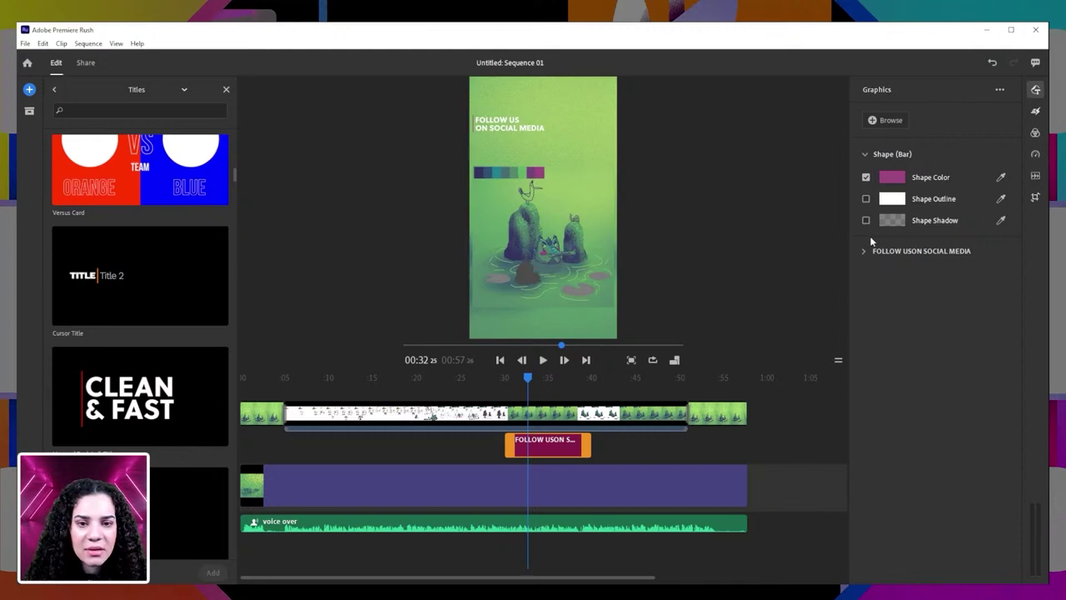
pyautogui.click(1002, 179)
pyautogui.click(481, 167)
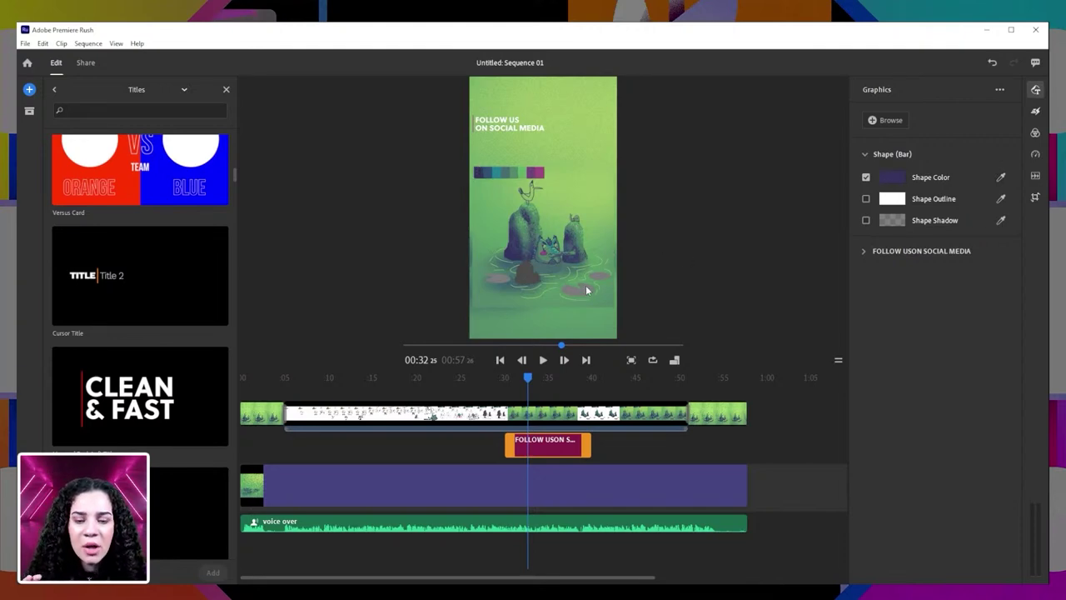
# - Set the title's Text Color to the magenta sampled from the palette in the drawing
pyautogui.click(866, 253)
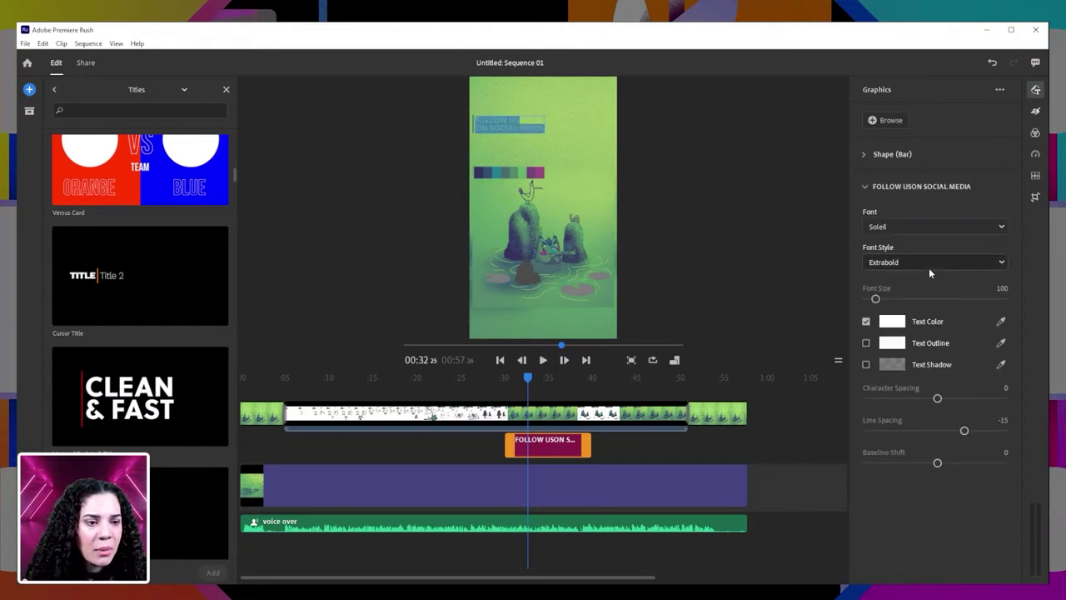
pyautogui.click(1001, 321)
pyautogui.click(541, 177)
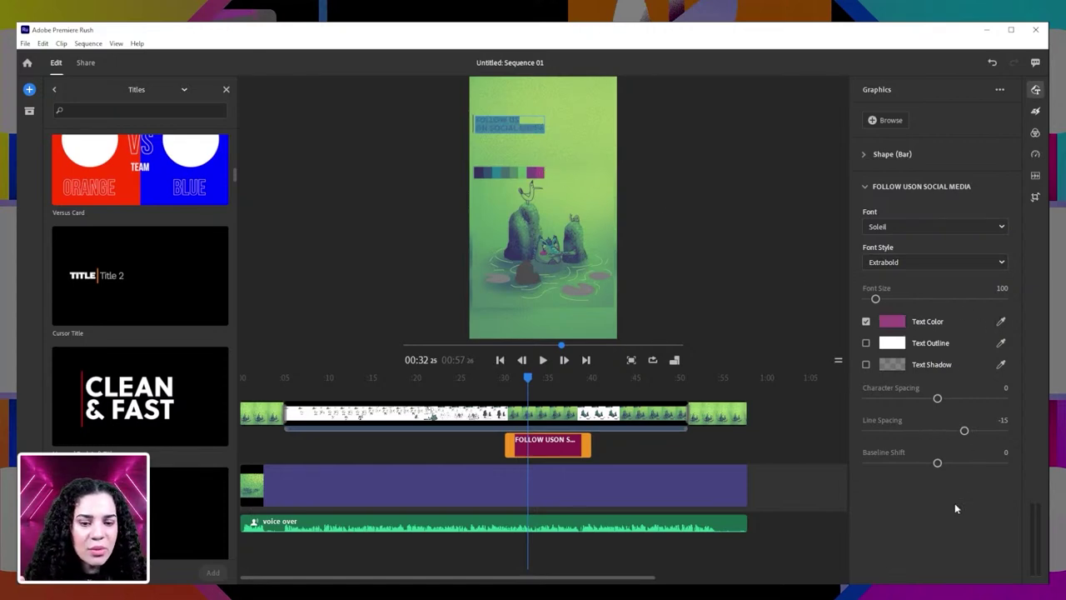
# - Move the recolored title back to start at 00:05:23 and play it to check the colors over the sketches
pyautogui.moveTo(525, 376); pyautogui.dragTo(291, 397)
pyautogui.click(291, 406)
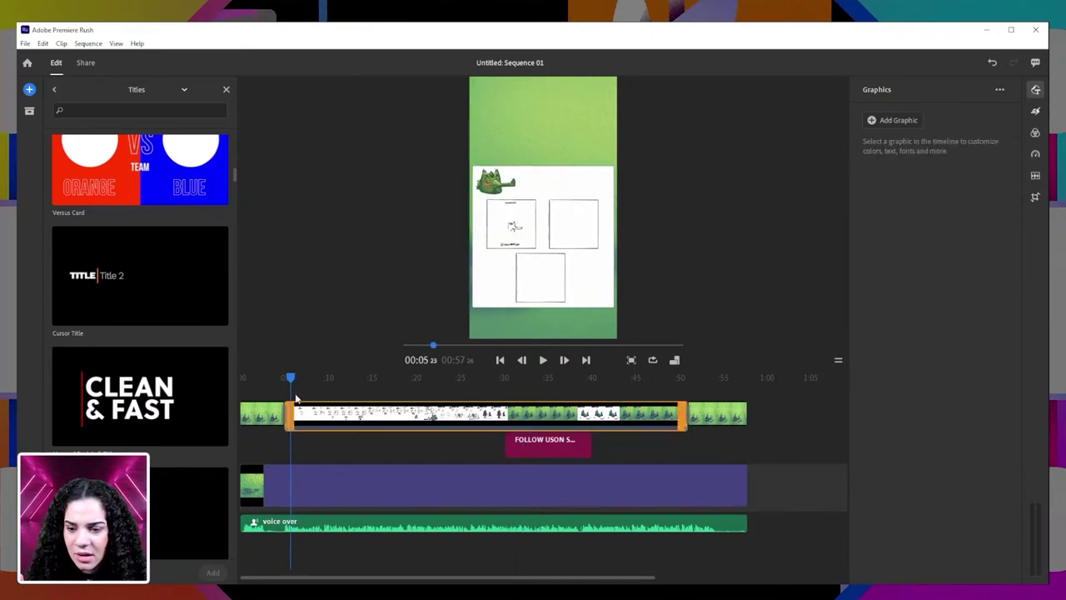
pyautogui.moveTo(550, 444); pyautogui.dragTo(341, 440)
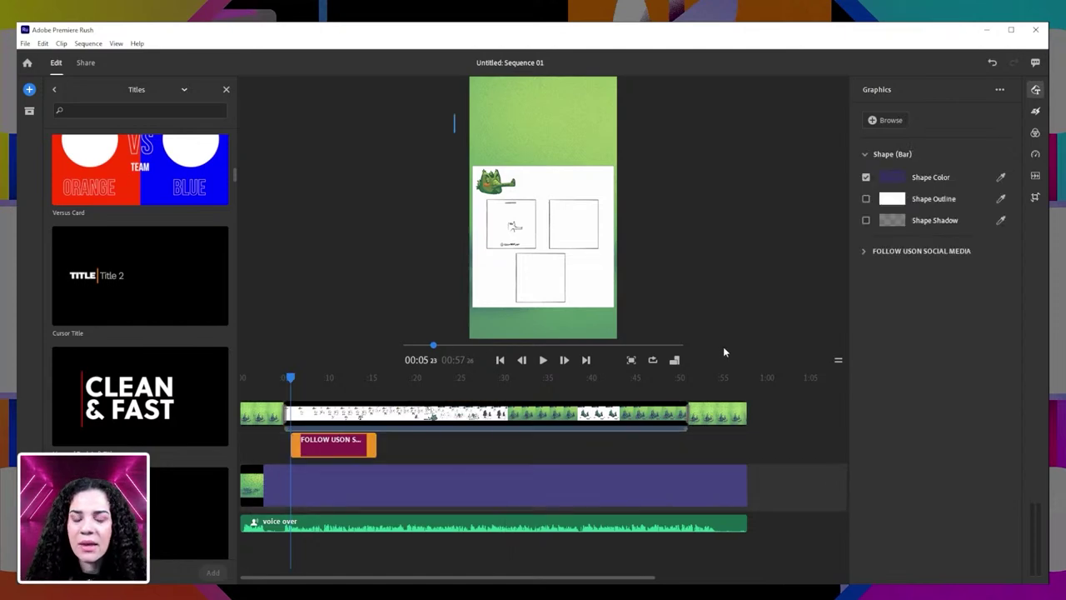
pyautogui.press('space')
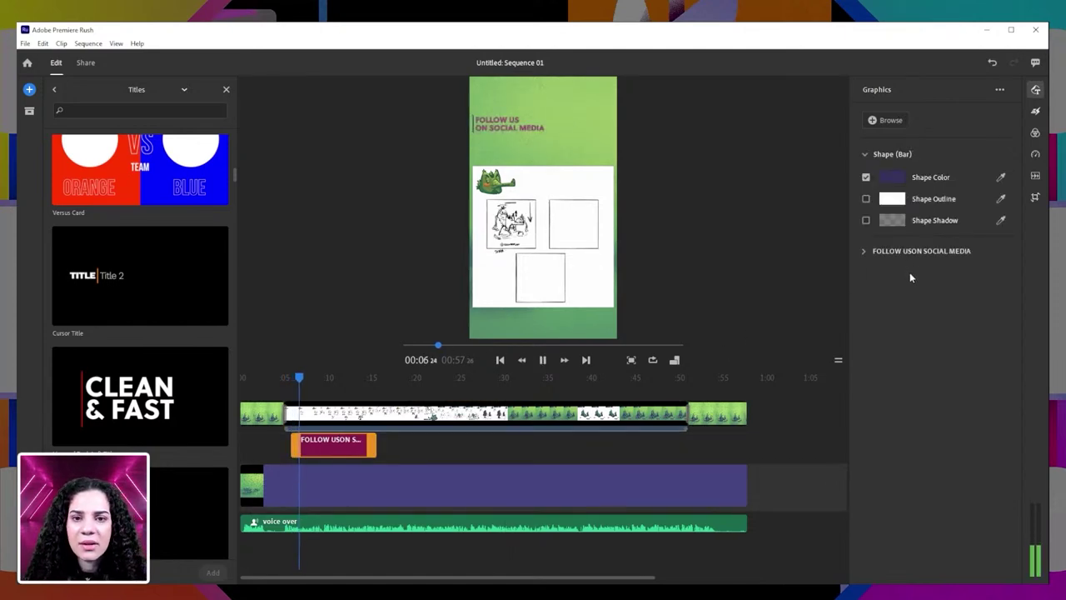
pyautogui.press('space')
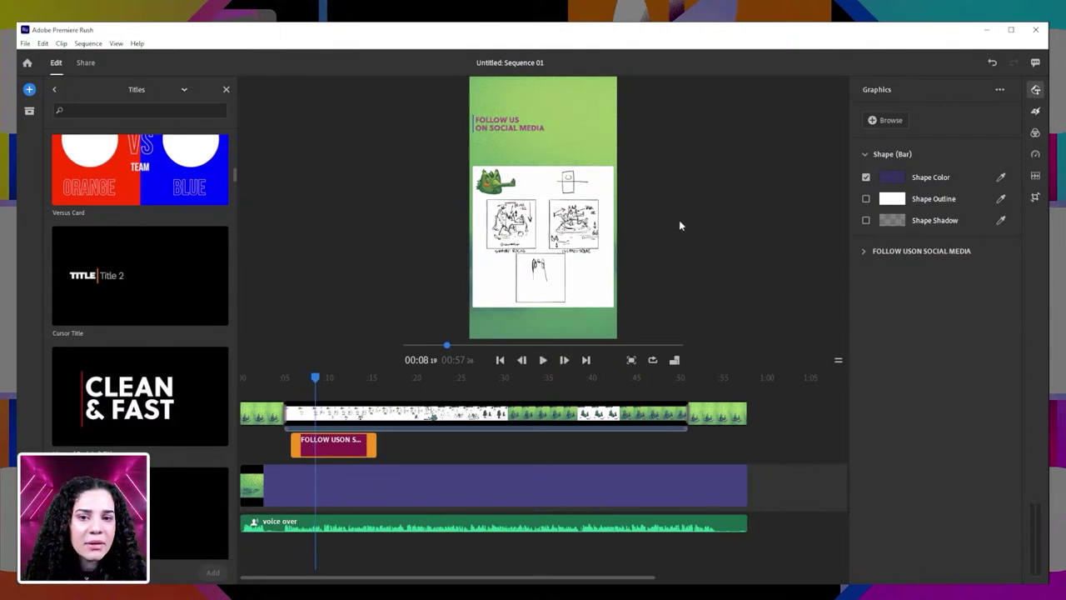
# - Move the title to about 00:29, go to 00:33:08 and set its Text Color to the palette's dark purple
pyautogui.click(866, 250)
pyautogui.click(1001, 320)
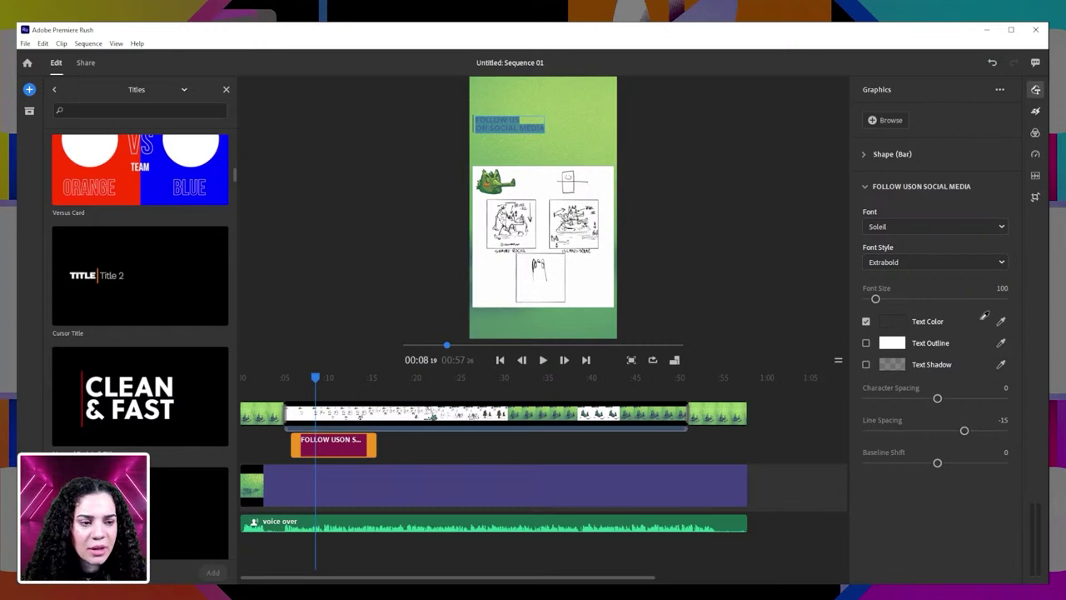
pyautogui.moveTo(339, 447); pyautogui.dragTo(543, 447)
pyautogui.click(530, 388)
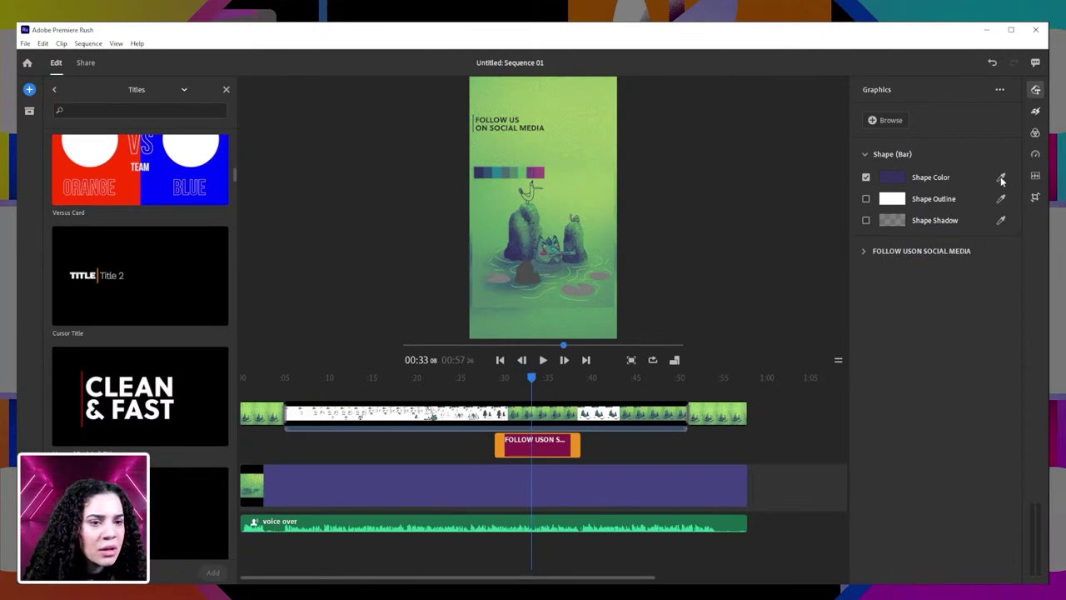
pyautogui.click(866, 250)
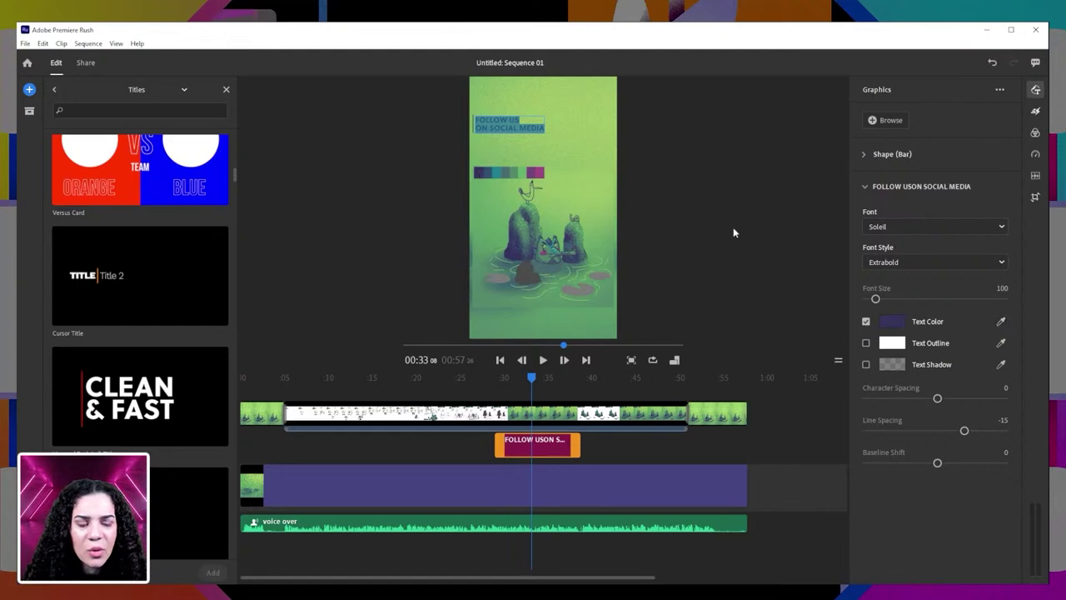
# - Sample the palette's green for the bar's Shape Color and adjust it to the light yellow-green CCF67B
pyautogui.click(864, 155)
pyautogui.click(1000, 176)
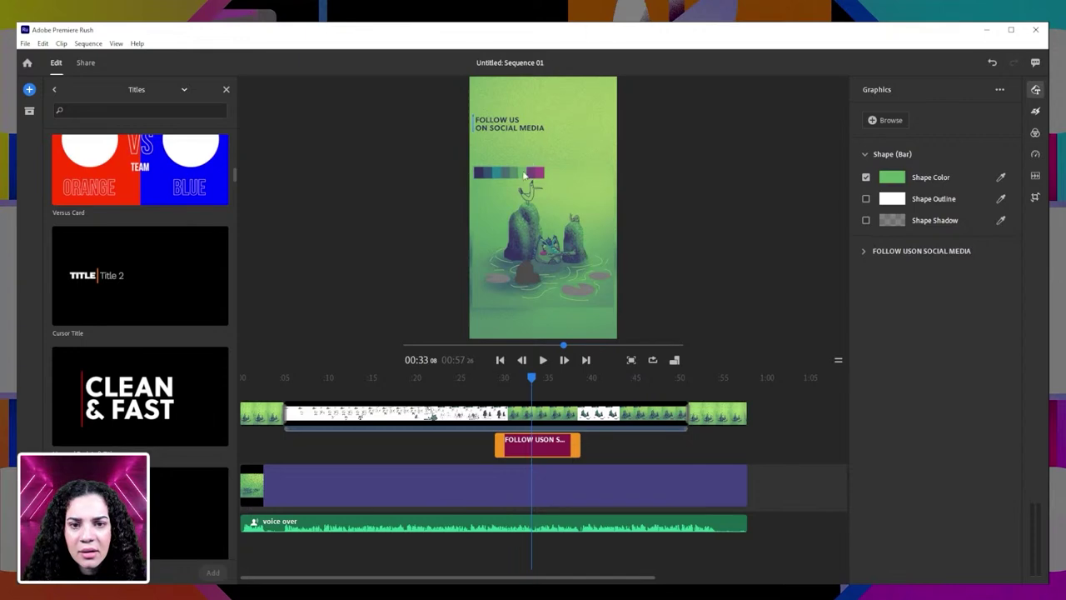
pyautogui.click(892, 176)
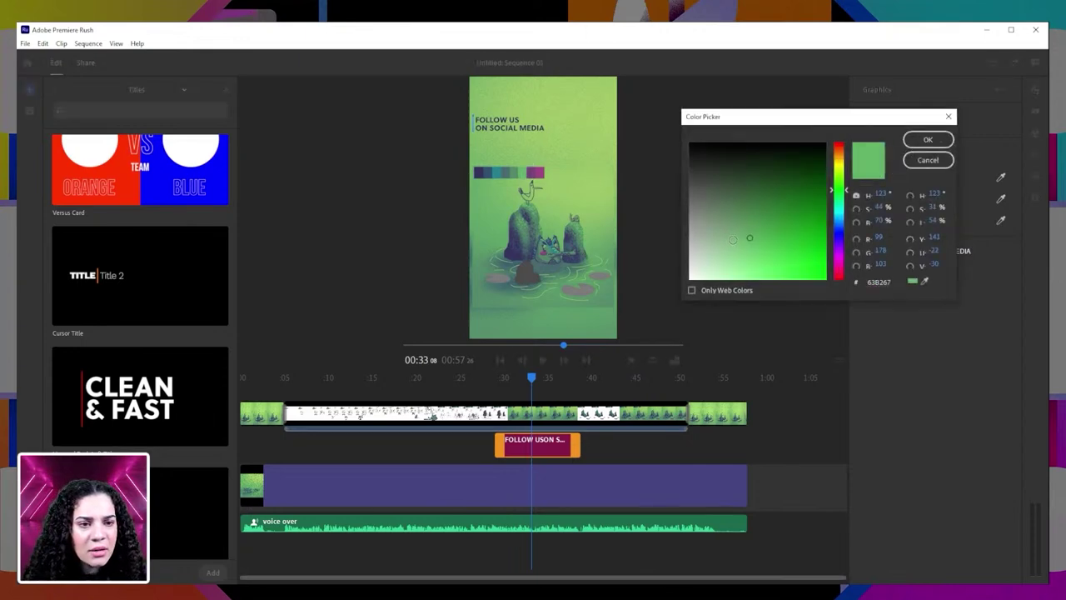
pyautogui.moveTo(758, 261)
pyautogui.mouseDown()
pyautogui.moveTo(736, 269)
pyautogui.moveTo(766, 274)
pyautogui.moveTo(755, 272)
pyautogui.mouseUp()
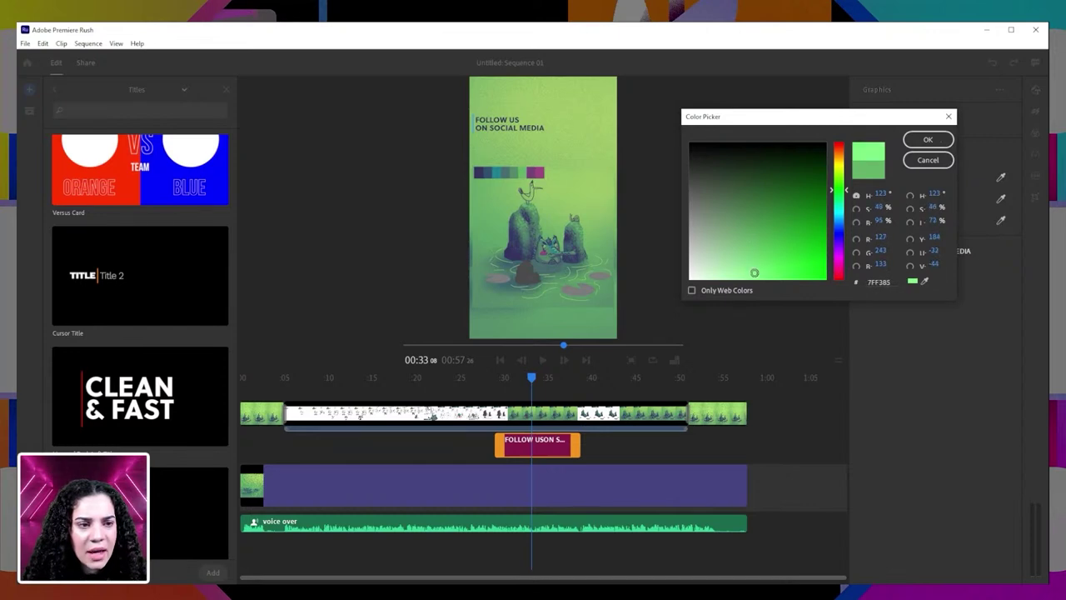
pyautogui.moveTo(755, 273); pyautogui.dragTo(757, 274)
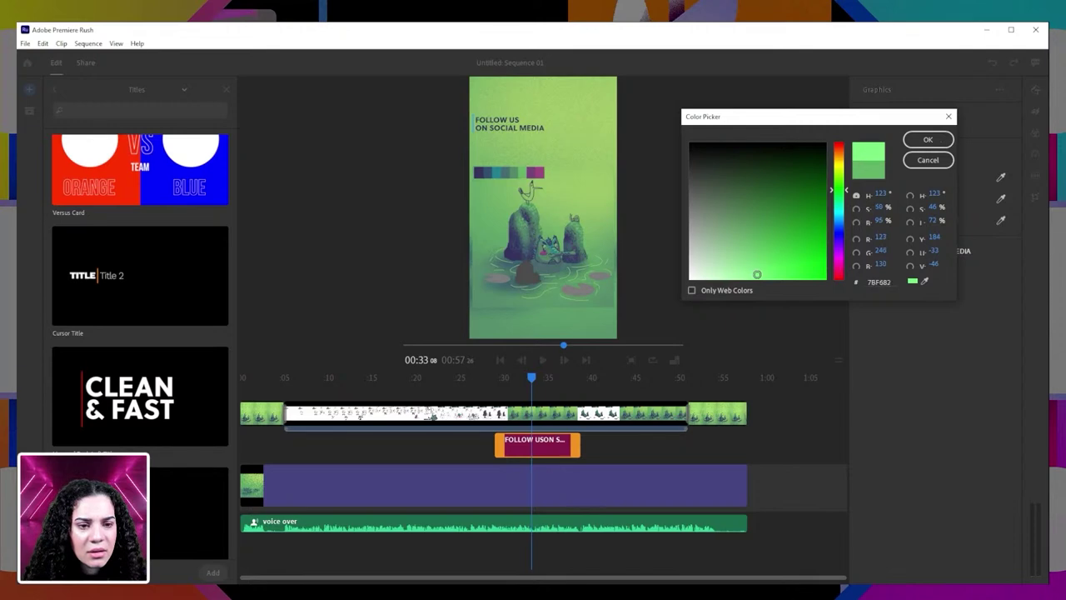
pyautogui.moveTo(844, 186); pyautogui.dragTo(848, 173)
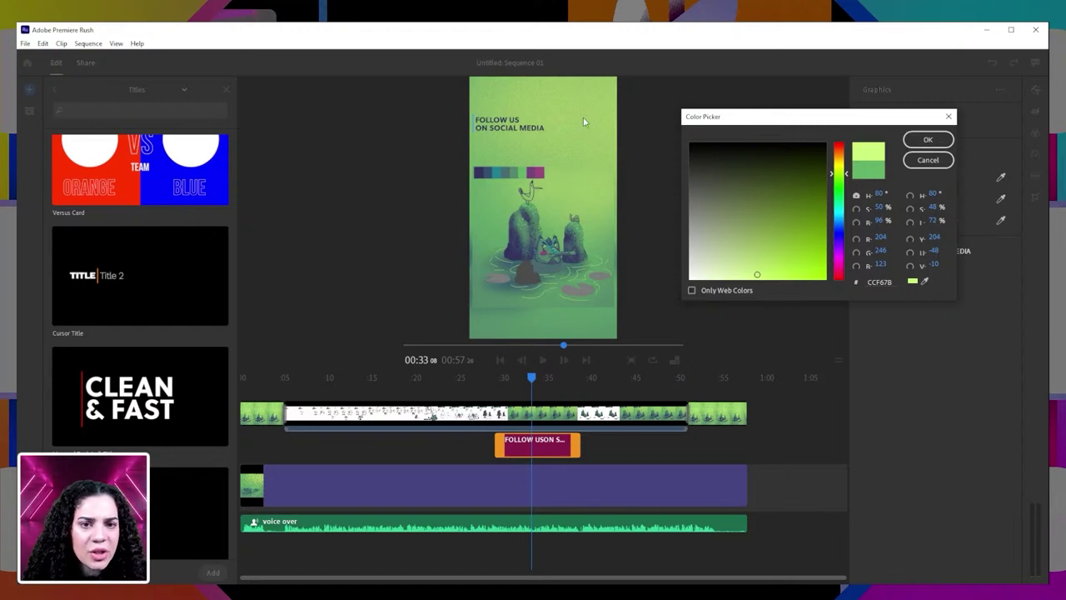
pyautogui.click(922, 142)
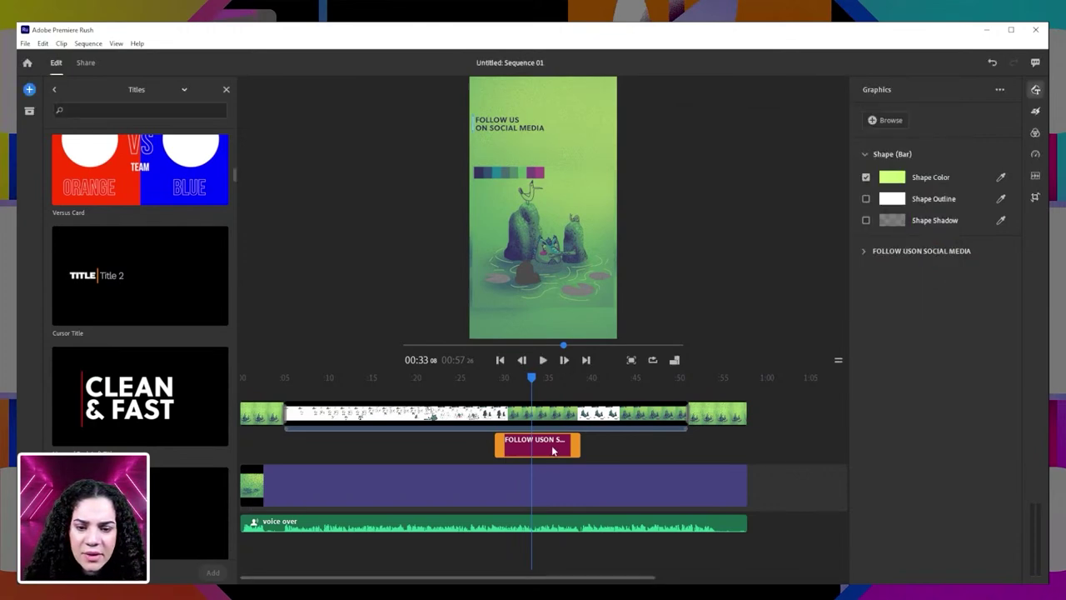
# - Move the title back to start at 00:05:23 and play it through to 00:14:23 to check the purple text
pyautogui.moveTo(308, 383); pyautogui.dragTo(288, 384)
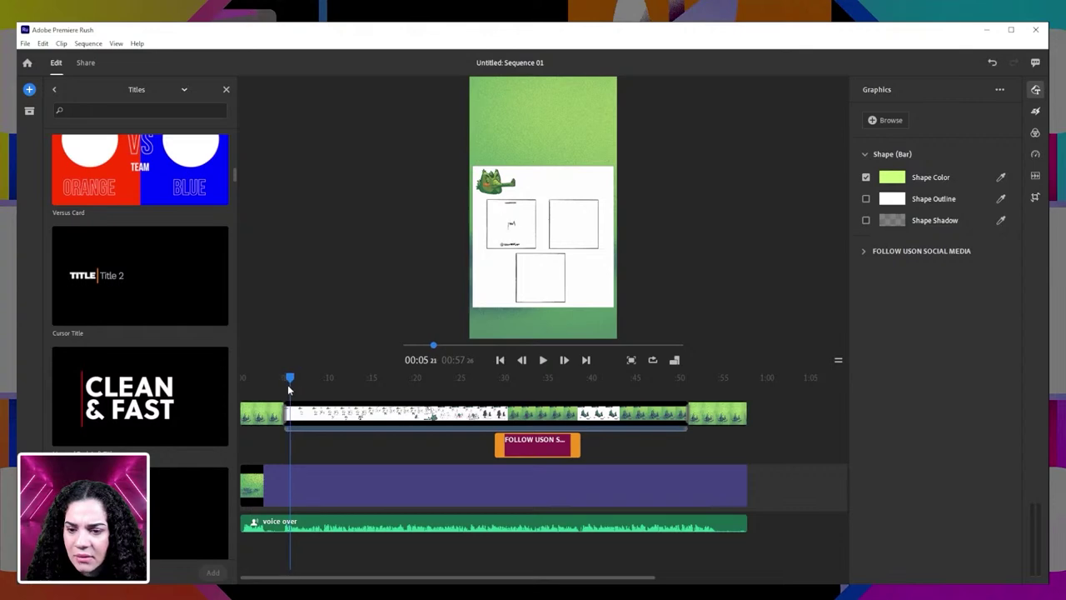
pyautogui.click(421, 420)
pyautogui.moveTo(526, 448); pyautogui.dragTo(333, 441)
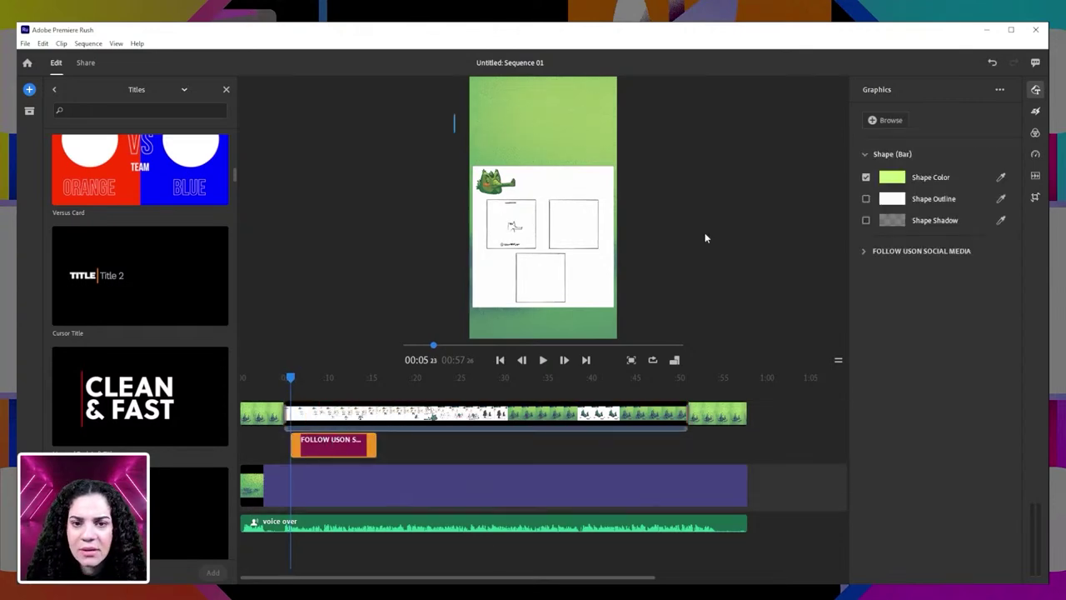
pyautogui.press('space')
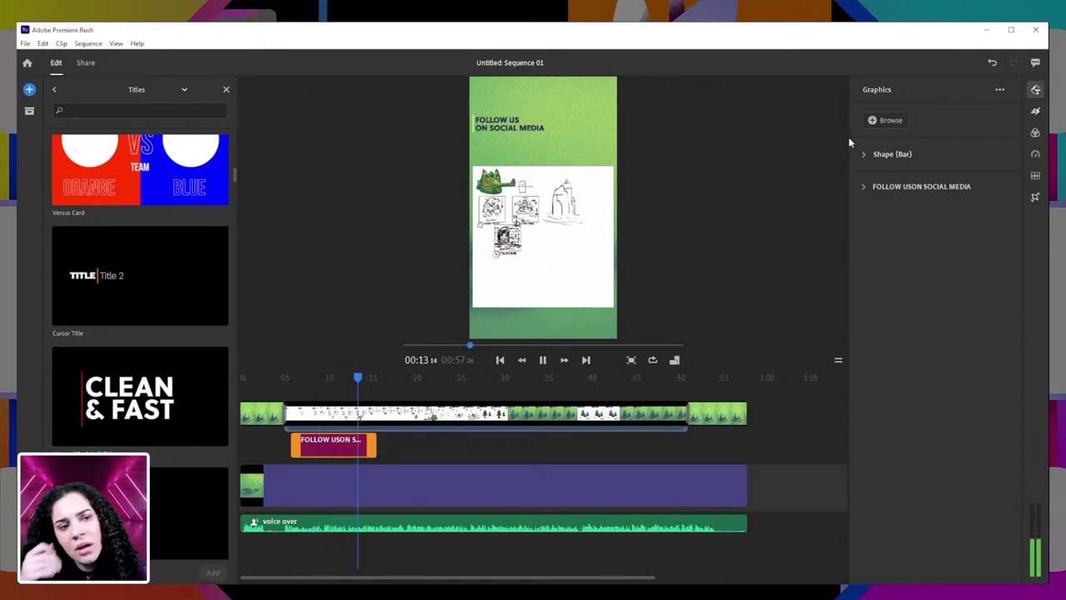
pyautogui.press('space')
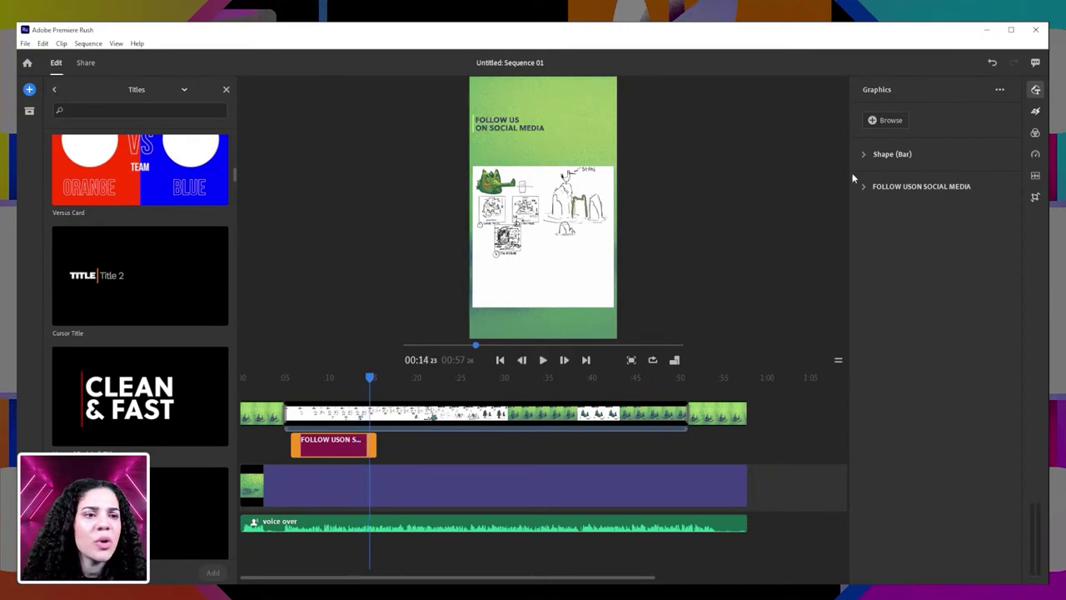
# - Move the title to about 00:29, go to 00:33:25 and set its Text Color to the light green sampled from the illustration's background
pyautogui.click(865, 154)
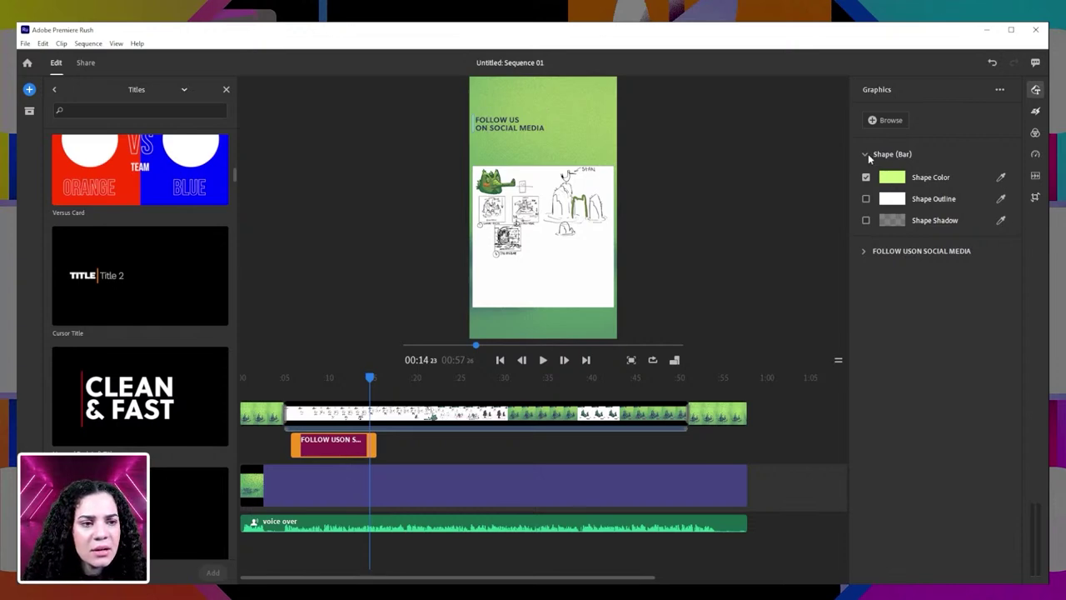
pyautogui.click(863, 252)
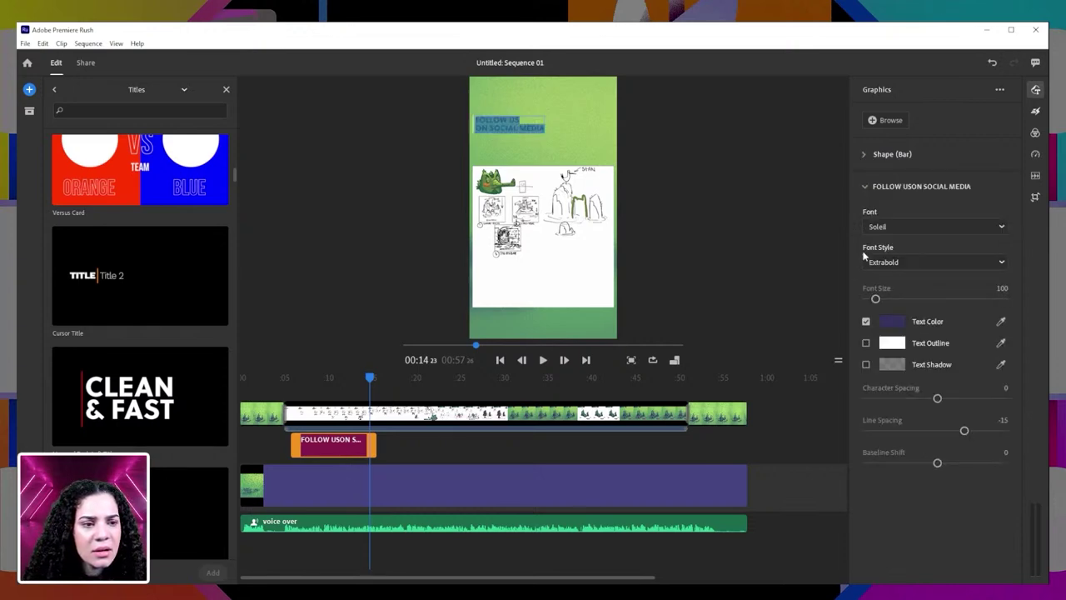
pyautogui.click(1002, 322)
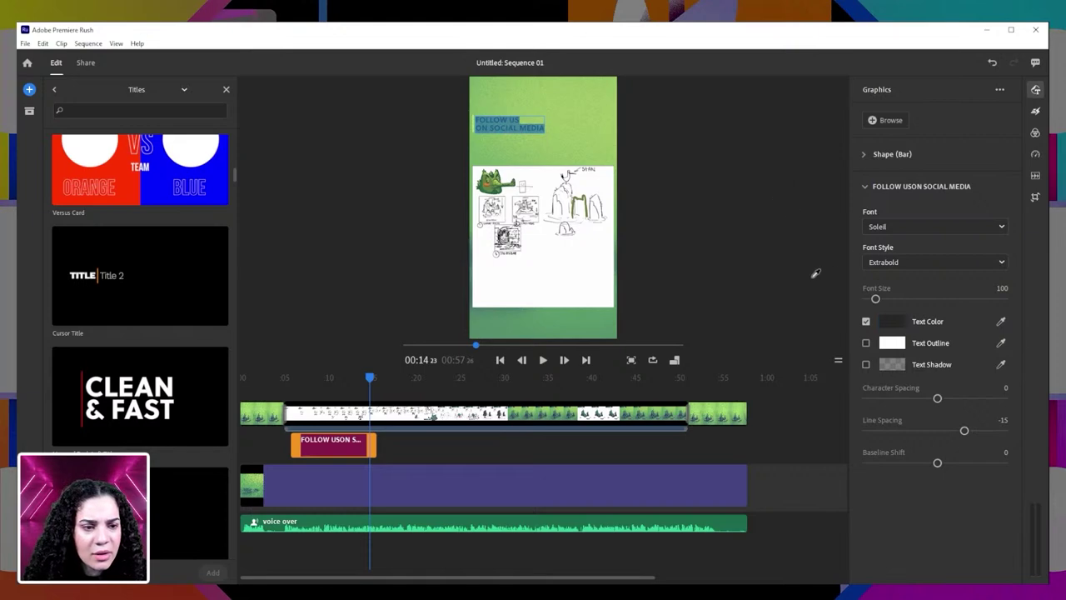
pyautogui.moveTo(343, 449); pyautogui.dragTo(543, 448)
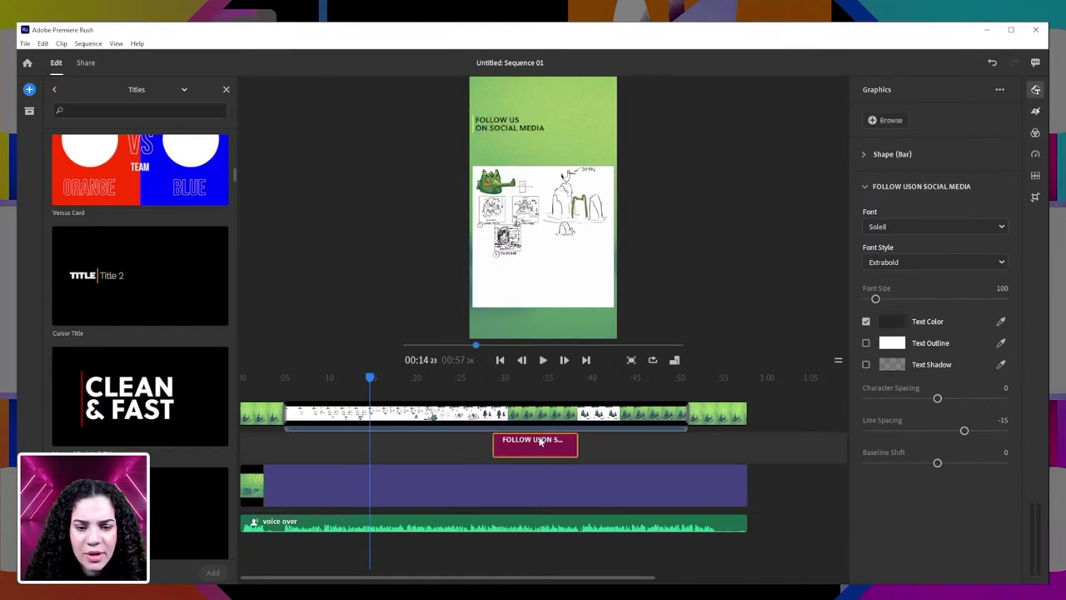
pyautogui.click(537, 392)
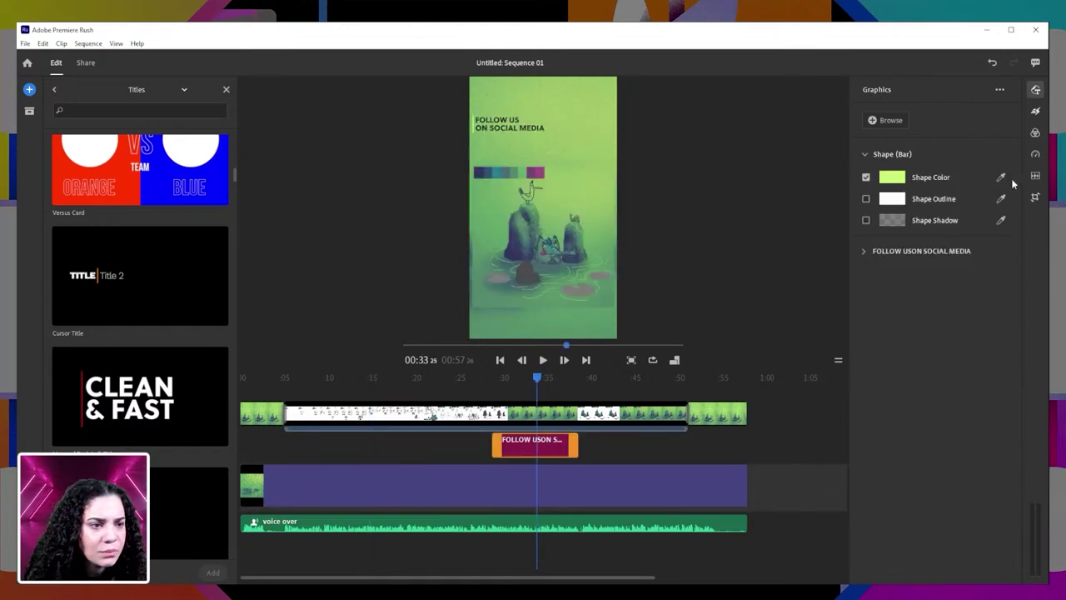
pyautogui.click(863, 251)
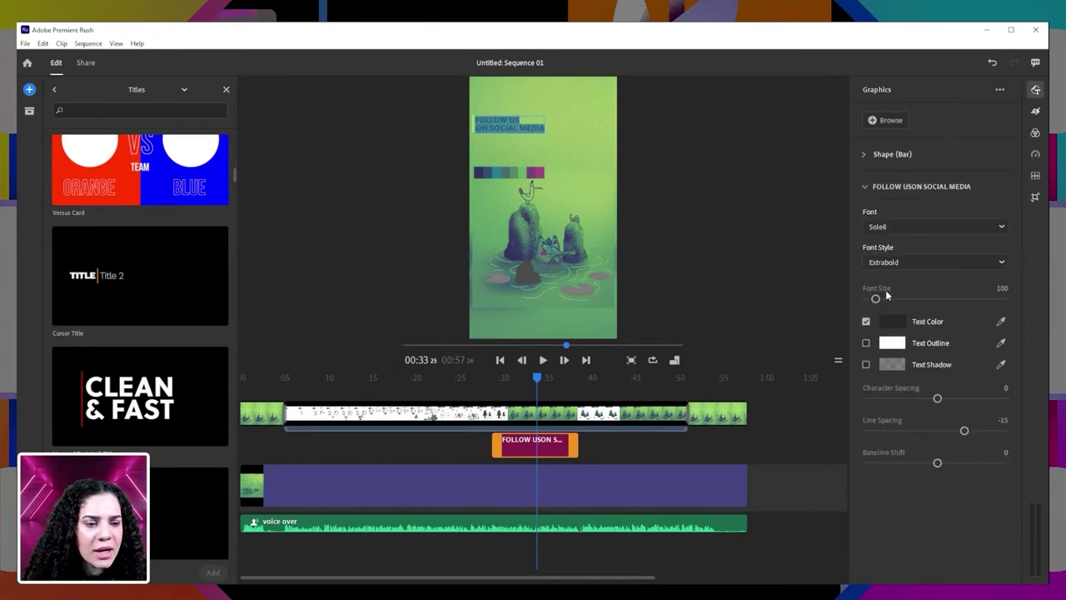
pyautogui.click(1002, 322)
pyautogui.click(479, 172)
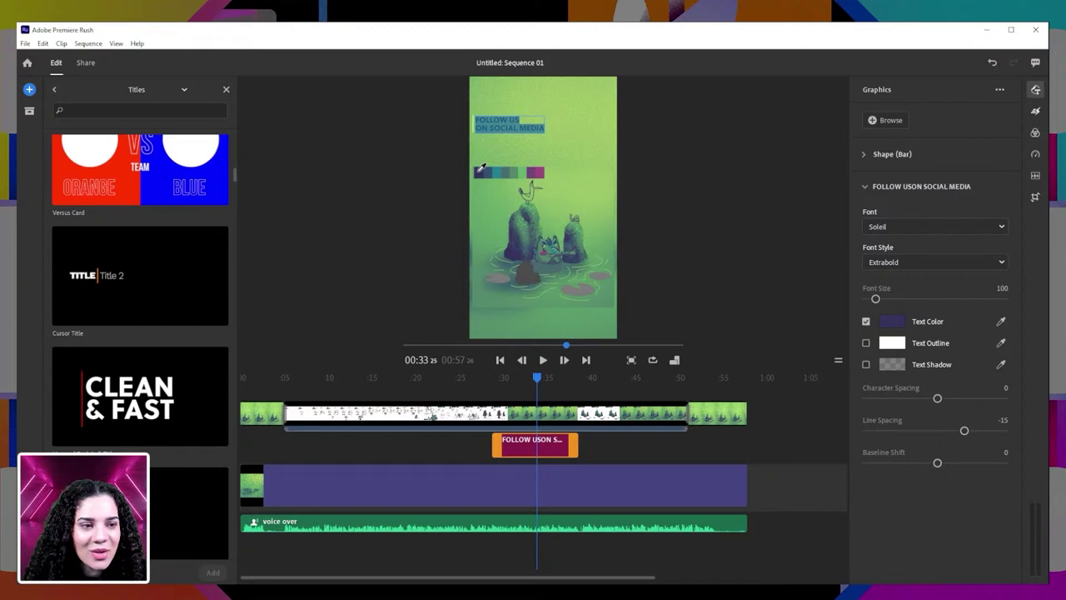
pyautogui.click(594, 188)
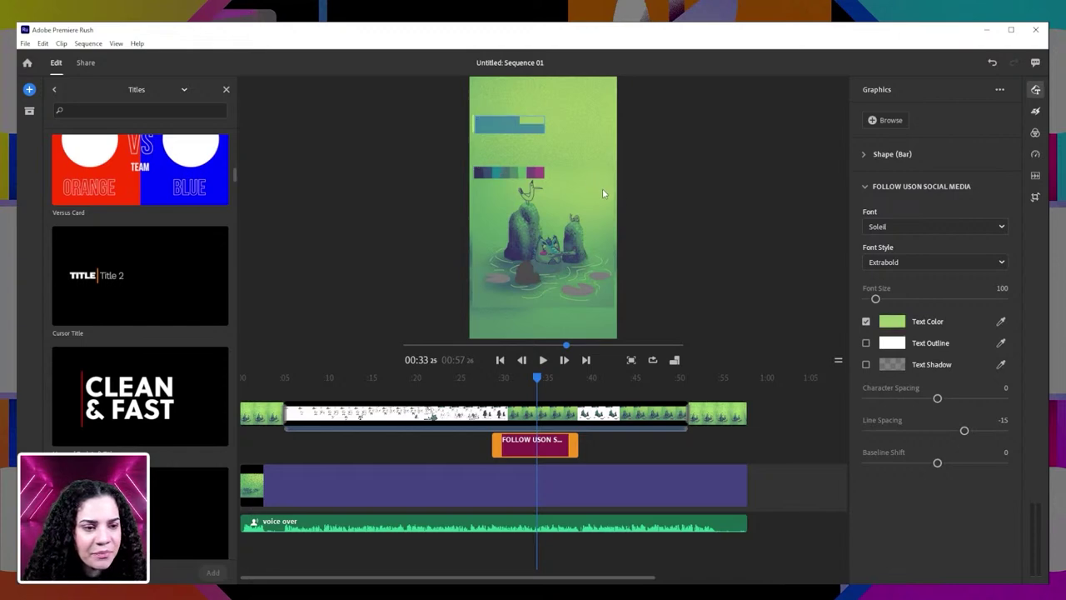
# - Lighten the title's Text Color to the pale green F1FFDA and sample the palette's dark purple for the bar's Shape Color
pyautogui.click(892, 322)
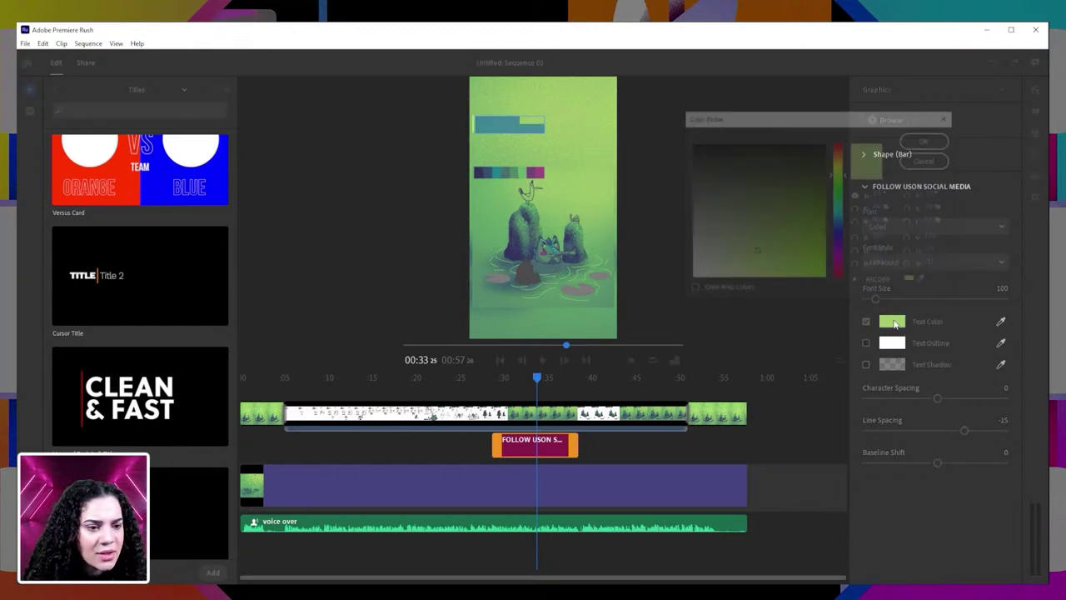
pyautogui.moveTo(736, 272); pyautogui.dragTo(708, 283)
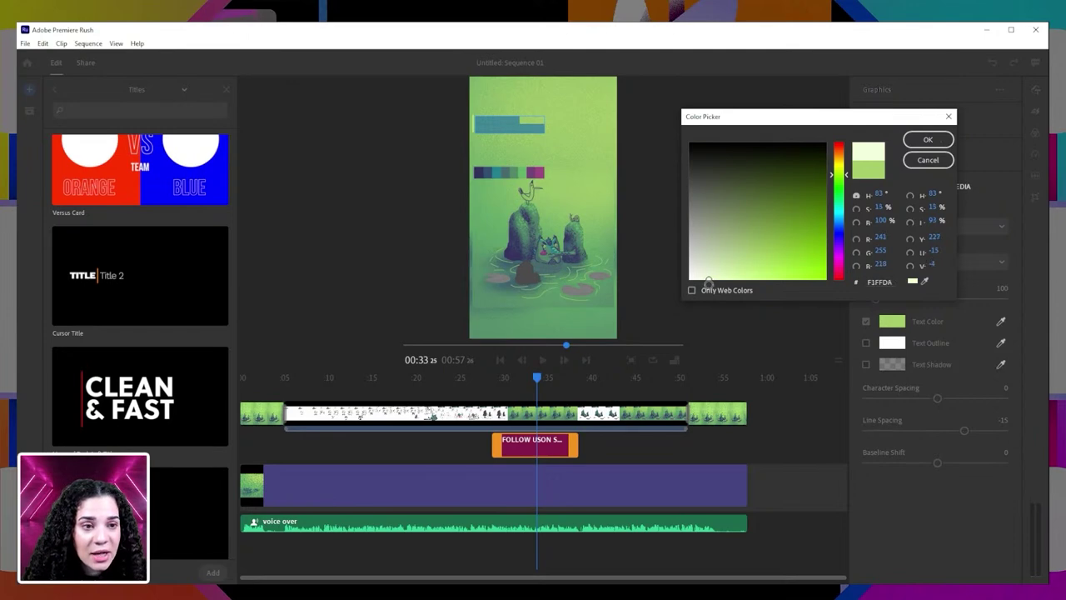
pyautogui.click(927, 139)
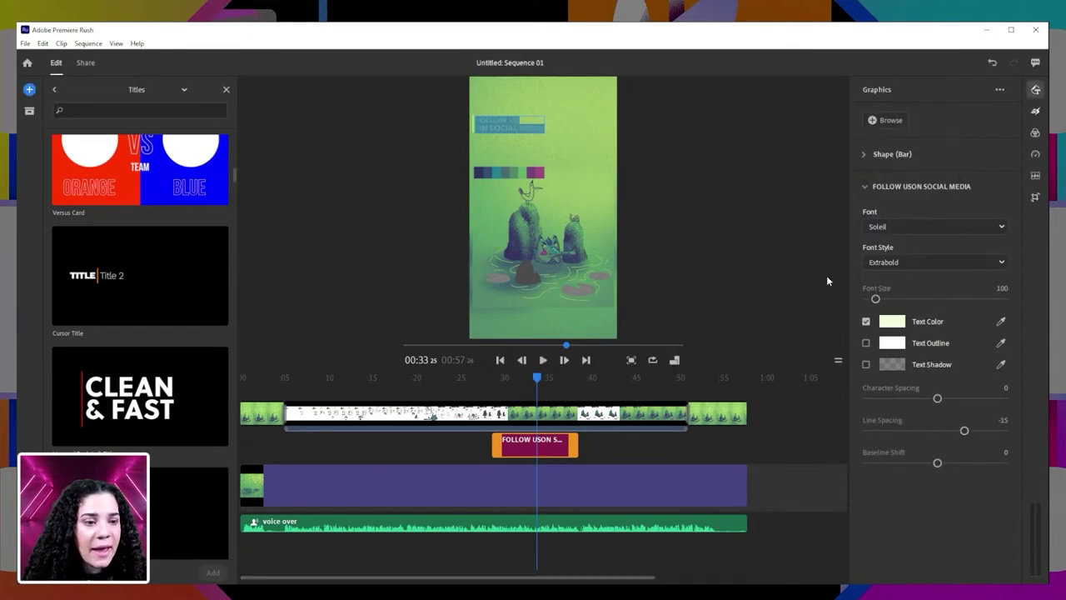
pyautogui.click(865, 154)
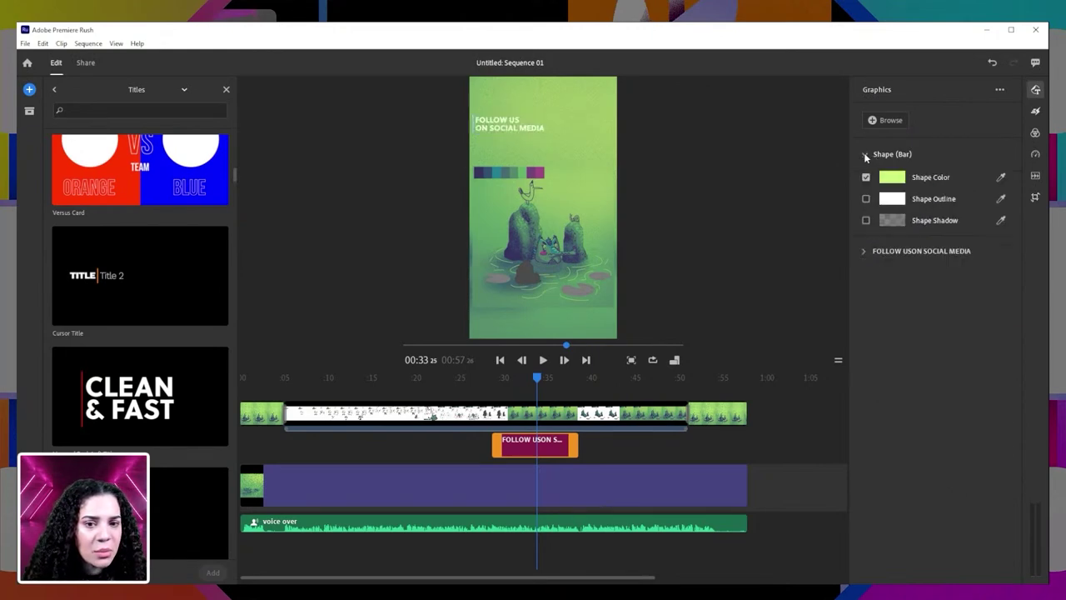
pyautogui.click(482, 171)
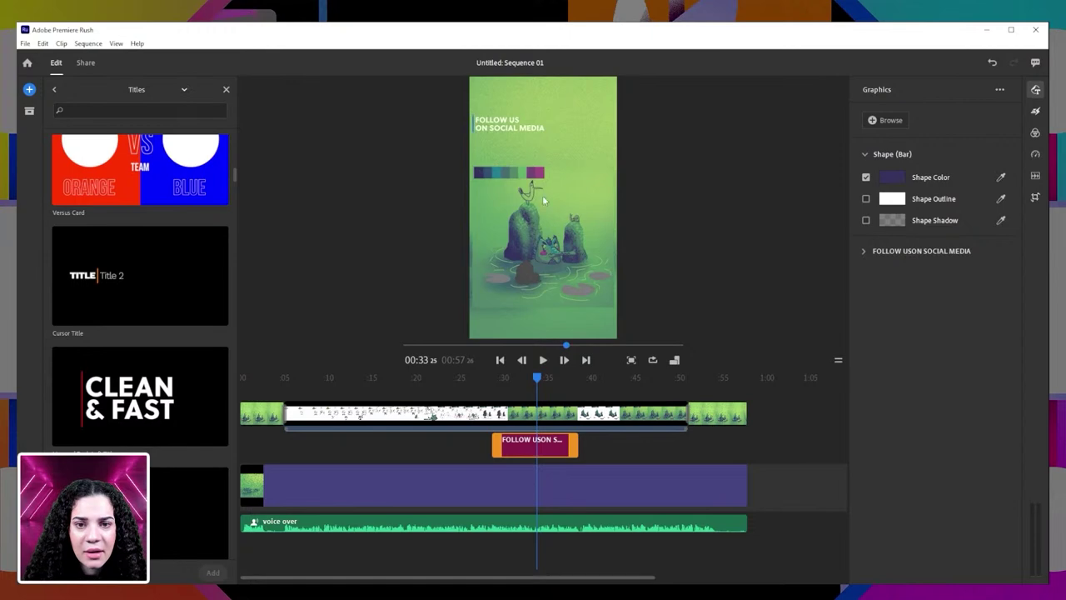
# - Move the title to start at 00:05:25 and play it through to 00:10:12 to check the new colors
pyautogui.moveTo(537, 379); pyautogui.dragTo(291, 385)
pyautogui.click(316, 414)
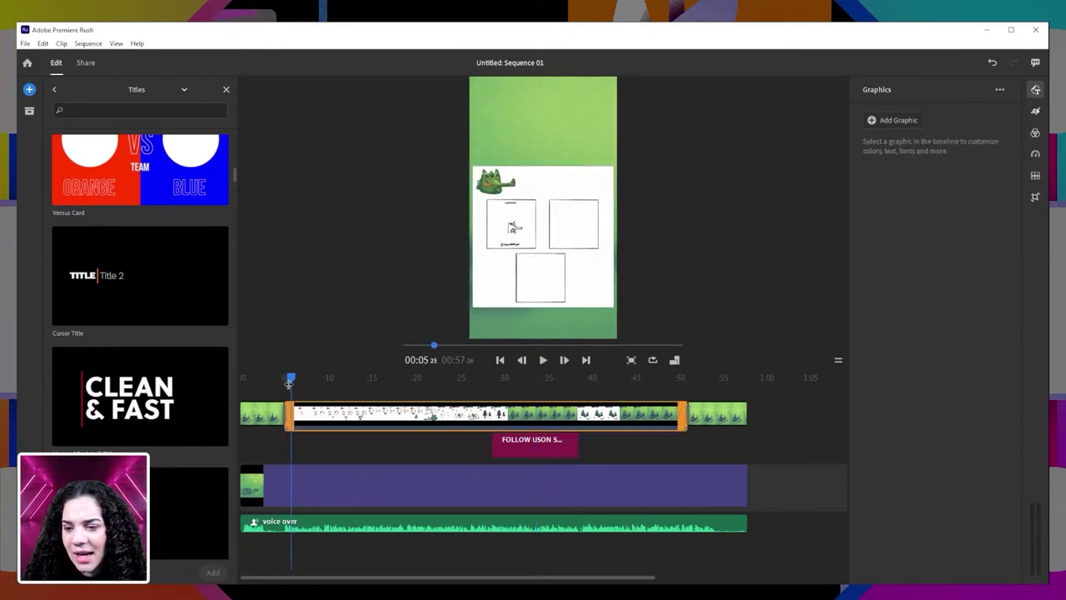
pyautogui.moveTo(547, 448); pyautogui.dragTo(342, 445)
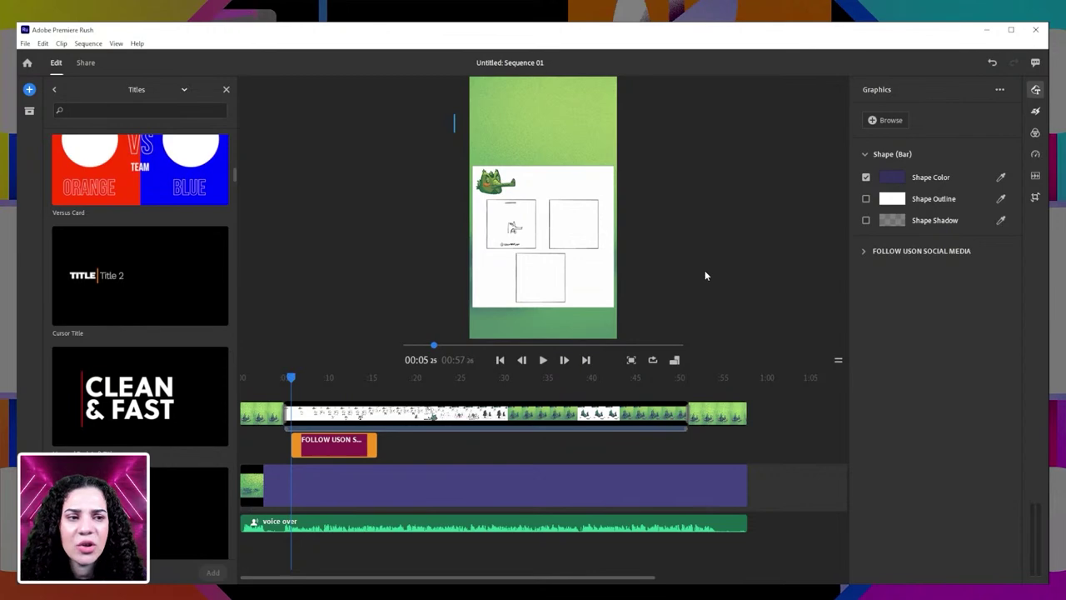
pyautogui.press('space')
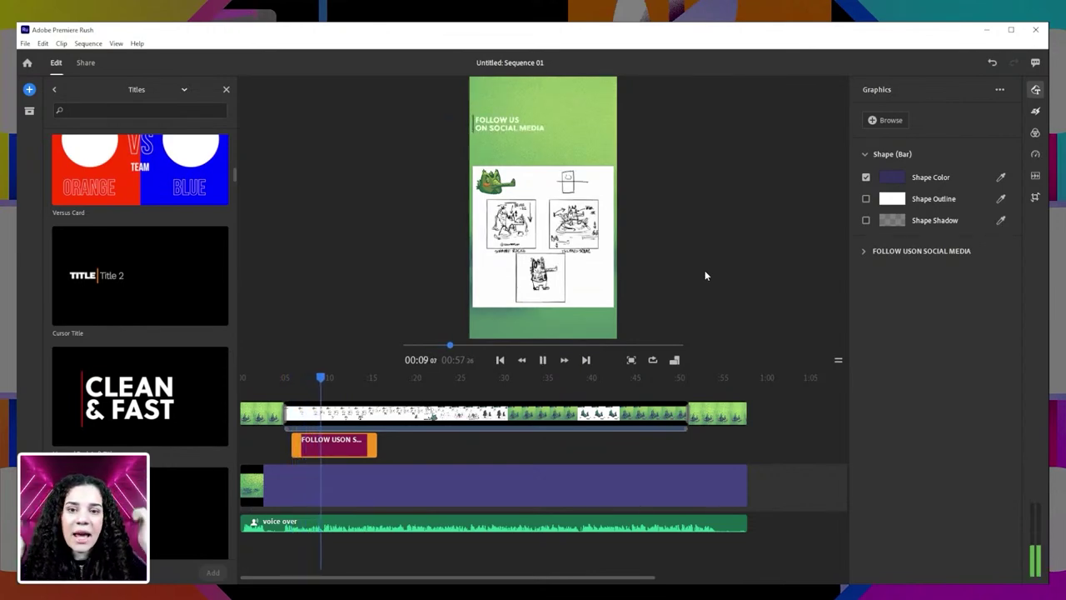
pyautogui.press('space')
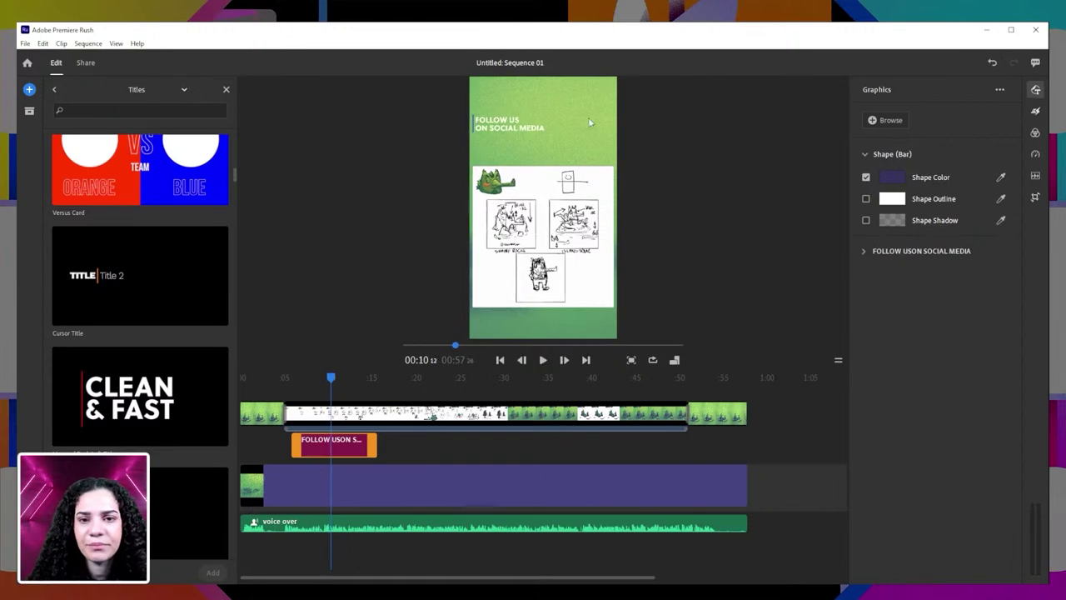
# - Enlarge the title and reposition it so the bar and both text lines fit inside the frame above the sketches
pyautogui.click(489, 122)
pyautogui.click(503, 144)
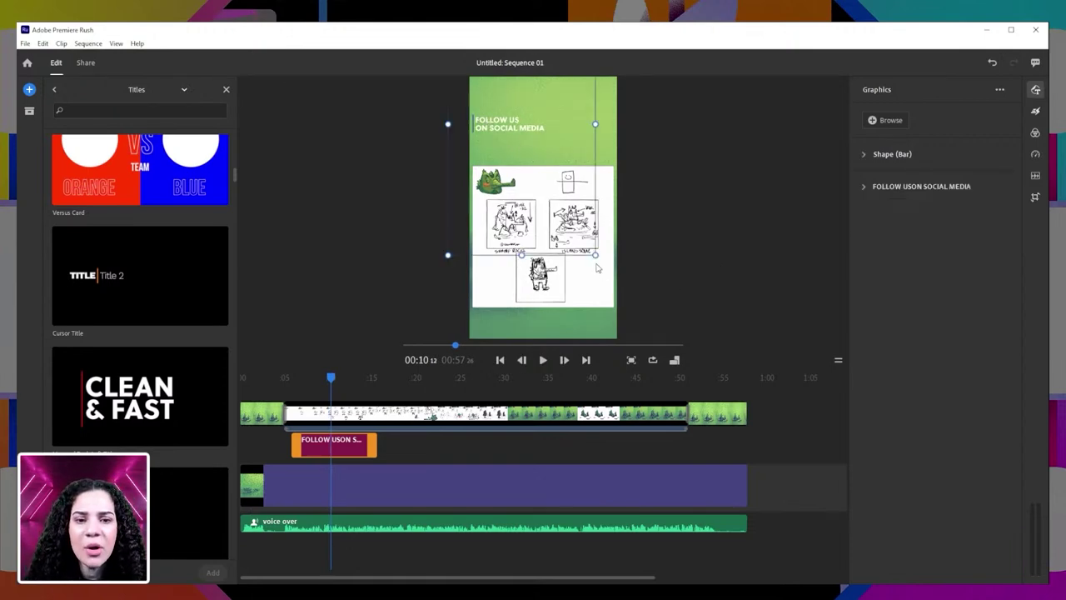
pyautogui.moveTo(604, 272); pyautogui.dragTo(668, 311)
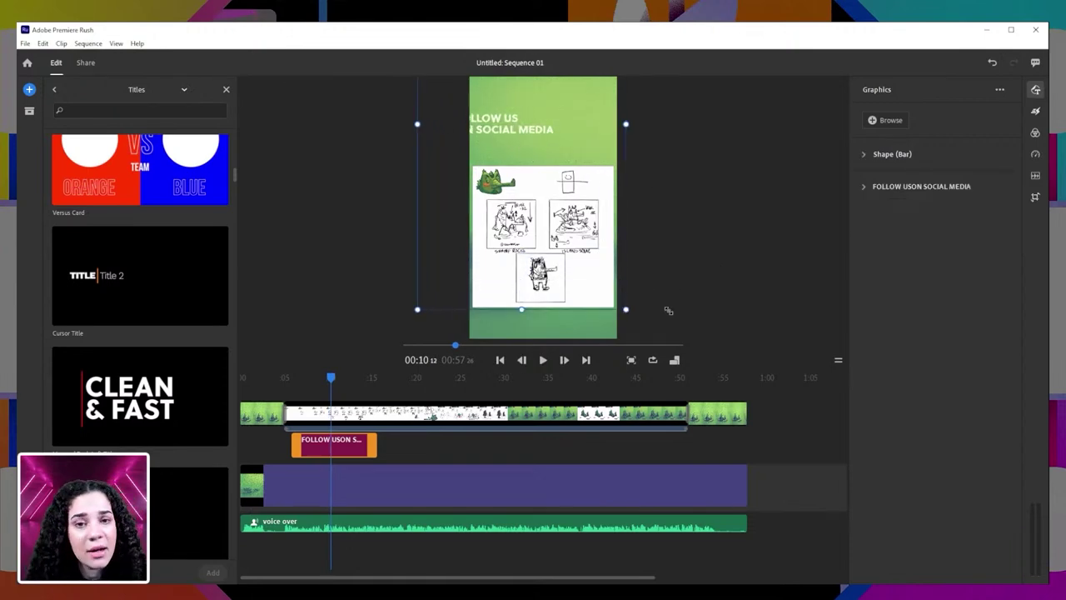
pyautogui.moveTo(496, 137)
pyautogui.mouseDown()
pyautogui.moveTo(538, 141)
pyautogui.moveTo(516, 139)
pyautogui.mouseUp()
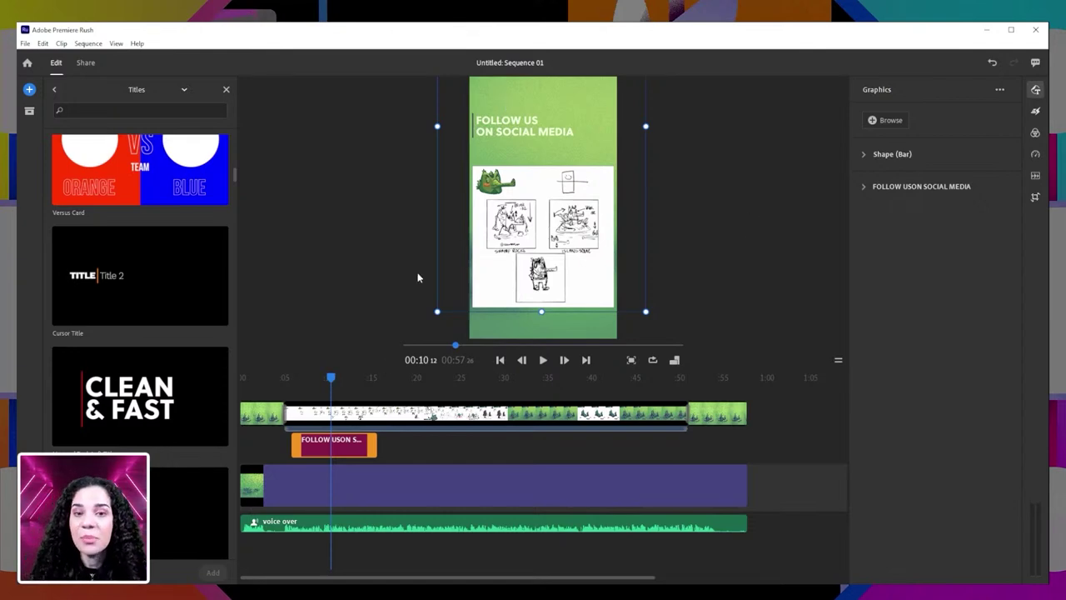
# - Replace the title's text with CONCEPT STAGE in capitals
pyautogui.doubleClick(497, 122)
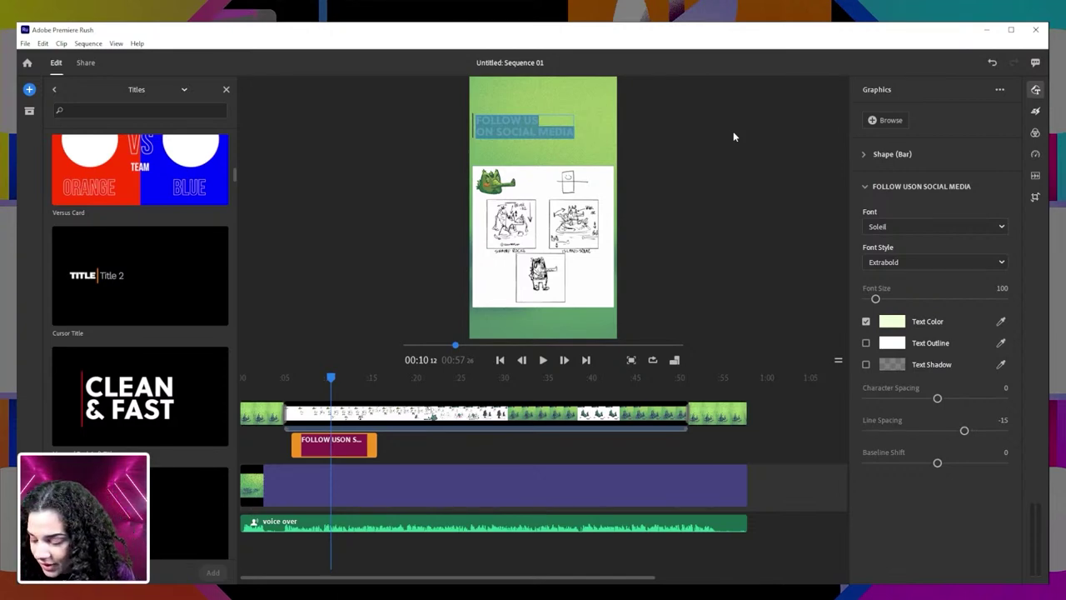
pyautogui.write('concept')
pyautogui.press('BackSpace')
pyautogui.press('BackSpace')
pyautogui.press('BackSpace')
pyautogui.press('BackSpace')
pyautogui.press('BackSpace')
pyautogui.press('BackSpace')
pyautogui.press('BackSpace')
pyautogui.write('CONCEPT STAGE')
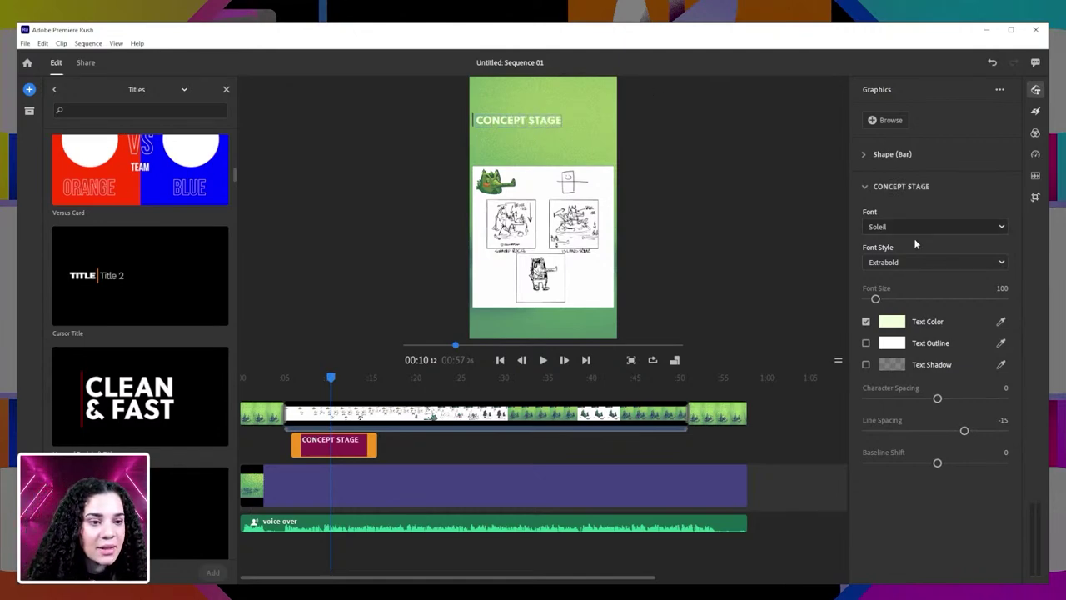
# - Try to change the title's font to Bison without selecting its text
pyautogui.click(952, 266)
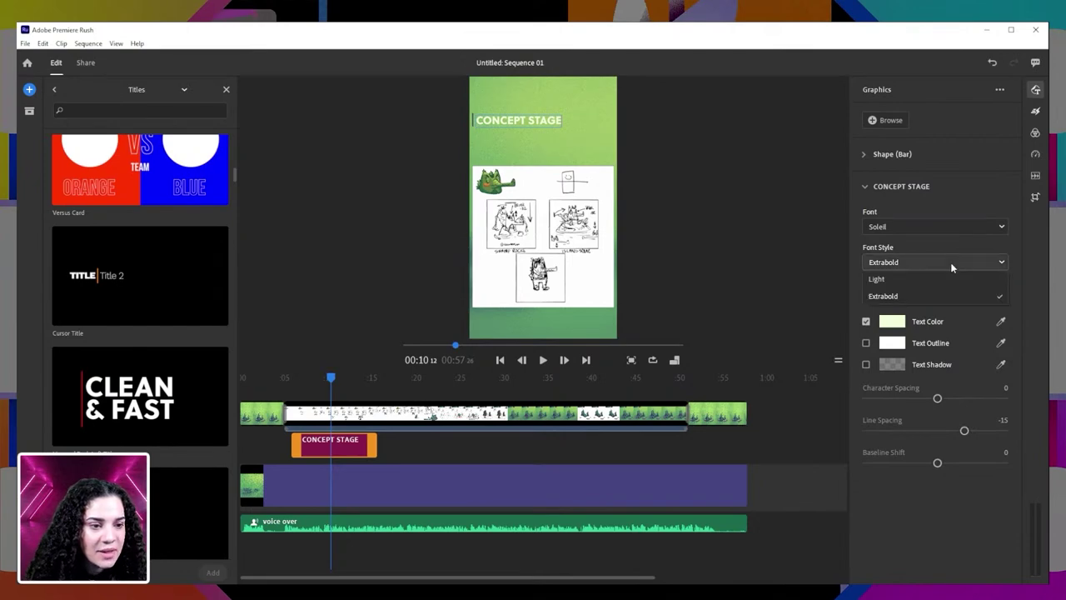
pyautogui.click(945, 227)
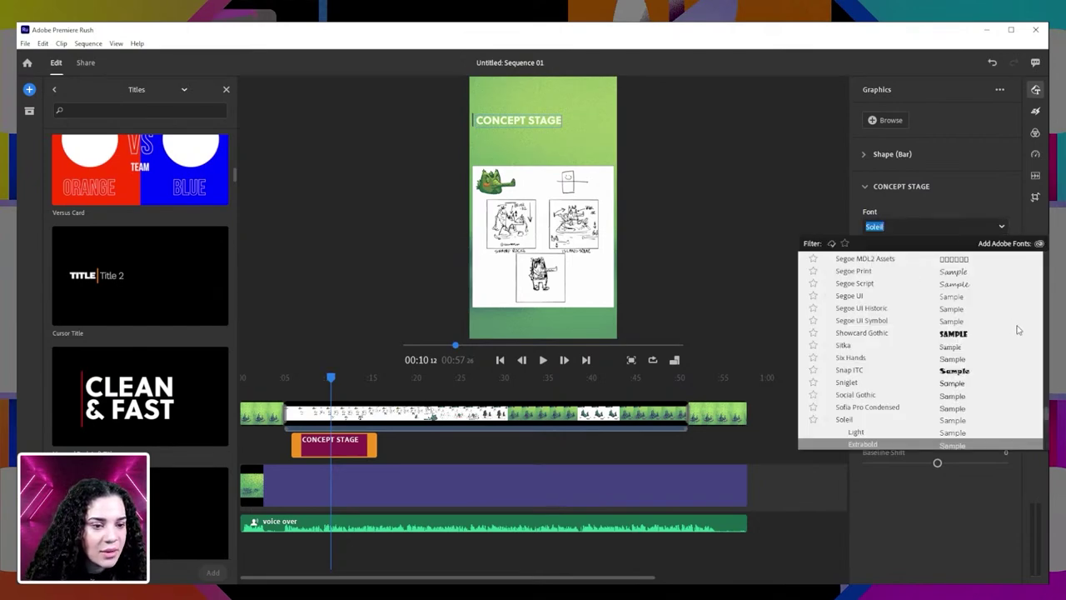
pyautogui.moveTo(1044, 415); pyautogui.dragTo(1033, 263)
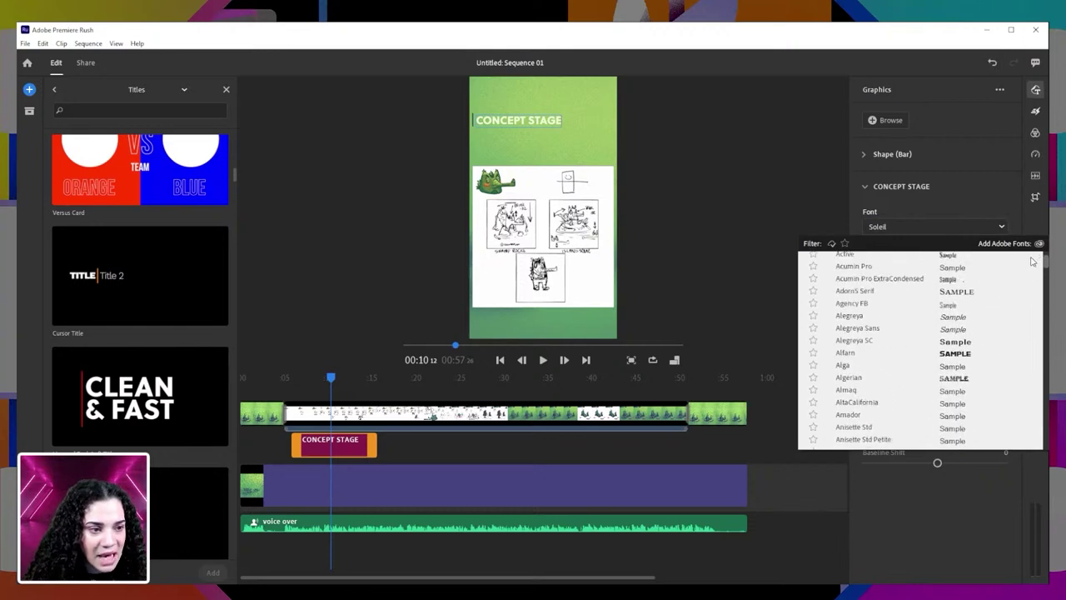
pyautogui.click(857, 262)
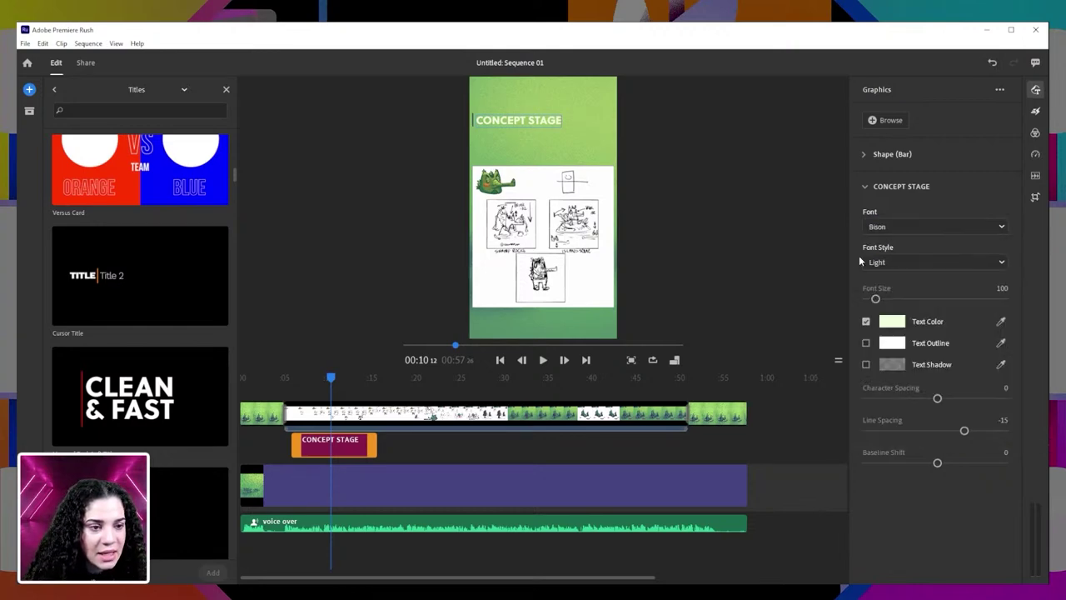
pyautogui.click(950, 263)
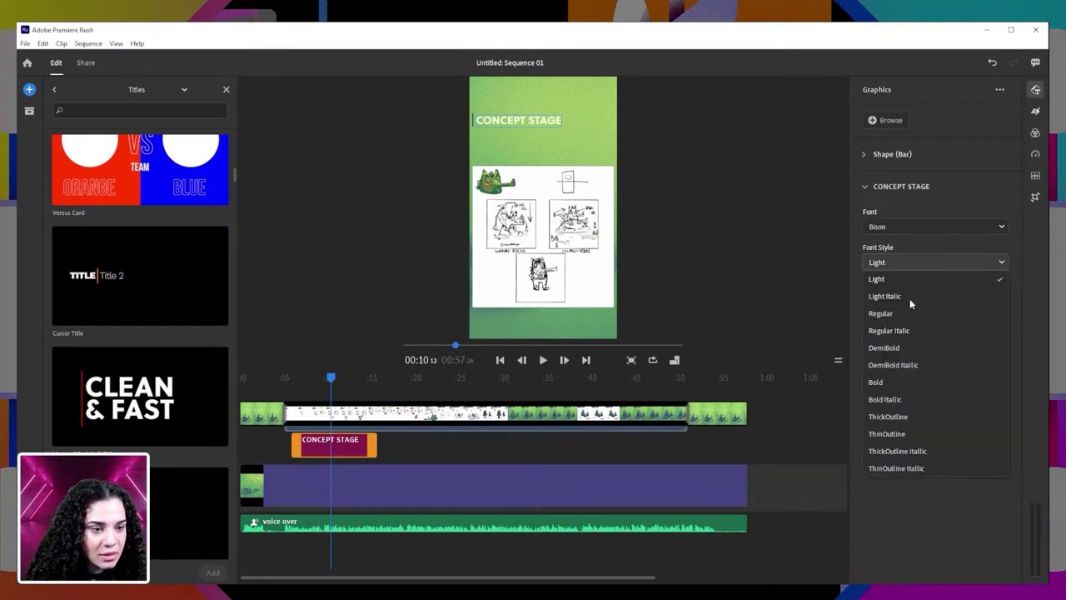
# - Select the whole CONCEPT STAGE text and set its font to Bison with the Bold style
pyautogui.doubleClick(510, 119)
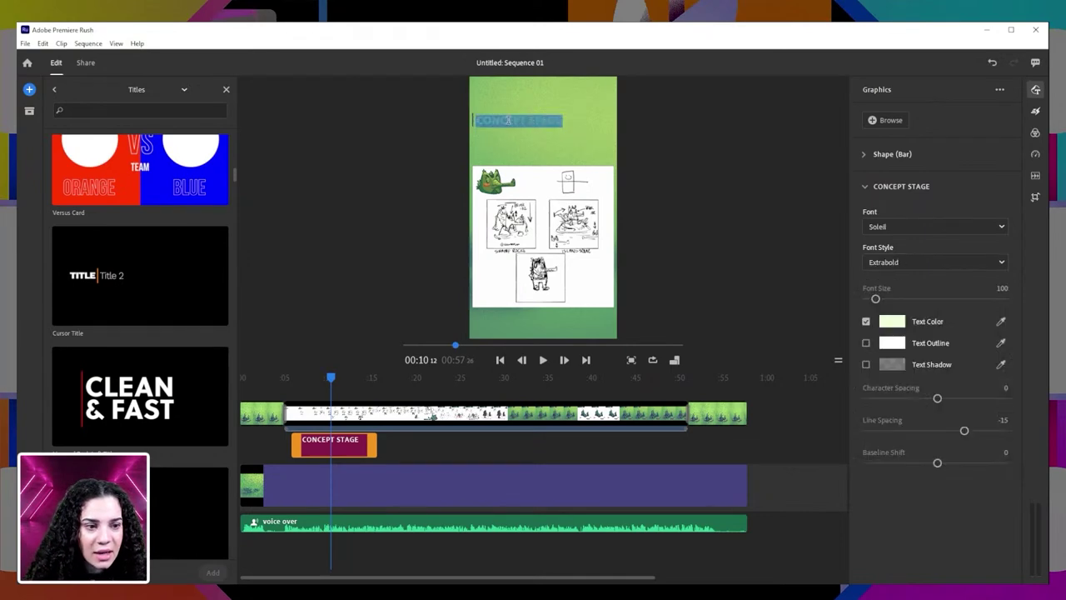
pyautogui.click(929, 227)
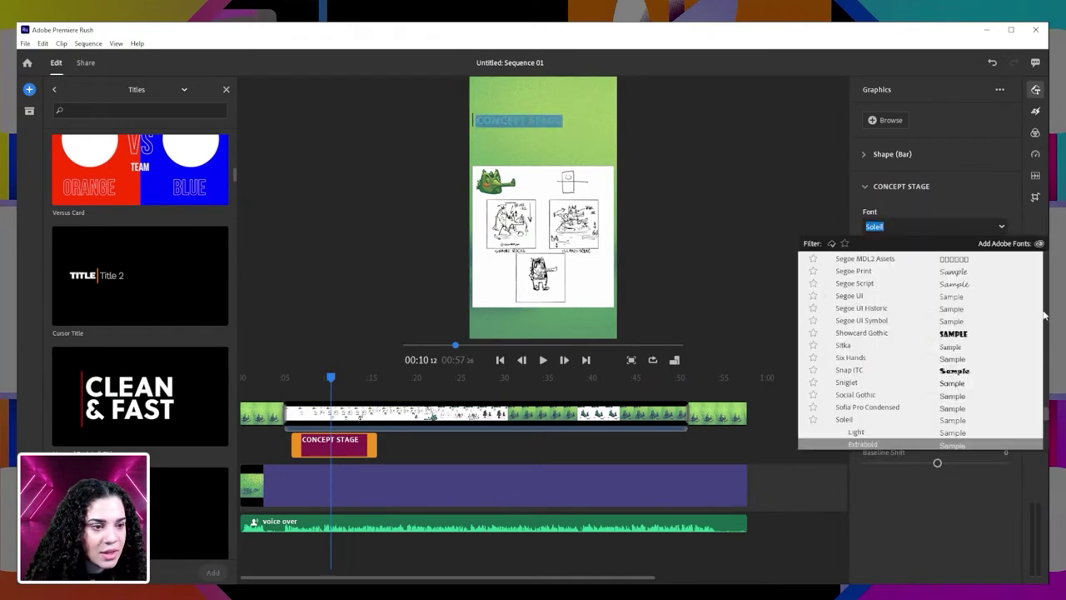
pyautogui.write('Bison')
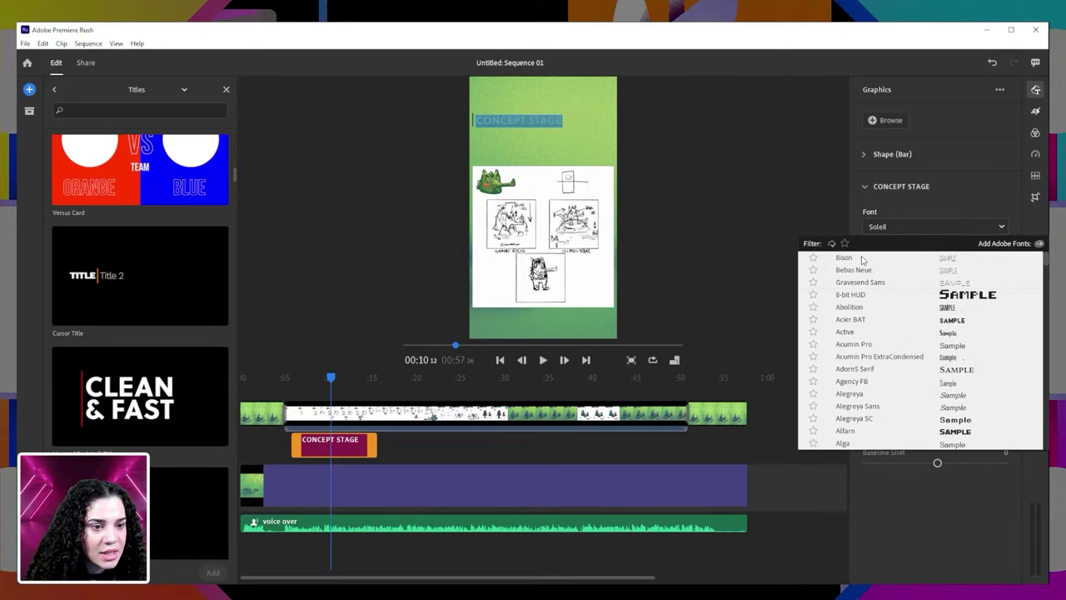
pyautogui.click(863, 261)
pyautogui.click(899, 263)
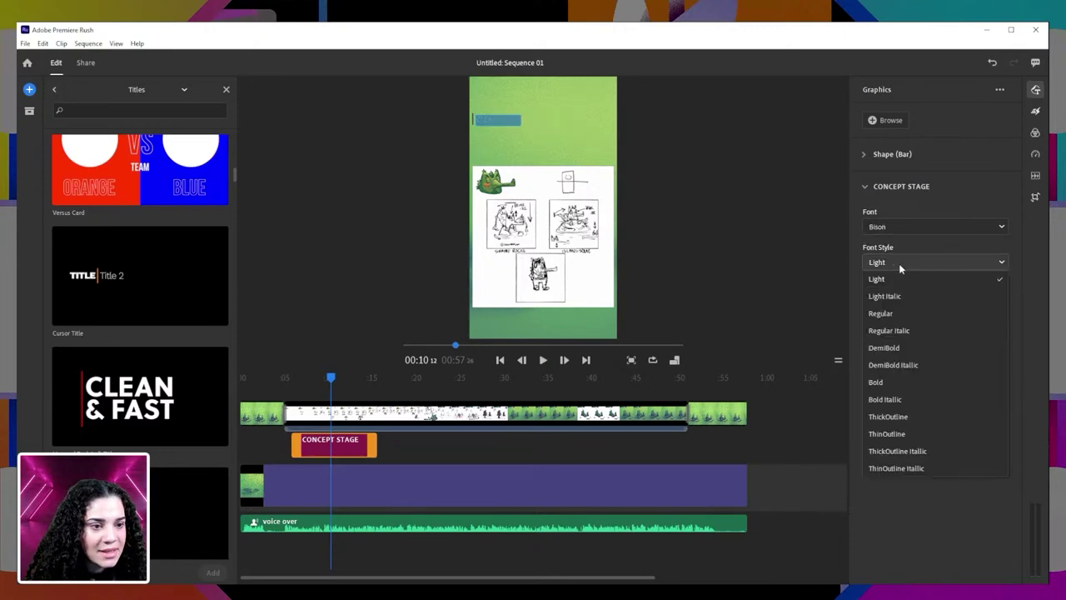
pyautogui.click(885, 385)
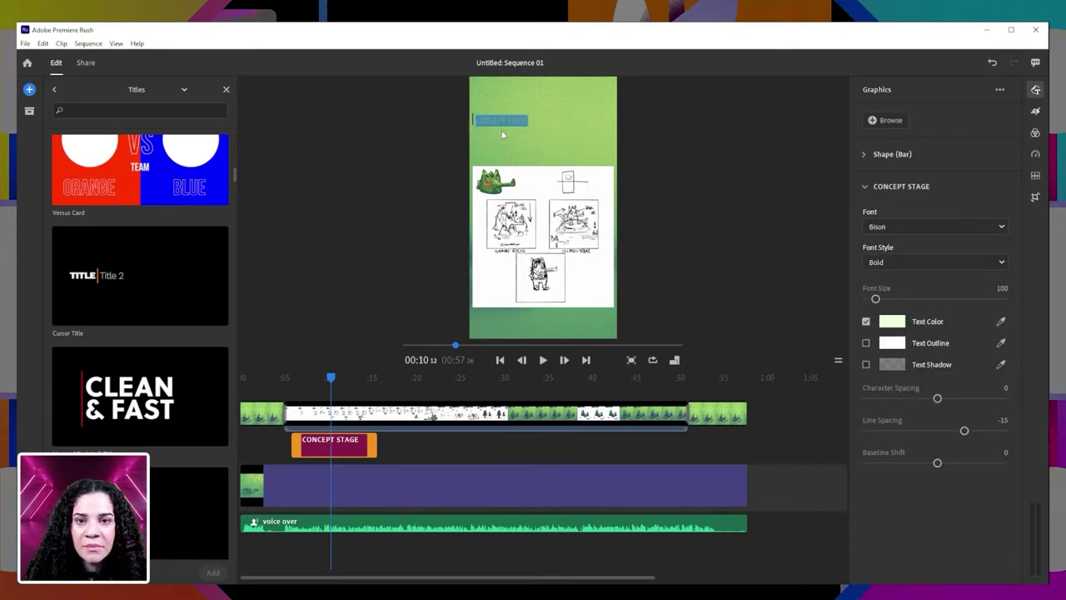
# - Add a second title line reading "Thumbnailing a few scene choices" and correct its spelling
pyautogui.click(523, 121)
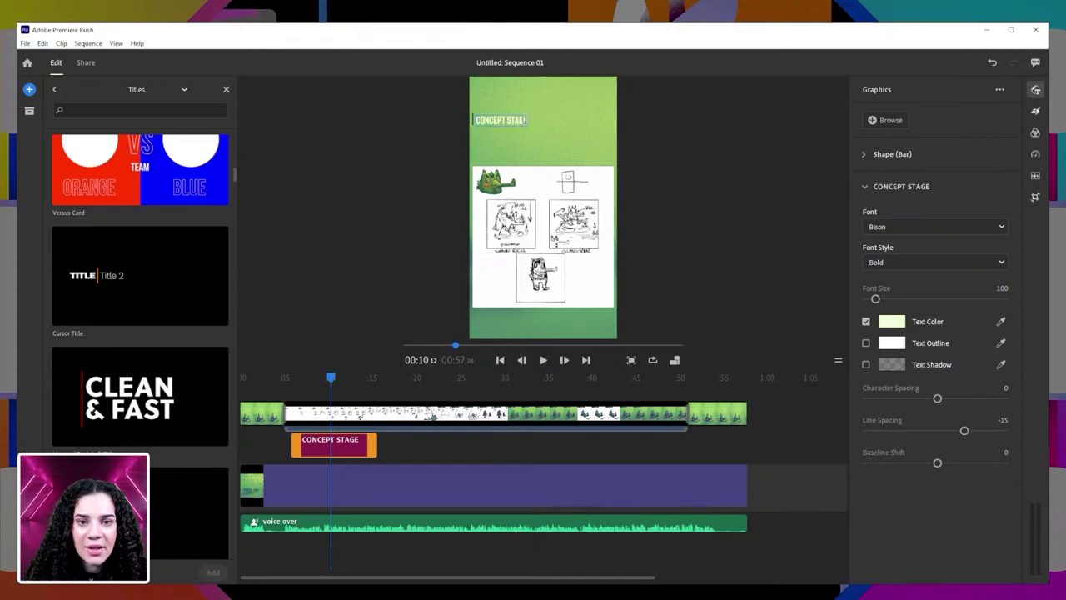
pyautogui.press('Return')
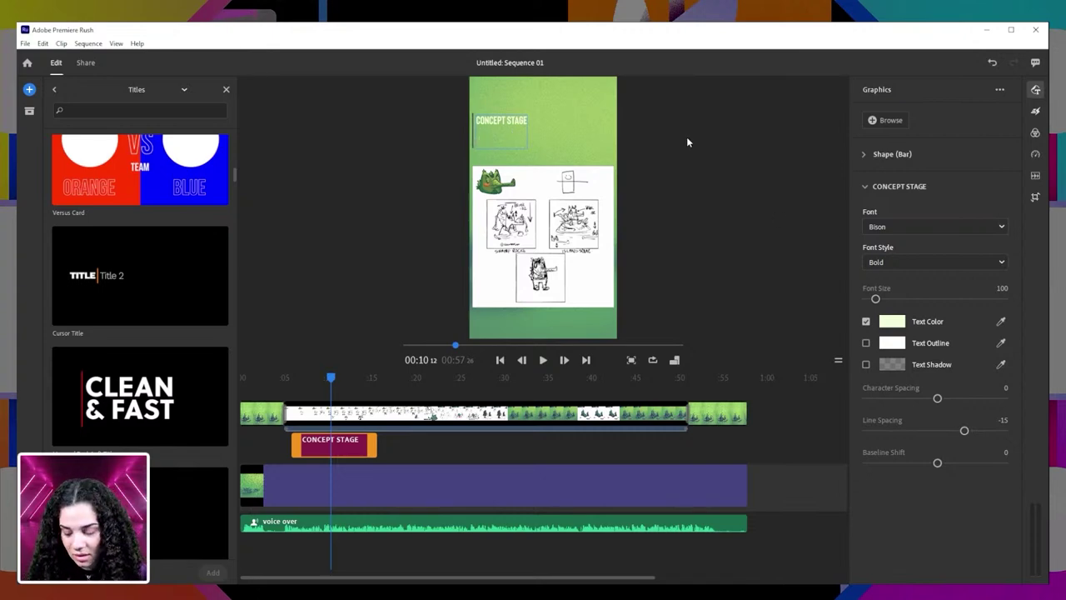
pyautogui.press('Return')
pyautogui.write('Thumbnasilin')
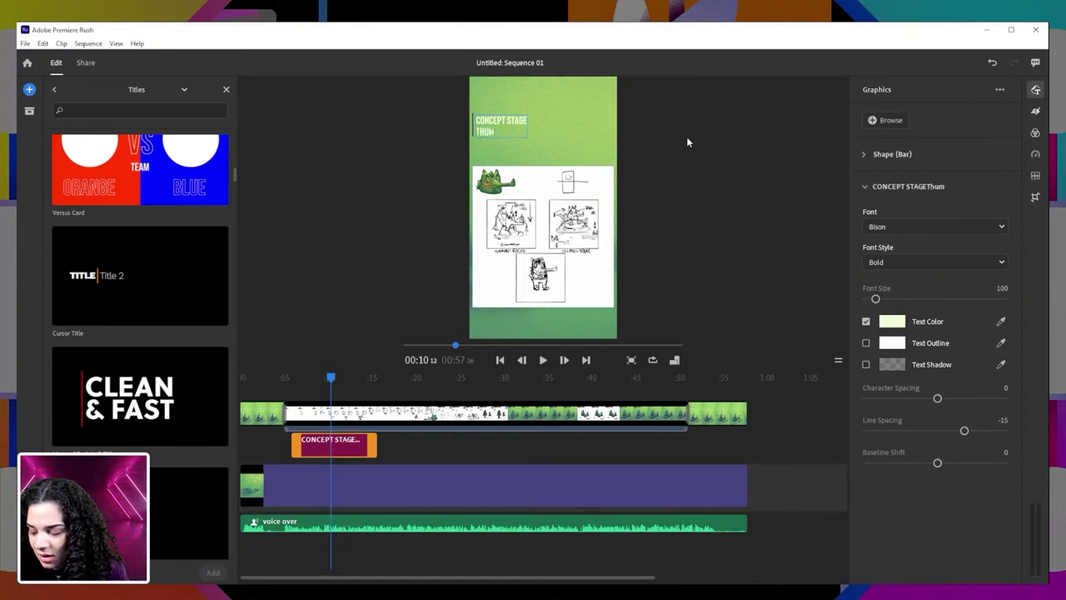
pyautogui.write('g')
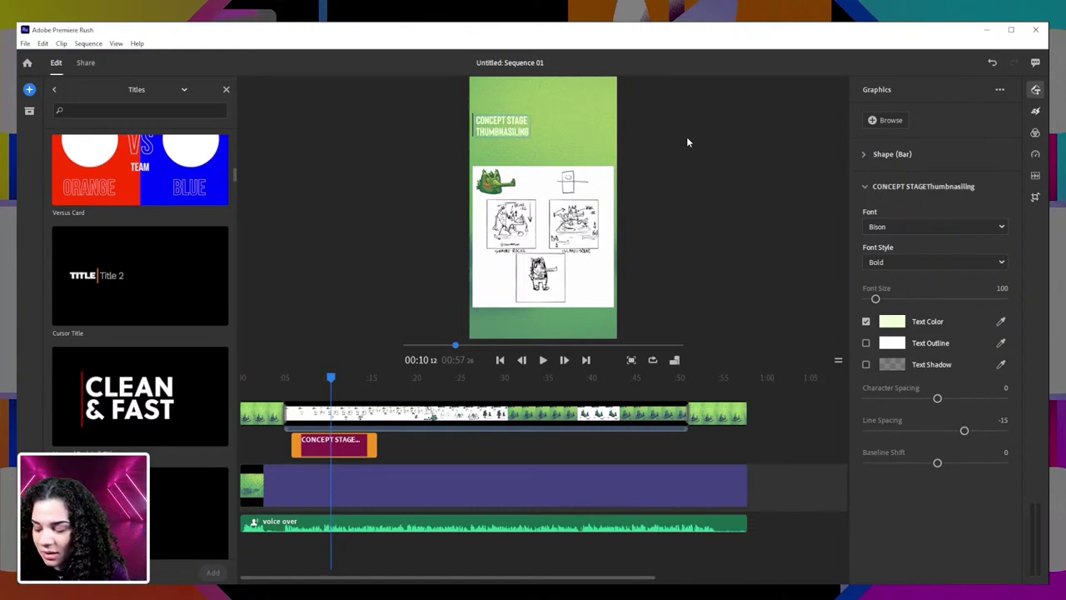
pyautogui.write(' a few sce')
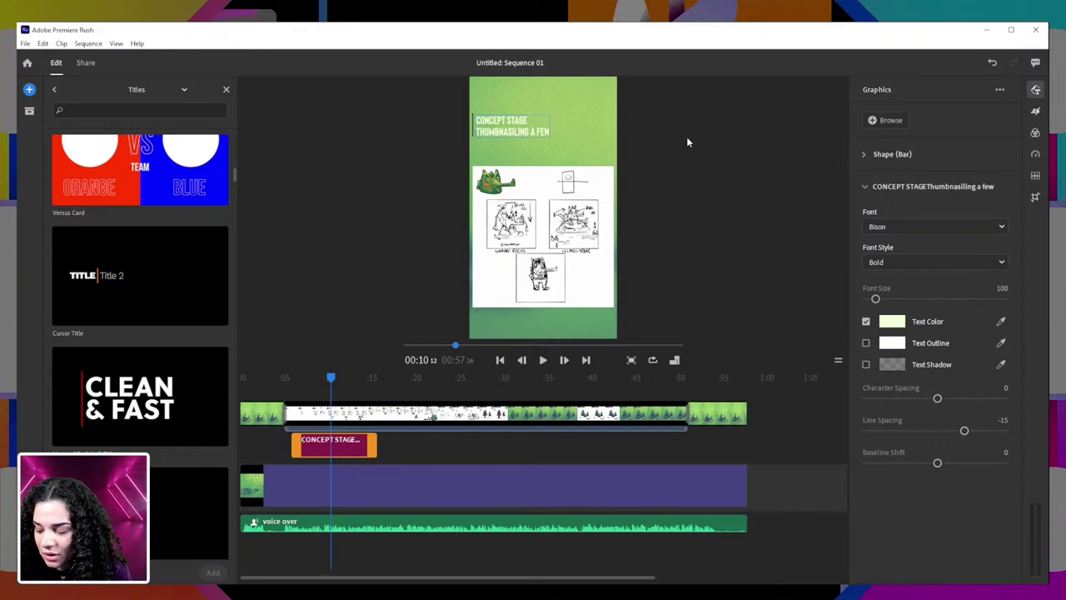
pyautogui.write('ne choices')
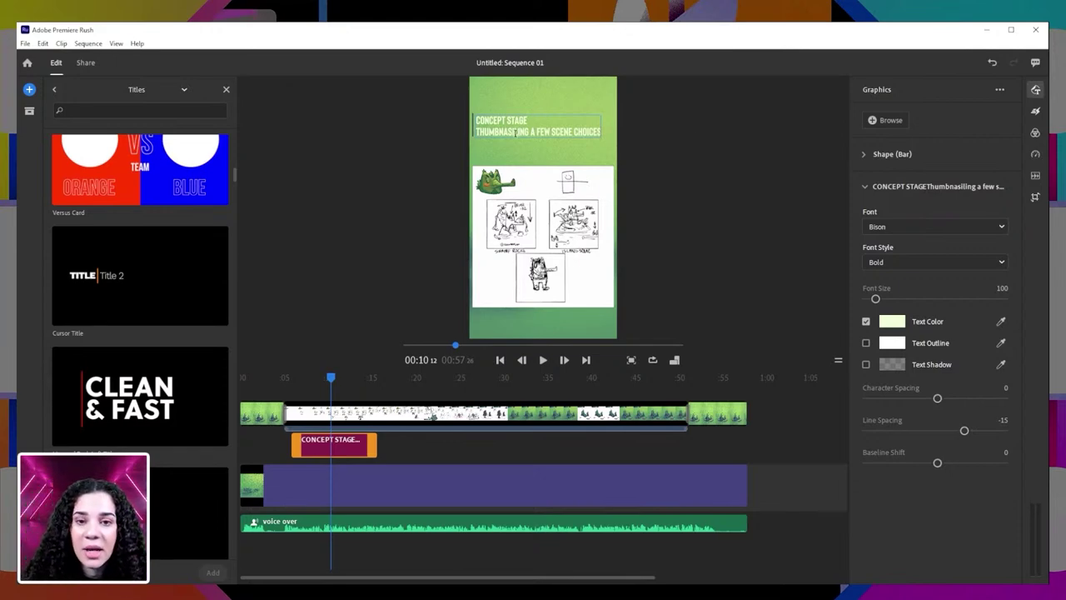
pyautogui.press('BackSpace')
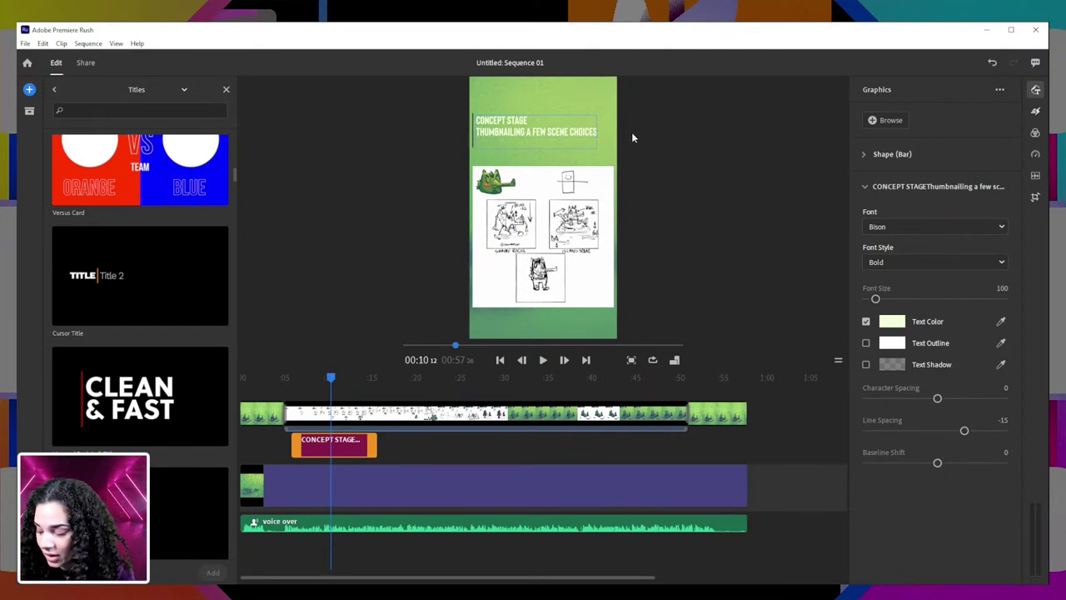
# - Add a third title line reading "CHOOSING A FINAL CONCEPT"
pyautogui.write('CHOOSING')
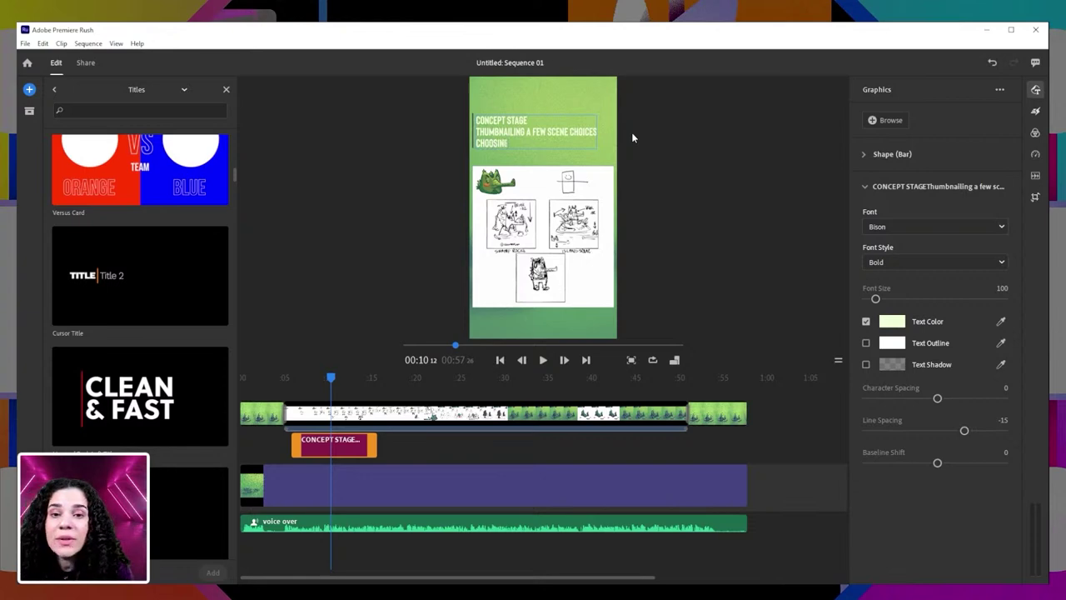
pyautogui.write(' A FINAL')
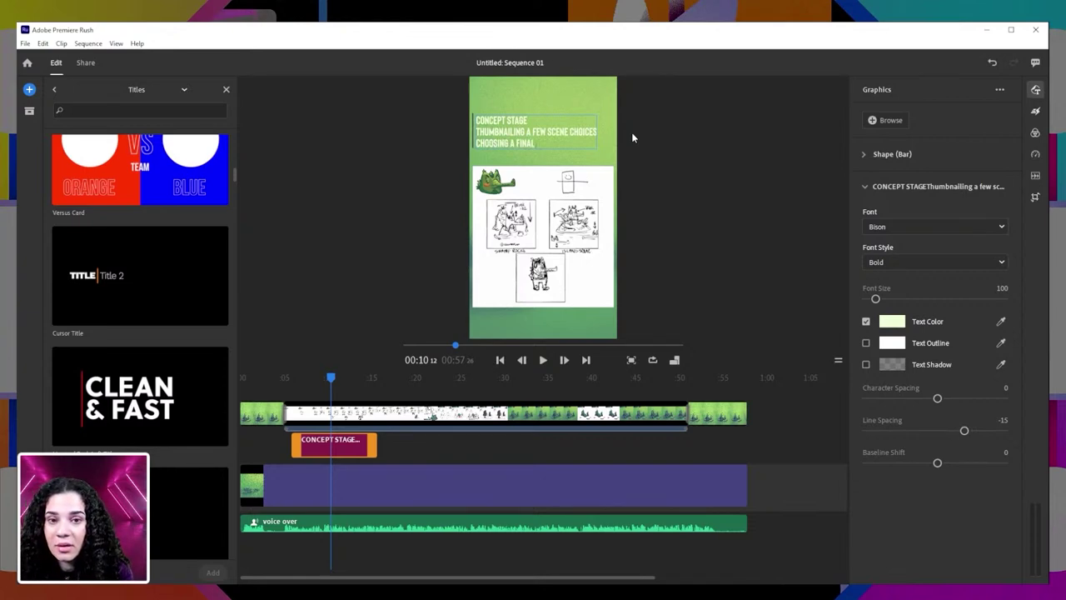
pyautogui.write(' CONCEPT')
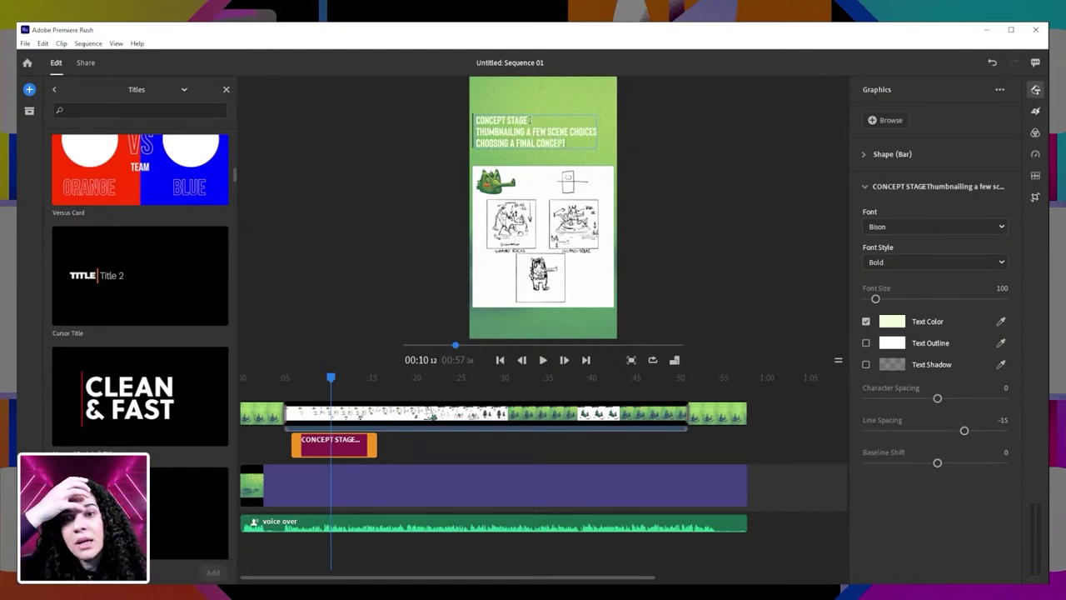
# - Enlarge only the CONCEPT STAGE heading line of the title to a font size of 165
pyautogui.moveTo(530, 120); pyautogui.dragTo(475, 121)
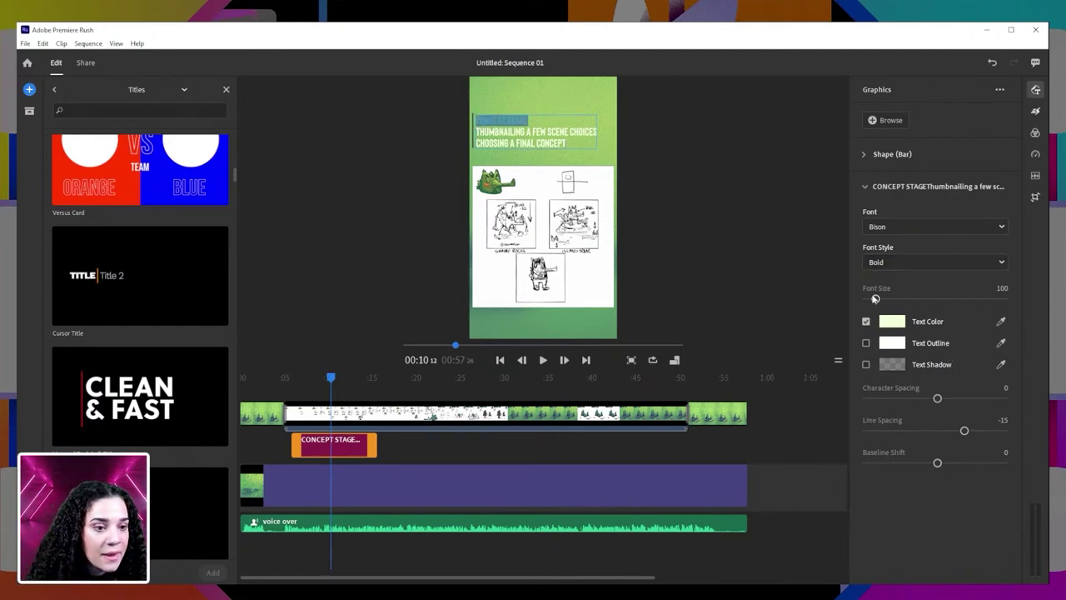
pyautogui.moveTo(875, 298); pyautogui.dragTo(881, 300)
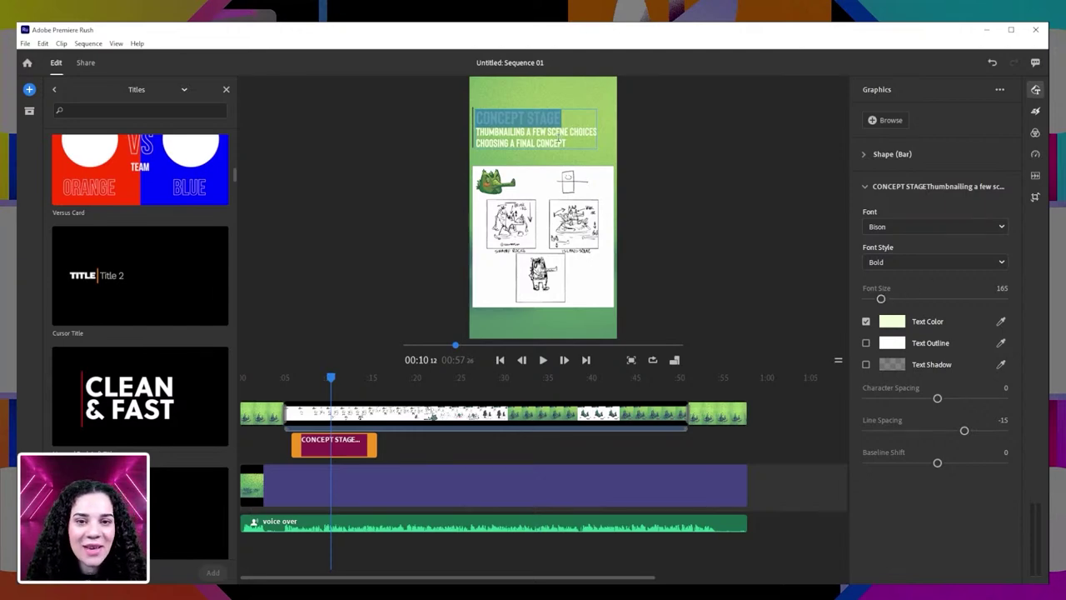
pyautogui.hotkey('ctrl', 'z')
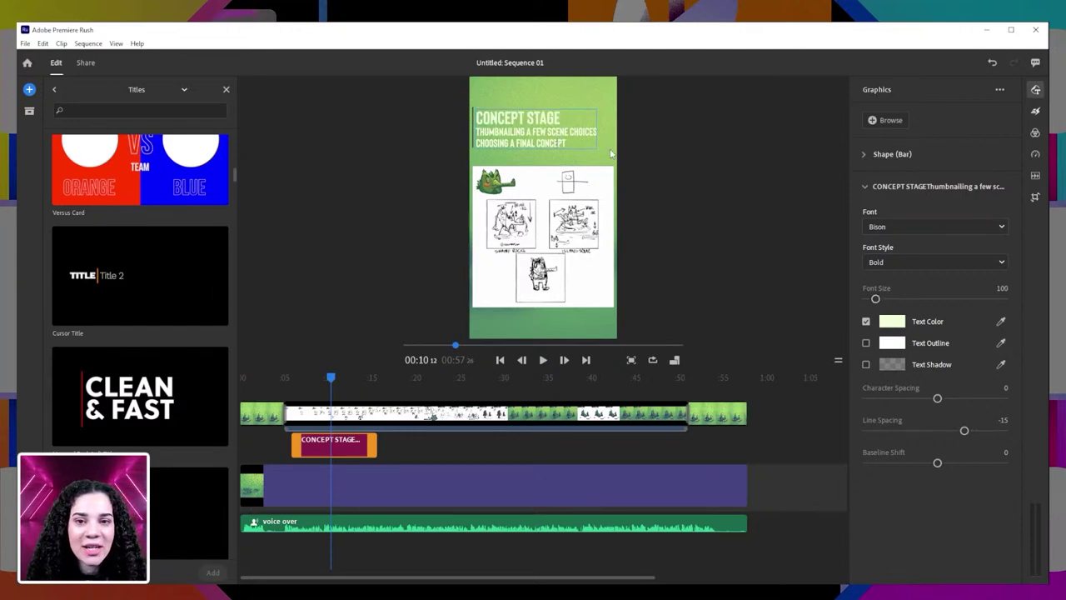
# - Finish editing the text and move the whole three-line title down to sit just above the white drawing footage
pyautogui.click(711, 180)
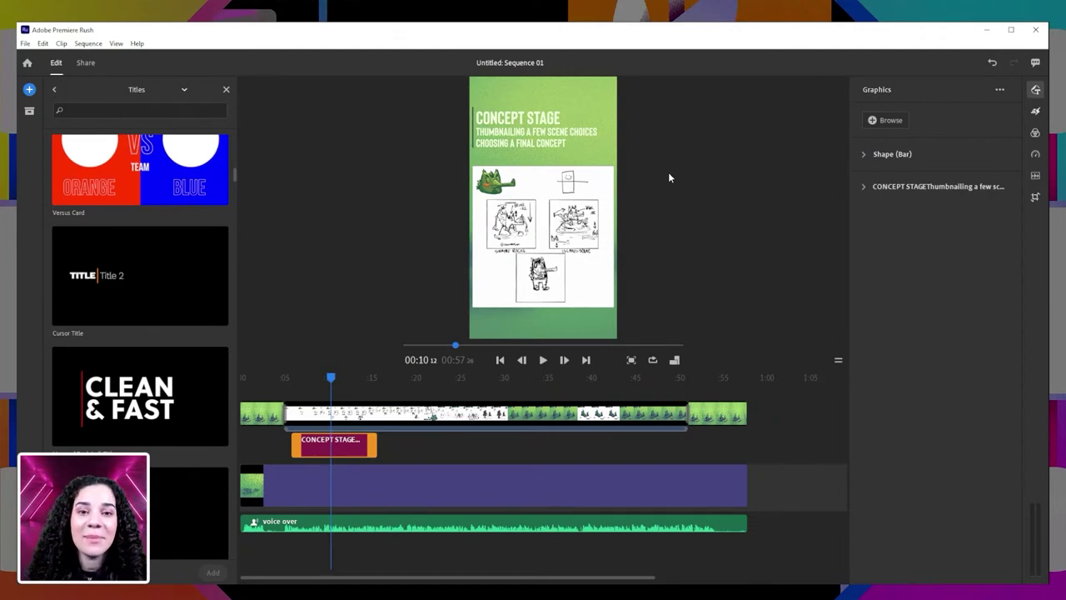
pyautogui.click(515, 146)
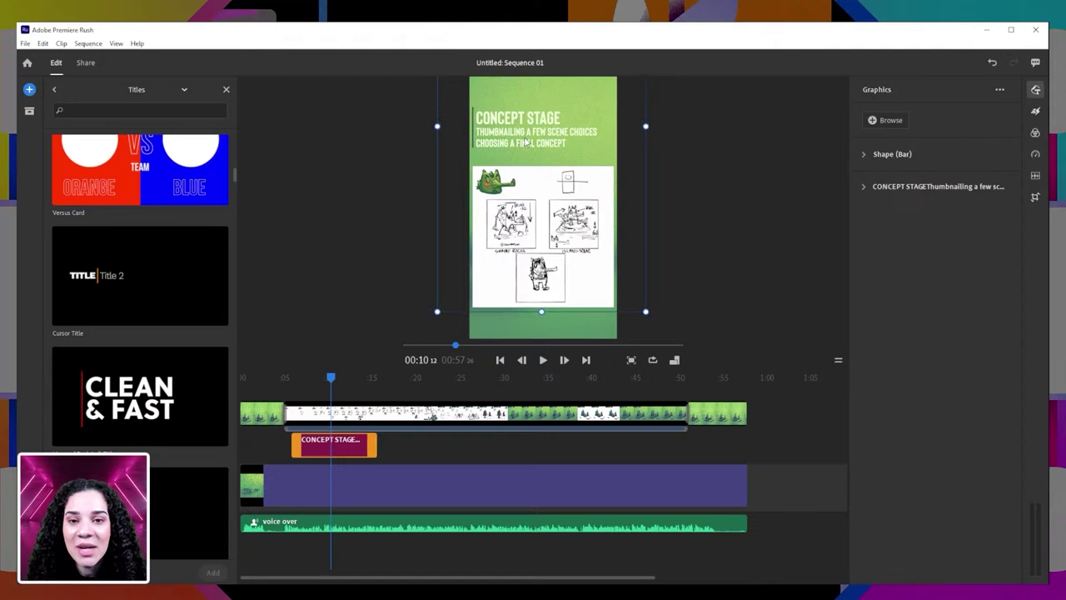
pyautogui.moveTo(526, 143); pyautogui.dragTo(527, 157)
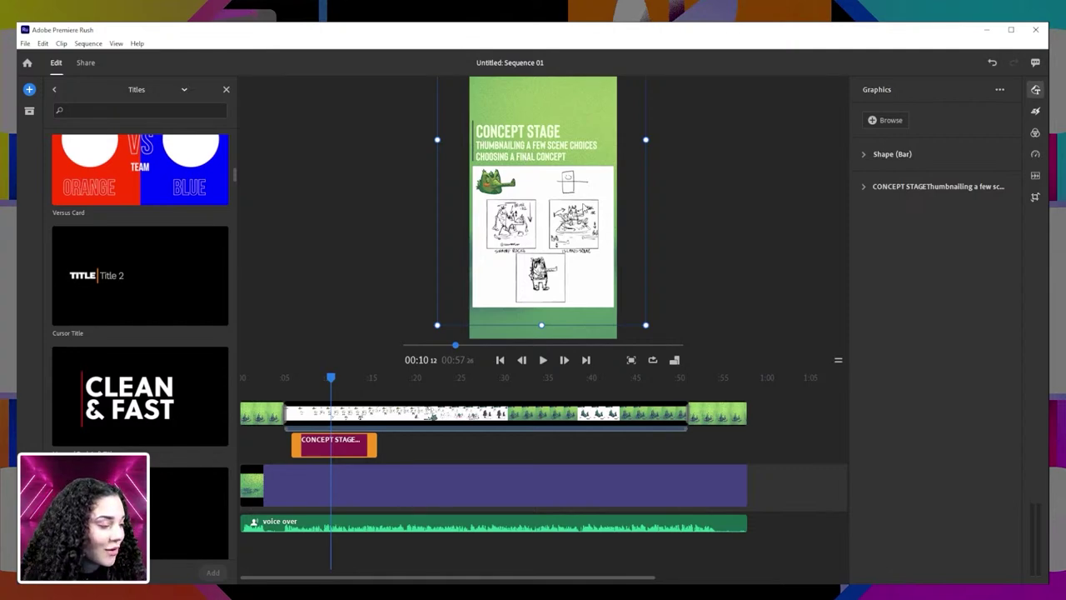
# - Play the sequence from about 00:03 to about 00:19 to review the concept stage title against the footage and voice over
pyautogui.moveTo(330, 377); pyautogui.dragTo(273, 381)
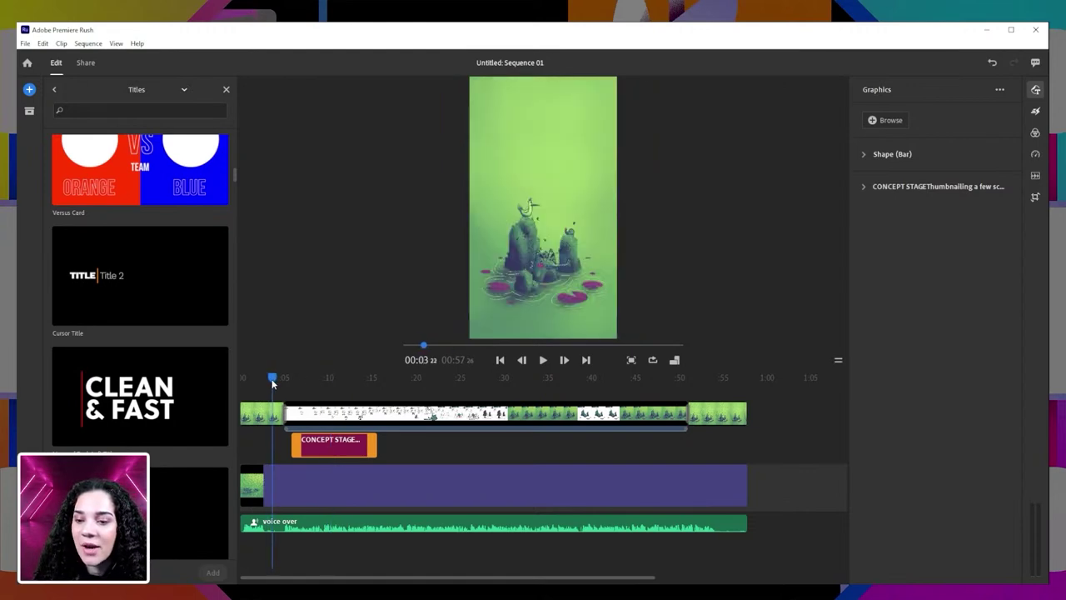
pyautogui.press('space')
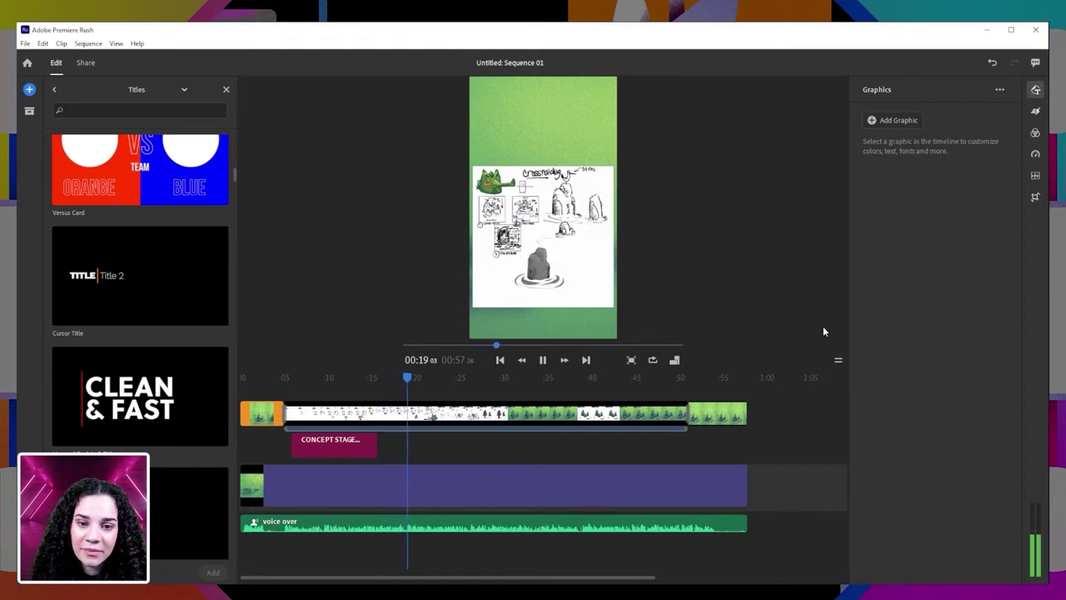
pyautogui.click(823, 332)
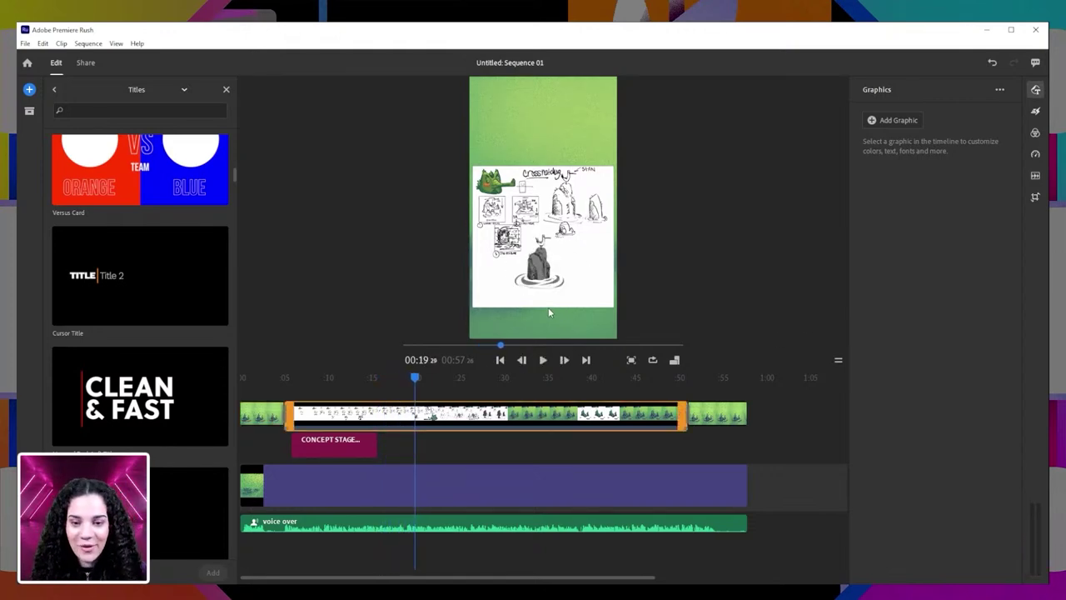
# - Duplicate the CONCEPT STAGE title clip and place the copy on the same track, starting at about 18 seconds
pyautogui.moveTo(415, 379)
pyautogui.mouseDown()
pyautogui.moveTo(372, 386)
pyautogui.moveTo(431, 388)
pyautogui.moveTo(374, 402)
pyautogui.moveTo(380, 397)
pyautogui.moveTo(411, 389)
pyautogui.moveTo(344, 445)
pyautogui.mouseUp()
pyautogui.click(344, 446)
pyautogui.rightClick(344, 445)
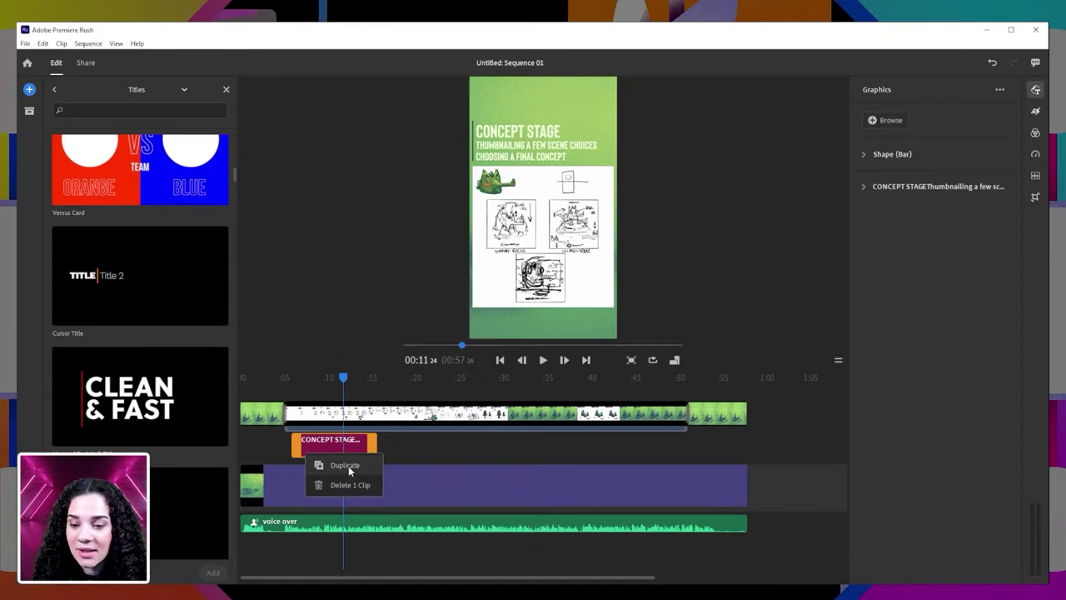
pyautogui.click(345, 465)
pyautogui.moveTo(333, 375); pyautogui.dragTo(440, 451)
# - Play the sequence from about 16 seconds to check the copied title's timing against the footage
pyautogui.moveTo(293, 379)
pyautogui.mouseDown()
pyautogui.moveTo(382, 389)
pyautogui.moveTo(322, 388)
pyautogui.moveTo(374, 388)
pyautogui.moveTo(354, 394)
pyautogui.moveTo(426, 392)
pyautogui.moveTo(389, 405)
pyautogui.moveTo(448, 395)
pyautogui.moveTo(400, 397)
pyautogui.moveTo(384, 409)
pyautogui.mouseUp()
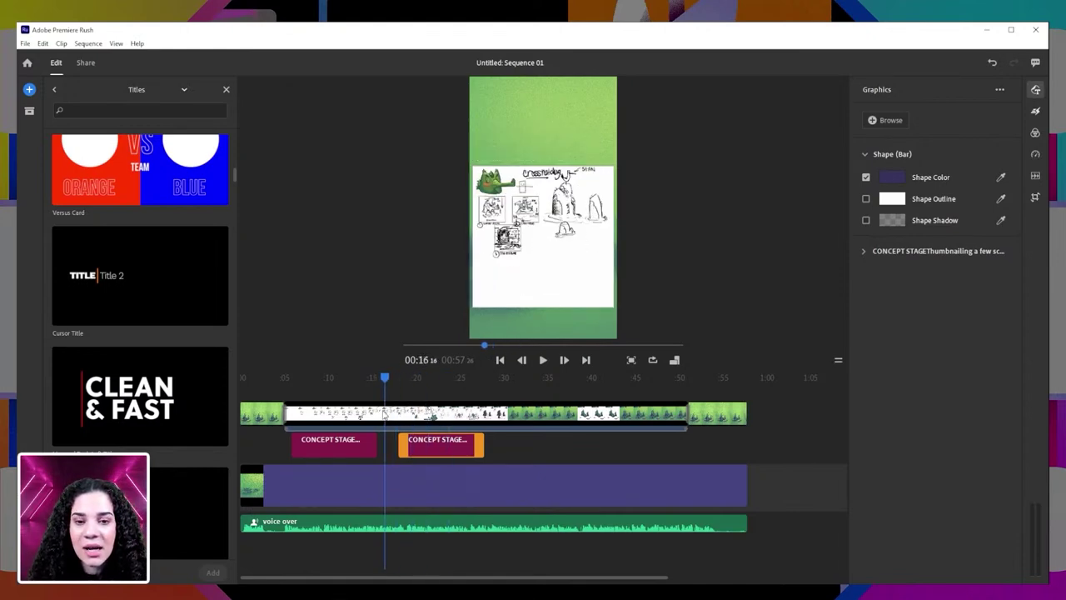
pyautogui.click(385, 415)
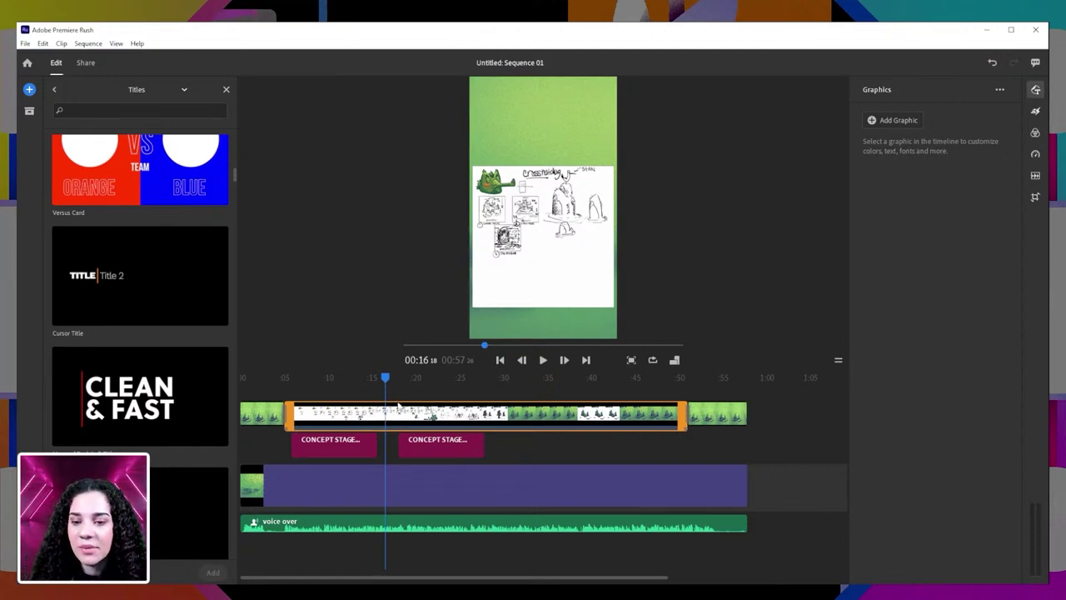
pyautogui.press('space')
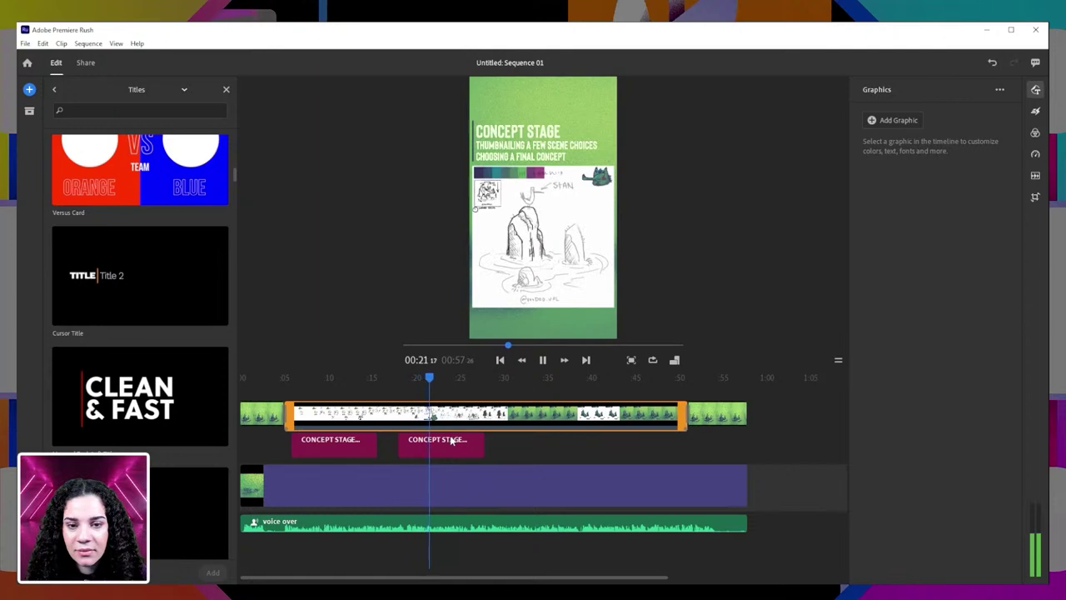
pyautogui.press('space')
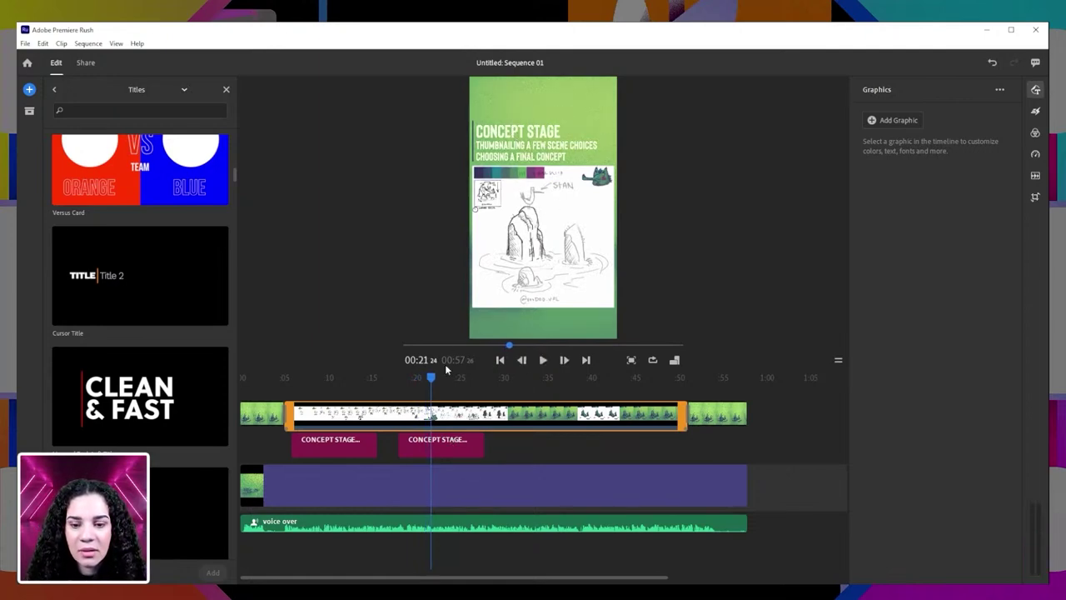
# - Replace the heading of the second title clip with "developing a look", leaving its two smaller lines in place
pyautogui.click(449, 447)
pyautogui.doubleClick(541, 143)
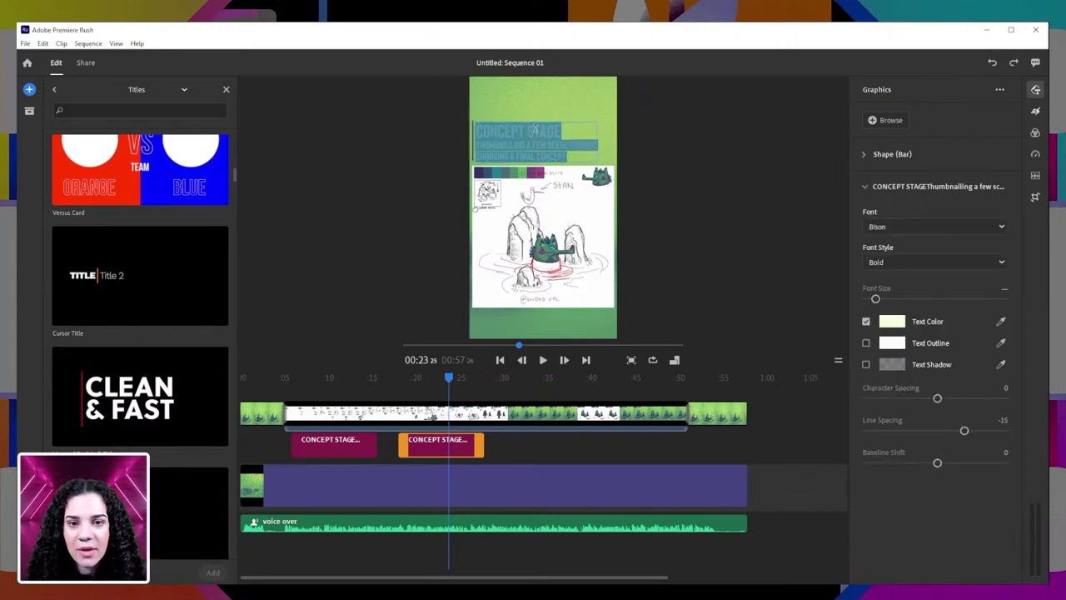
pyautogui.click(536, 130)
pyautogui.moveTo(559, 132); pyautogui.dragTo(478, 133)
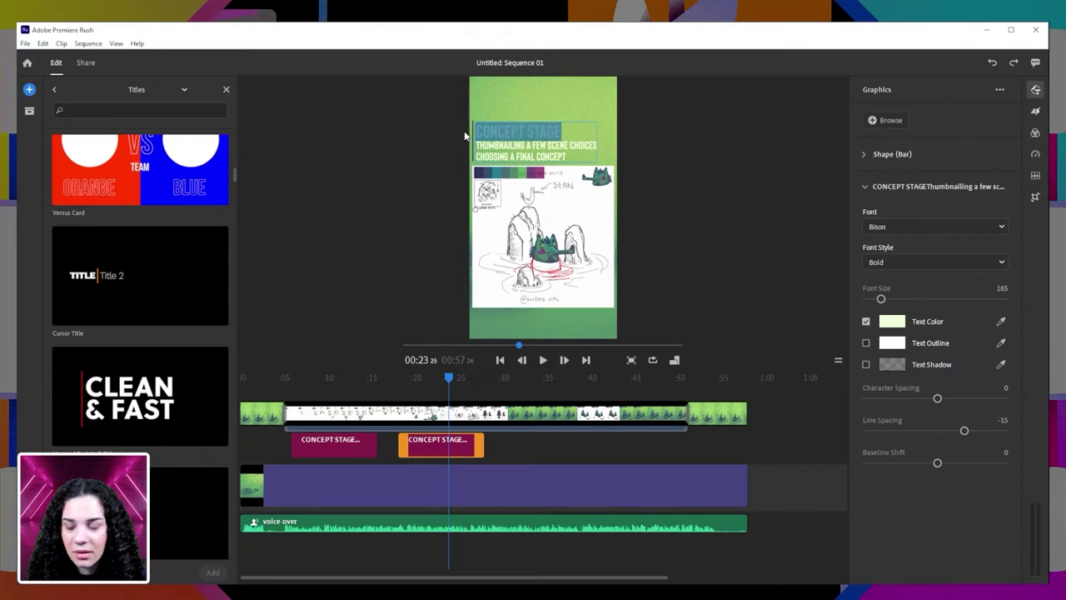
pyautogui.write('develop')
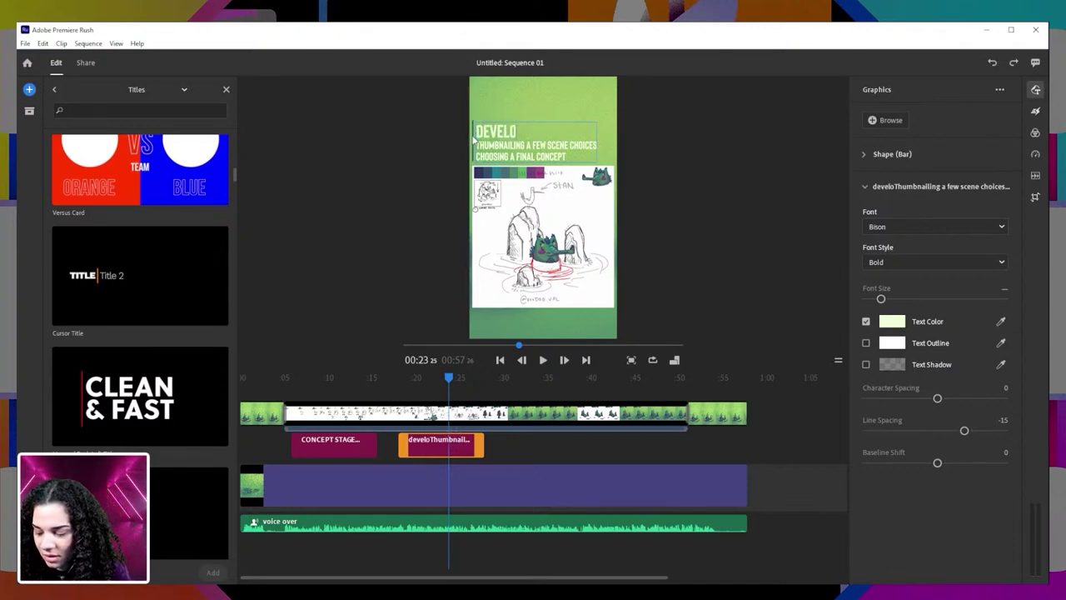
pyautogui.write('ing a ')
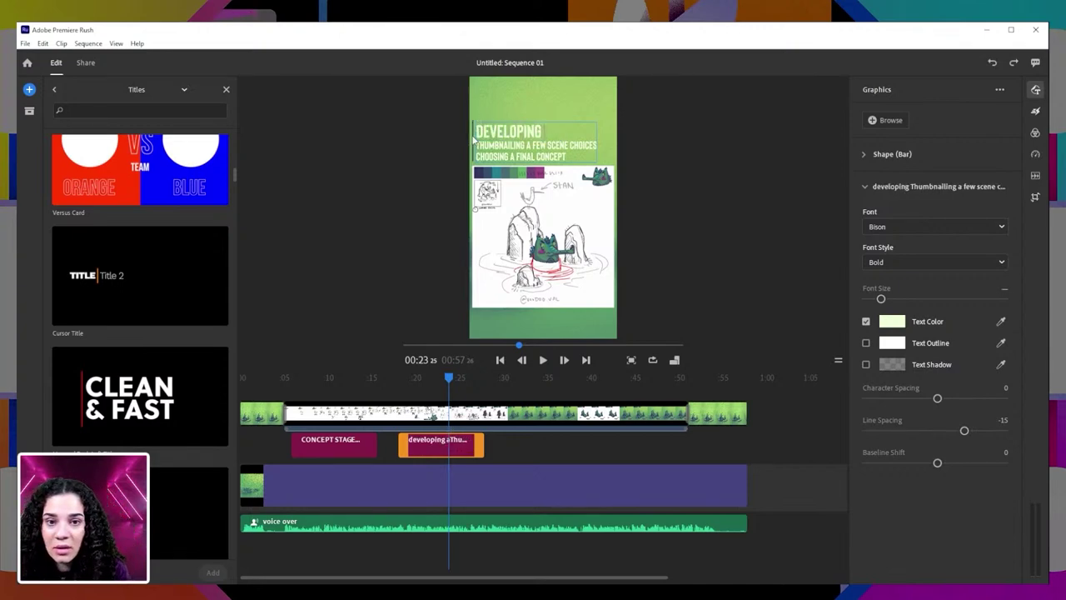
pyautogui.write('look')
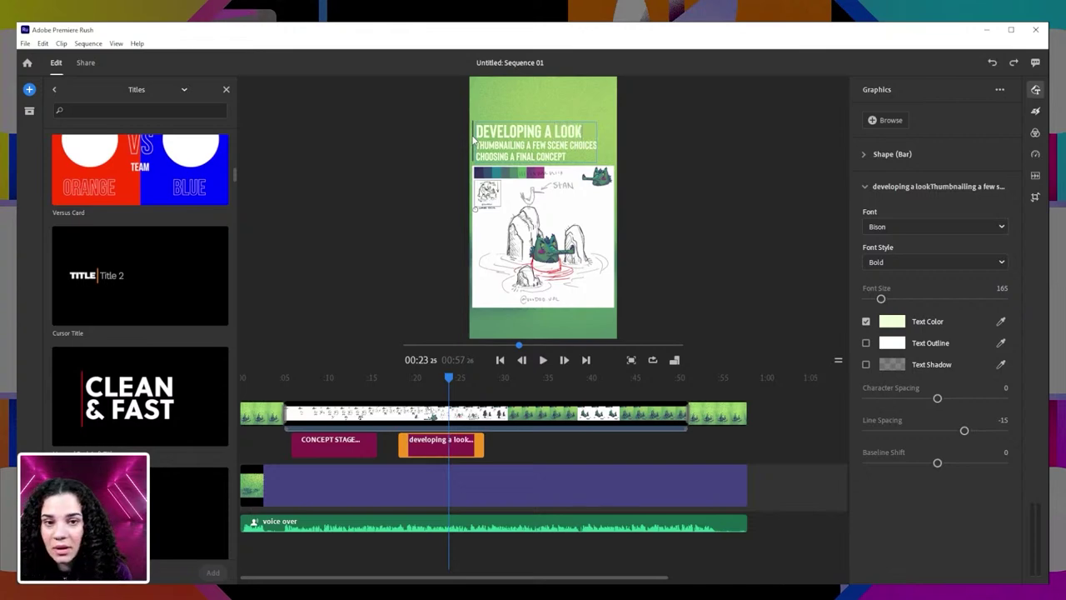
pyautogui.click(458, 454)
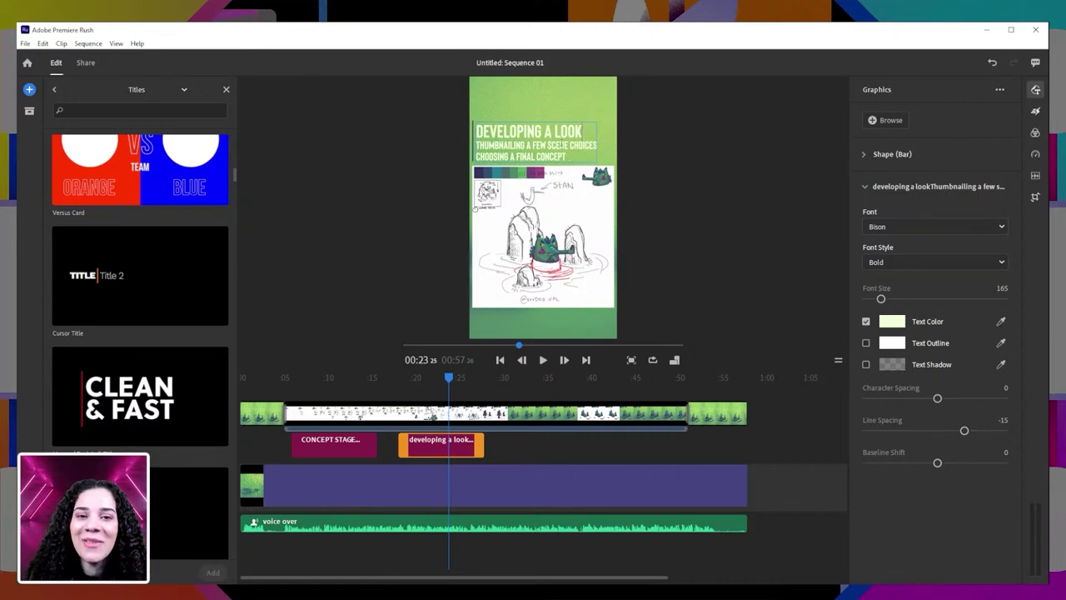
# - Replace the second title's smaller text under the heading with the line "testing brushes, textures and colors"
pyautogui.click(543, 145)
pyautogui.moveTo(568, 158); pyautogui.dragTo(452, 150)
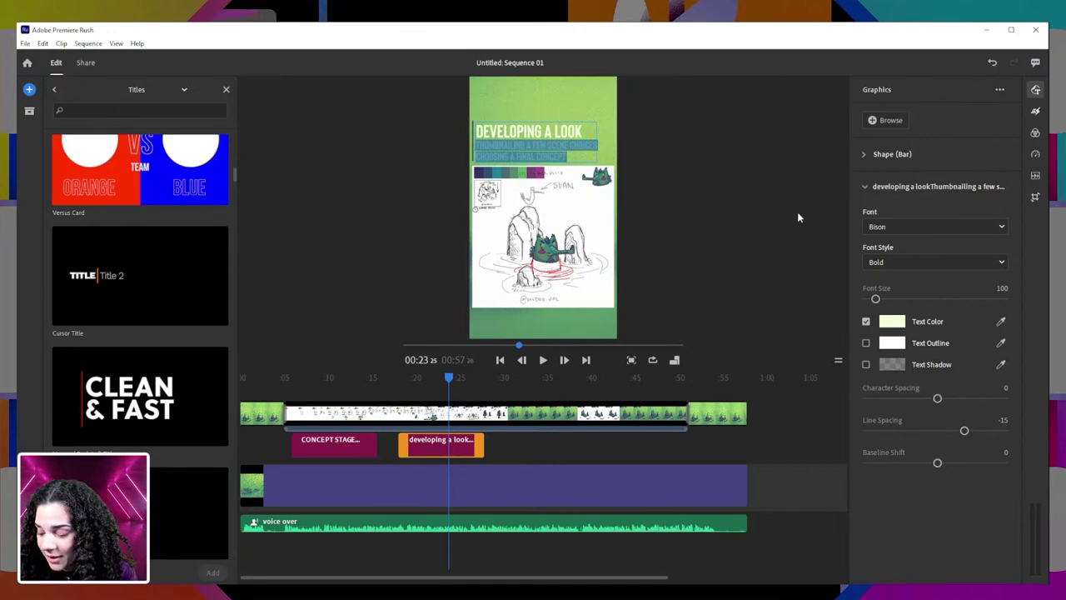
pyautogui.write('testing')
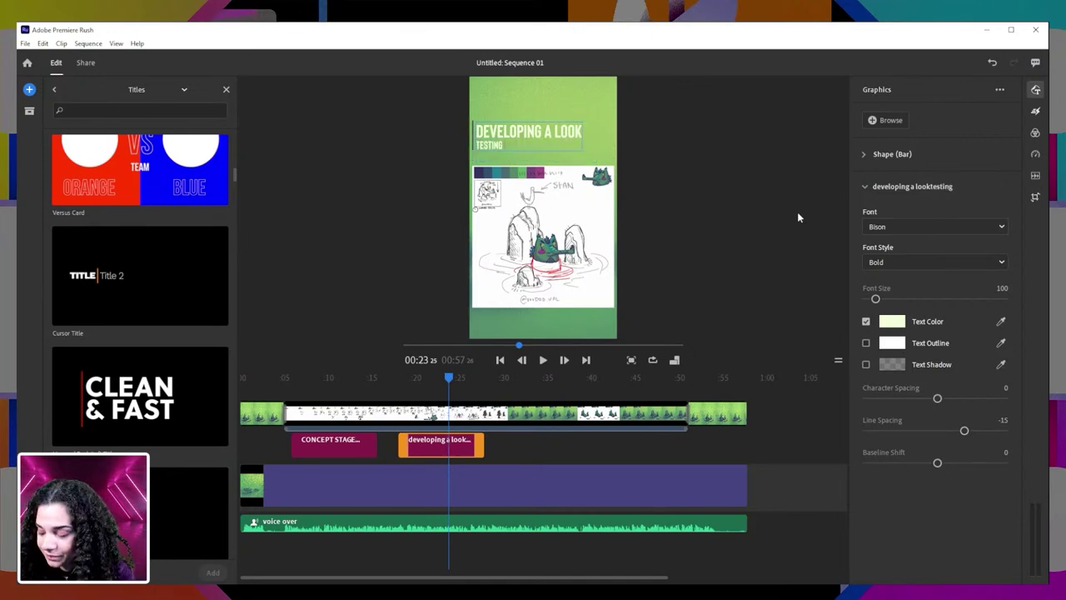
pyautogui.write(' colors')
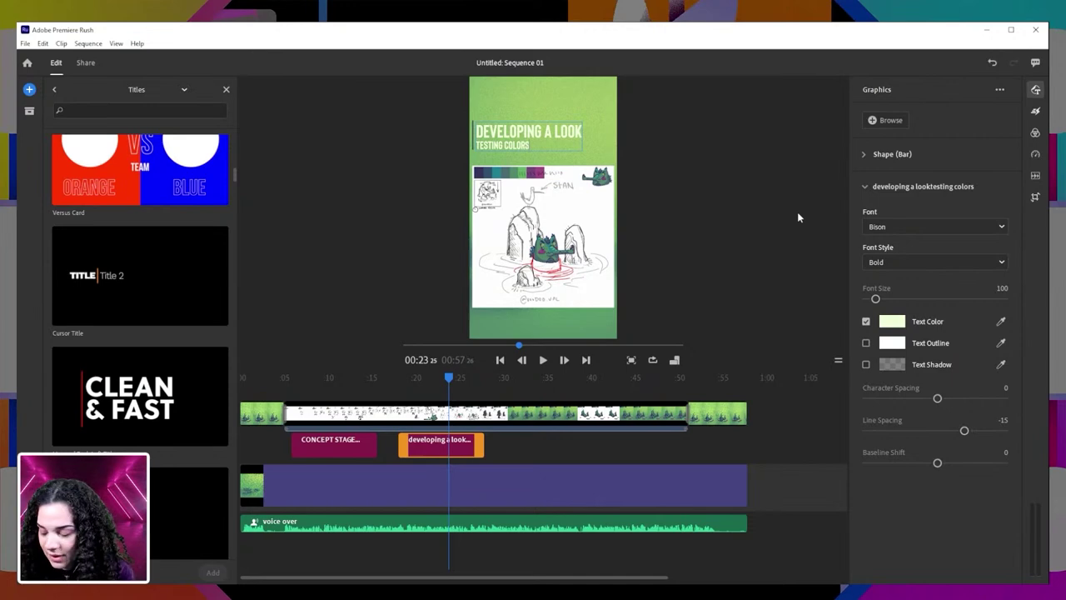
pyautogui.write(',')
pyautogui.hotkey('ctrl', 'BackSpace')
pyautogui.write('brushes')
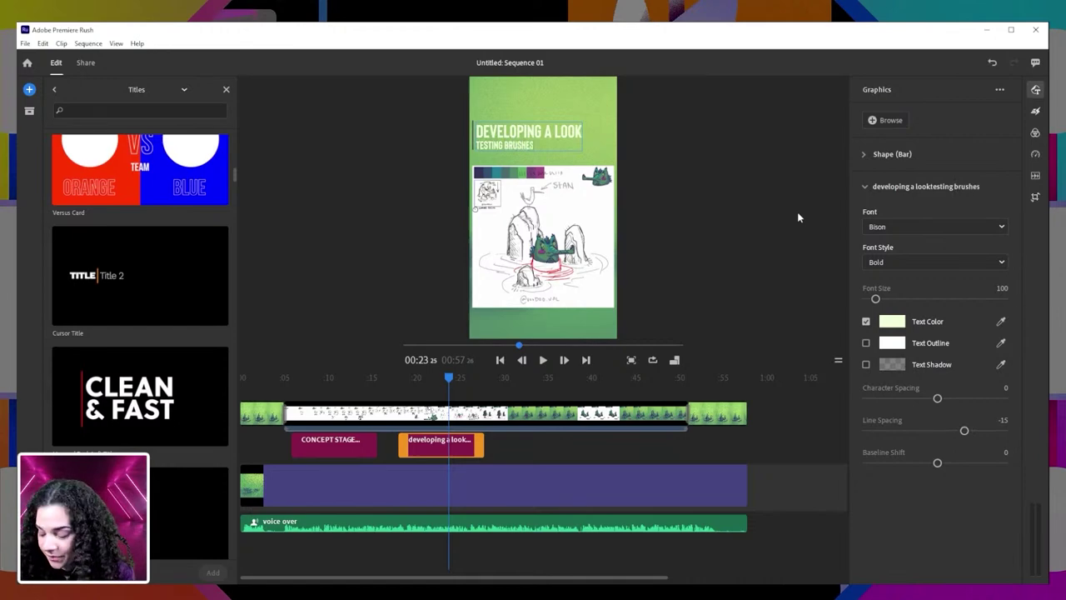
pyautogui.write(', textures')
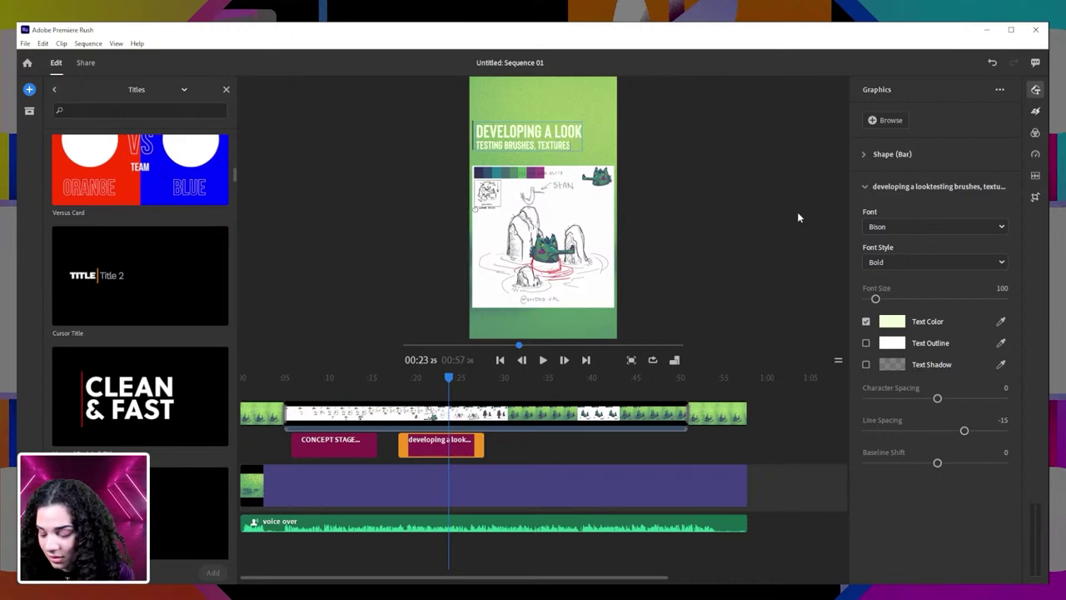
pyautogui.write(' and')
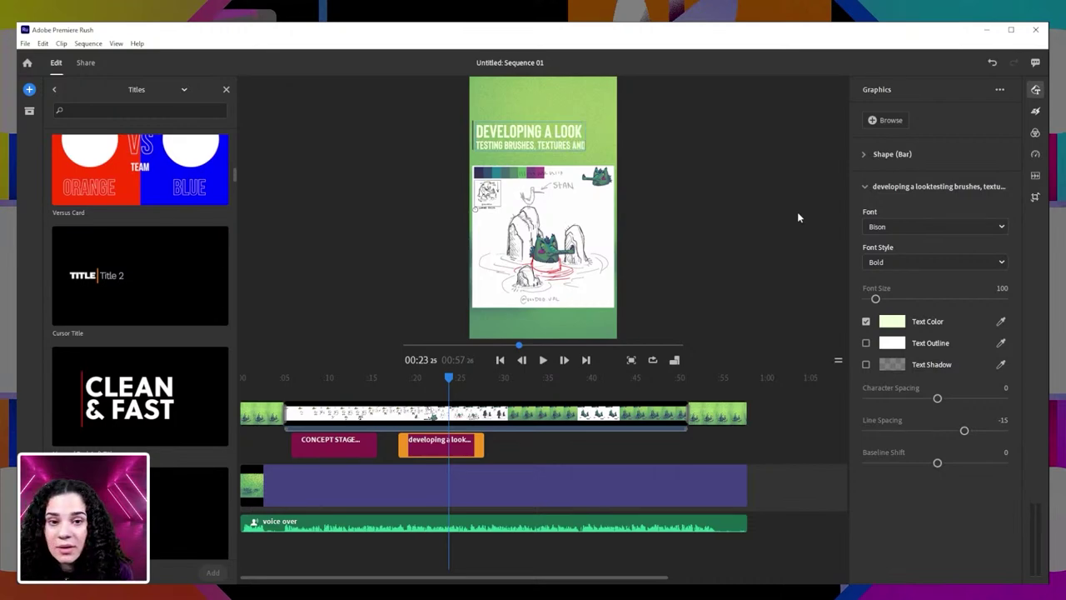
pyautogui.write(' colors')
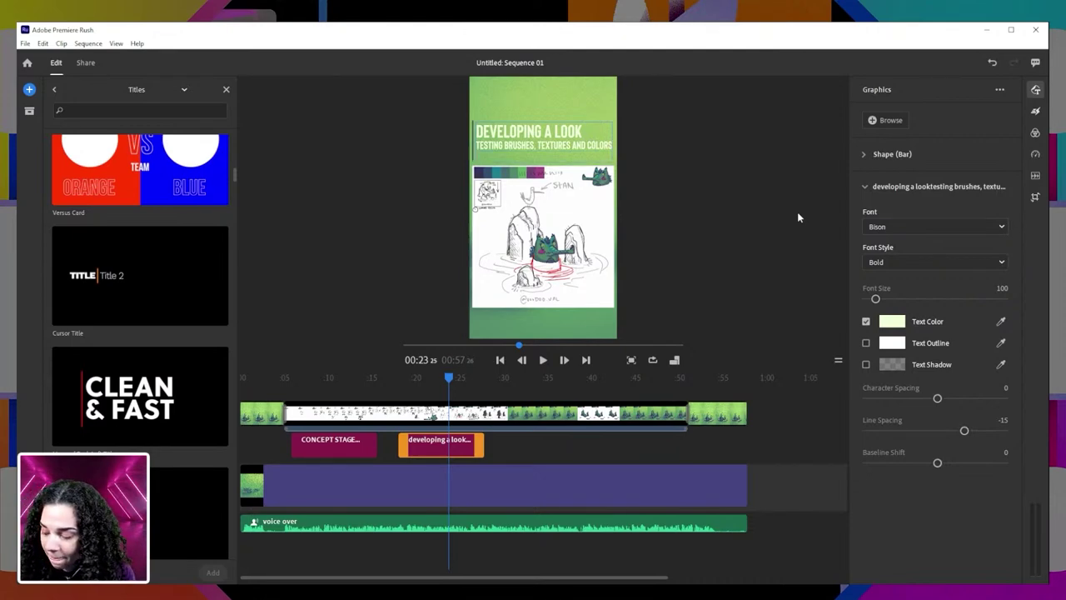
pyautogui.write('settling')
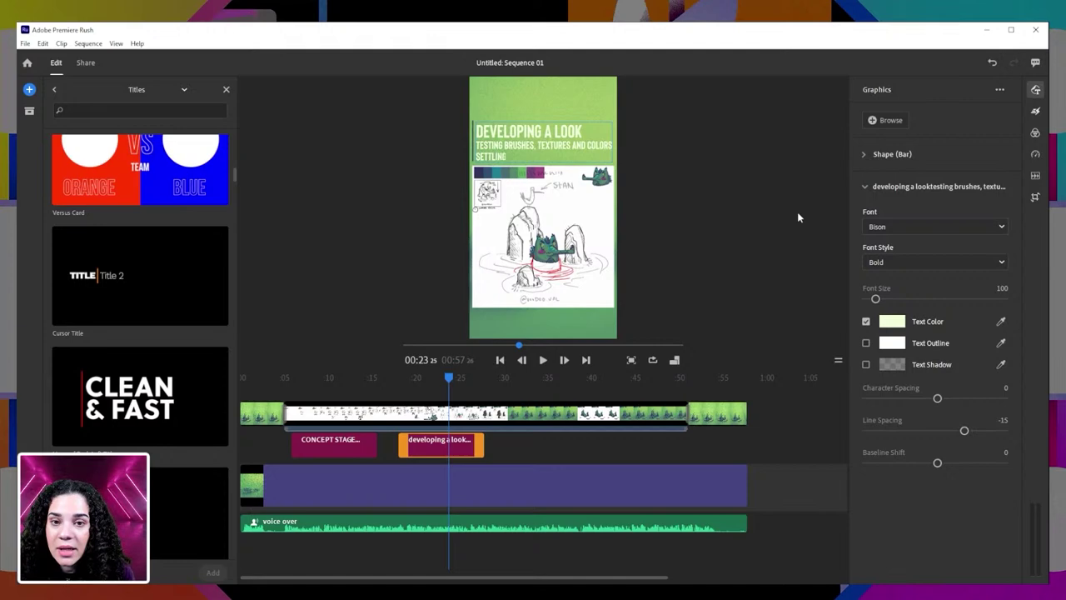
pyautogui.press('BackSpace')
pyautogui.press('BackSpace')
pyautogui.press('BackSpace')
pyautogui.press('BackSpace')
pyautogui.press('BackSpace')
pyautogui.press('BackSpace')
pyautogui.press('BackSpace')
pyautogui.press('BackSpace')
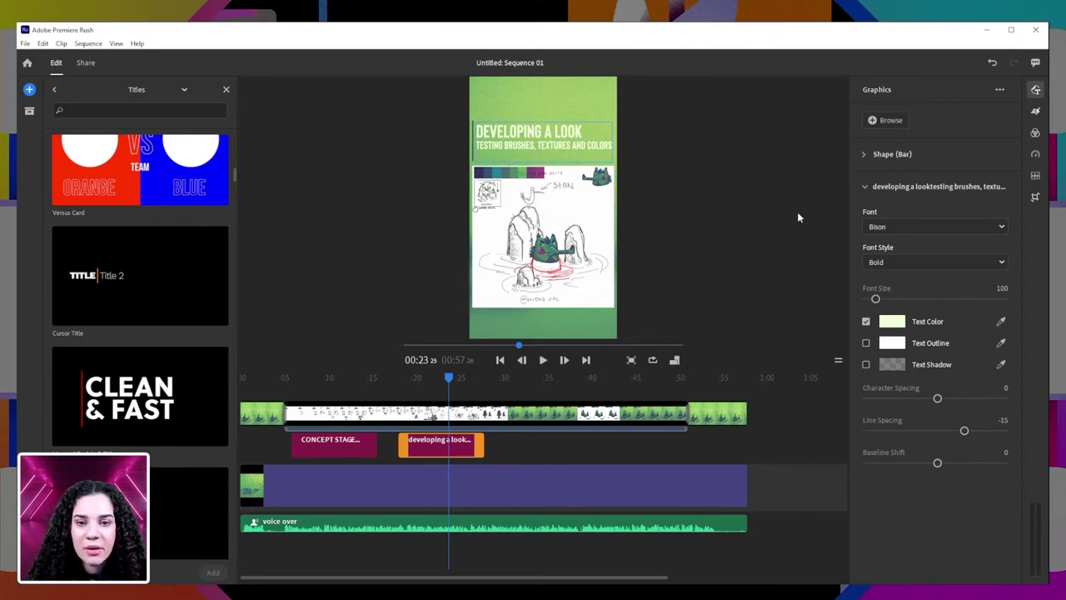
# - Add "choosing a final look for the project" as the last line of the second title
pyautogui.write('choose')
pyautogui.press('BackSpace')
pyautogui.write('ing a final loo')
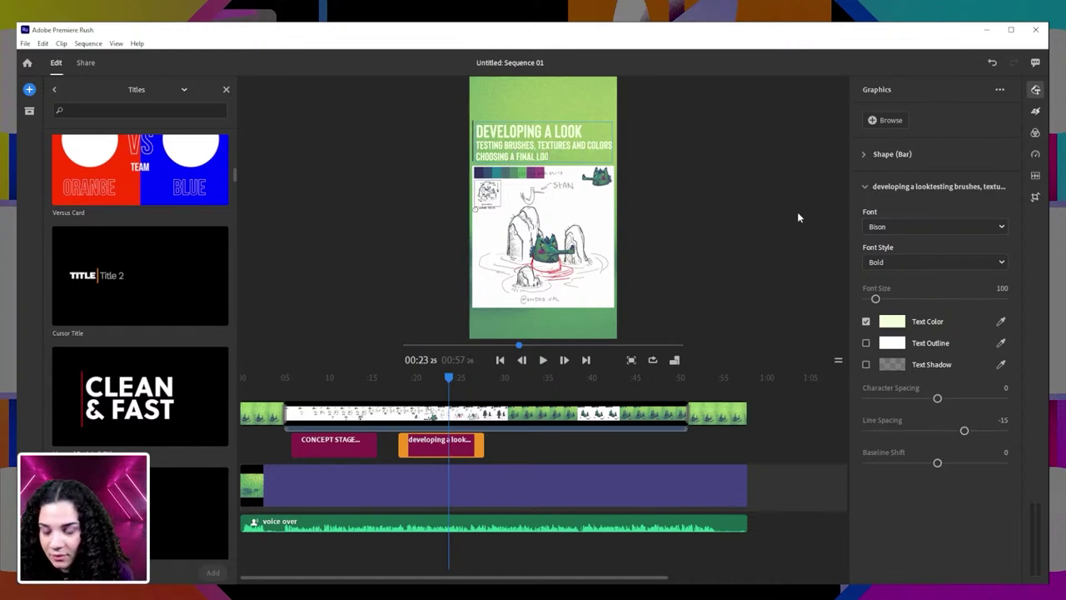
pyautogui.write('k for the')
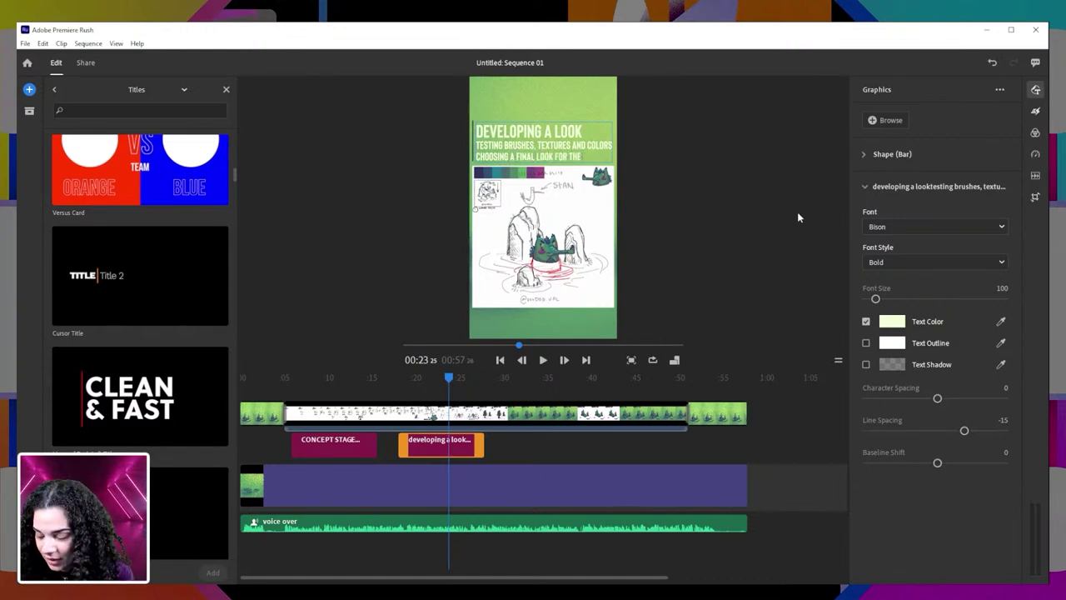
pyautogui.write(' project')
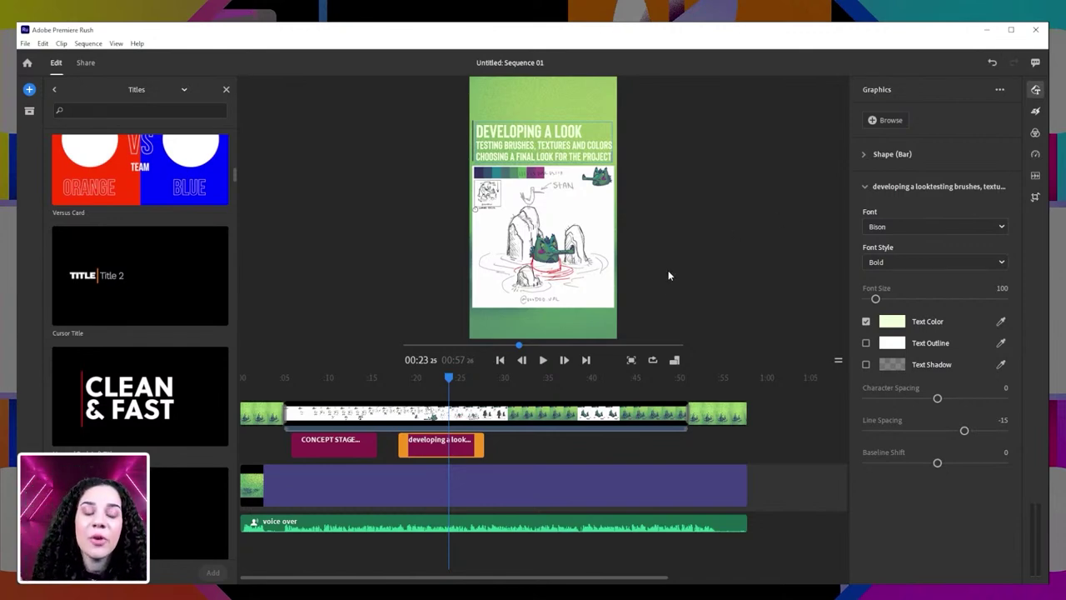
# - Play the sequence from about 17 seconds and extend the "developing a look" title clip to end at about 35 seconds
pyautogui.moveTo(449, 378); pyautogui.dragTo(388, 389)
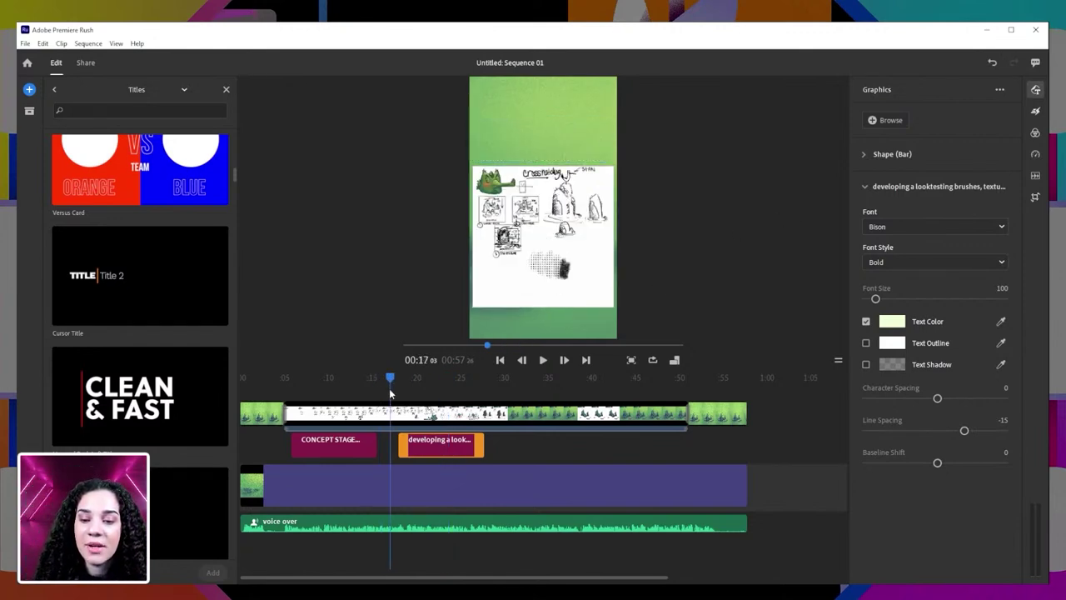
pyautogui.click(392, 413)
pyautogui.click(543, 360)
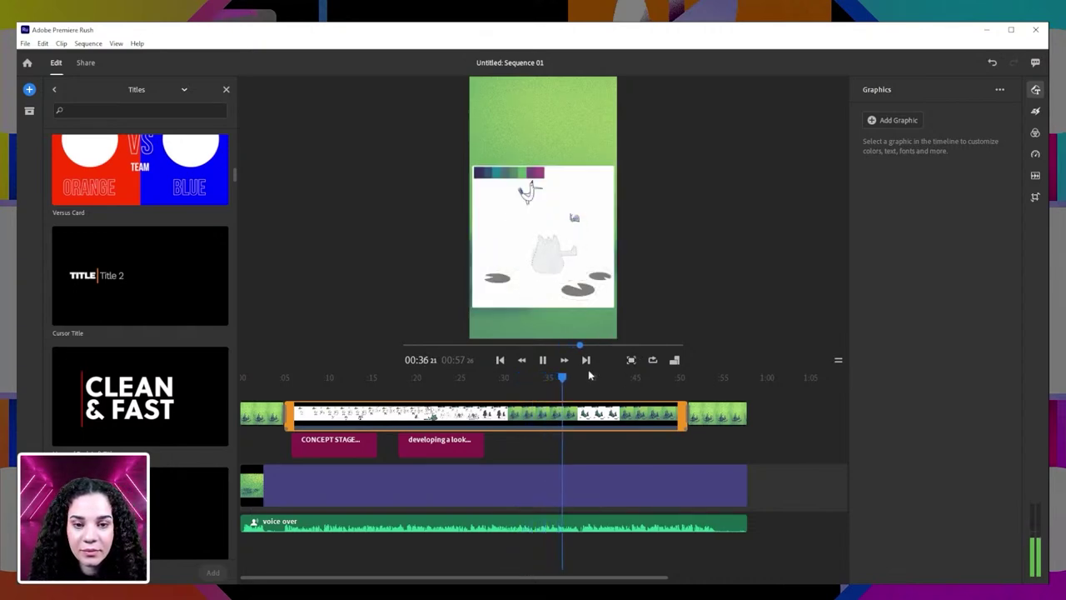
pyautogui.press('space')
pyautogui.moveTo(569, 377); pyautogui.dragTo(427, 377)
pyautogui.moveTo(480, 446); pyautogui.dragTo(545, 446)
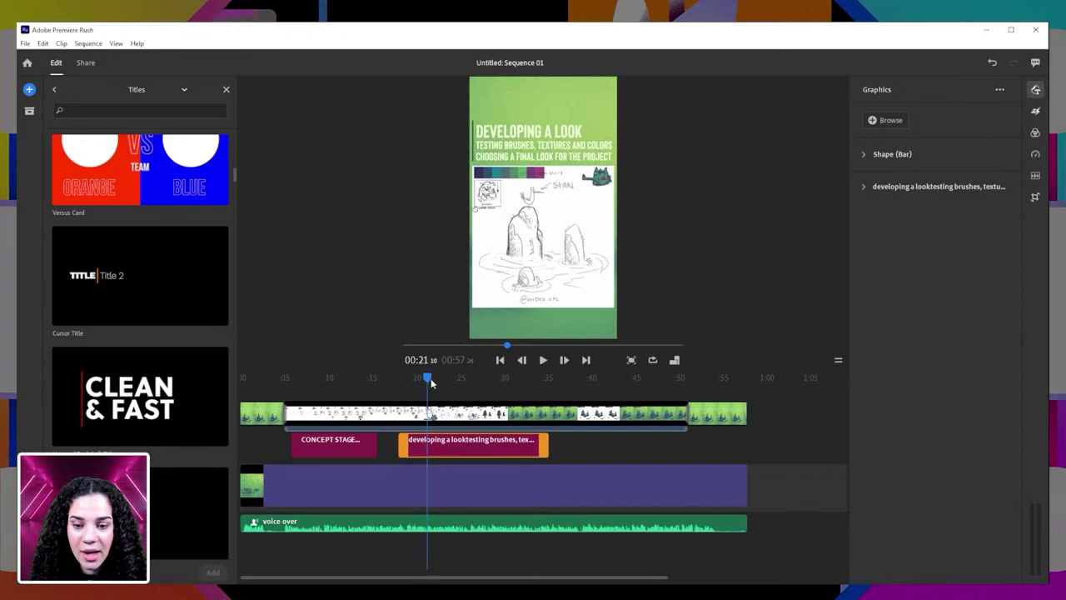
# - Preview the end of the "developing a look" title and trim the clip to end at about 34 seconds
pyautogui.click(527, 397)
pyautogui.press('space')
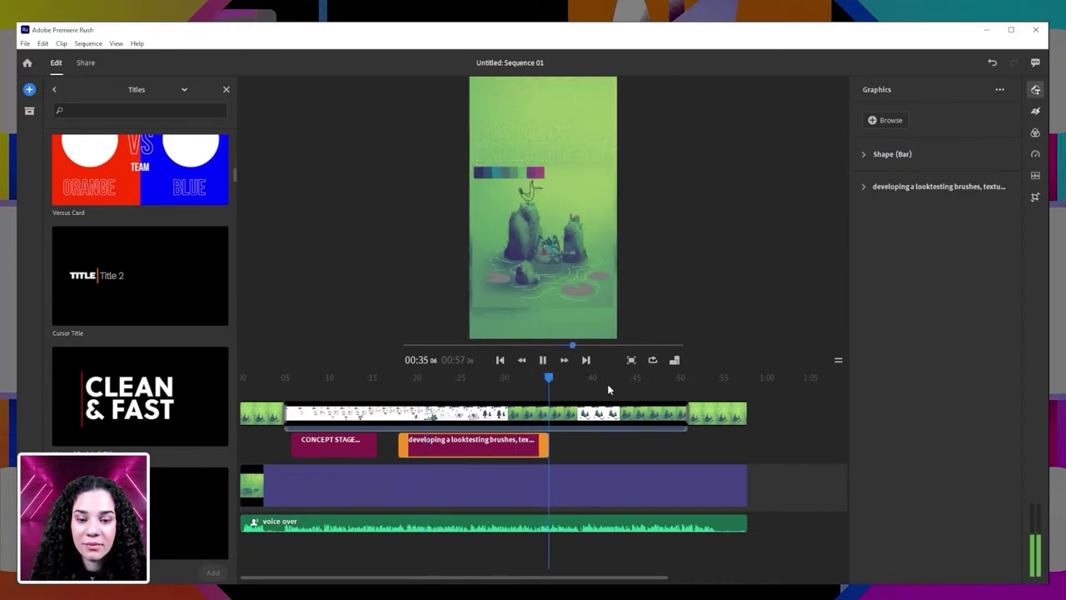
pyautogui.moveTo(558, 378)
pyautogui.mouseDown()
pyautogui.moveTo(528, 379)
pyautogui.moveTo(558, 392)
pyautogui.moveTo(544, 390)
pyautogui.mouseUp()
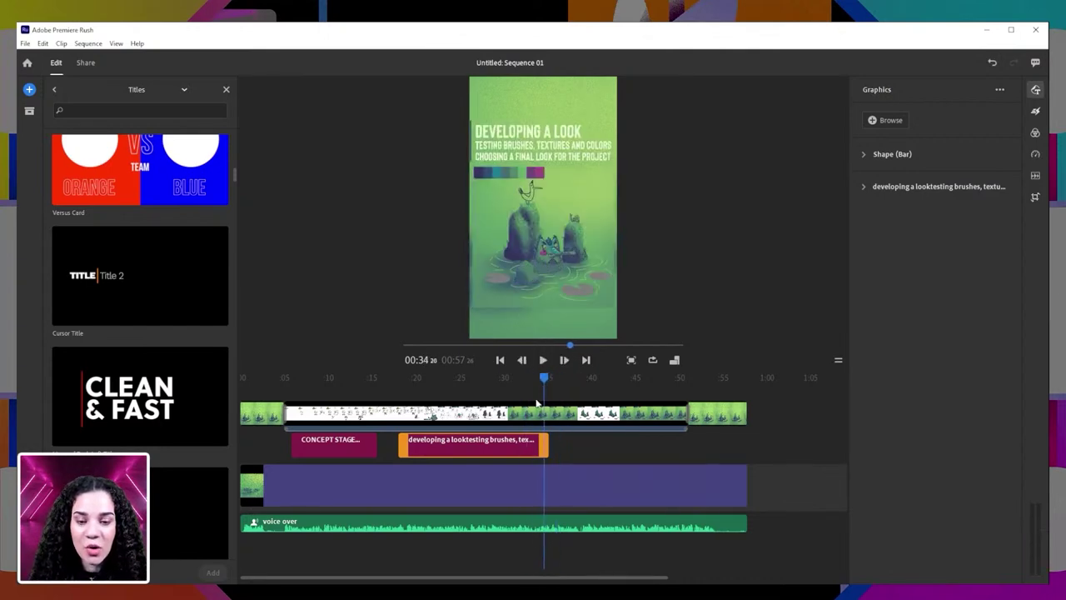
pyautogui.moveTo(545, 442); pyautogui.dragTo(537, 442)
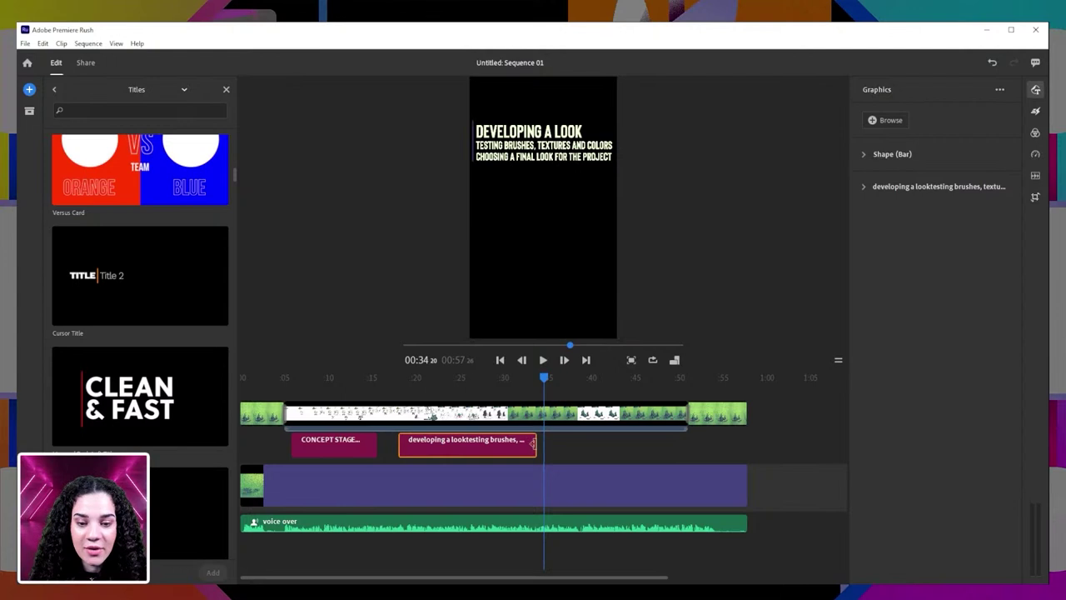
pyautogui.click(516, 382)
pyautogui.press('space')
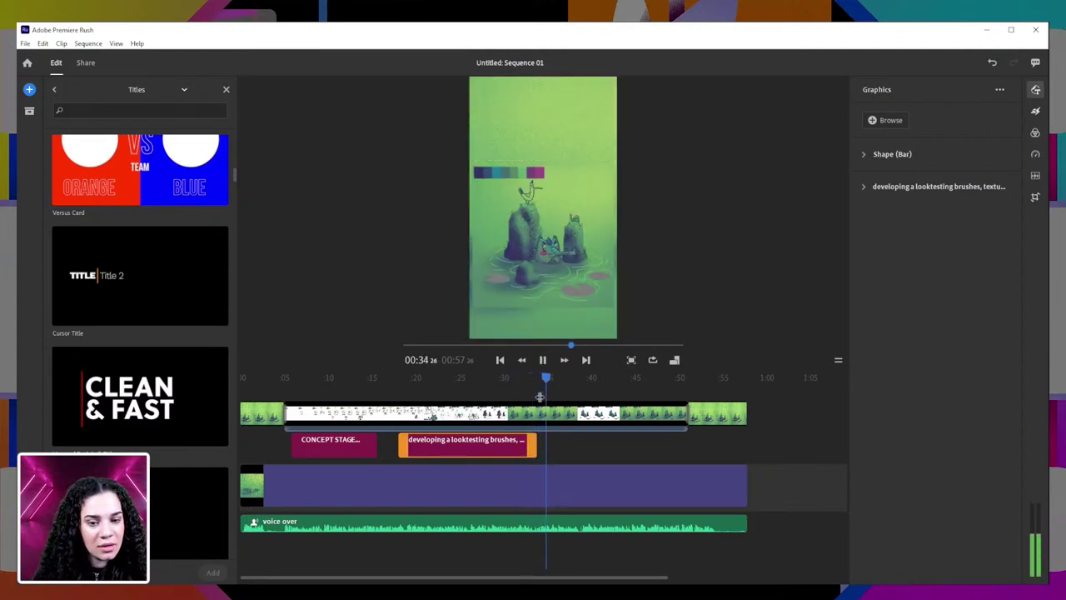
# - Duplicate the "developing a look" title clip and place the copy on the same track, starting at about 35 seconds
pyautogui.click(529, 414)
pyautogui.click(494, 450)
pyautogui.rightClick(456, 452)
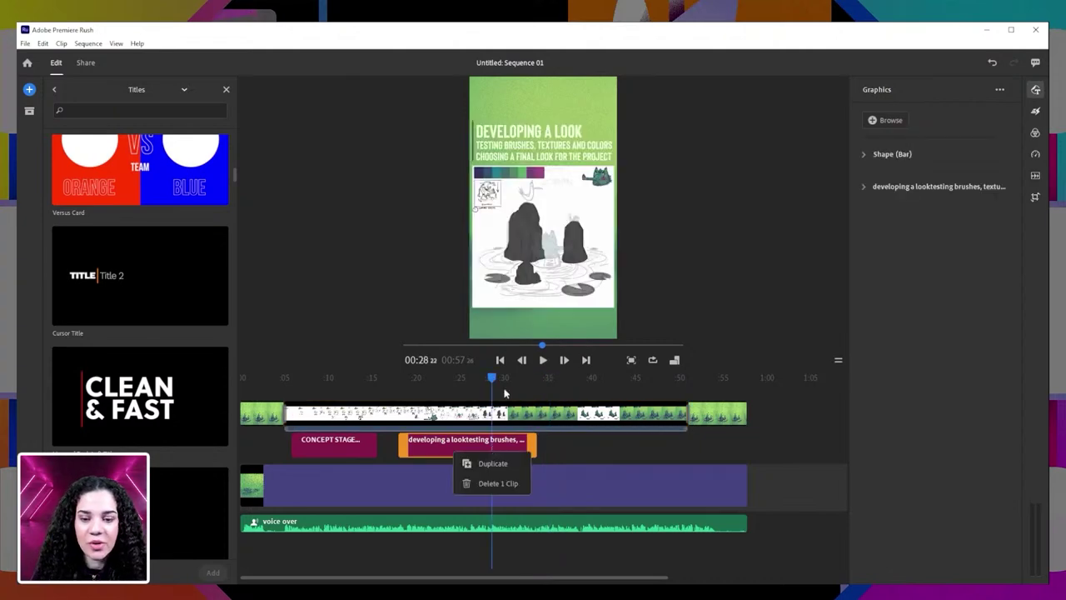
pyautogui.click(491, 463)
pyautogui.moveTo(461, 386); pyautogui.dragTo(604, 446)
# - Play the sequence from about 35 seconds to check where the third title comes in, and select that title clip
pyautogui.moveTo(398, 379); pyautogui.dragTo(544, 392)
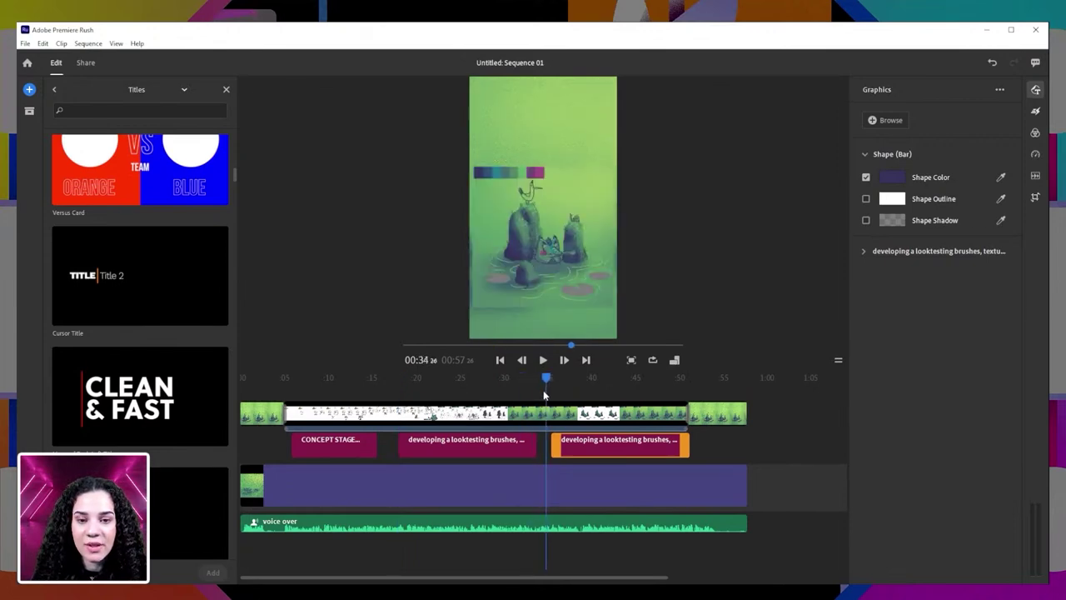
pyautogui.click(550, 408)
pyautogui.press('space')
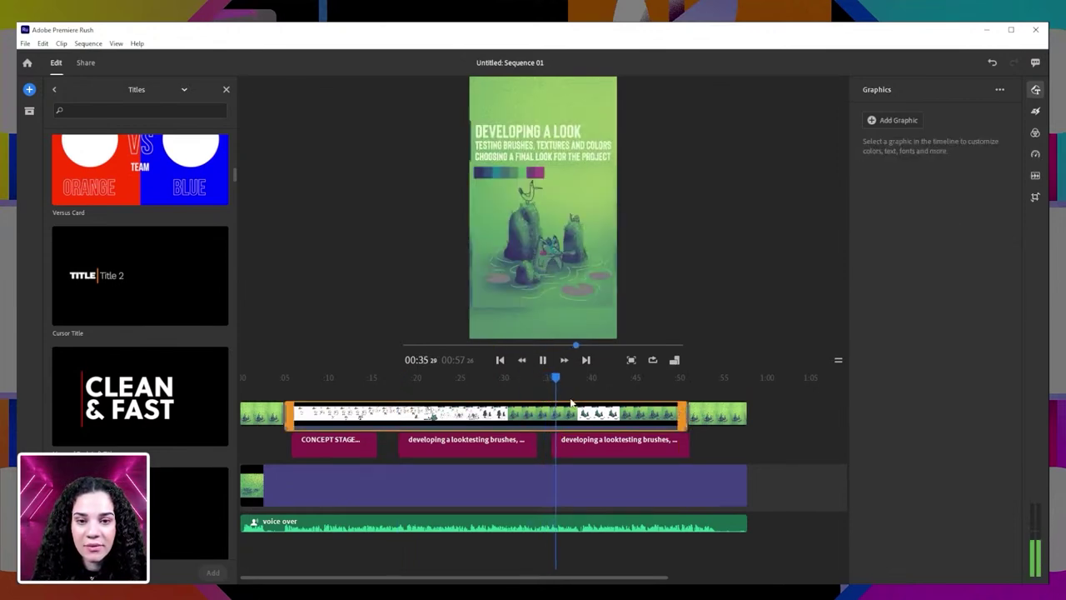
pyautogui.press('space')
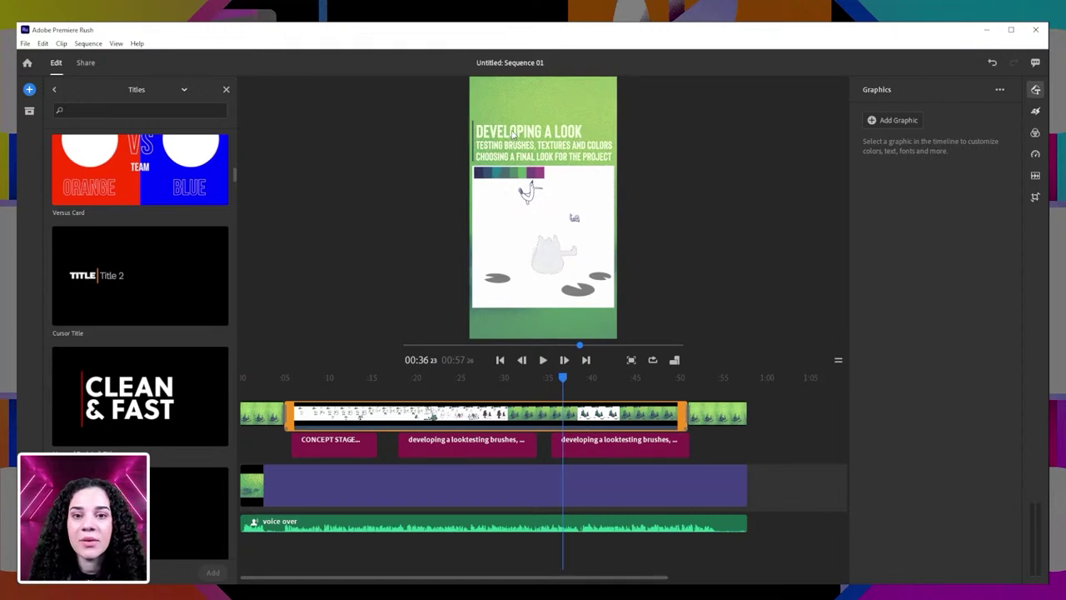
pyautogui.click(596, 441)
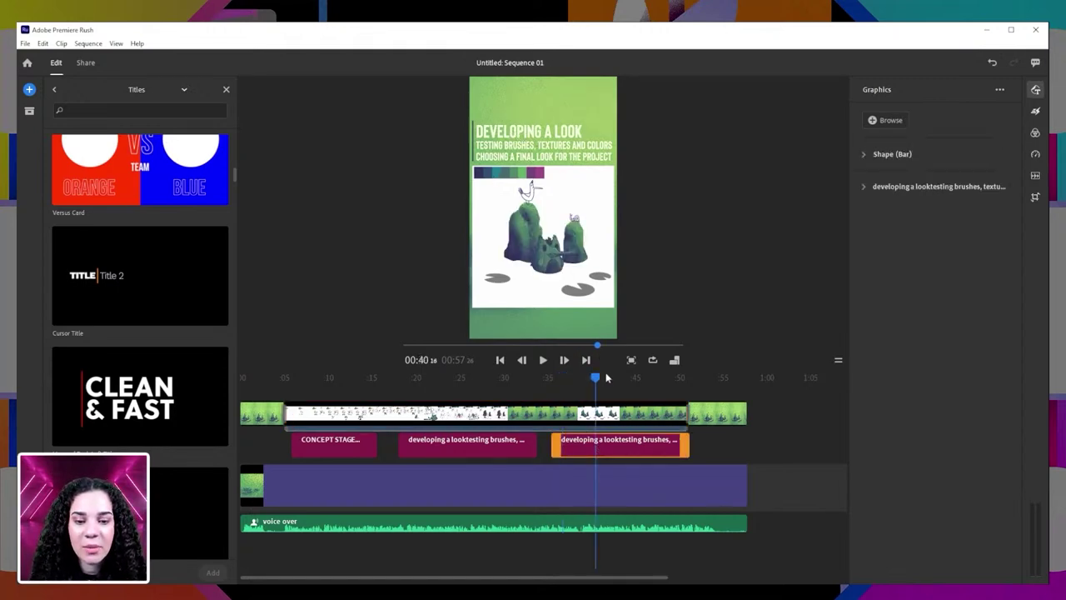
# - Replace the heading of the third title with "Isolating files", keeping it on its own line above the subtitle
pyautogui.click(537, 137)
pyautogui.click(537, 137)
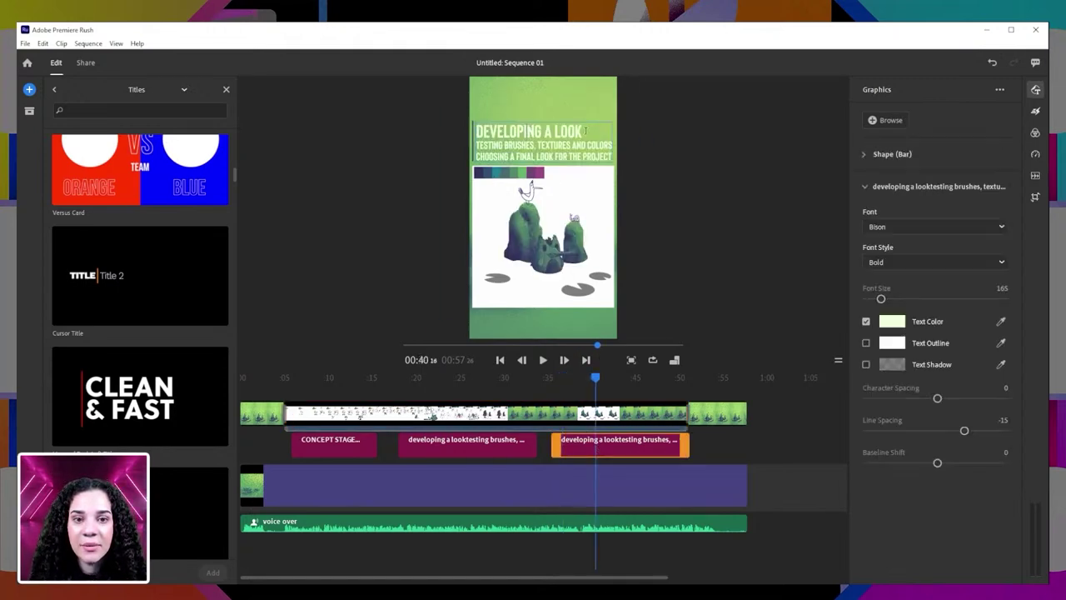
pyautogui.moveTo(583, 131); pyautogui.dragTo(473, 132)
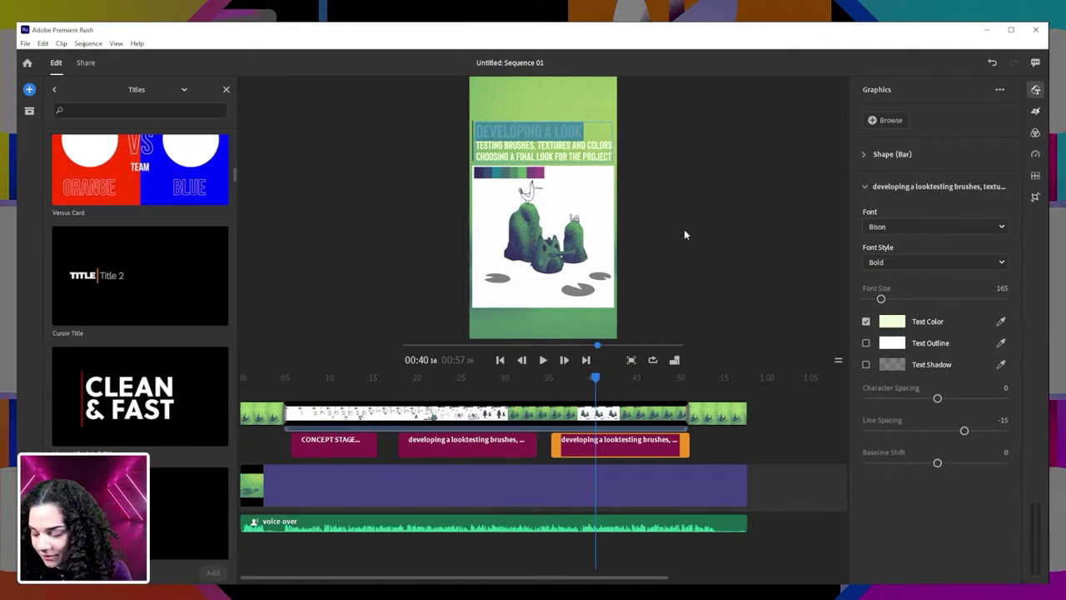
pyautogui.write('Isolating')
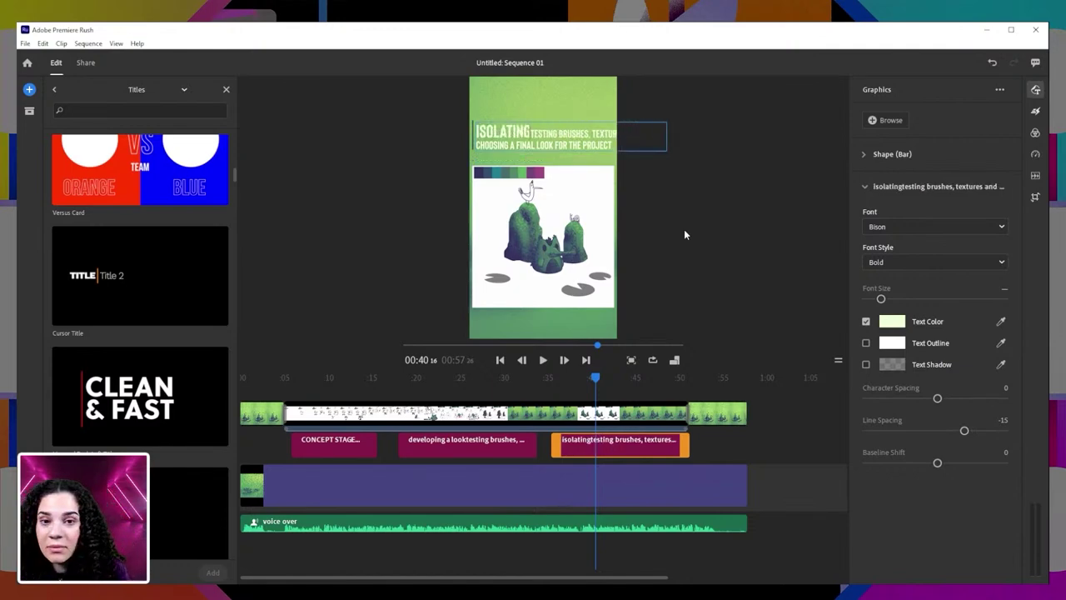
pyautogui.write(' files')
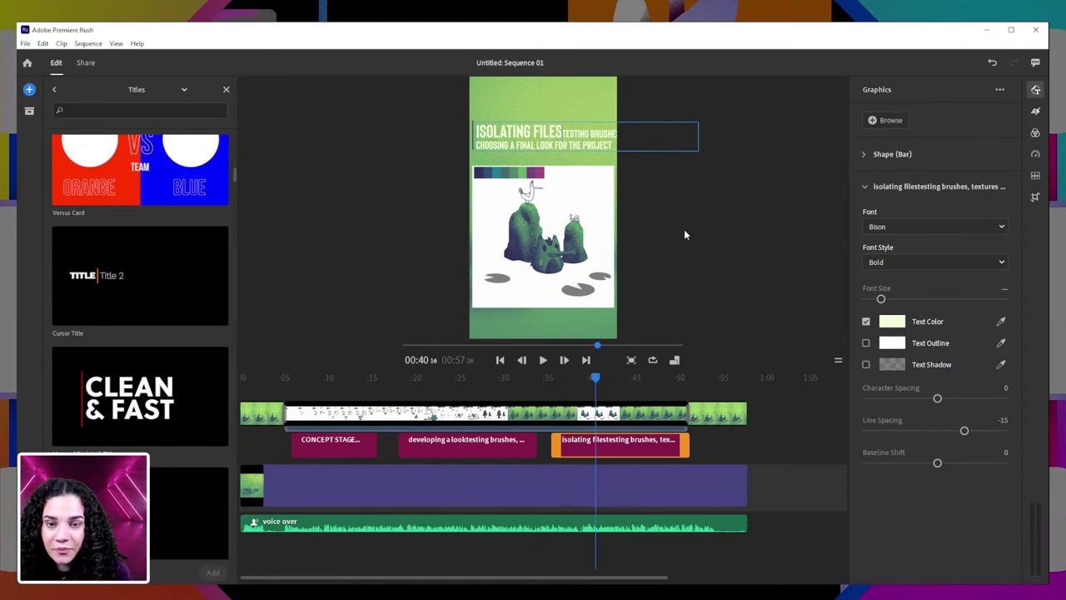
pyautogui.press('Return')
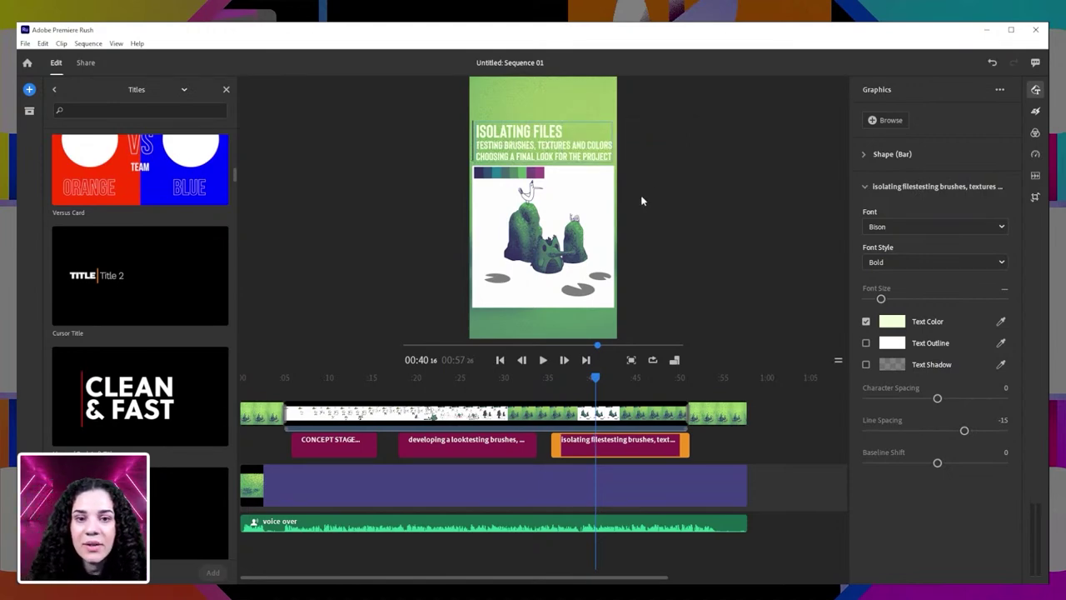
# - Replace the third title's two subtitle lines with "separating and prepping elements for the animation process"
pyautogui.tripleClick(552, 146)
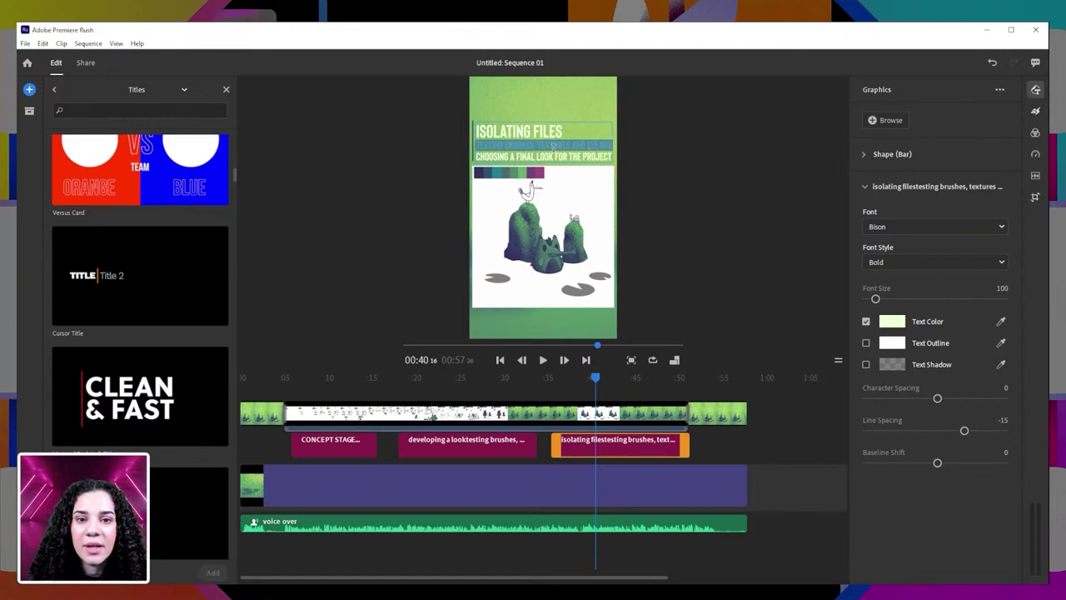
pyautogui.click(609, 155)
pyautogui.moveTo(609, 155); pyautogui.dragTo(444, 148)
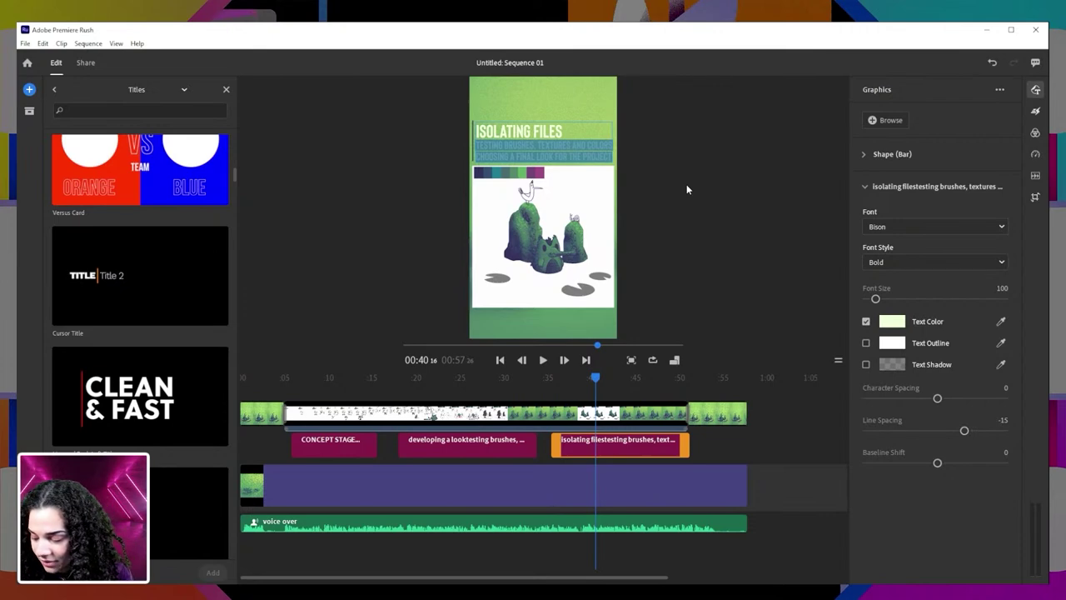
pyautogui.write('separating')
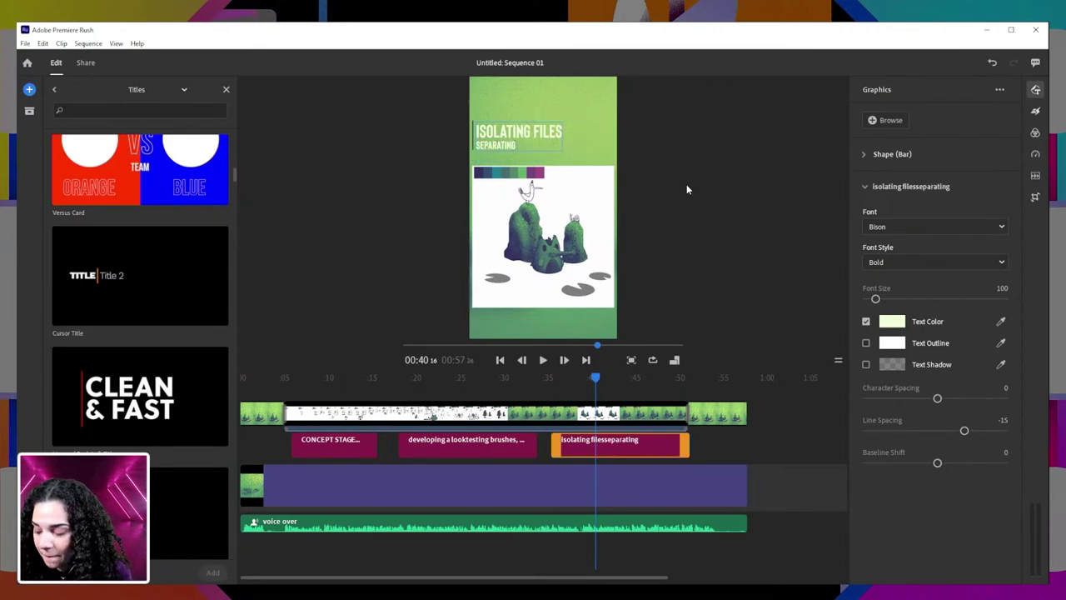
pyautogui.write('d prepping e')
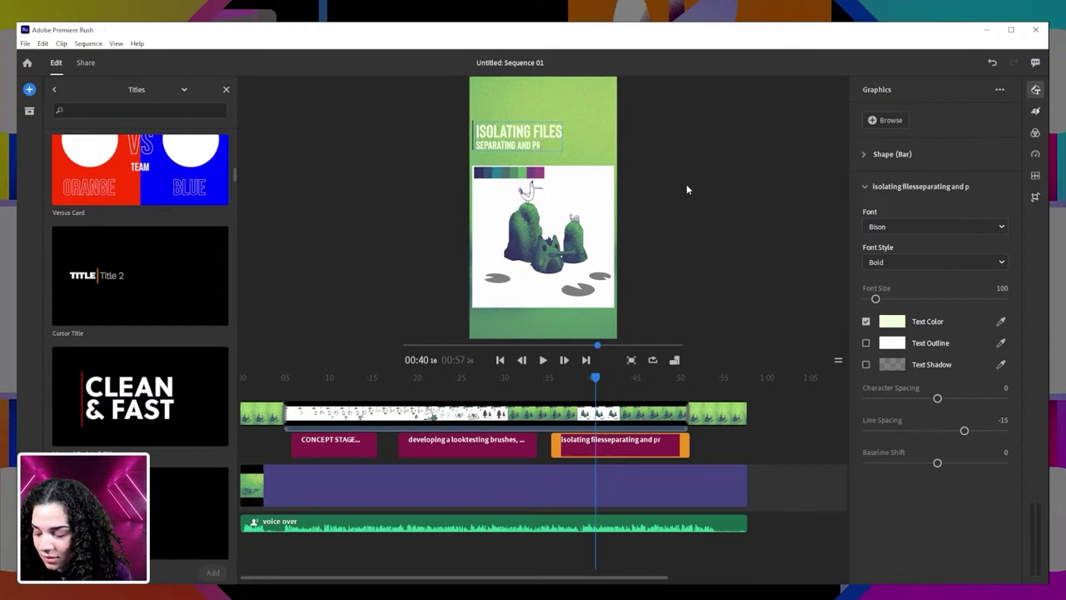
pyautogui.write('lements for')
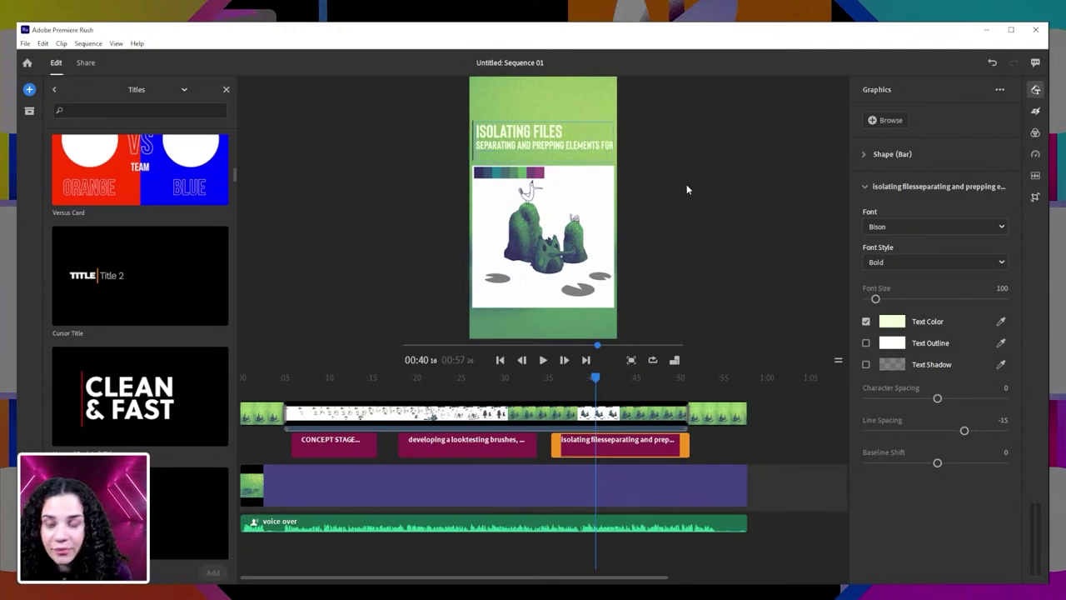
pyautogui.write(' the anim')
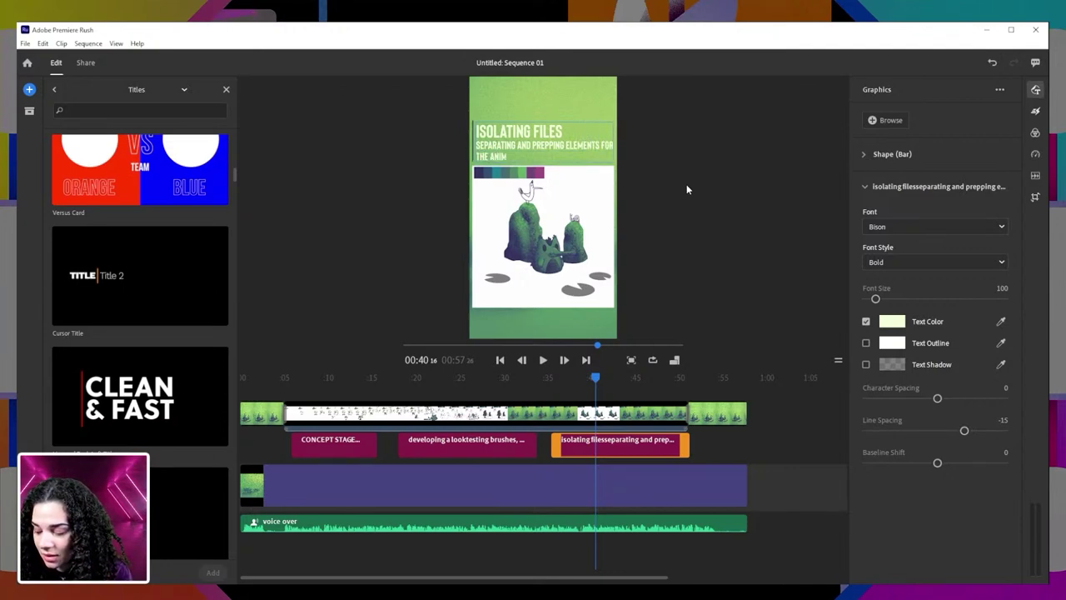
pyautogui.write('ation pro')
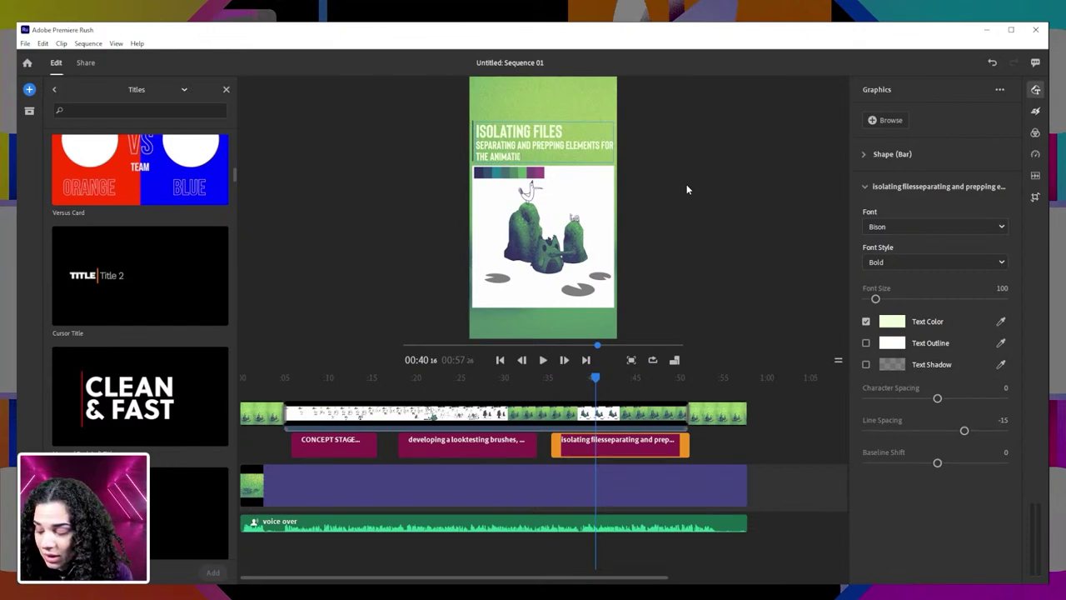
pyautogui.write('cess')
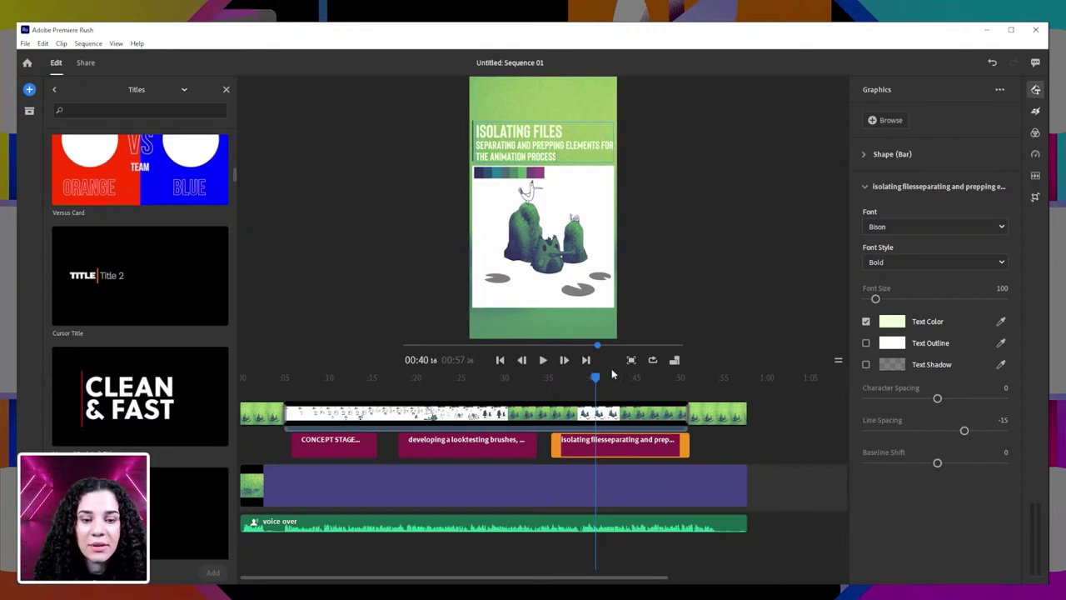
# - Play the later part of the third title and trim its clip to end at about 44.5 seconds
pyautogui.moveTo(598, 379); pyautogui.dragTo(668, 382)
pyautogui.press('space')
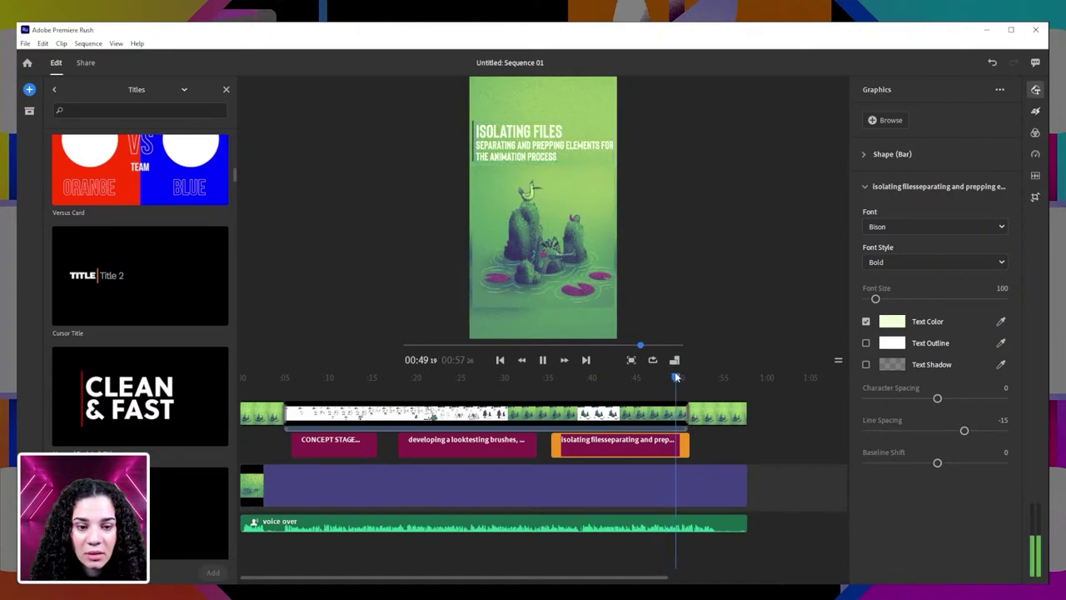
pyautogui.click(629, 379)
pyautogui.press('space')
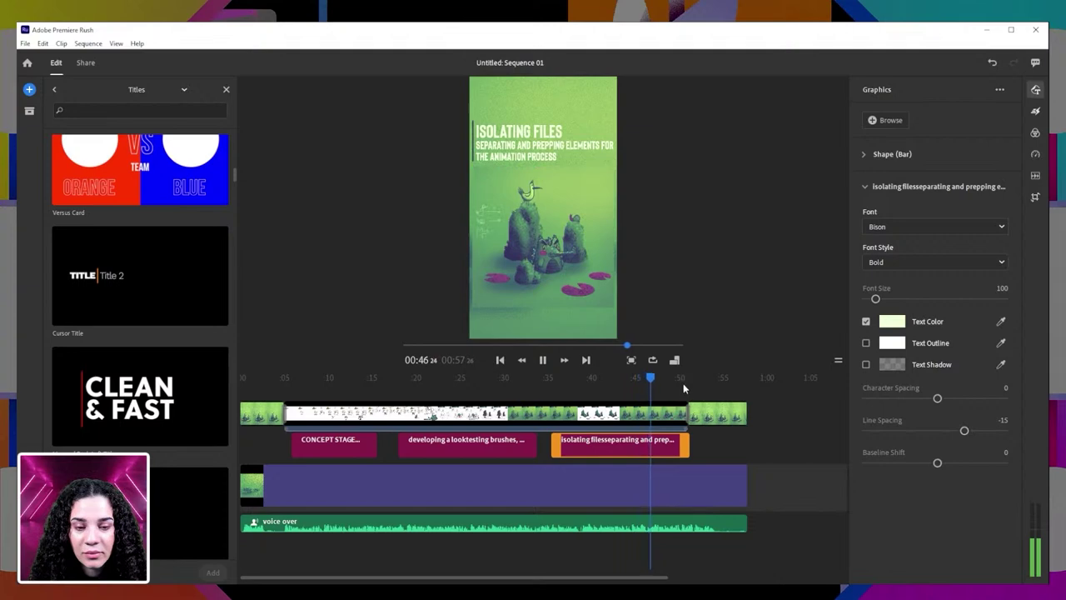
pyautogui.click(654, 379)
pyautogui.click(626, 379)
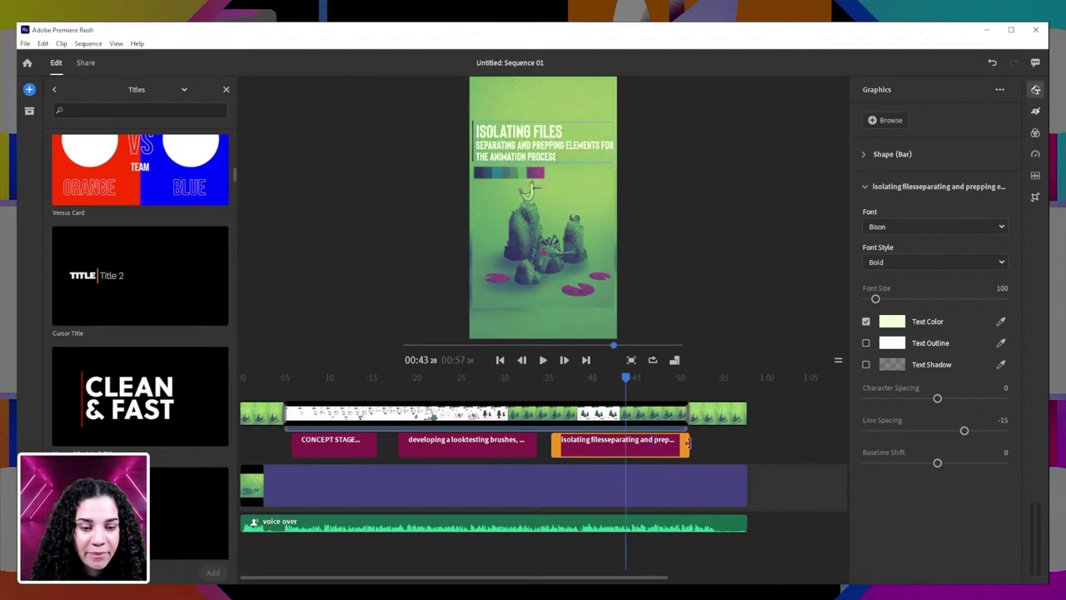
pyautogui.moveTo(689, 445); pyautogui.dragTo(630, 446)
# - Trim the "isolating files" title clip further to end at about 44 seconds and preview its ending
pyautogui.click(626, 380)
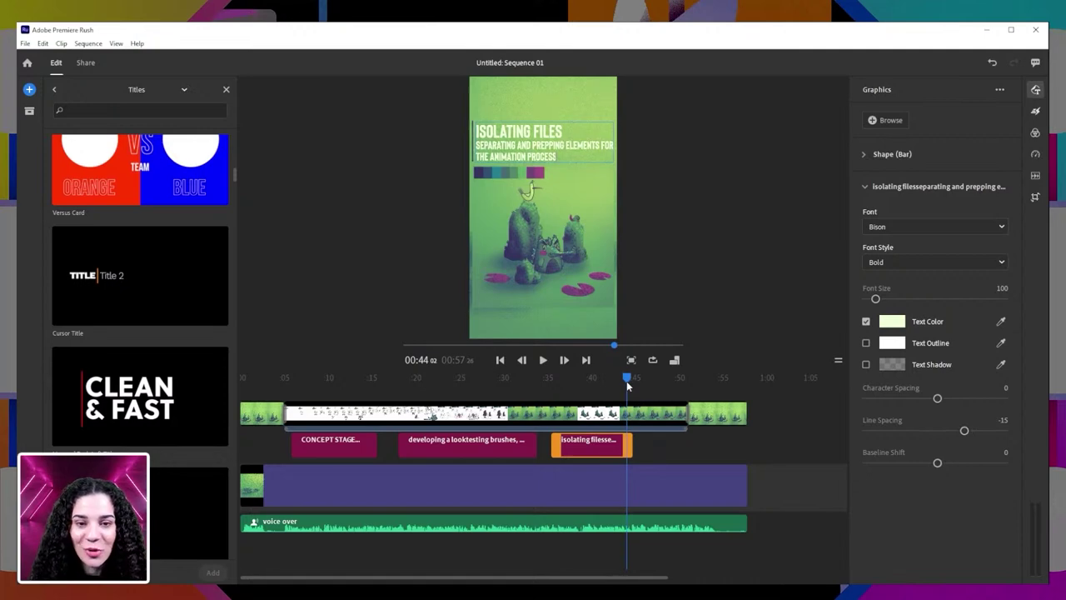
pyautogui.moveTo(627, 381); pyautogui.dragTo(604, 379)
pyautogui.moveTo(630, 446); pyautogui.dragTo(624, 445)
pyautogui.moveTo(607, 381); pyautogui.dragTo(622, 380)
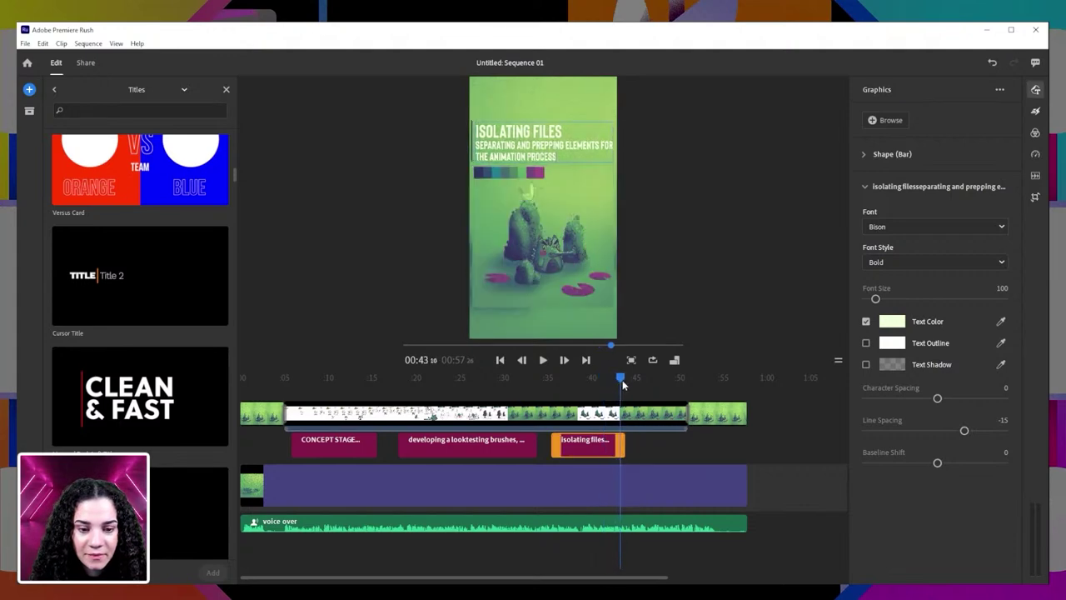
pyautogui.press('space')
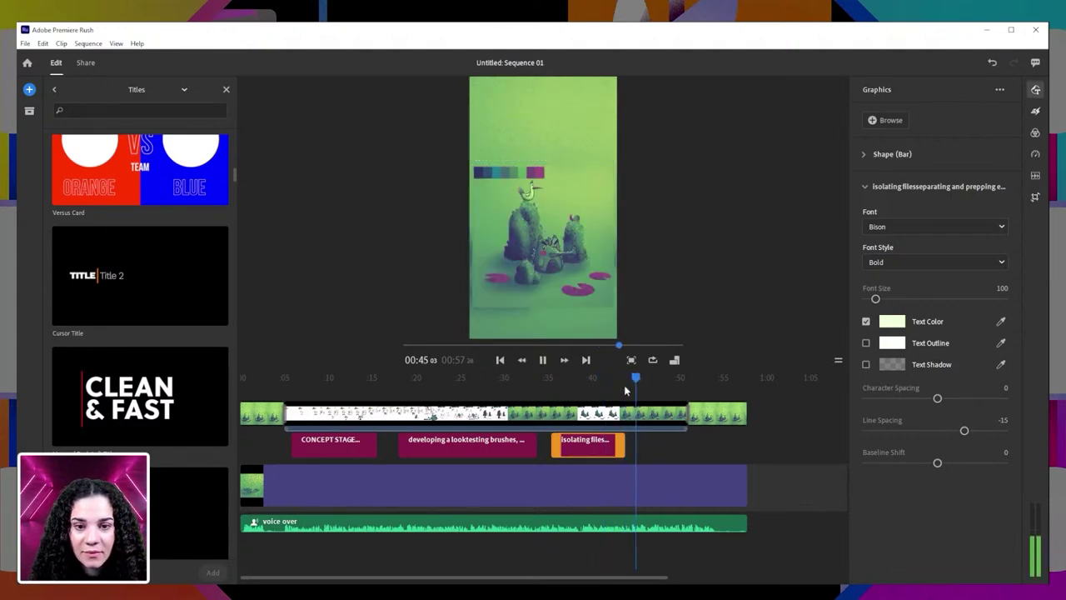
pyautogui.press('space')
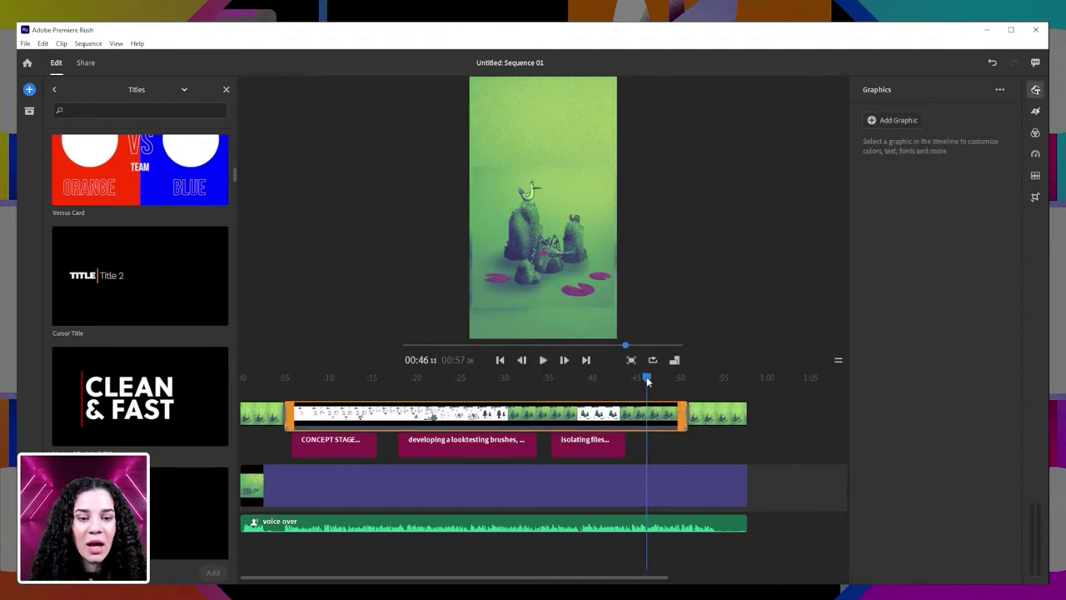
# - Duplicate the "isolating files" title clip and place the copy on the same track, starting at about 45 seconds
pyautogui.click(592, 440)
pyautogui.rightClick(592, 441)
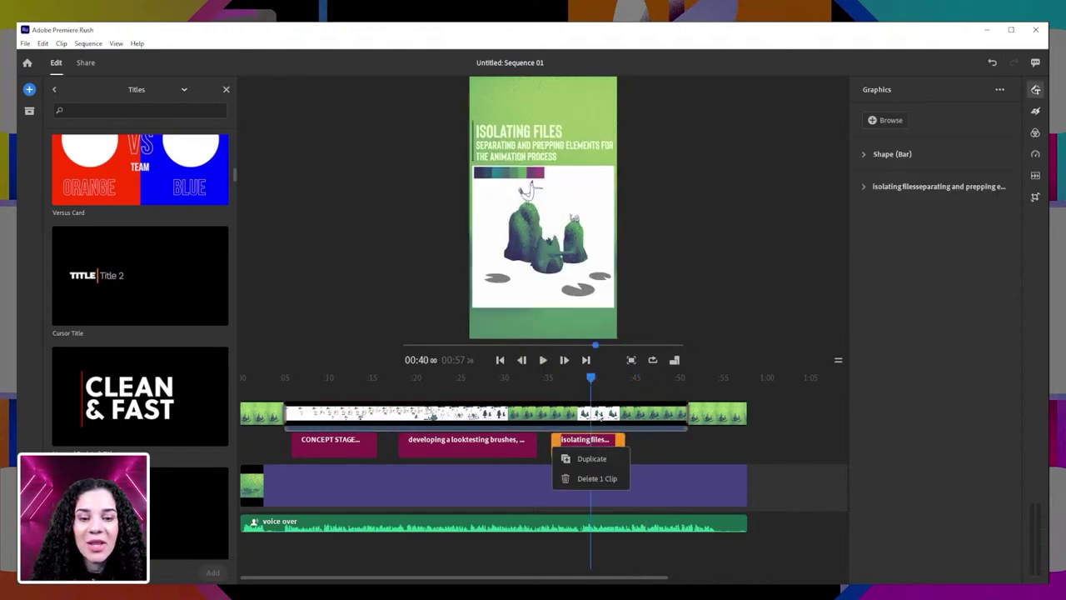
pyautogui.click(587, 458)
pyautogui.moveTo(588, 382); pyautogui.dragTo(687, 447)
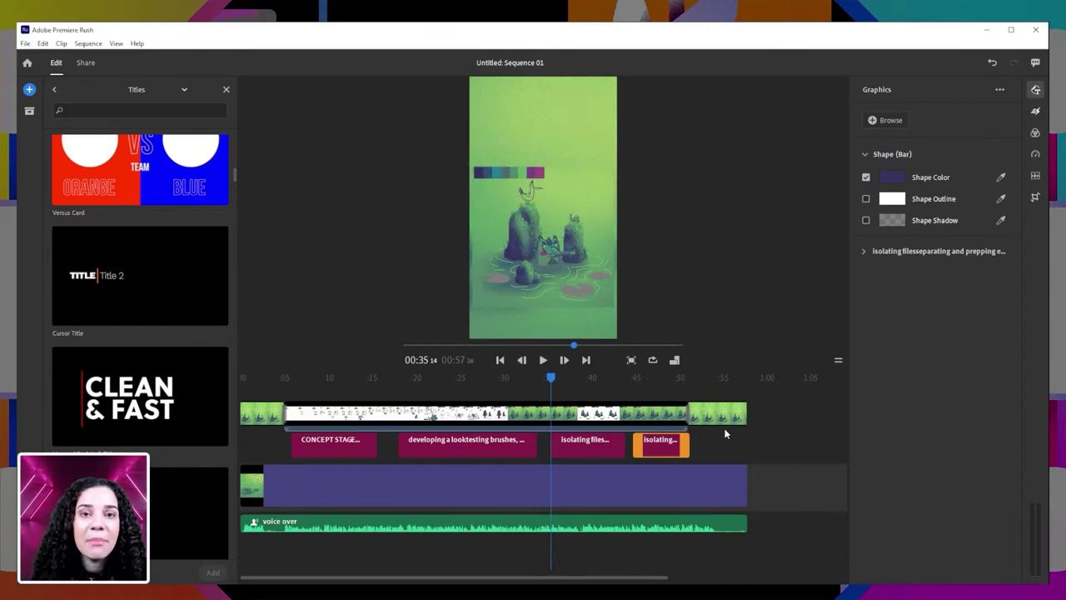
pyautogui.moveTo(551, 379); pyautogui.dragTo(632, 383)
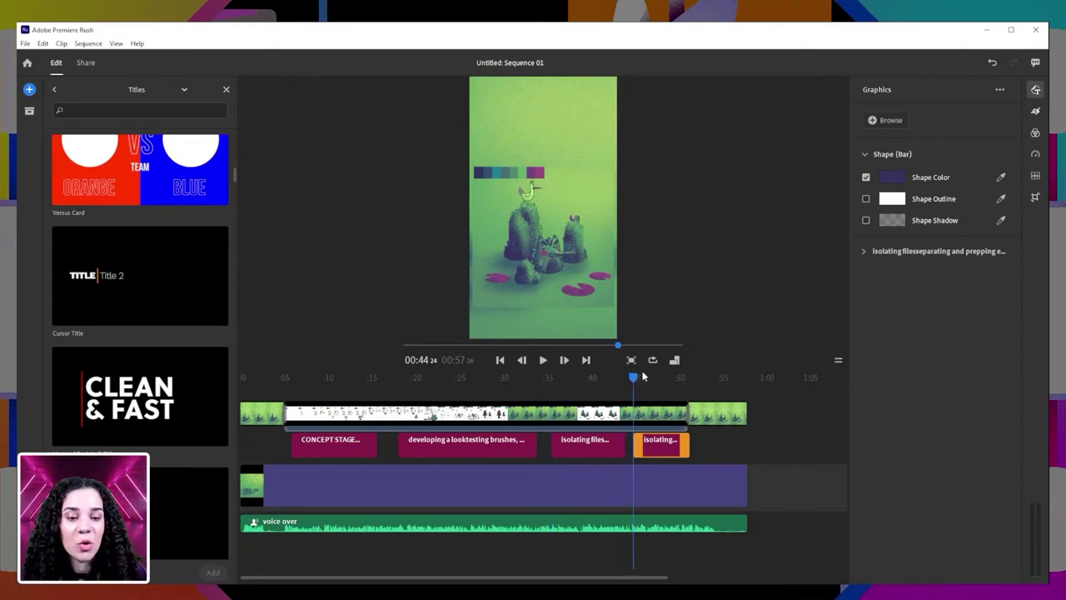
# - Replace the heading of the fourth title with "animating the scene"
pyautogui.moveTo(634, 377)
pyautogui.mouseDown()
pyautogui.moveTo(676, 380)
pyautogui.moveTo(333, 384)
pyautogui.moveTo(536, 384)
pyautogui.moveTo(644, 410)
pyautogui.moveTo(653, 379)
pyautogui.mouseUp()
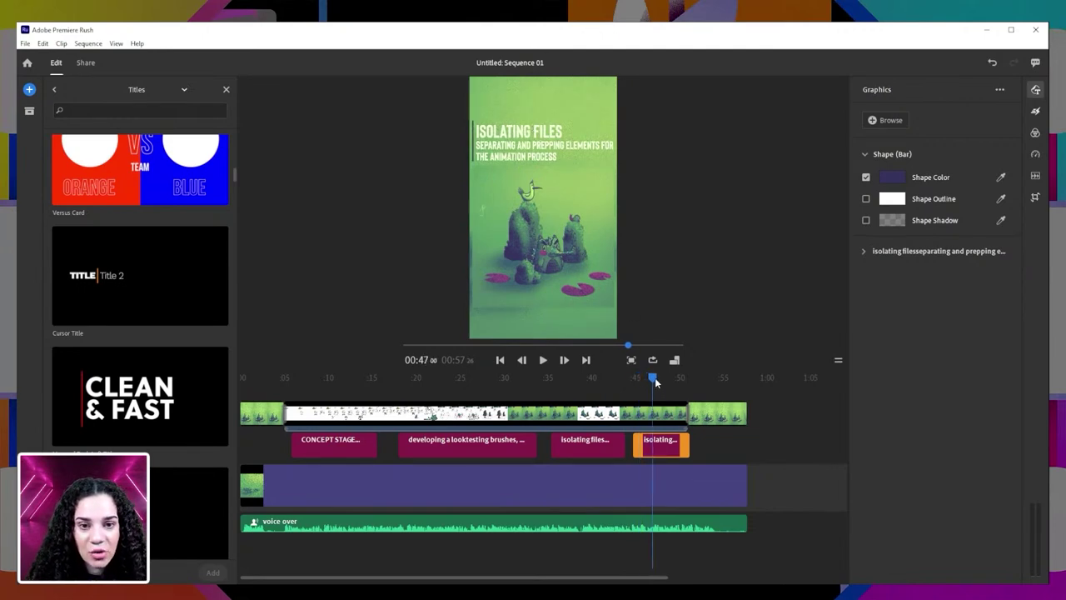
pyautogui.click(525, 135)
pyautogui.doubleClick(526, 134)
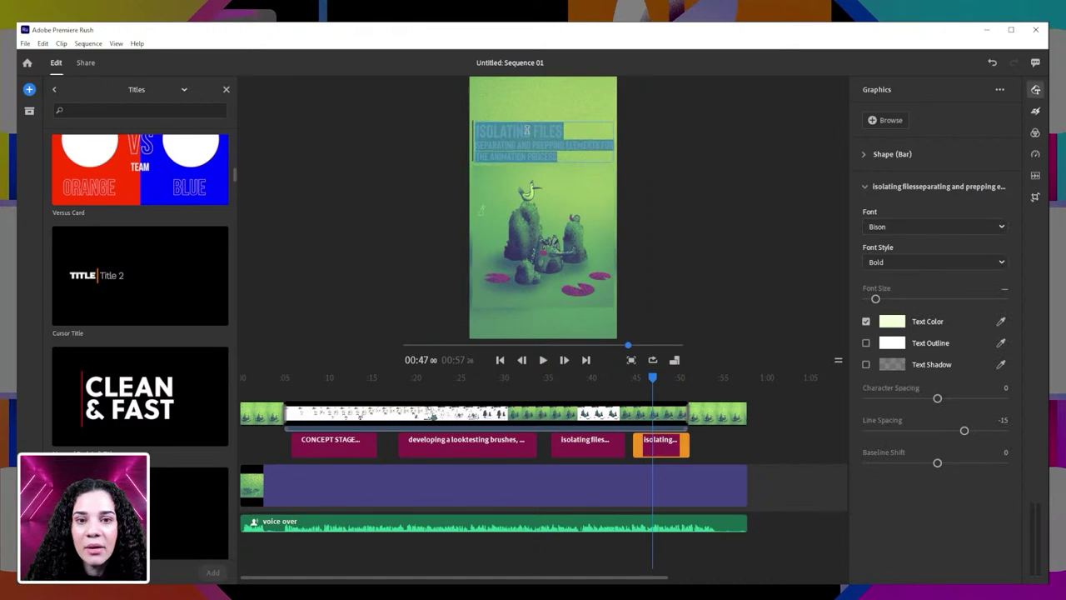
pyautogui.click(550, 127)
pyautogui.moveTo(561, 131); pyautogui.dragTo(472, 134)
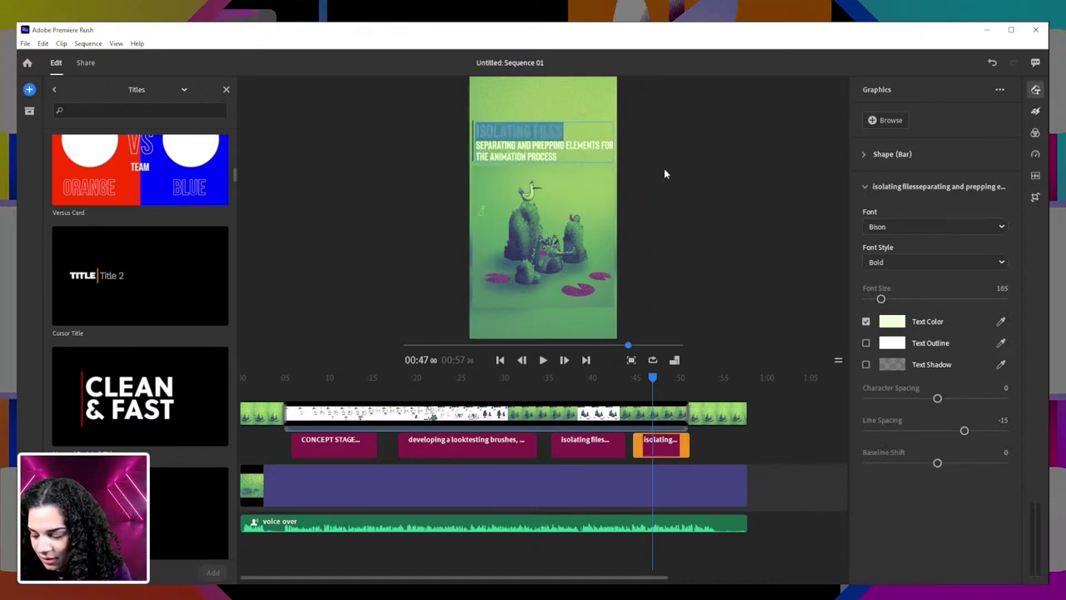
pyautogui.write('animation')
pyautogui.press('BackSpace')
pyautogui.press('BackSpace')
pyautogui.write('ng the')
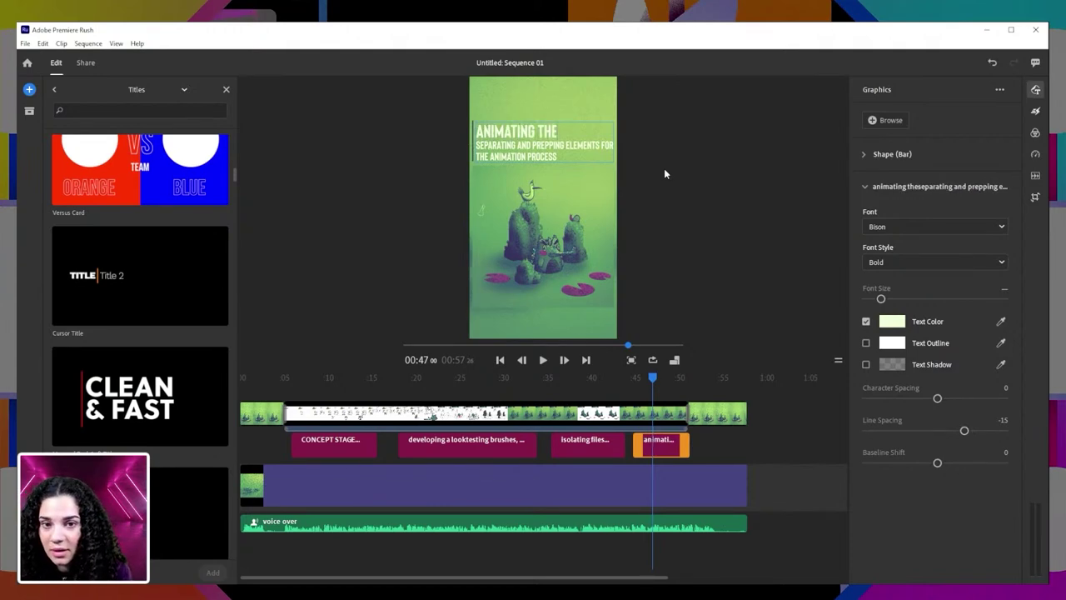
pyautogui.write(' scene')
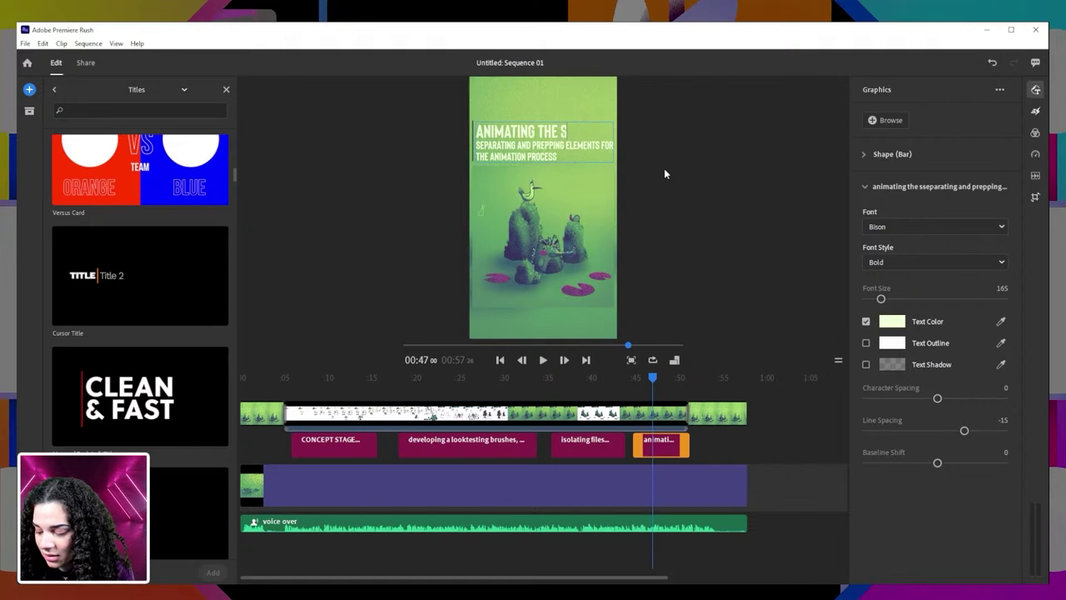
# - Replace the fourth title's subtitle lines with "using a combo of path and frame animation method"
pyautogui.doubleClick(517, 153)
pyautogui.tripleClick(556, 156)
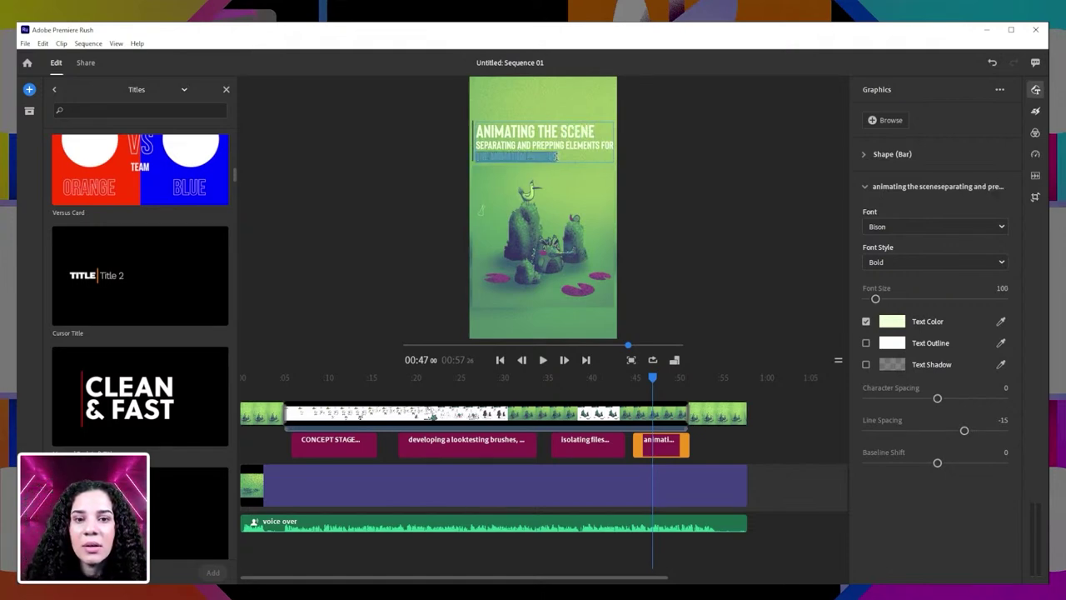
pyautogui.click(556, 157)
pyautogui.moveTo(557, 156); pyautogui.dragTo(463, 150)
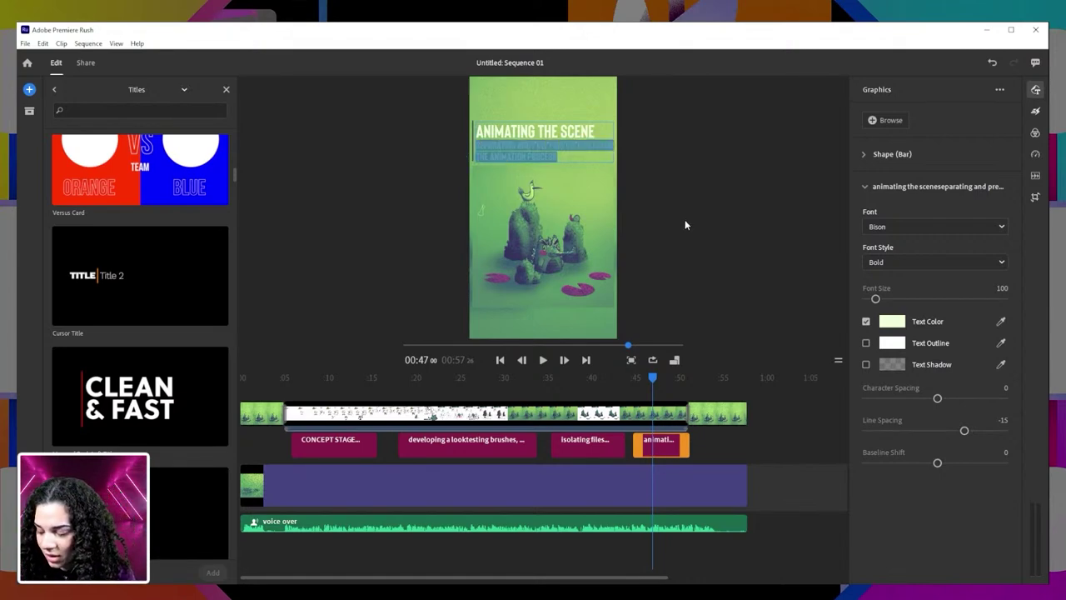
pyautogui.write('using a com')
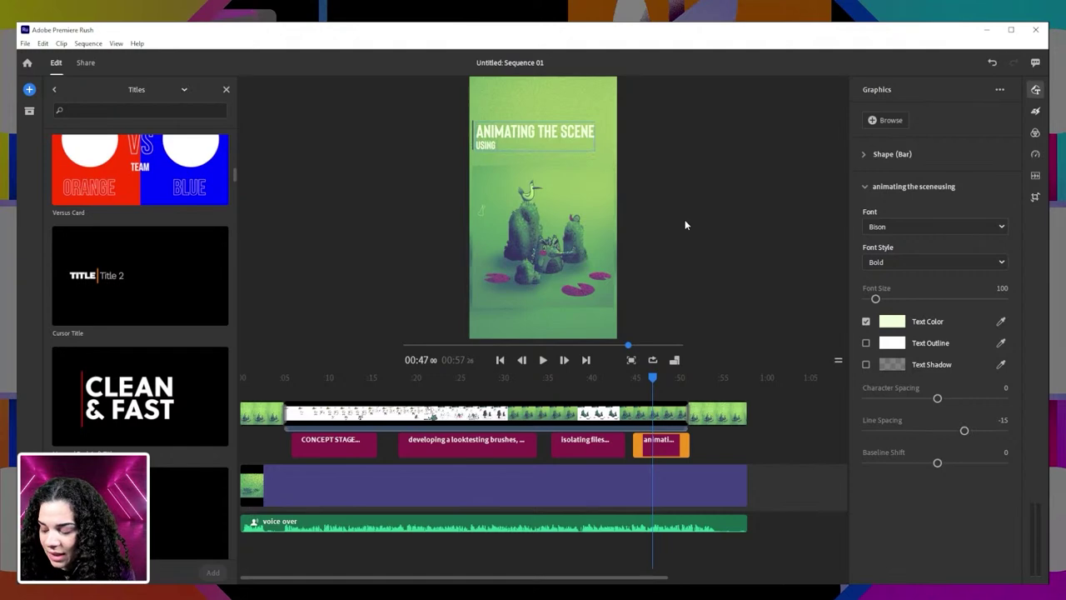
pyautogui.write('bo of')
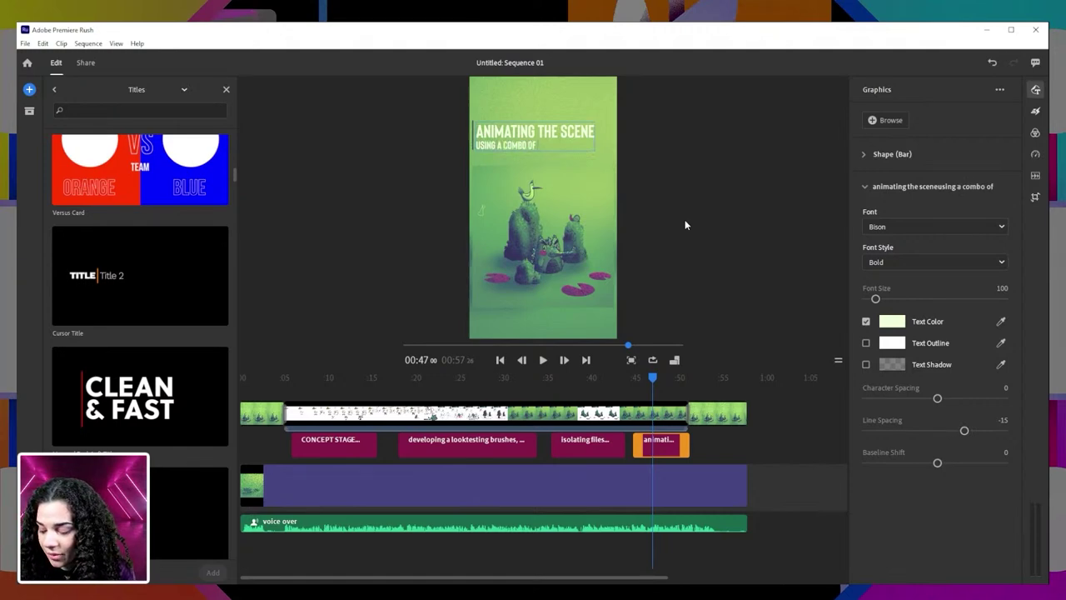
pyautogui.write(' path')
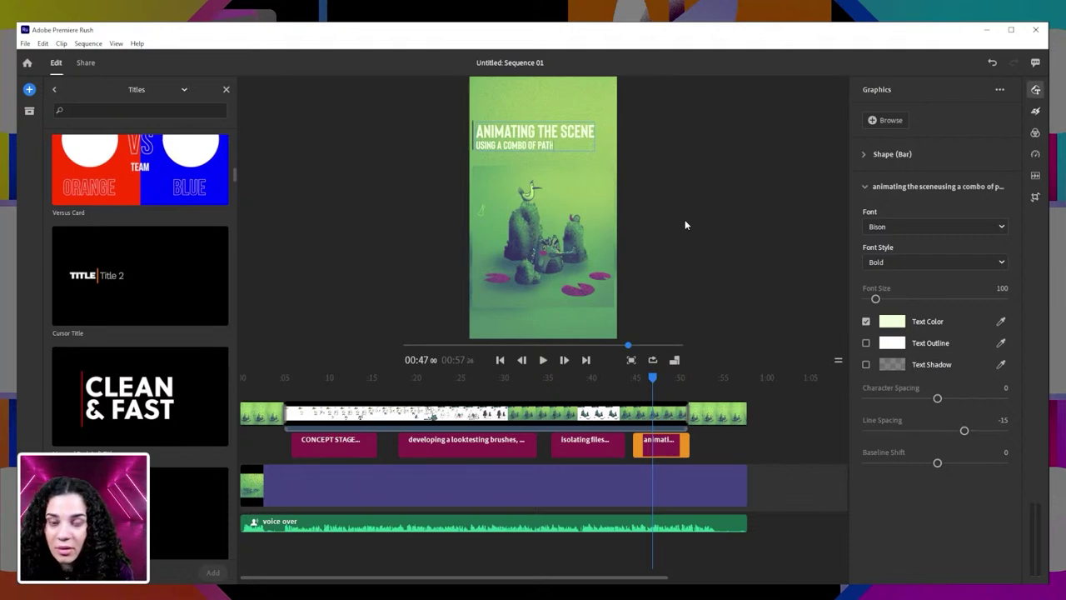
pyautogui.write(' and freme')
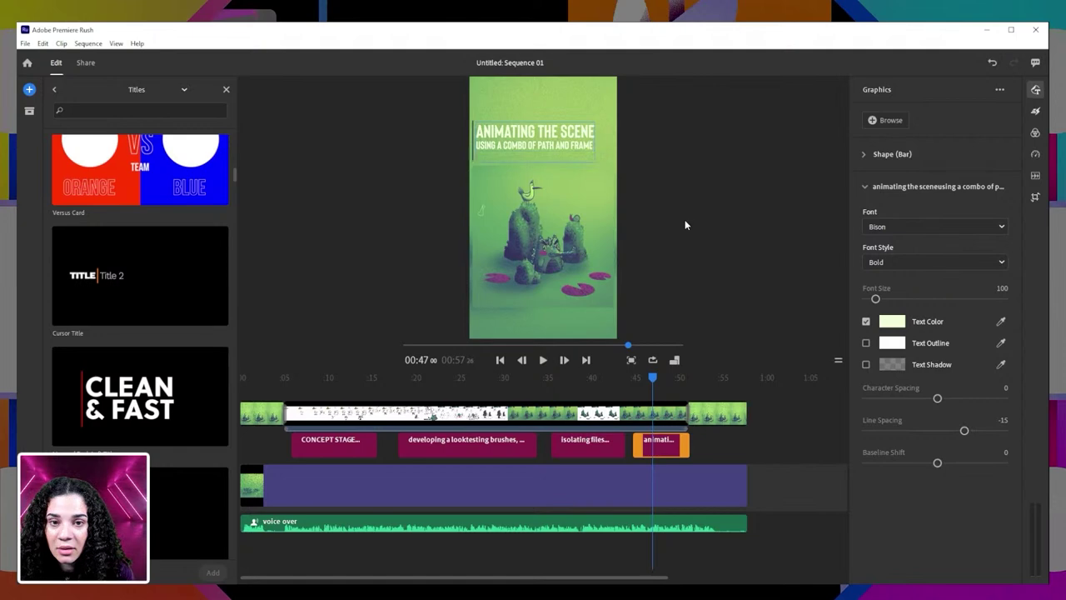
pyautogui.write('animation method')
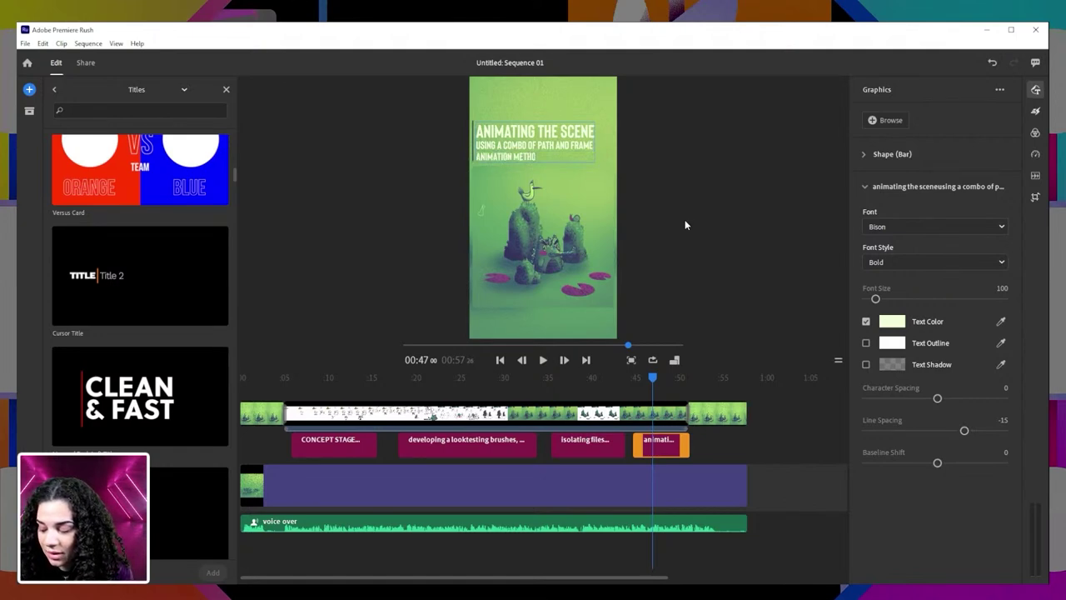
# - Complete the fourth title's subtitle with "methods to create dynamic" and delete its opening word "using"
pyautogui.write('s to')
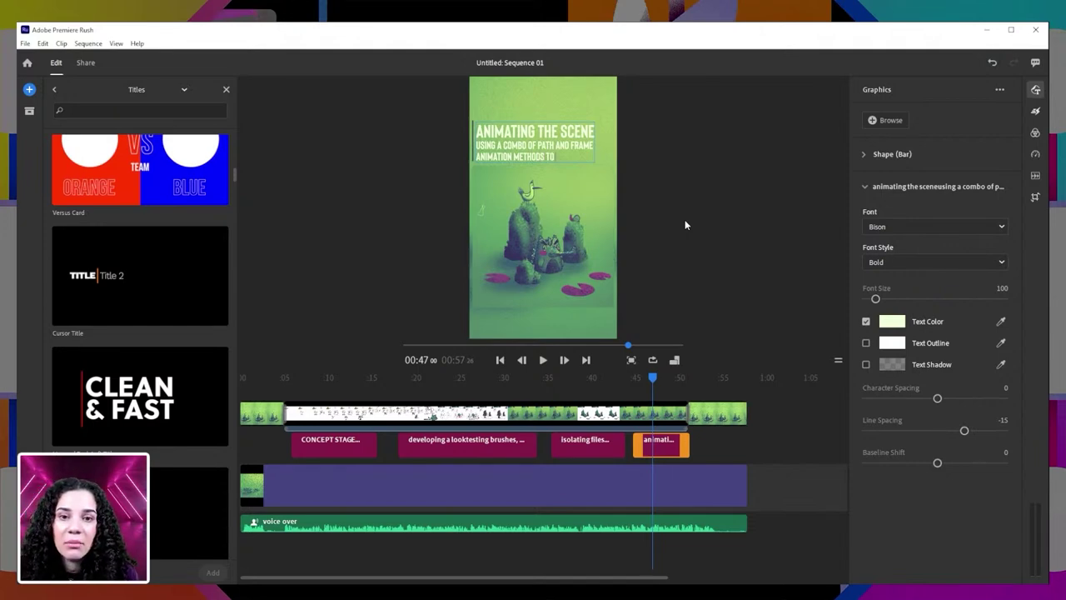
pyautogui.write('create')
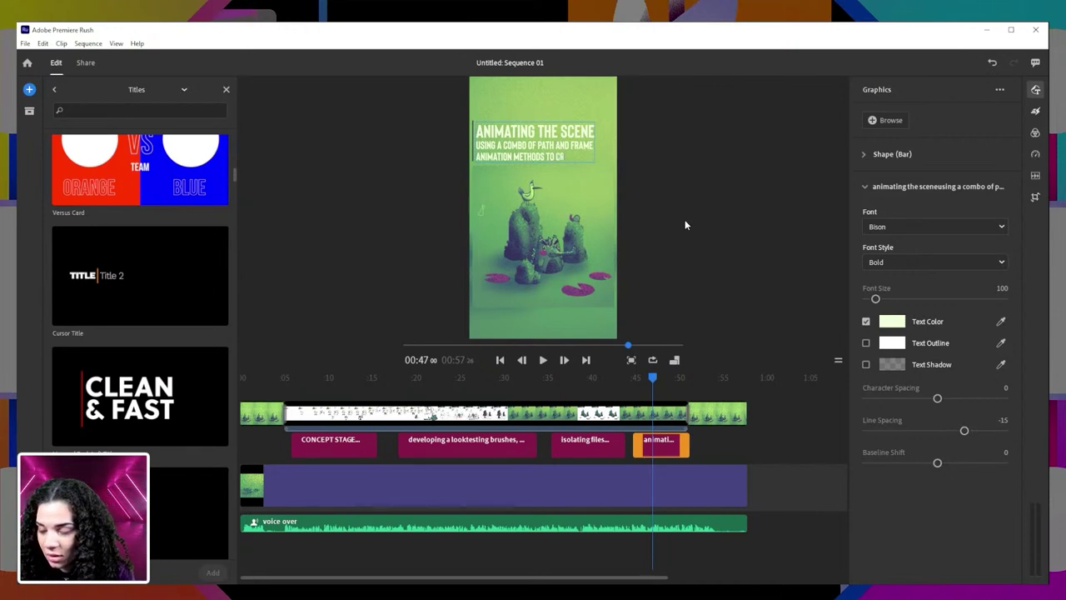
pyautogui.write(' dynamic')
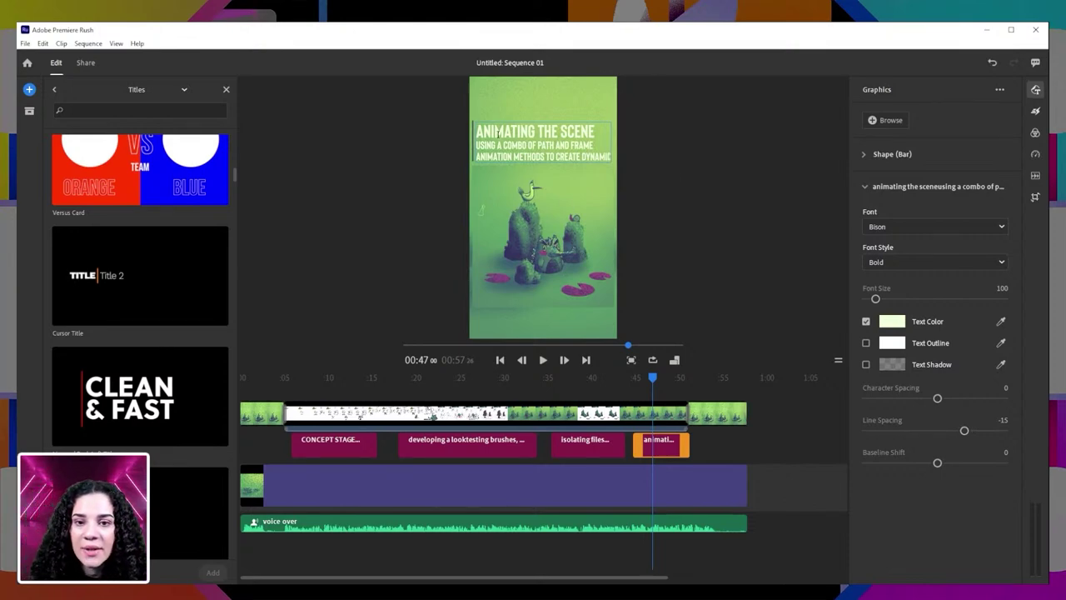
pyautogui.moveTo(498, 145); pyautogui.dragTo(474, 150)
pyautogui.press('BackSpace')
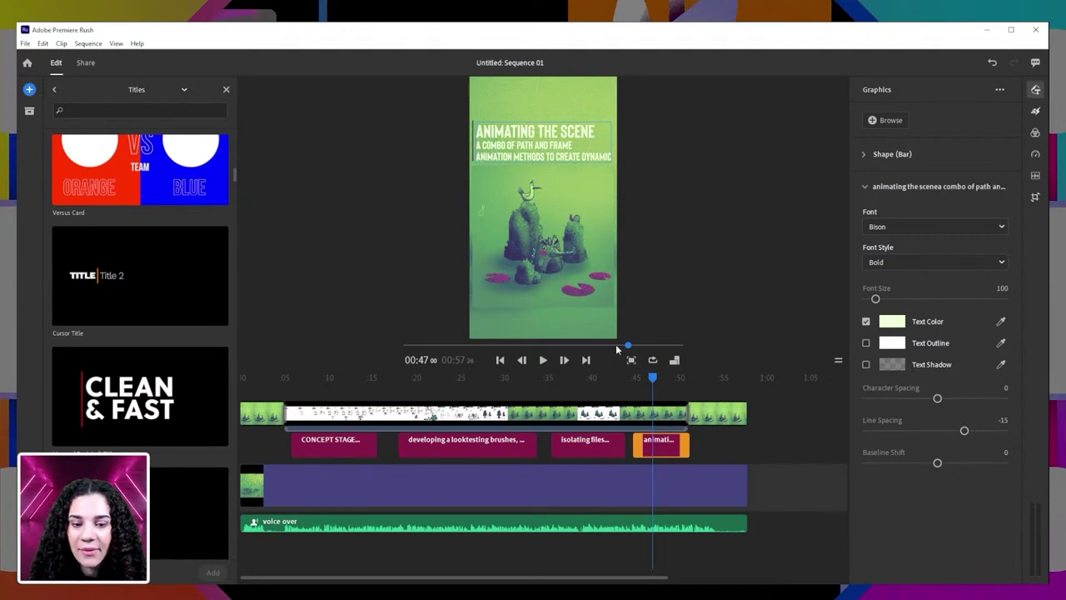
# - Move the fourth title's subtitle line break to after "animation" and end the subtitle with the word "motion"
pyautogui.moveTo(653, 378)
pyautogui.mouseDown()
pyautogui.moveTo(309, 381)
pyautogui.moveTo(548, 403)
pyautogui.moveTo(661, 391)
pyautogui.mouseUp()
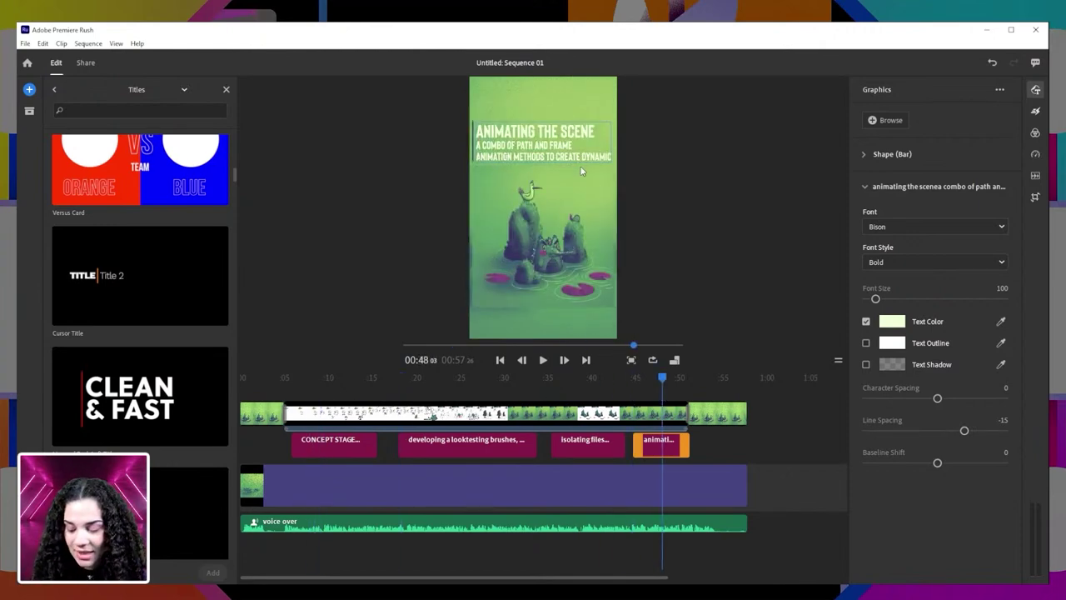
pyautogui.press('BackSpace')
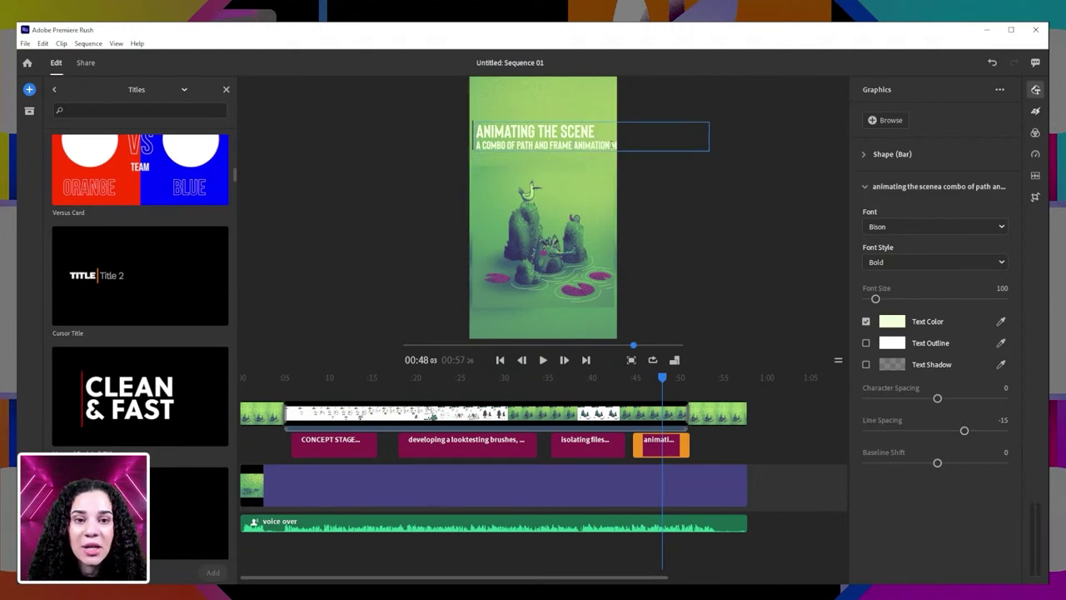
pyautogui.press('Return')
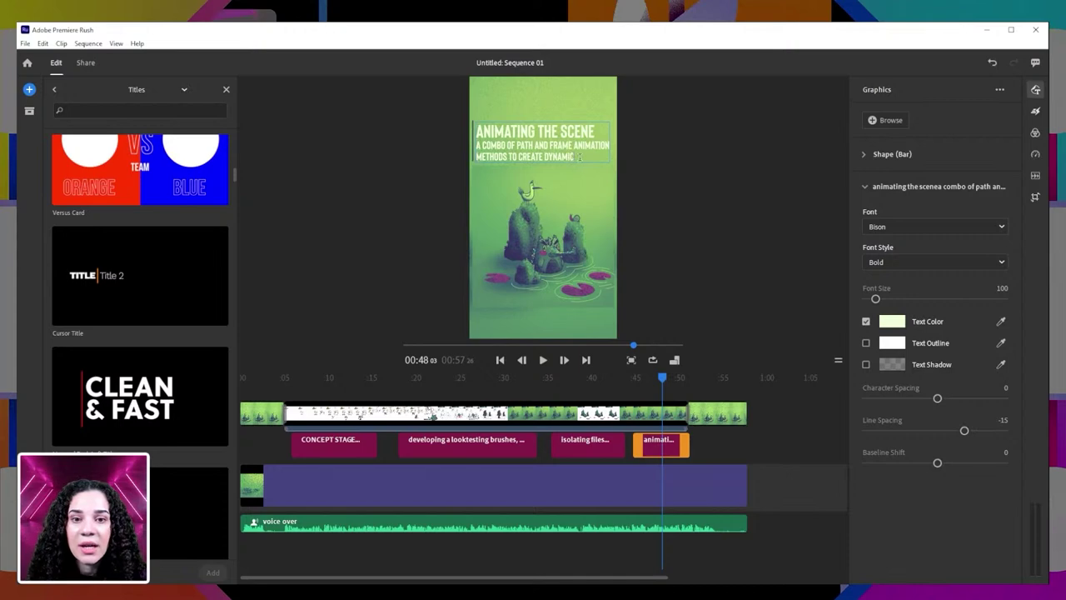
pyautogui.write('MOTION')
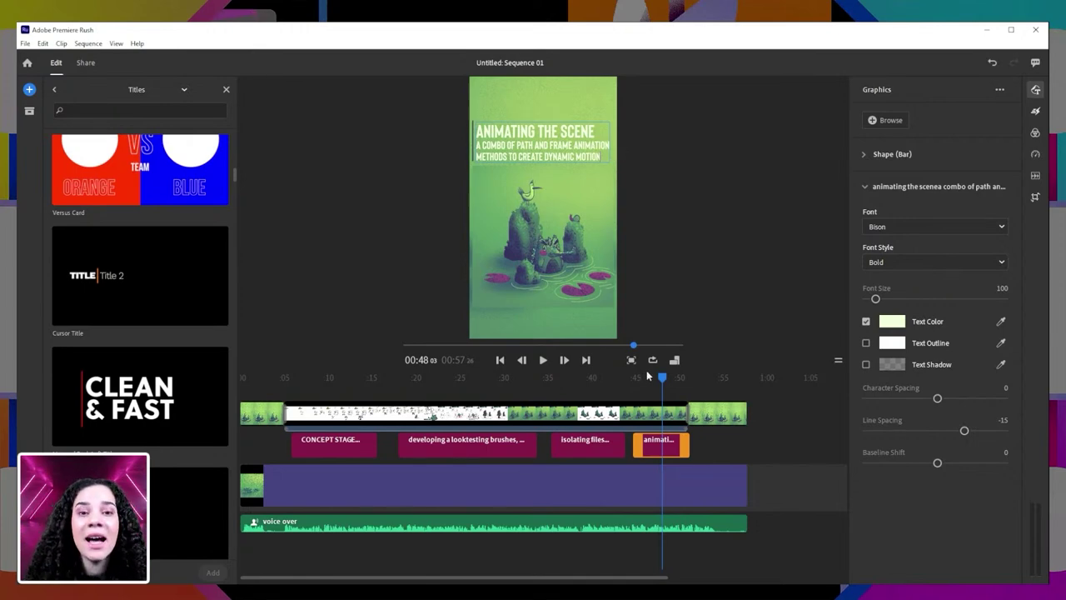
# - Add the Light and Bold Line Title template over the opening clip, near the start of the video
pyautogui.moveTo(664, 379)
pyautogui.mouseDown()
pyautogui.moveTo(459, 406)
pyautogui.moveTo(282, 412)
pyautogui.moveTo(690, 424)
pyautogui.moveTo(353, 431)
pyautogui.moveTo(464, 425)
pyautogui.moveTo(673, 442)
pyautogui.moveTo(661, 445)
pyautogui.moveTo(448, 420)
pyautogui.moveTo(304, 443)
pyautogui.moveTo(306, 426)
pyautogui.mouseUp()
pyautogui.moveTo(301, 379); pyautogui.dragTo(252, 404)
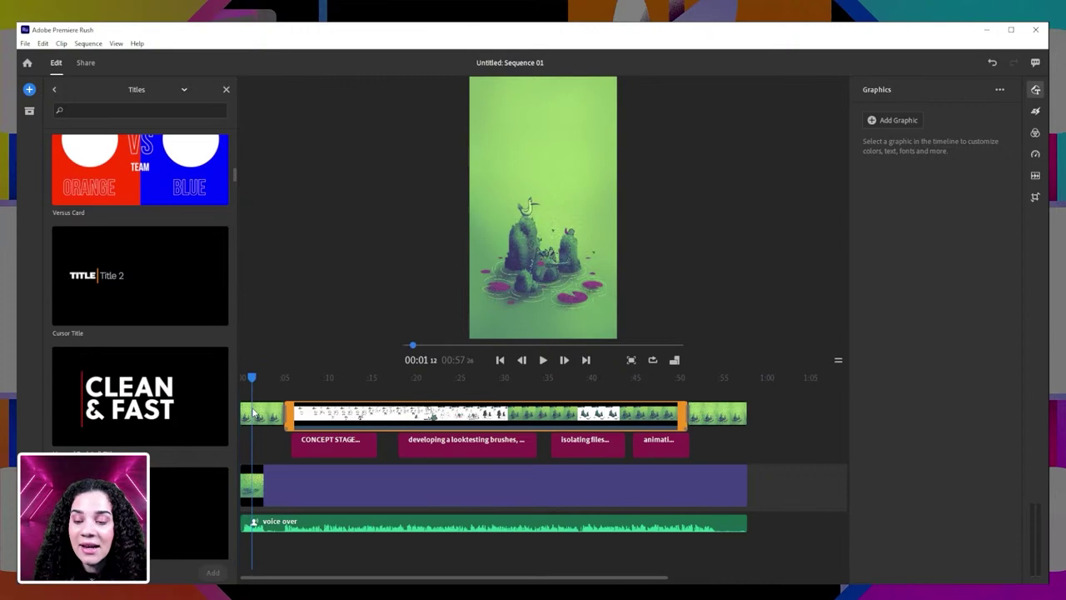
pyautogui.click(253, 410)
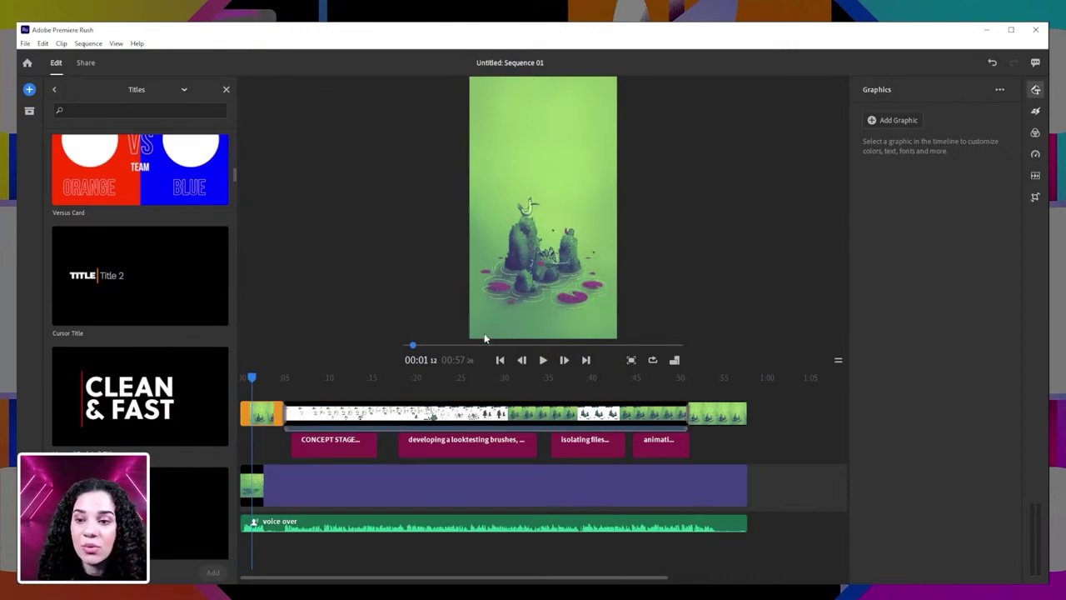
pyautogui.click(238, 379)
pyautogui.moveTo(237, 380); pyautogui.dragTo(248, 381)
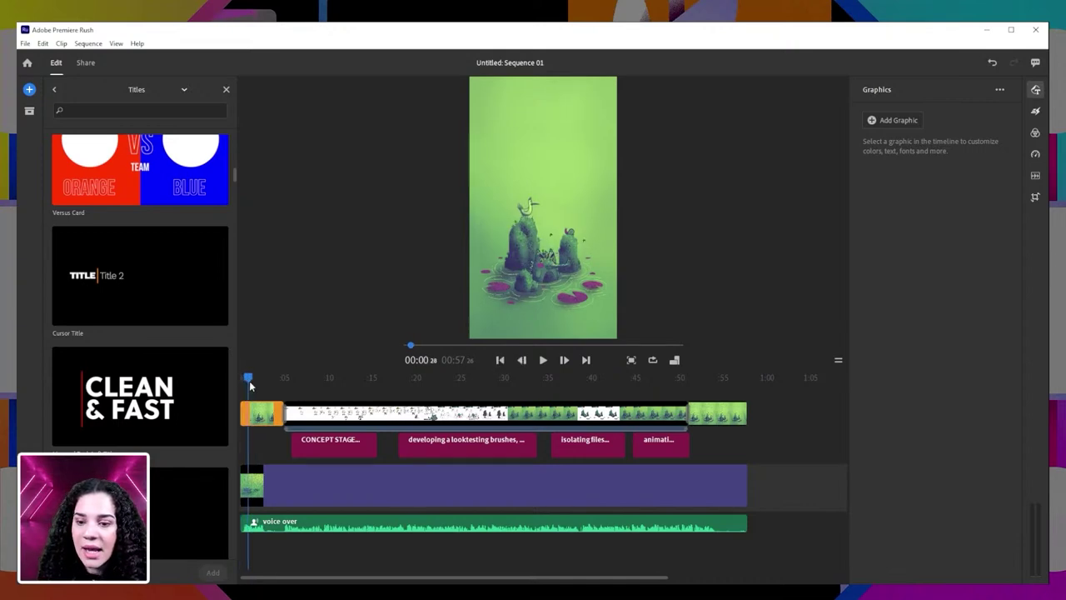
pyautogui.scroll(-10, 151, 380)
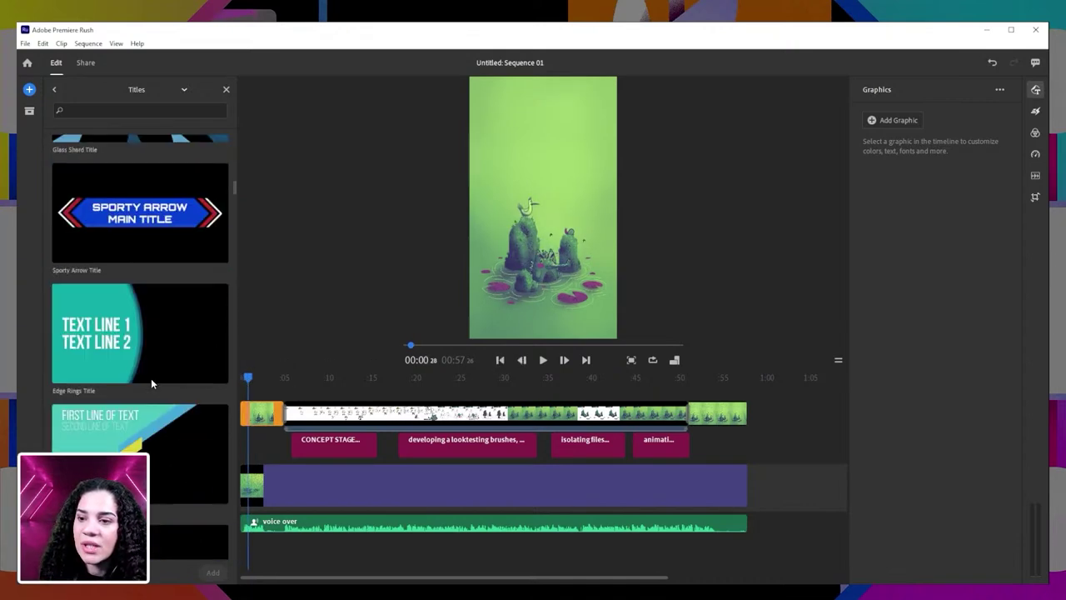
pyautogui.scroll(-15, 151, 381)
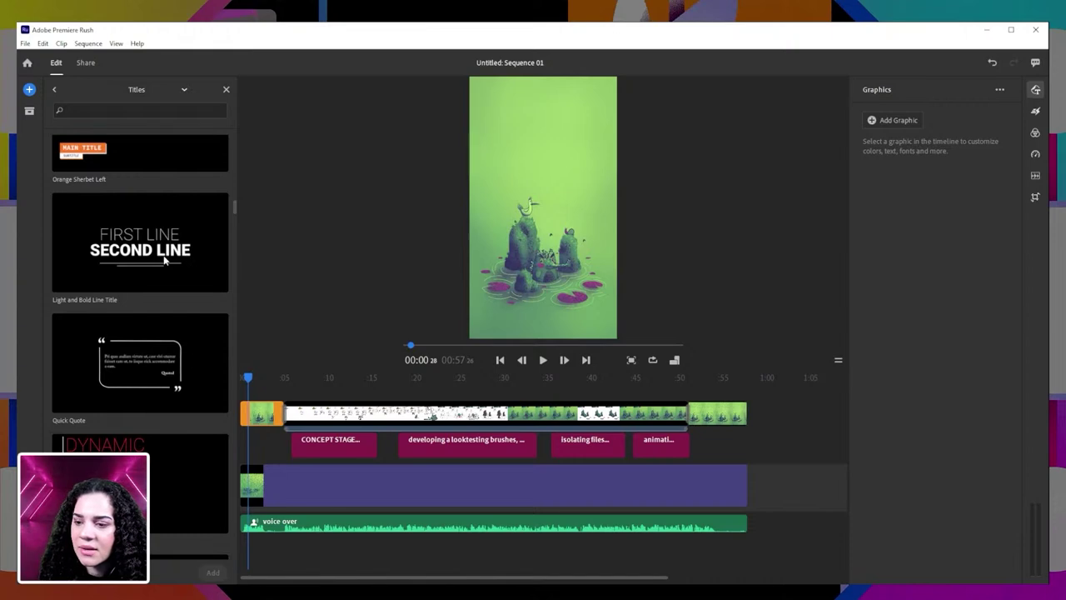
pyautogui.click(165, 260)
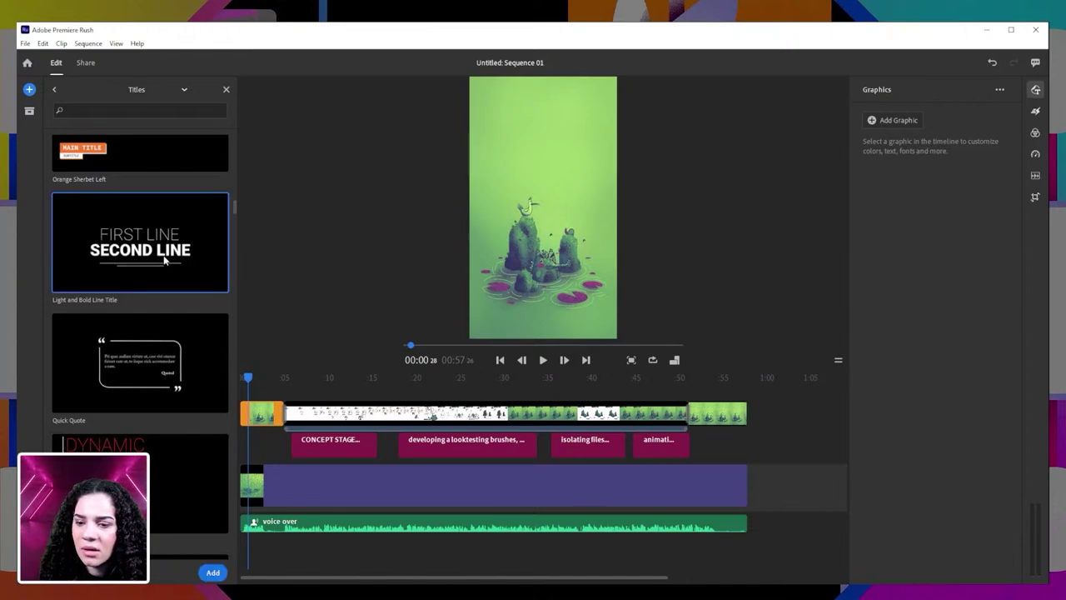
pyautogui.doubleClick(165, 260)
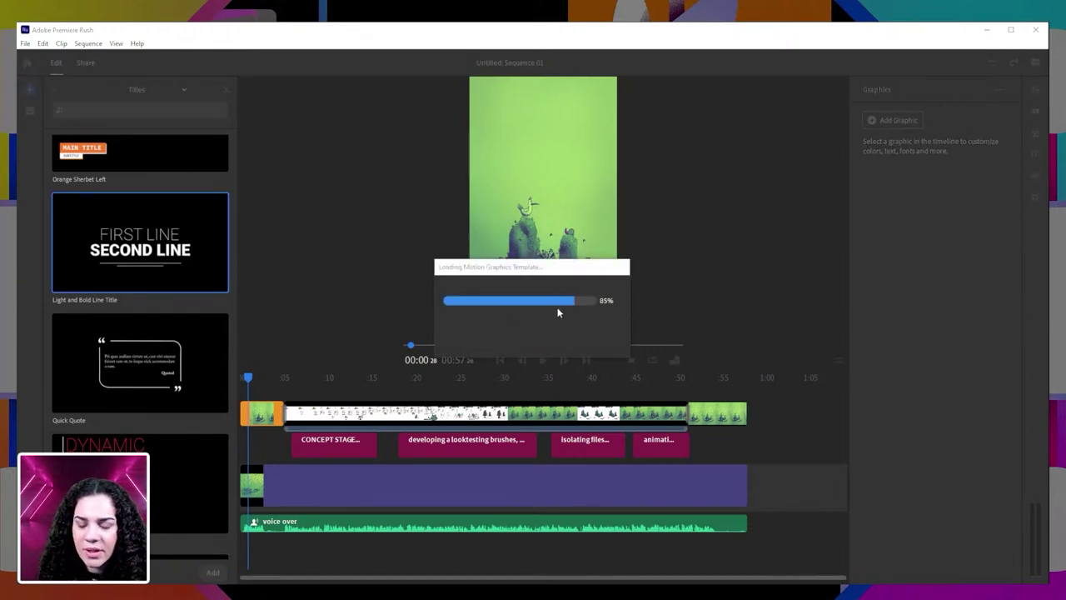
# - Place the new title on the track above the opening clip, starting at 0 seconds, and preview its animation
pyautogui.moveTo(274, 384); pyautogui.dragTo(261, 439)
pyautogui.moveTo(250, 380); pyautogui.dragTo(242, 381)
pyautogui.moveTo(263, 450); pyautogui.dragTo(259, 381)
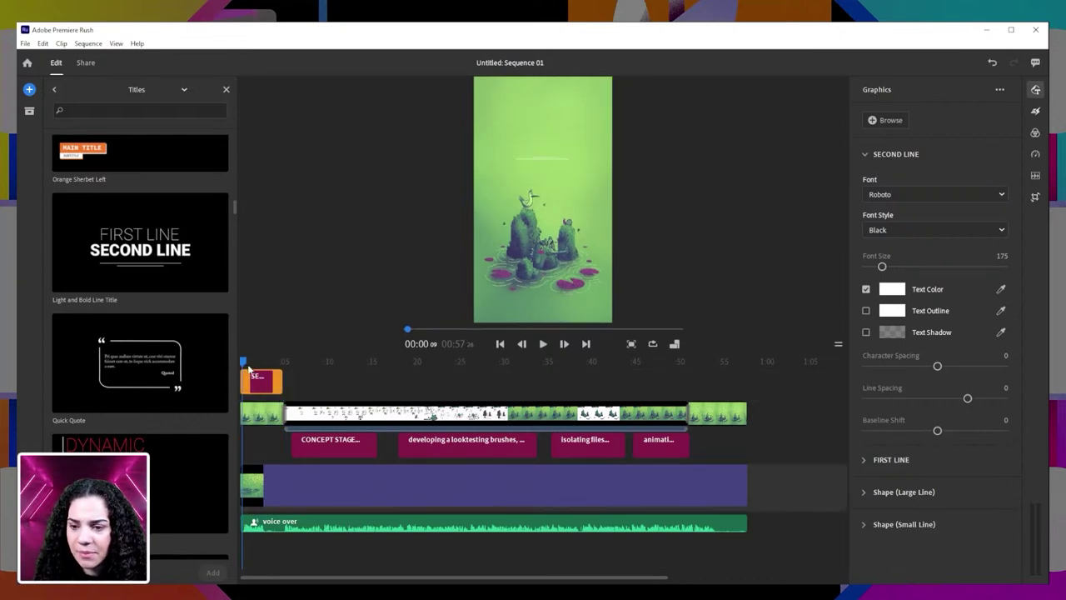
pyautogui.press('space')
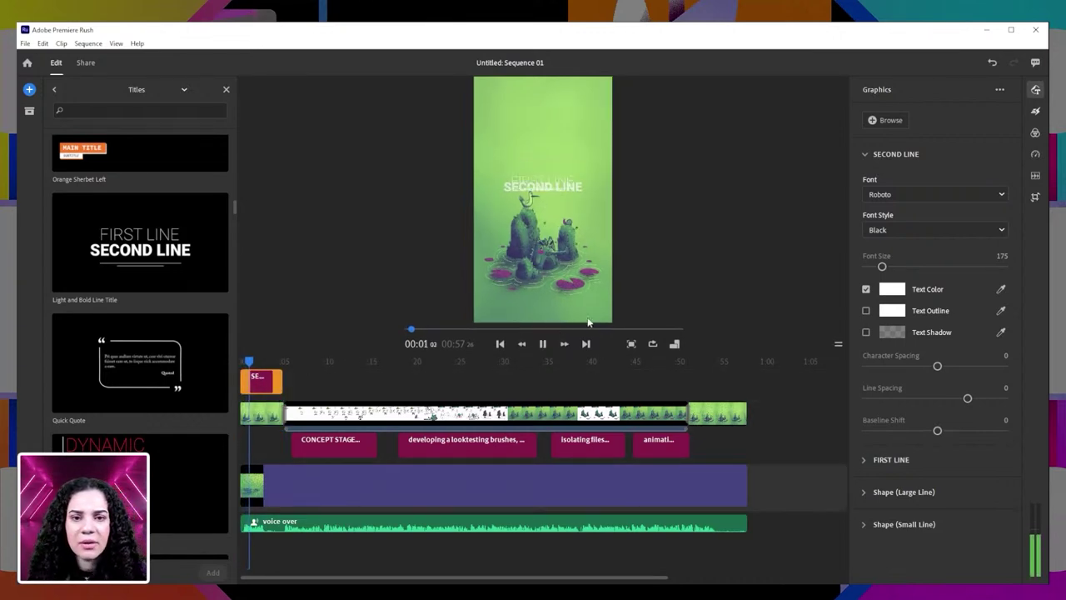
pyautogui.press('space')
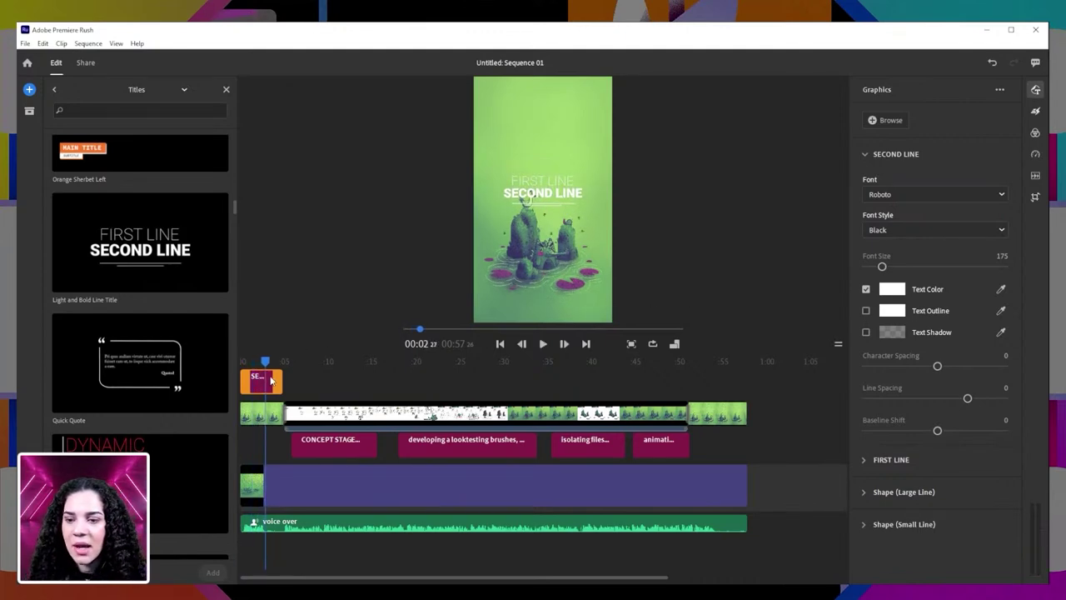
pyautogui.moveTo(266, 363); pyautogui.dragTo(255, 365)
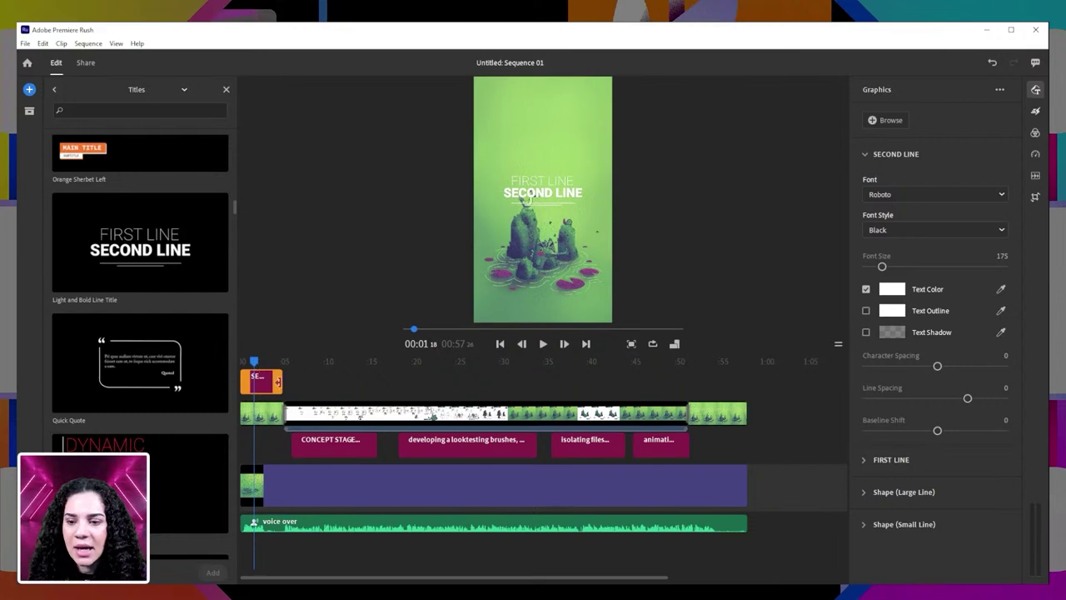
pyautogui.click(265, 384)
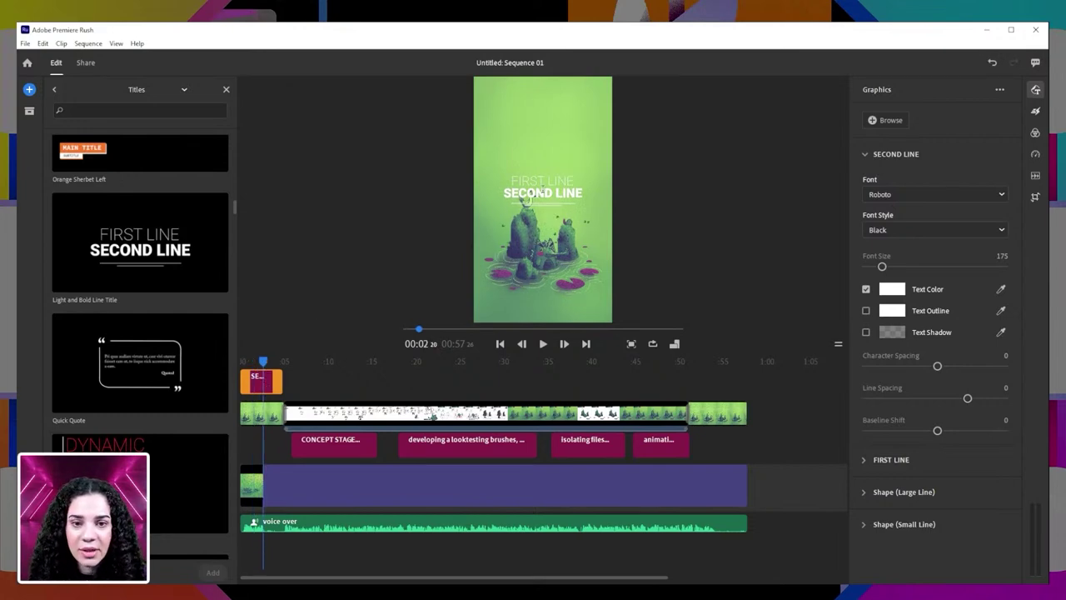
# - Move the opening title up in the frame so it sits in the empty area above the bird
pyautogui.click(583, 225)
pyautogui.moveTo(586, 229); pyautogui.dragTo(589, 179)
pyautogui.press('alt')
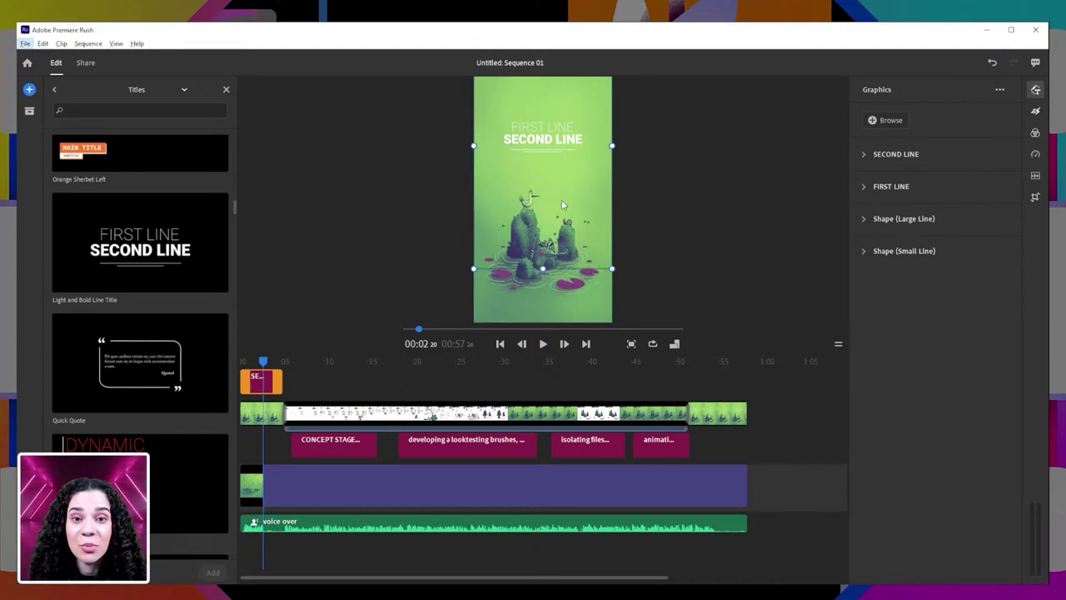
# - Move the opening title clip to about 32 seconds and show the frame at about 34 seconds with the artwork's color swatches
pyautogui.moveTo(265, 362)
pyautogui.mouseDown()
pyautogui.moveTo(442, 361)
pyautogui.moveTo(250, 361)
pyautogui.moveTo(267, 363)
pyautogui.mouseUp()
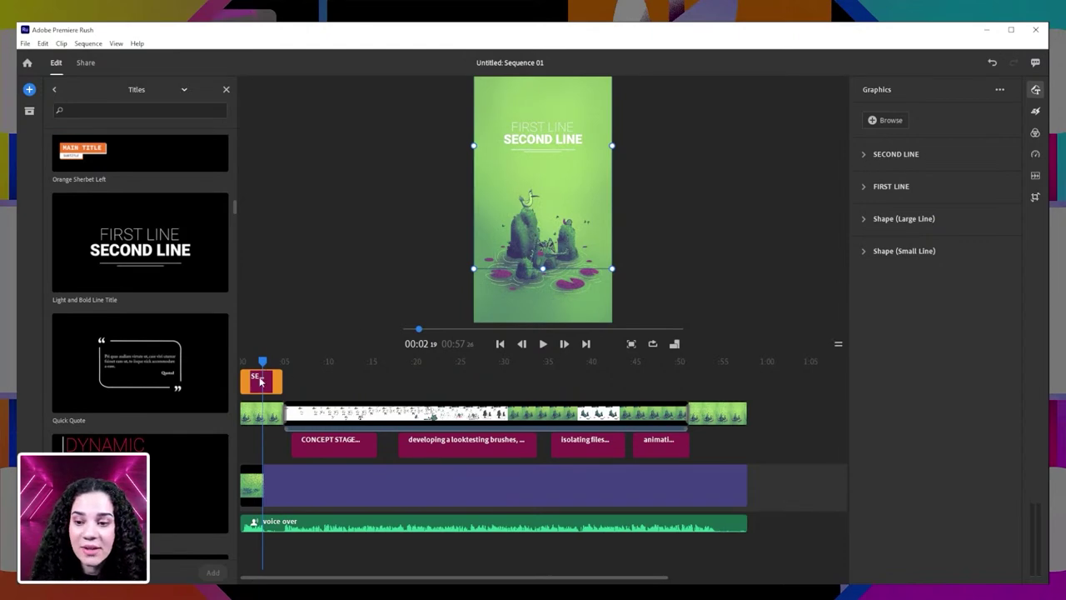
pyautogui.moveTo(269, 384); pyautogui.dragTo(544, 381)
pyautogui.moveTo(265, 363); pyautogui.dragTo(542, 375)
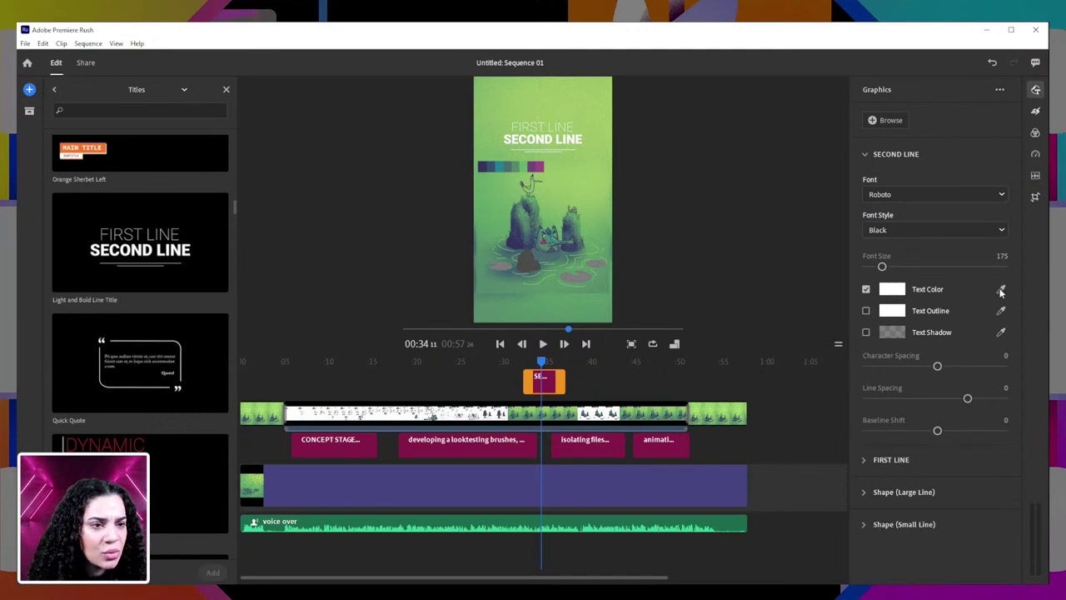
# - Color the title's large line dark purple, sampled from the first swatch of the artwork's palette
pyautogui.click(864, 459)
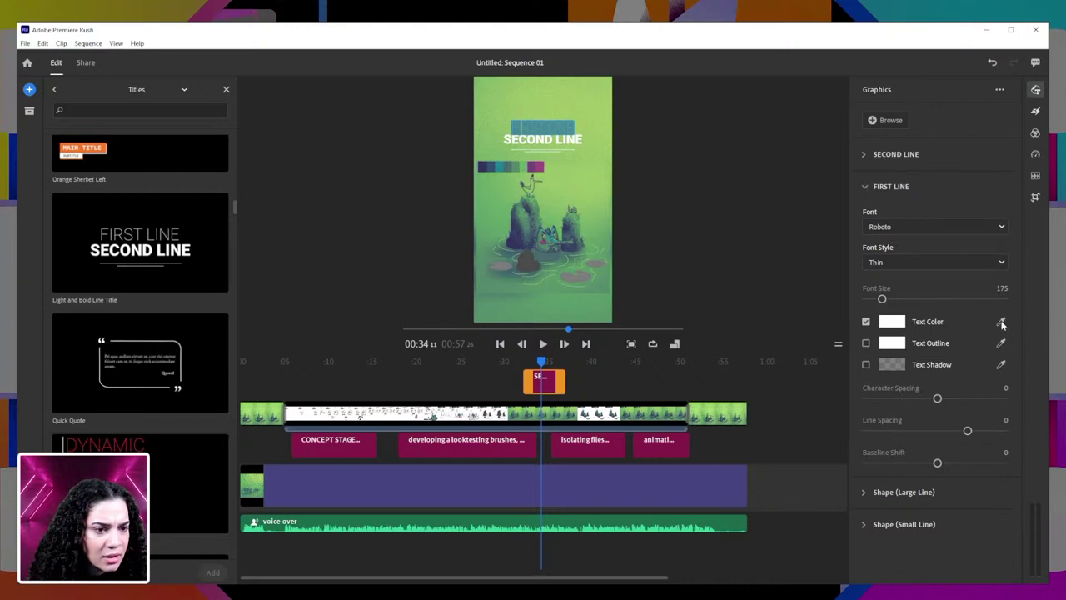
pyautogui.click(866, 189)
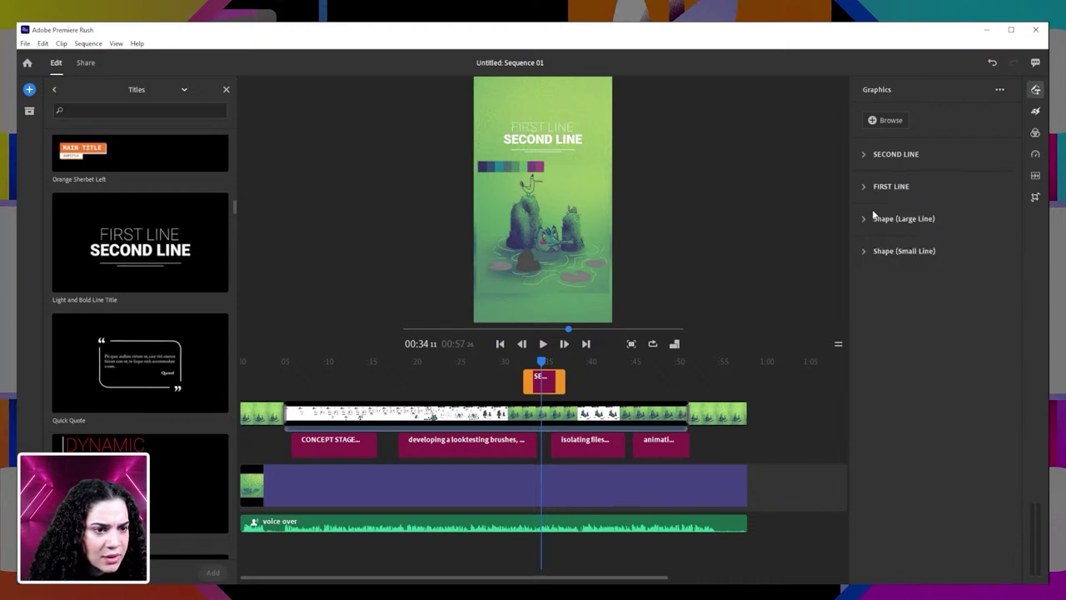
pyautogui.click(864, 220)
pyautogui.click(1001, 241)
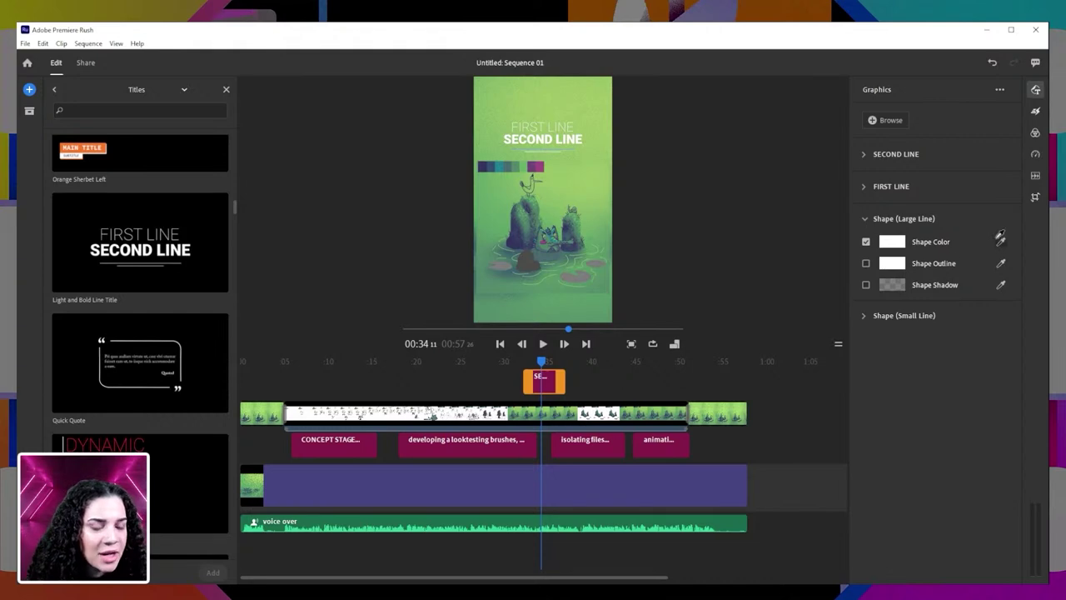
pyautogui.click(481, 163)
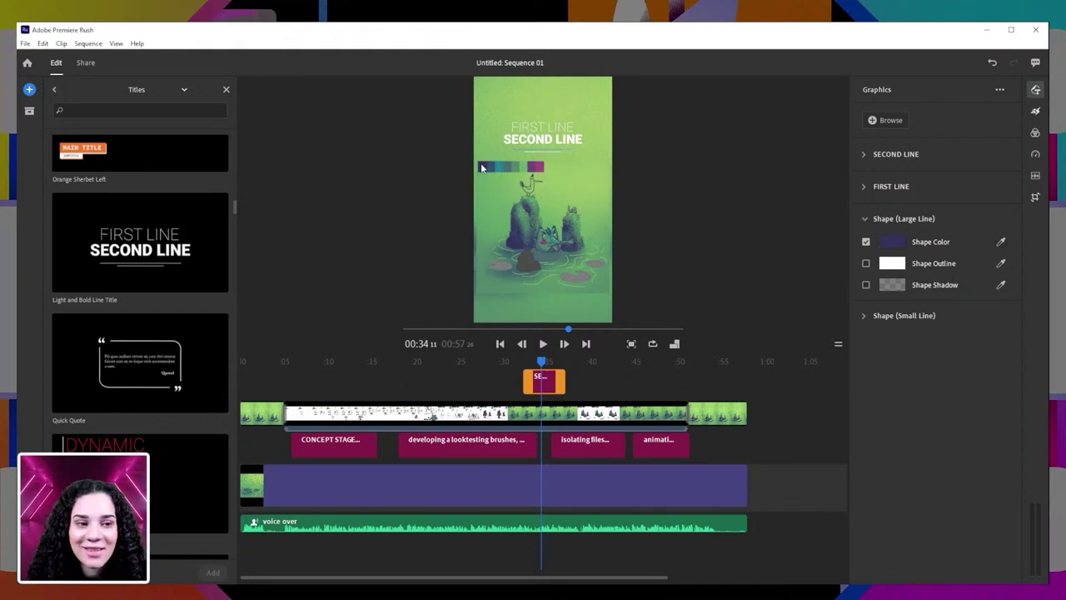
# - Color the title's small line with the same dark purple sampled from the artwork's palette
pyautogui.click(864, 316)
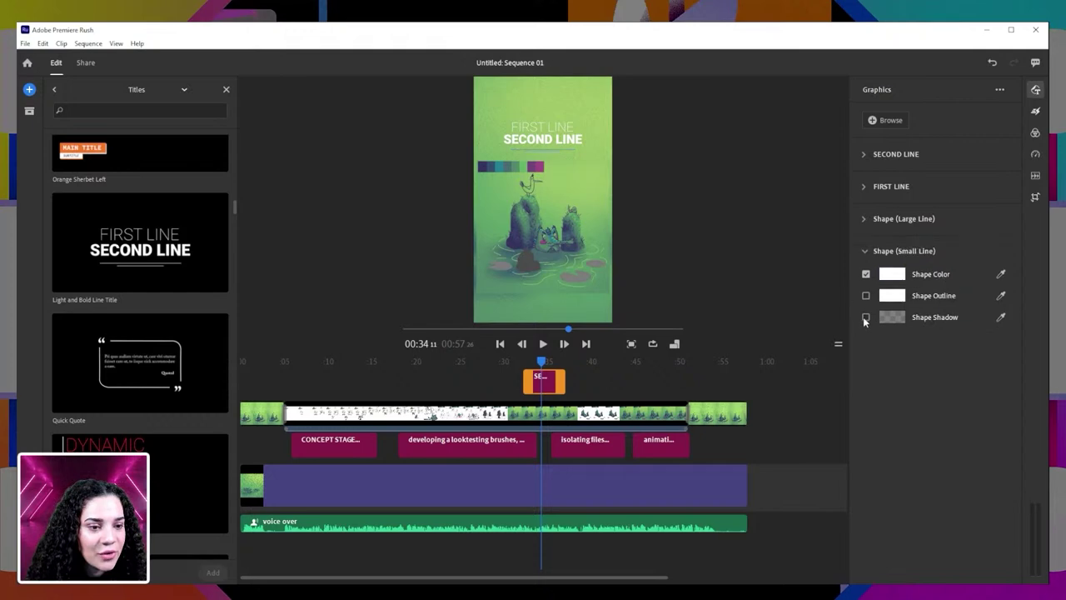
pyautogui.click(1001, 275)
pyautogui.click(503, 142)
pyautogui.click(484, 167)
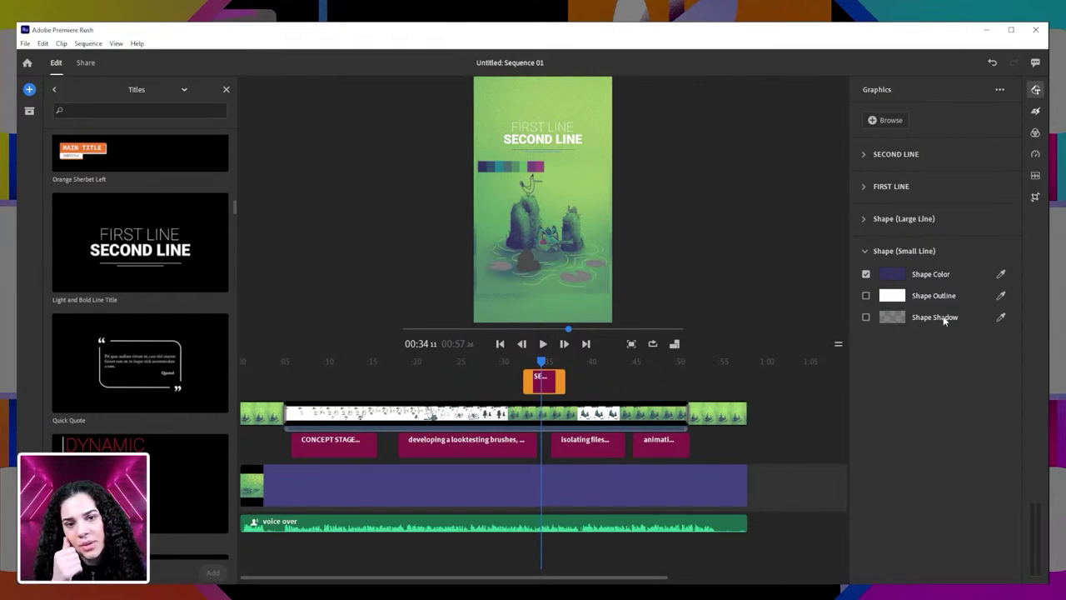
# - Enable an outline on the title's large line and color it with the palette's dark purple
pyautogui.click(864, 219)
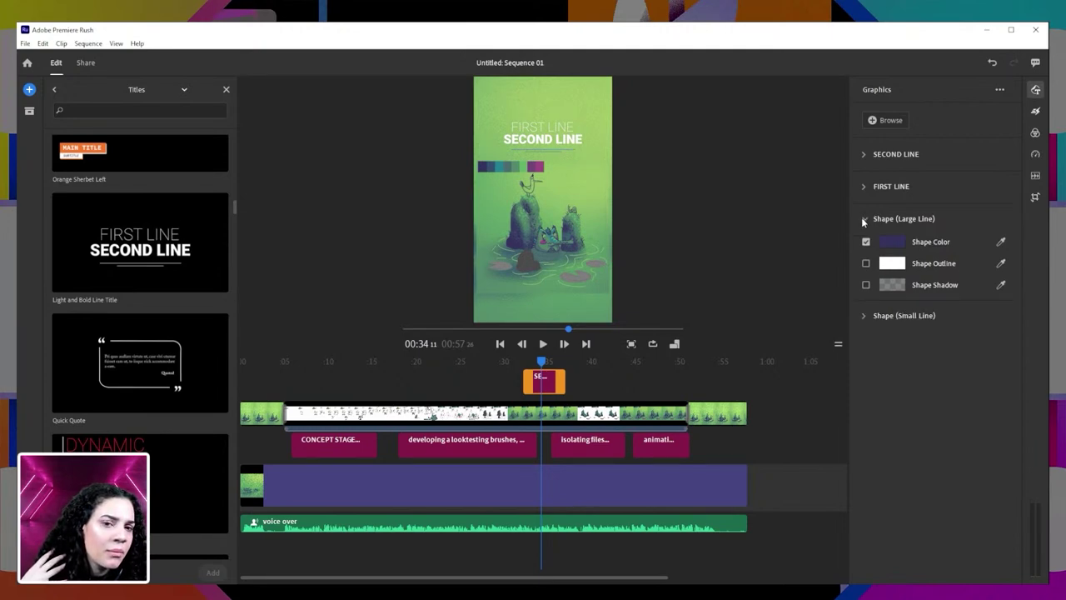
pyautogui.click(867, 264)
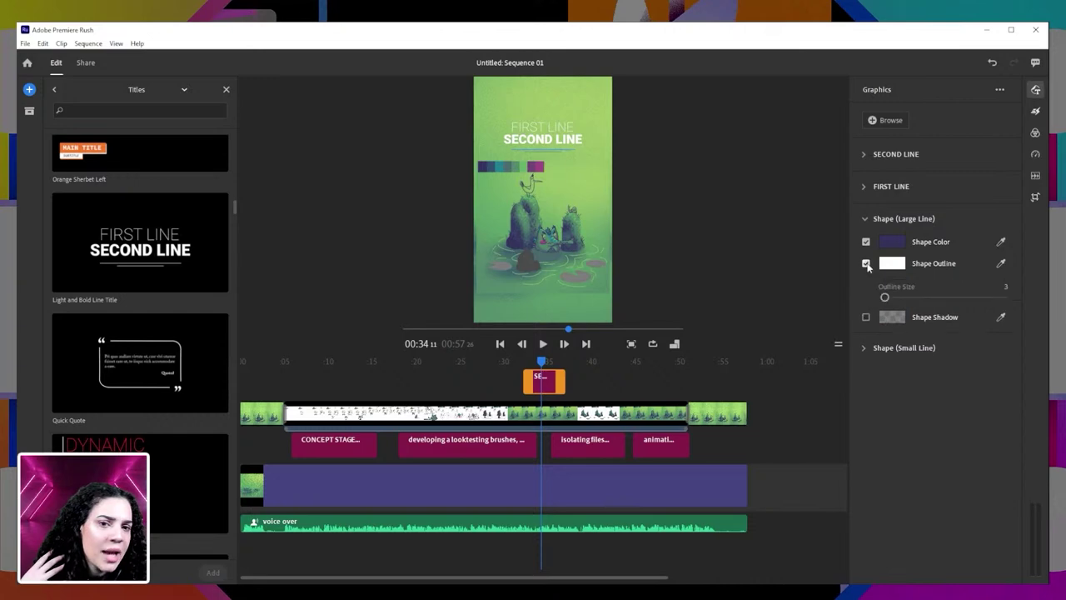
pyautogui.click(1002, 264)
pyautogui.click(488, 165)
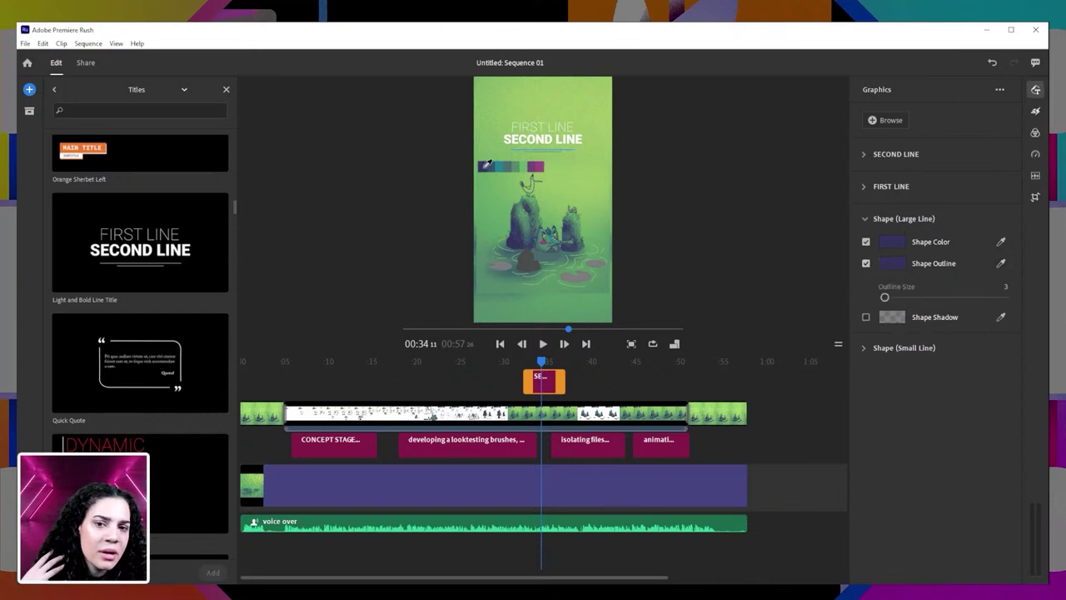
# - Enable an outline on the title's small line, color it the palette's dark purple and set its size to 8
pyautogui.click(864, 218)
pyautogui.click(863, 252)
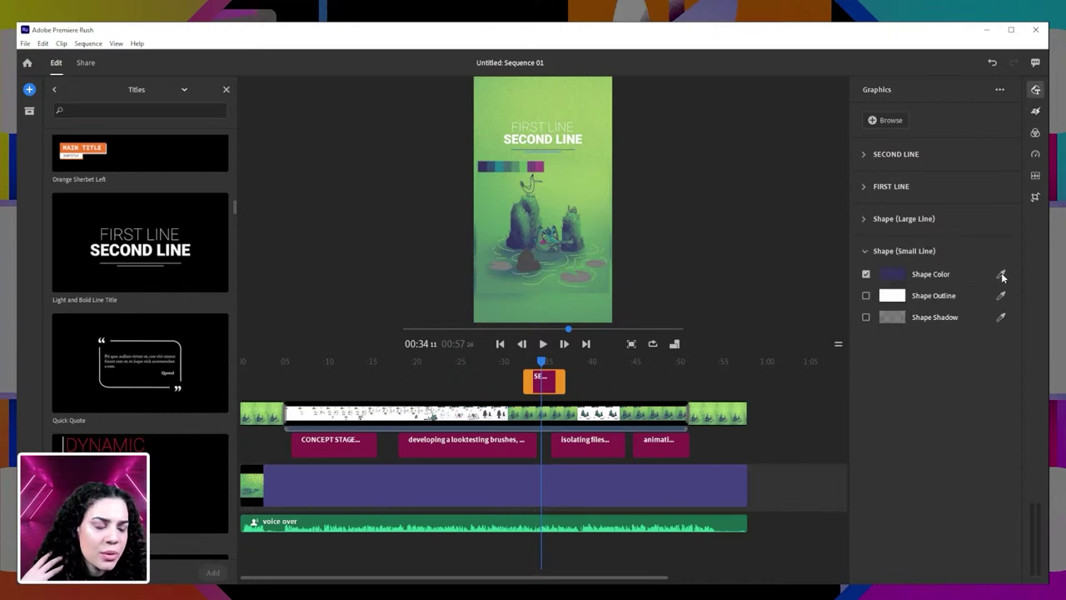
pyautogui.click(865, 295)
pyautogui.click(1001, 295)
pyautogui.click(485, 164)
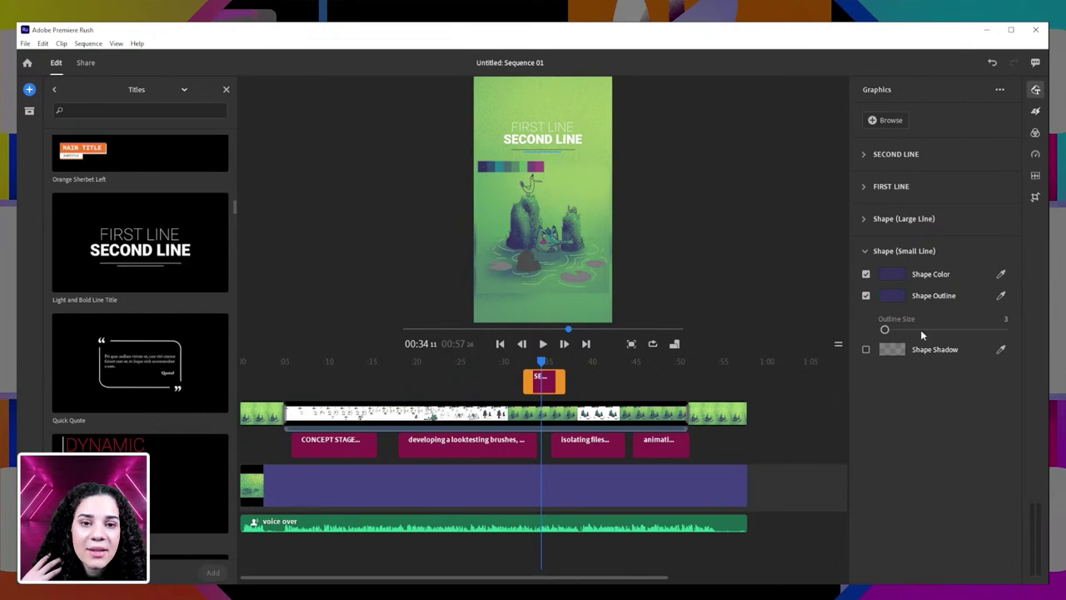
pyautogui.moveTo(885, 331); pyautogui.dragTo(890, 332)
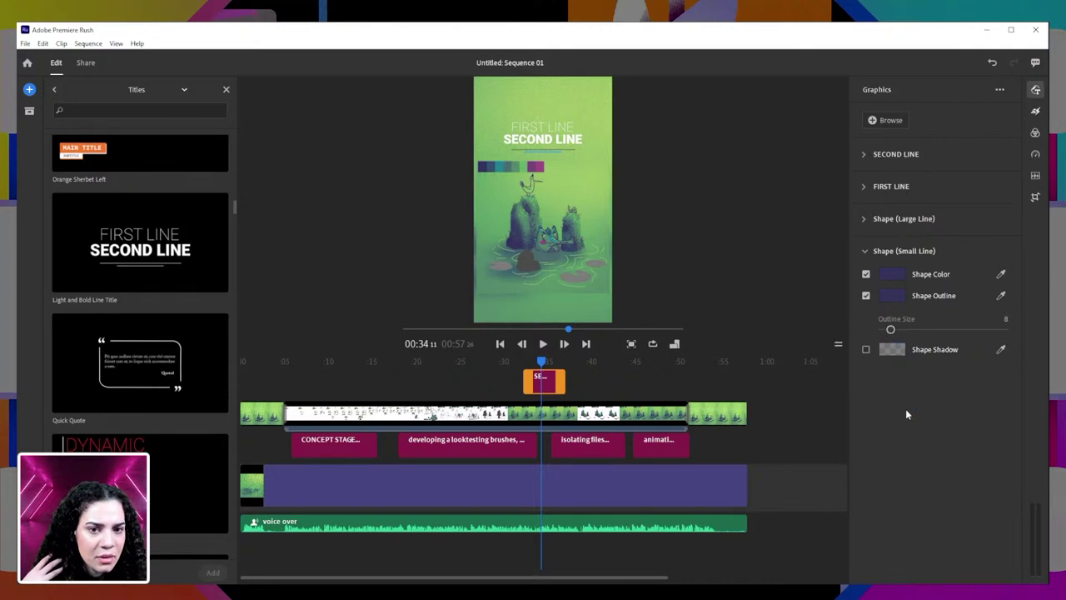
# - Set the outline size of the title's large line to 8
pyautogui.click(864, 220)
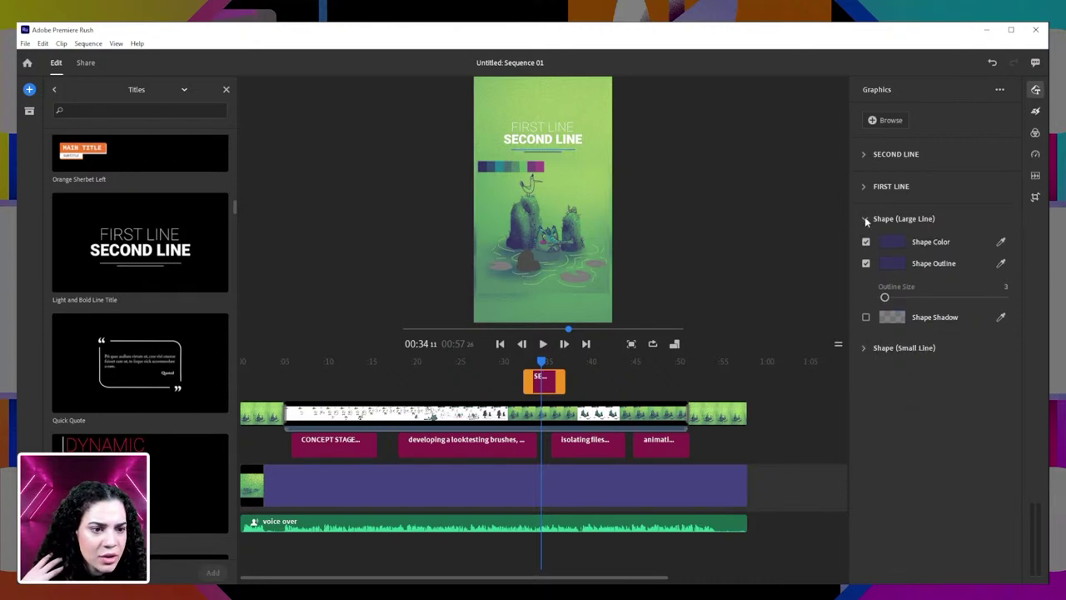
pyautogui.moveTo(888, 297); pyautogui.dragTo(891, 300)
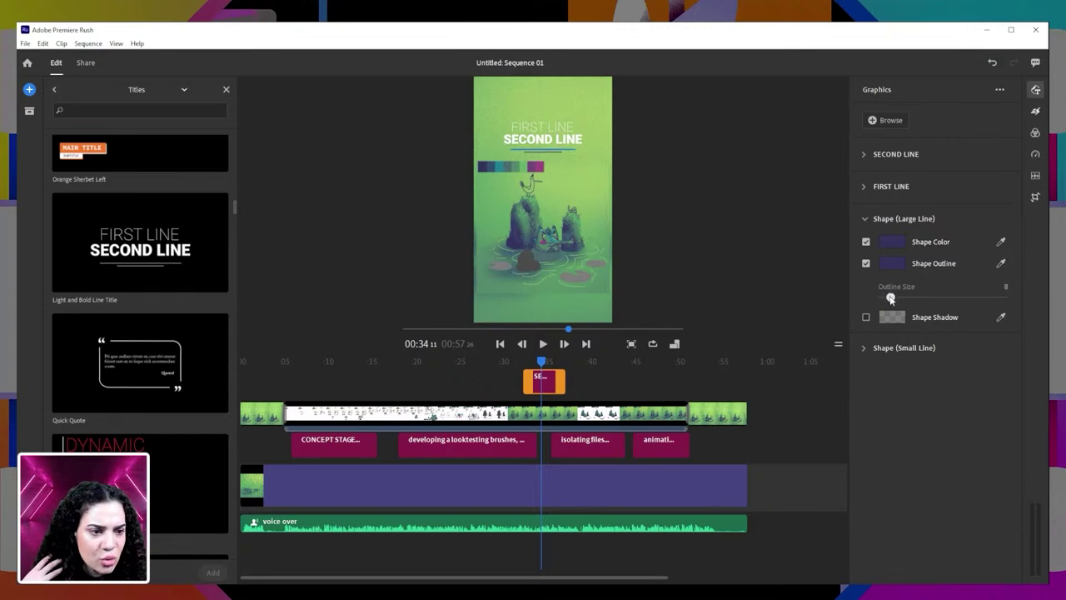
pyautogui.click(793, 213)
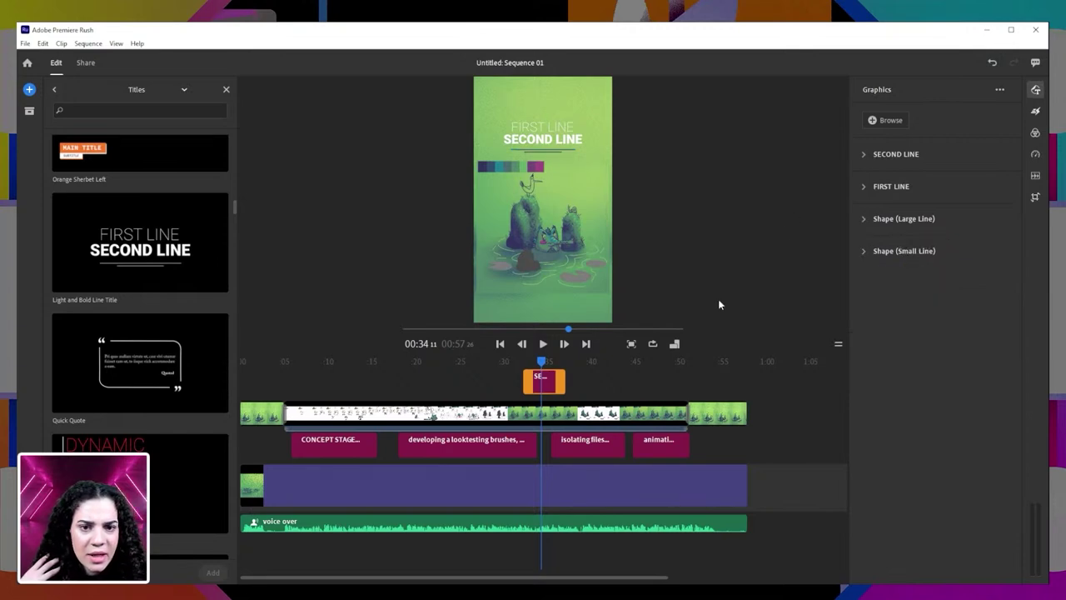
# - Try to move the title clip over the "Isolating files" section and raise the title above that section's heading
pyautogui.moveTo(541, 362); pyautogui.dragTo(602, 383)
pyautogui.click(604, 363)
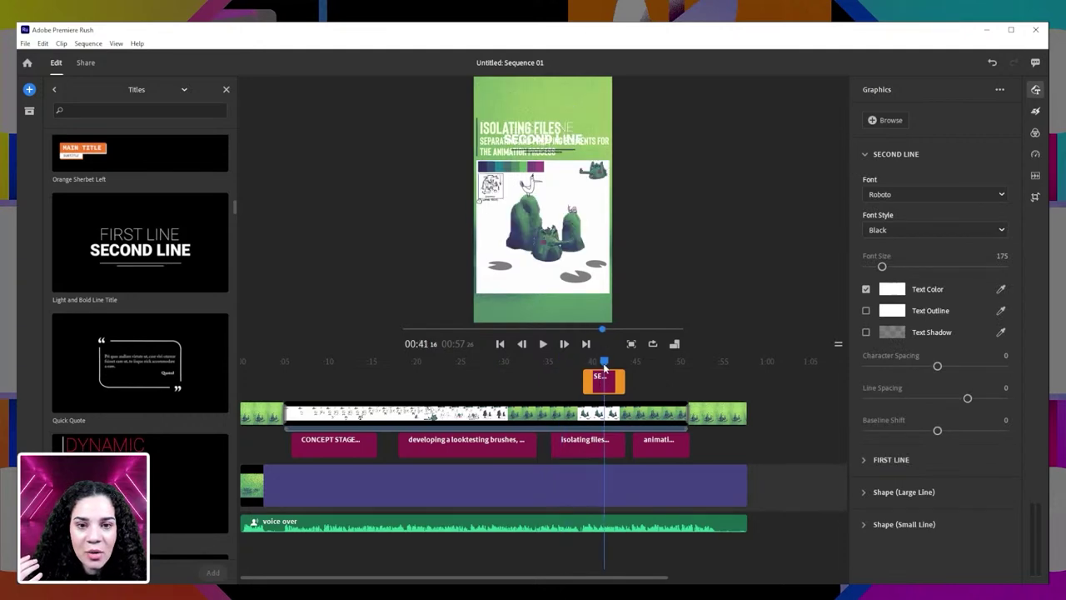
pyautogui.click(591, 108)
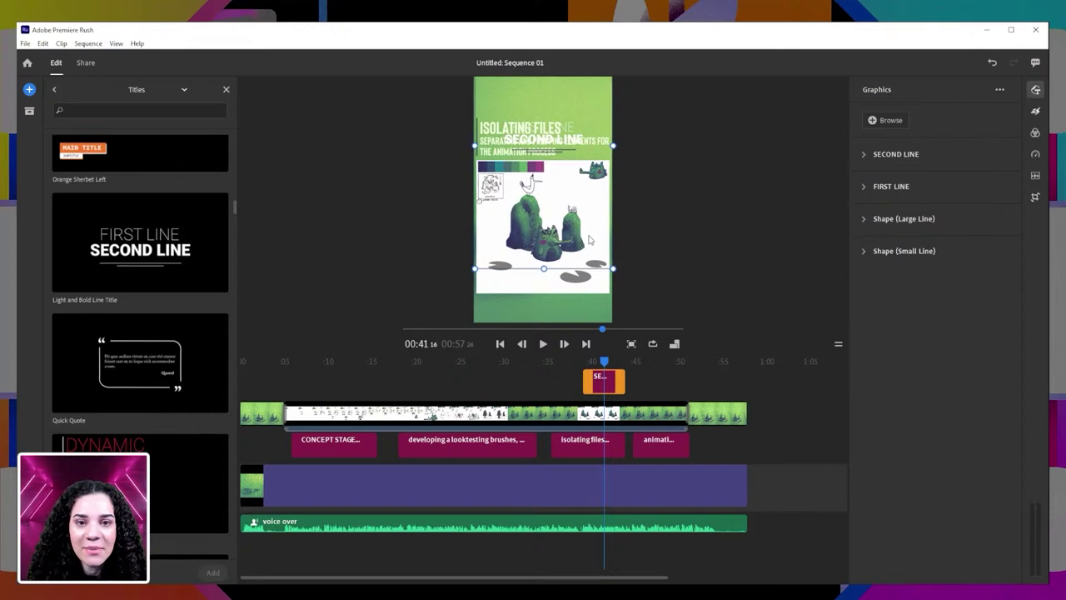
pyautogui.moveTo(586, 218); pyautogui.dragTo(587, 210)
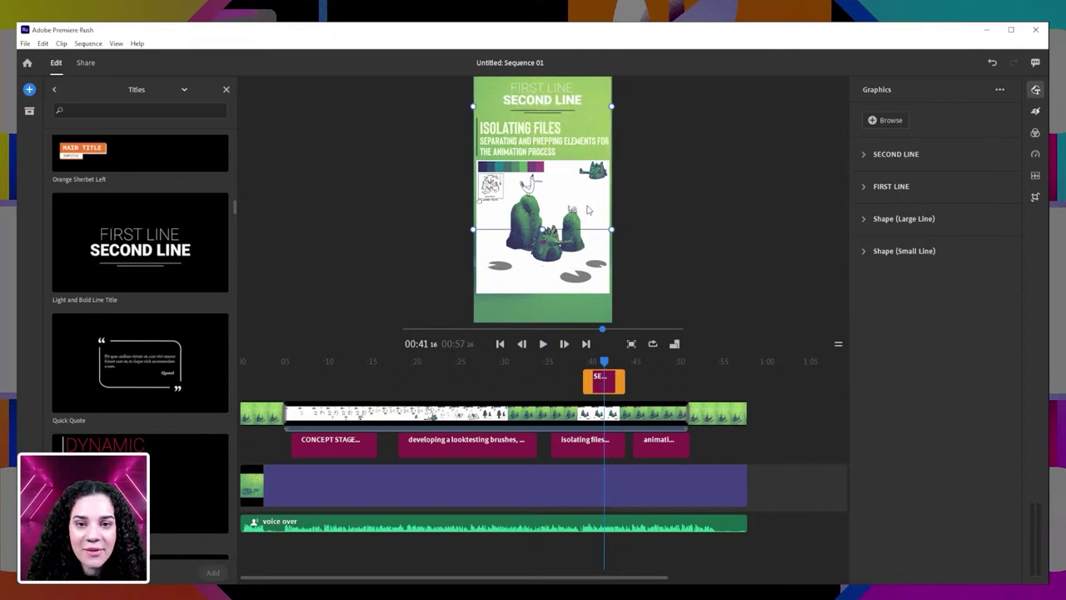
pyautogui.hotkey('ctrl', 'z')
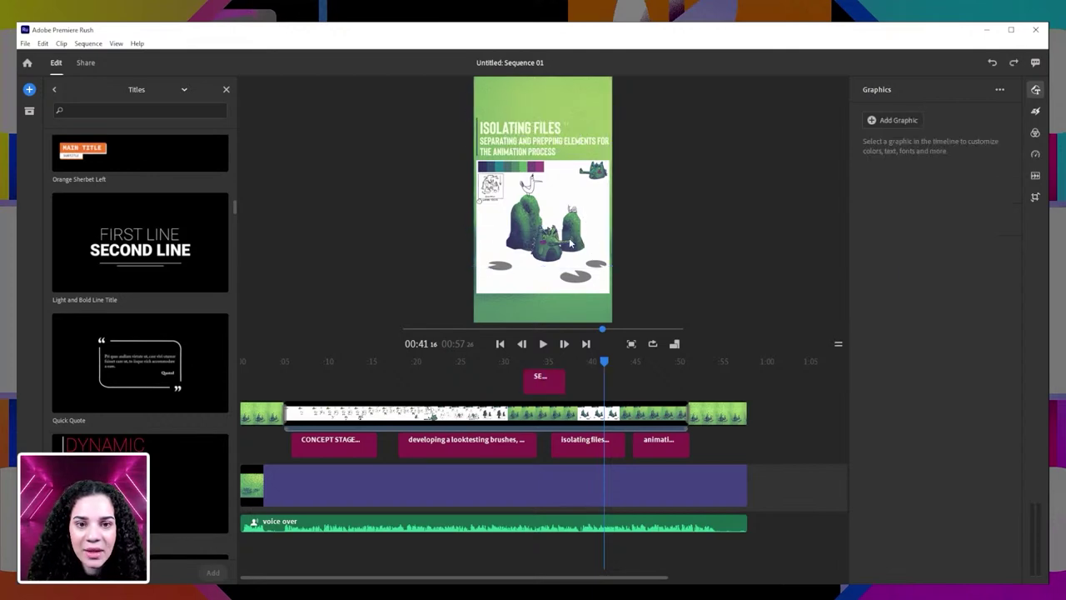
# - Place the title over the "Isolating files" section, raise it above the heading, and color its first line with the heading's pale color
pyautogui.moveTo(543, 382); pyautogui.dragTo(578, 363)
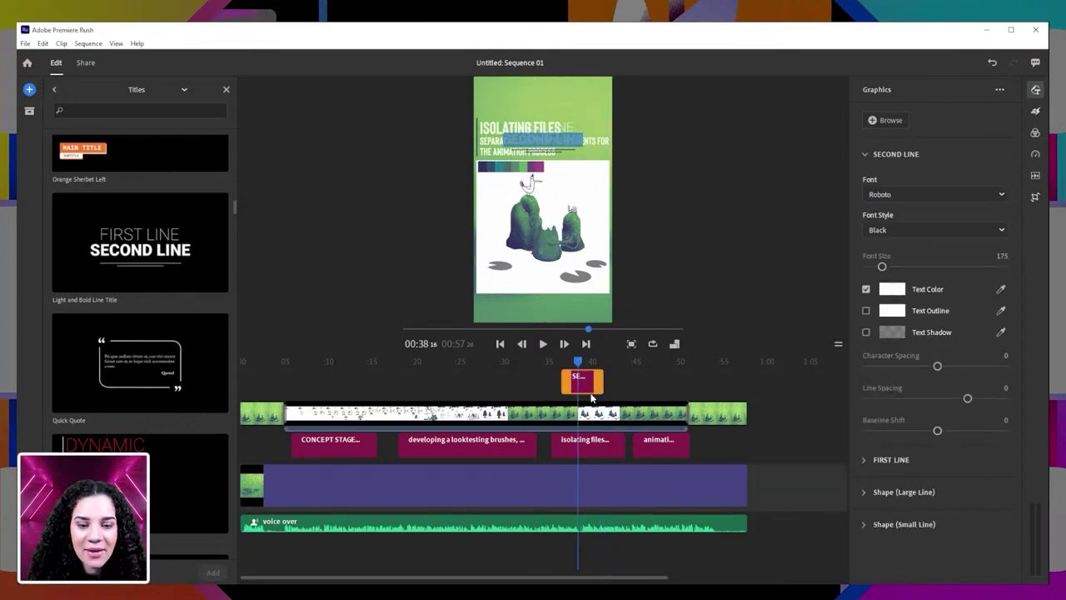
pyautogui.click(597, 197)
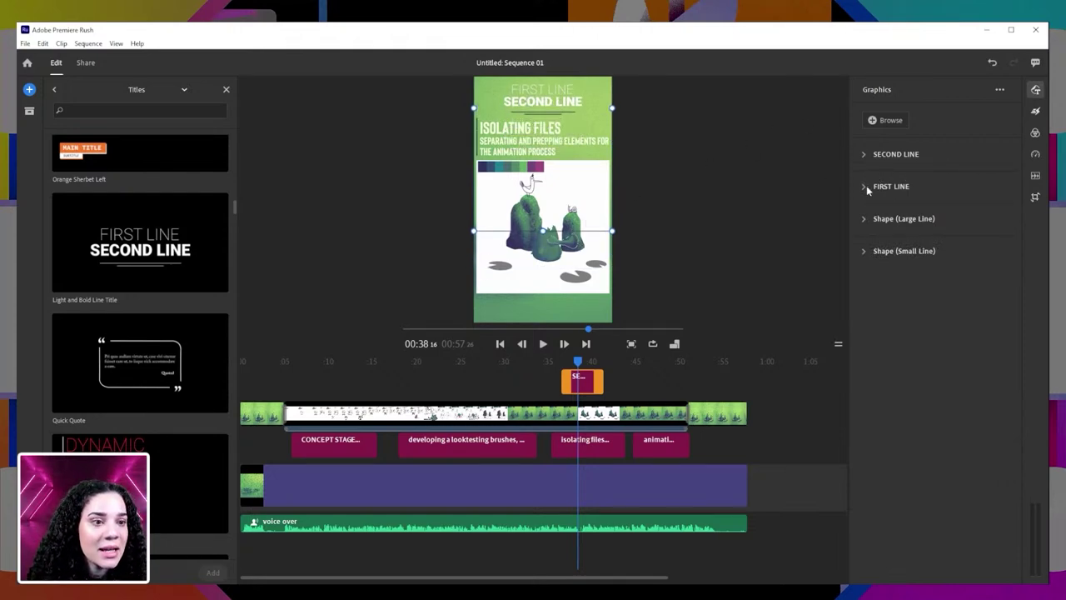
pyautogui.click(875, 186)
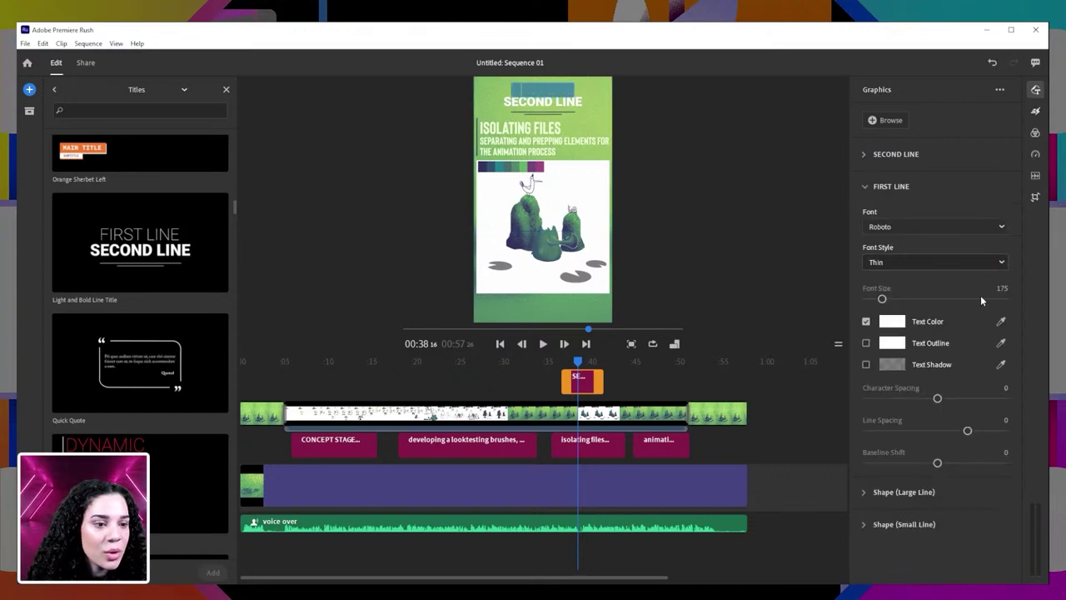
pyautogui.click(1000, 323)
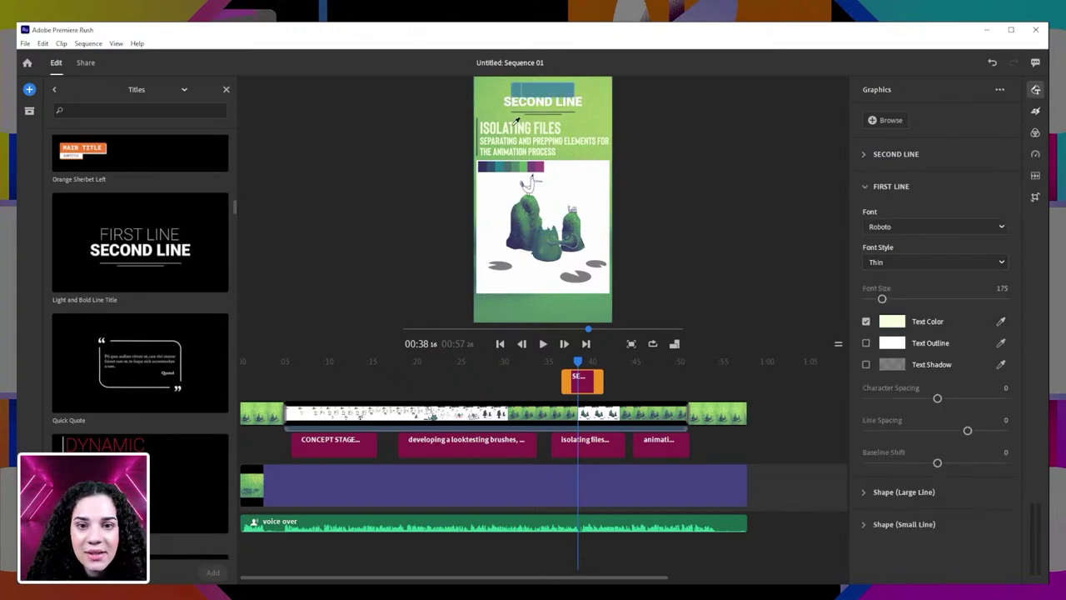
pyautogui.click(514, 122)
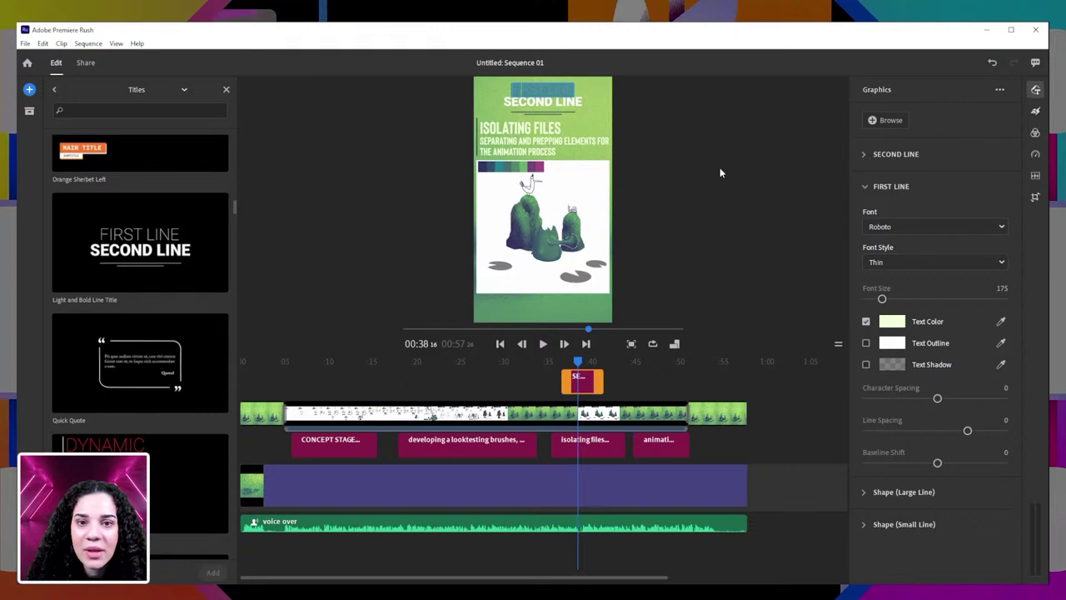
# - Color the title's second line with the pale color sampled from the "Isolating files" heading
pyautogui.click(863, 155)
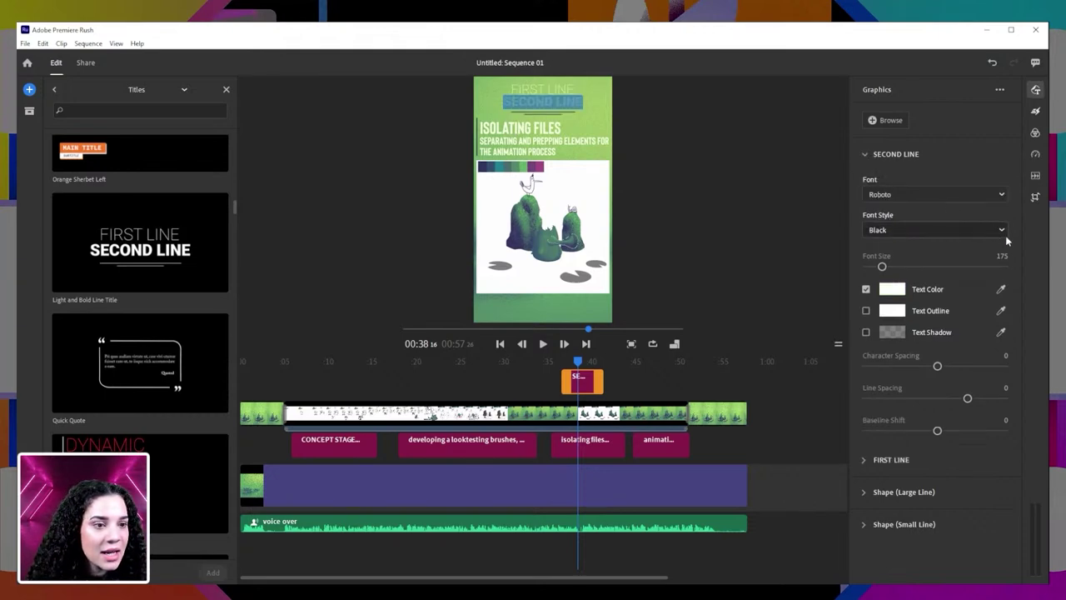
pyautogui.click(1002, 289)
pyautogui.click(512, 118)
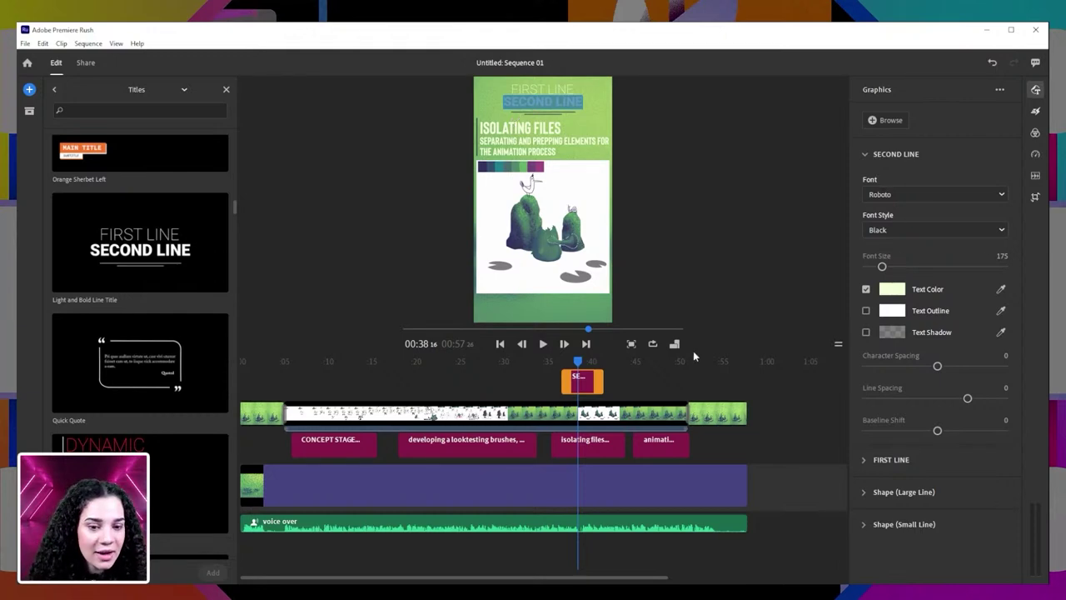
# - Move the title clip to the start of the sequence and lower the title to just above the artwork
pyautogui.moveTo(585, 384); pyautogui.dragTo(264, 390)
pyautogui.moveTo(581, 361); pyautogui.dragTo(214, 369)
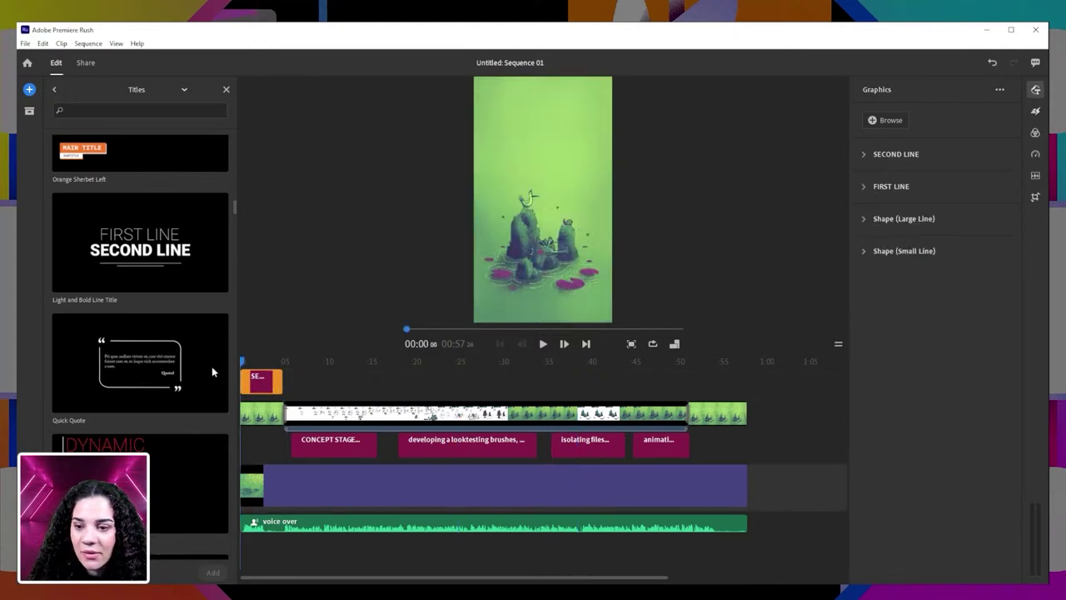
pyautogui.press('space')
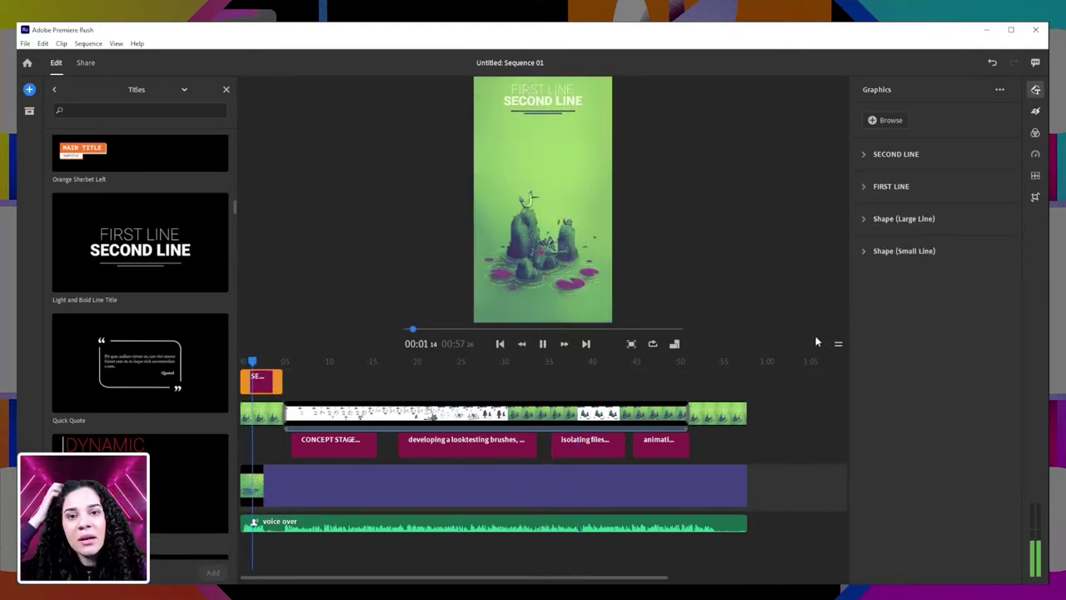
pyautogui.moveTo(559, 165); pyautogui.dragTo(579, 194)
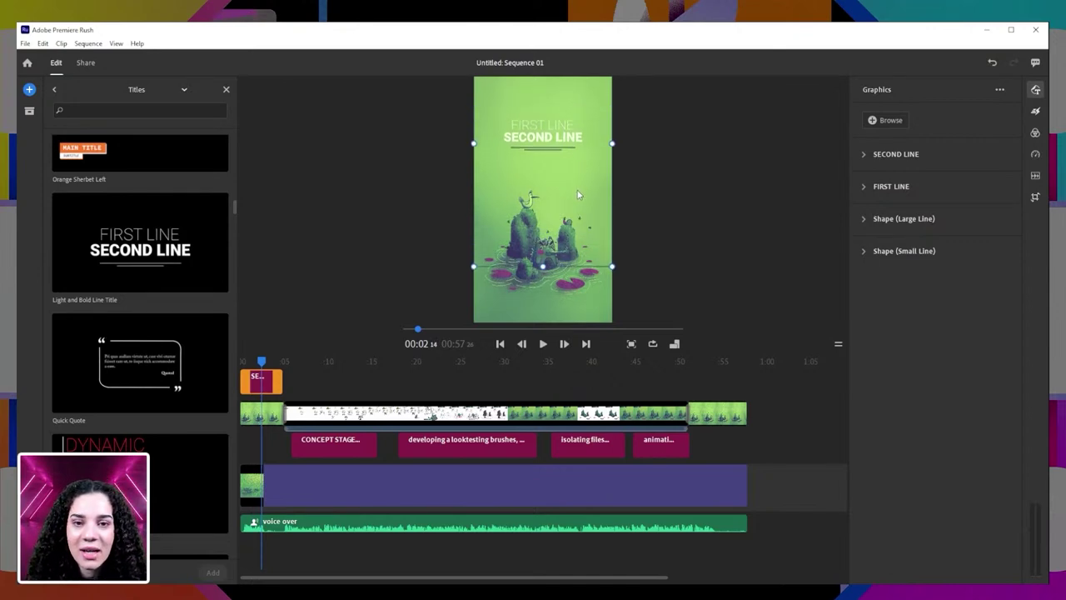
# - Set the title's second line to the Bison font in Bold style
pyautogui.doubleClick(559, 134)
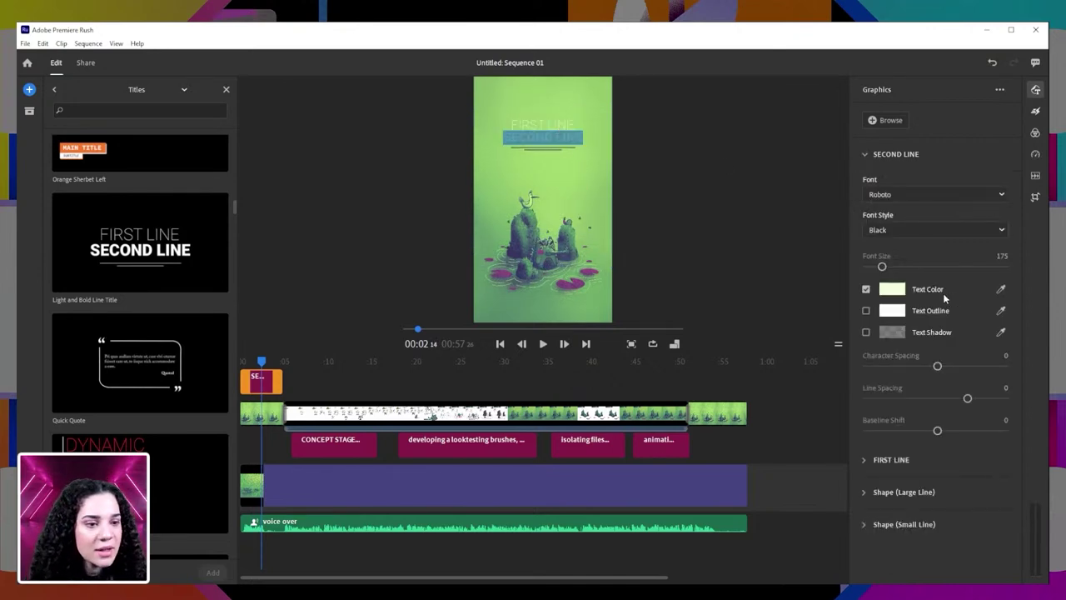
pyautogui.click(925, 194)
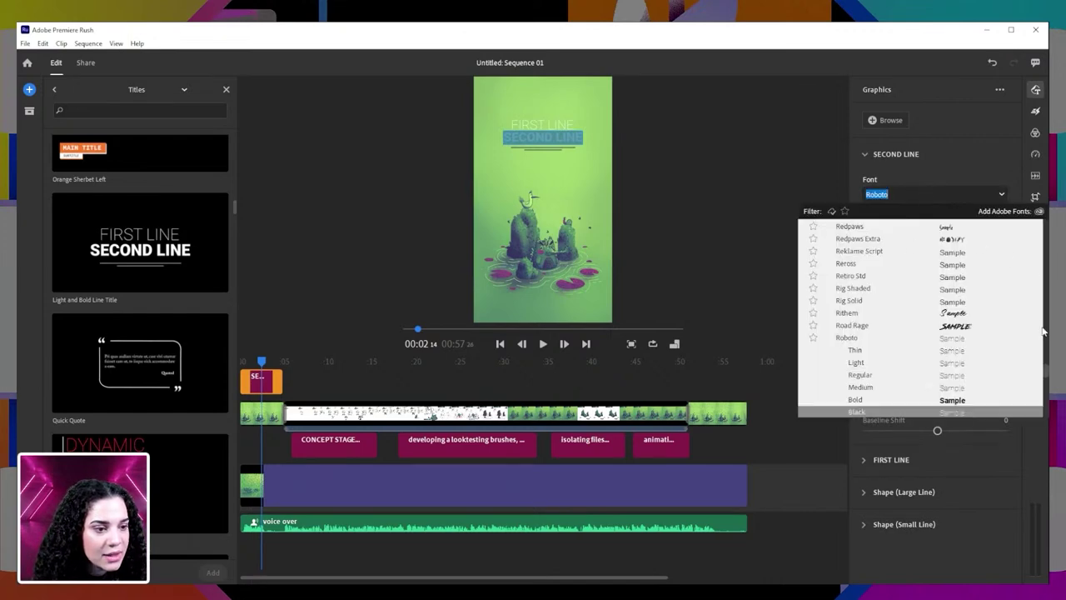
pyautogui.scroll(-5, 1041, 300)
pyautogui.moveTo(1041, 300); pyautogui.dragTo(1041, 225)
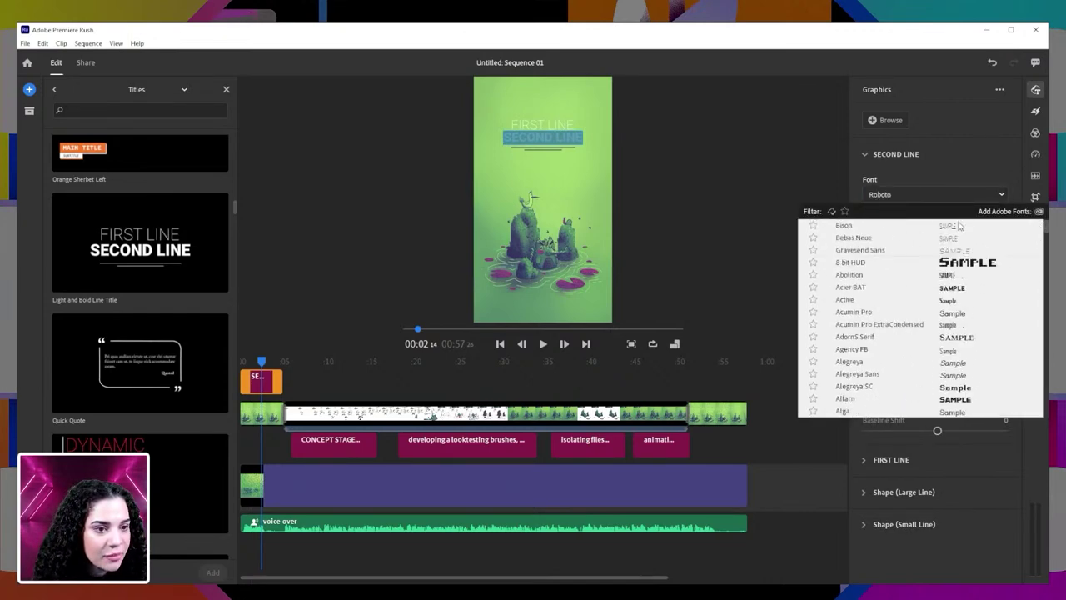
pyautogui.click(908, 225)
pyautogui.click(918, 230)
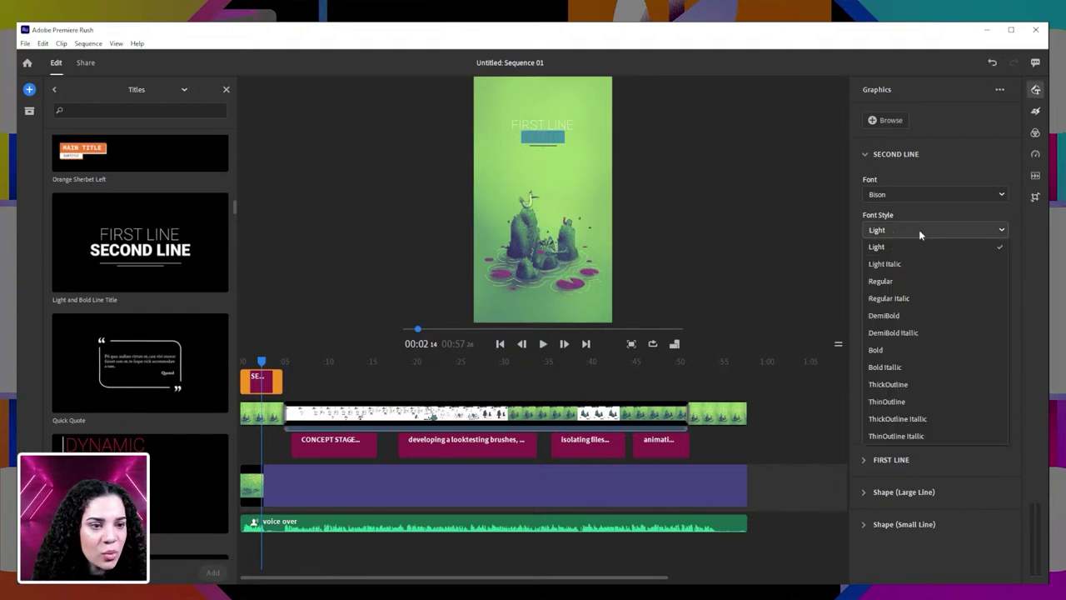
pyautogui.click(889, 350)
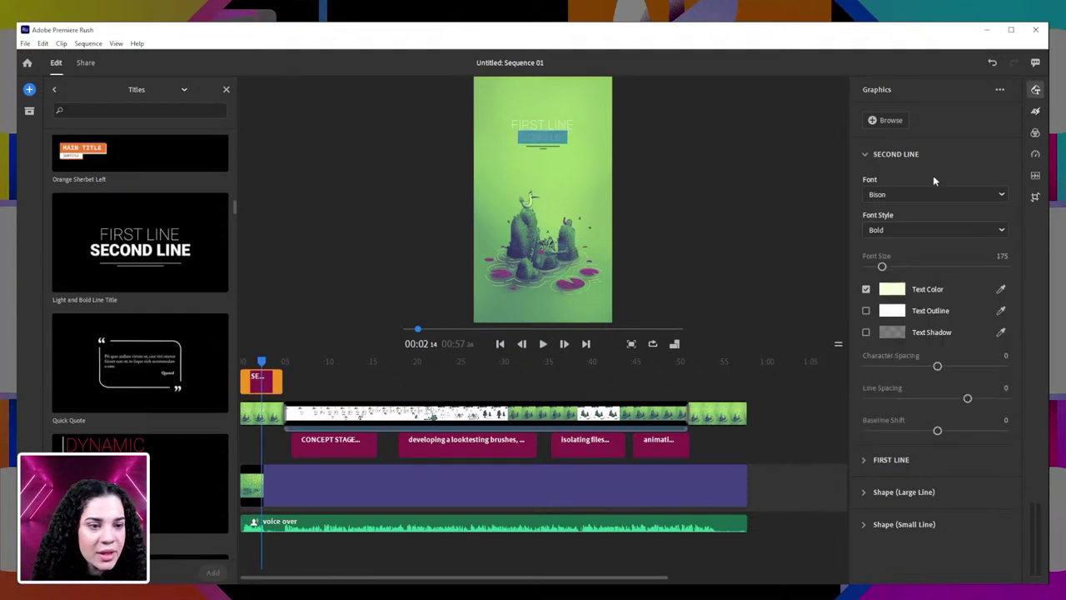
# - Set the title's first line to the Bison font in Regular style
pyautogui.click(863, 155)
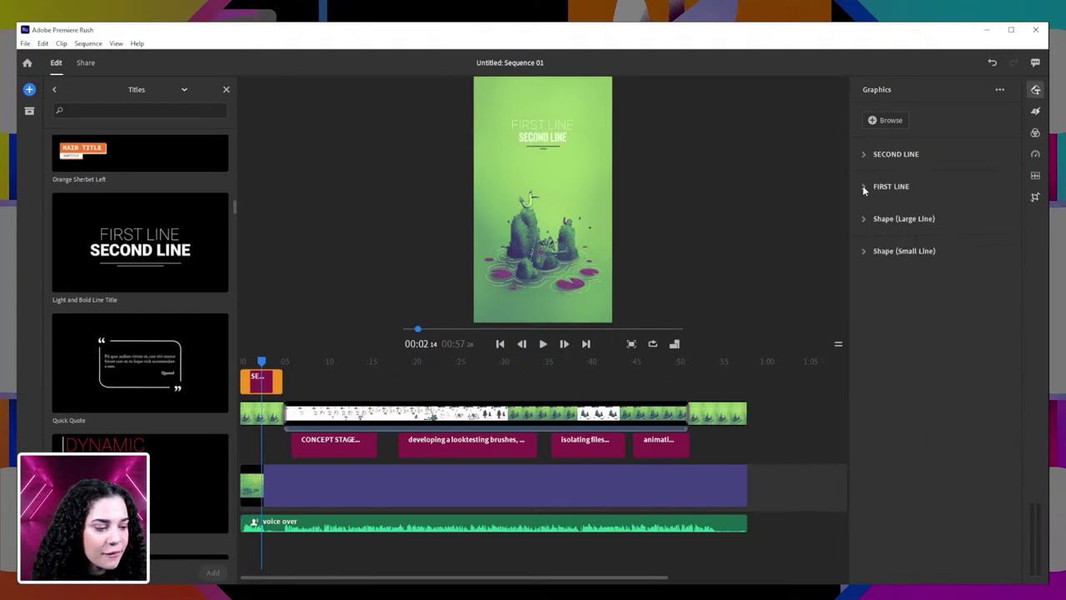
pyautogui.click(865, 187)
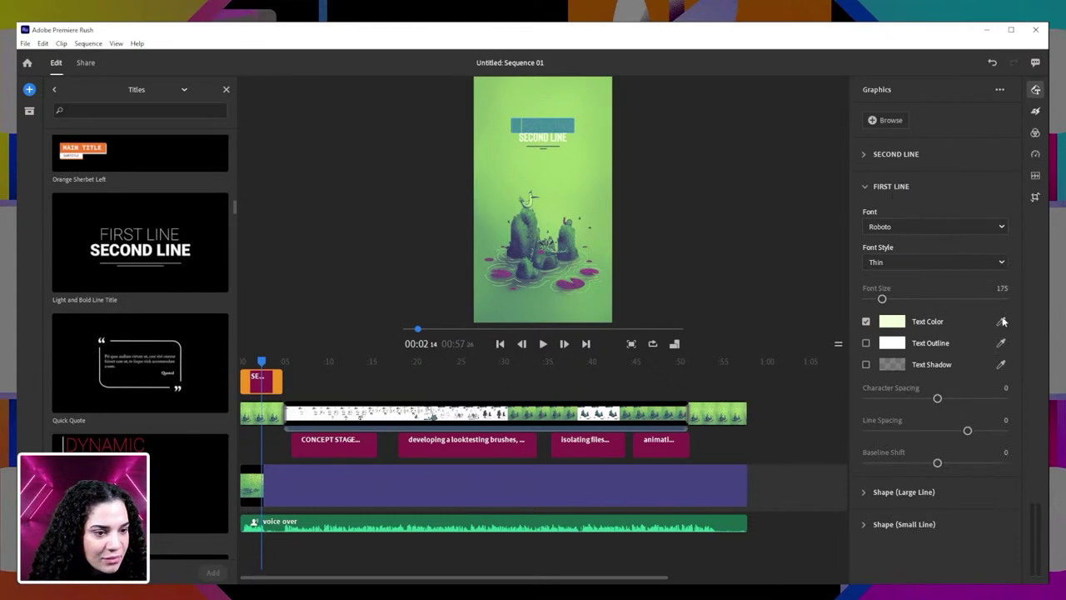
pyautogui.click(997, 227)
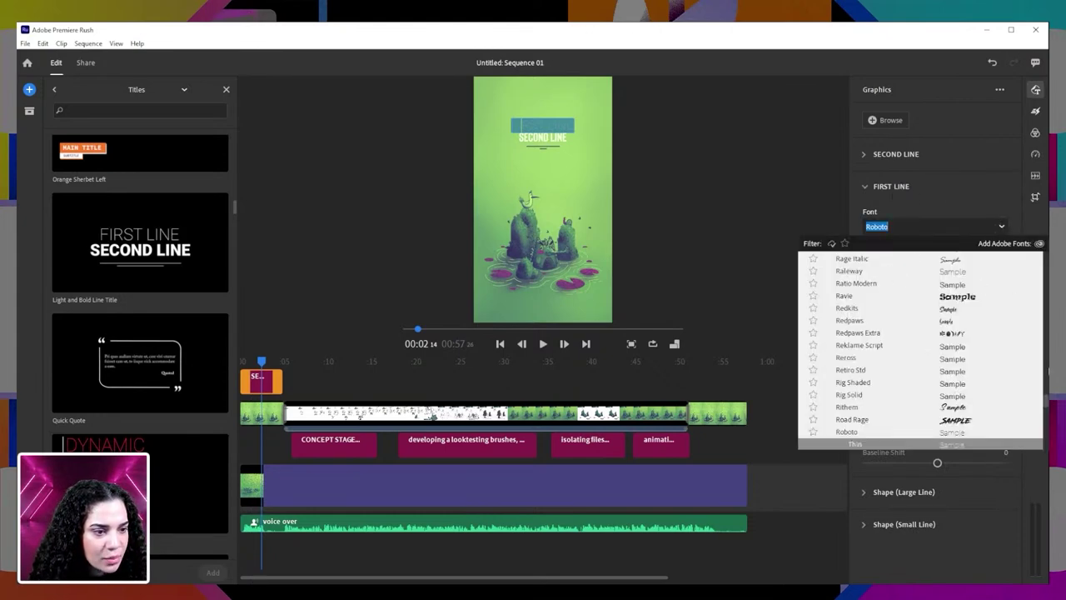
pyautogui.scroll(-5, 921, 350)
pyautogui.click(850, 261)
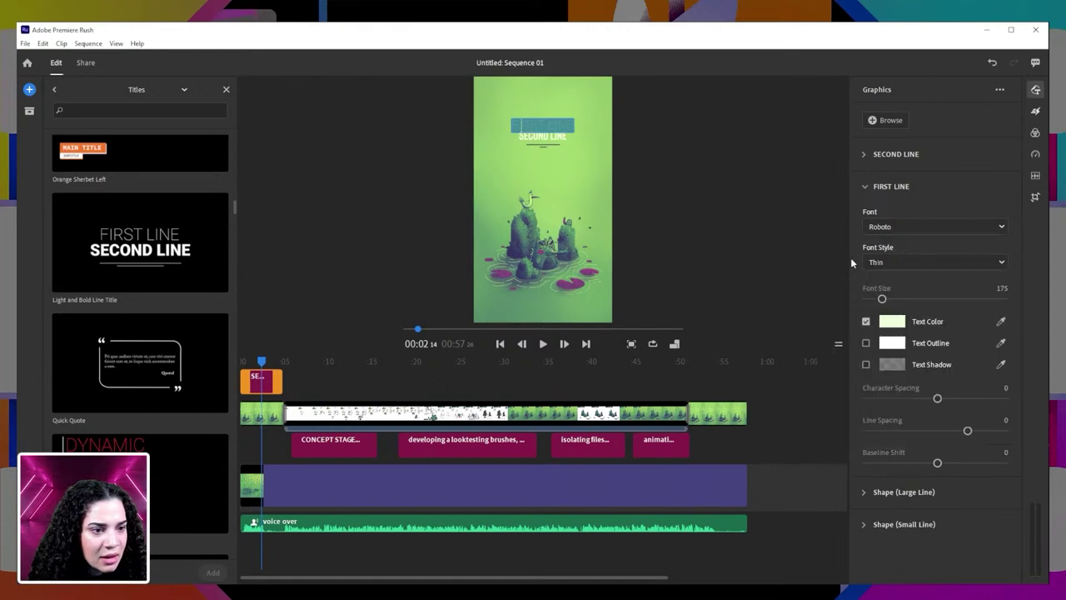
pyautogui.click(993, 262)
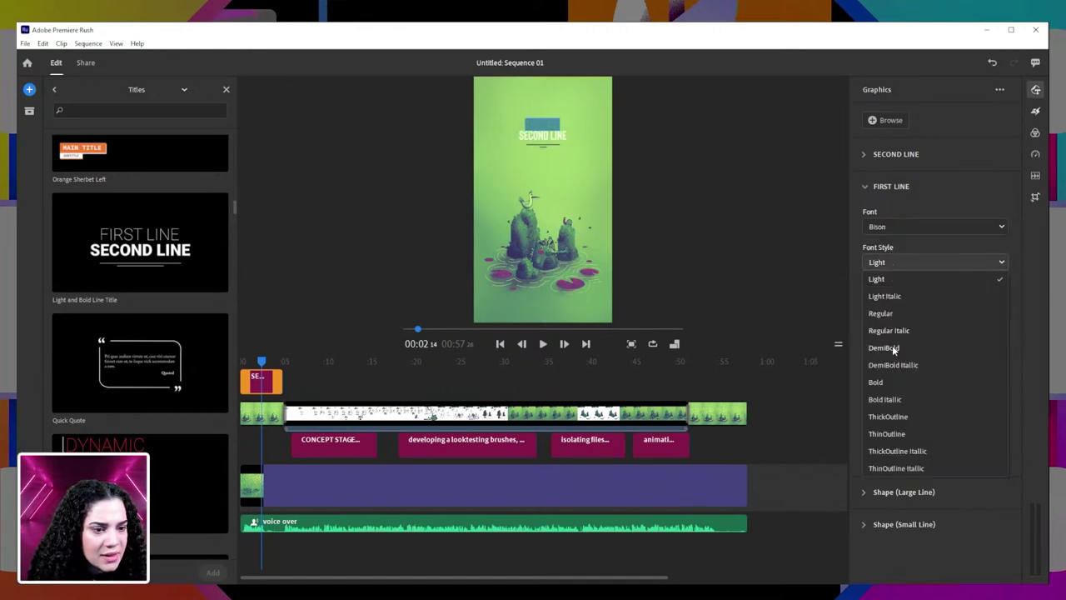
pyautogui.click(881, 313)
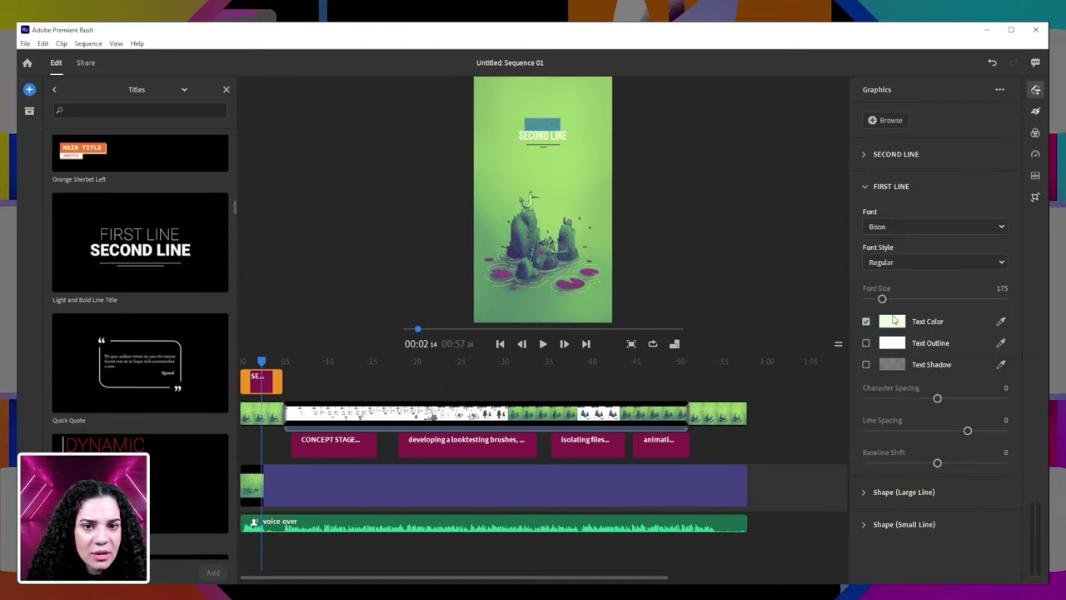
# - Enlarge the opening title to nearly fill the frame's width and lower it slightly toward the artwork
pyautogui.click(563, 135)
pyautogui.click(616, 155)
pyautogui.click(580, 173)
pyautogui.moveTo(613, 266); pyautogui.dragTo(829, 393)
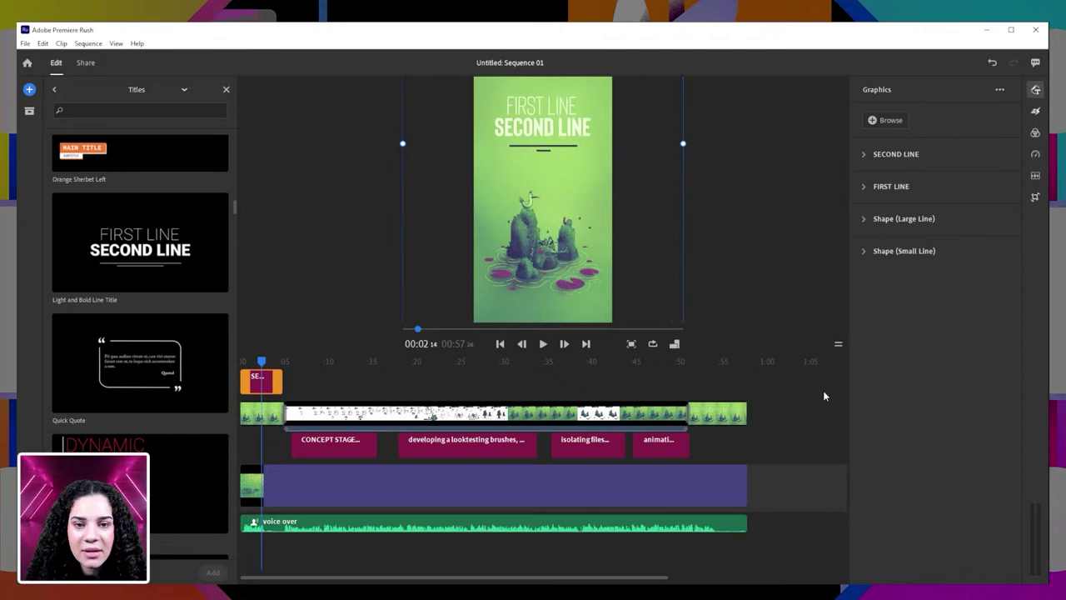
pyautogui.moveTo(562, 145); pyautogui.dragTo(560, 158)
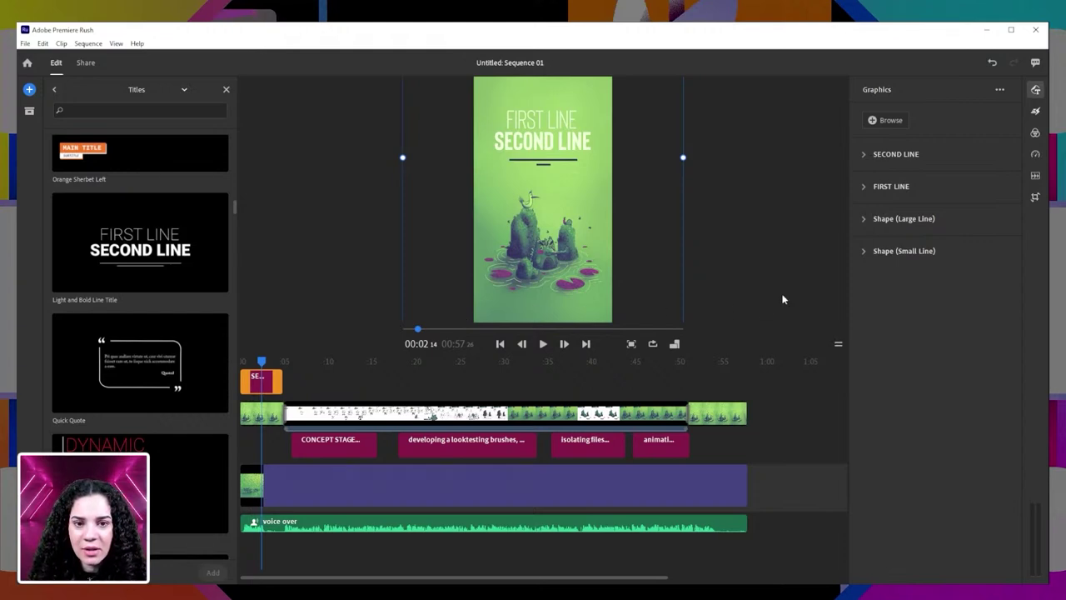
# - Set the large line's outline size to 4 and thin the small line's outline as well
pyautogui.click(866, 219)
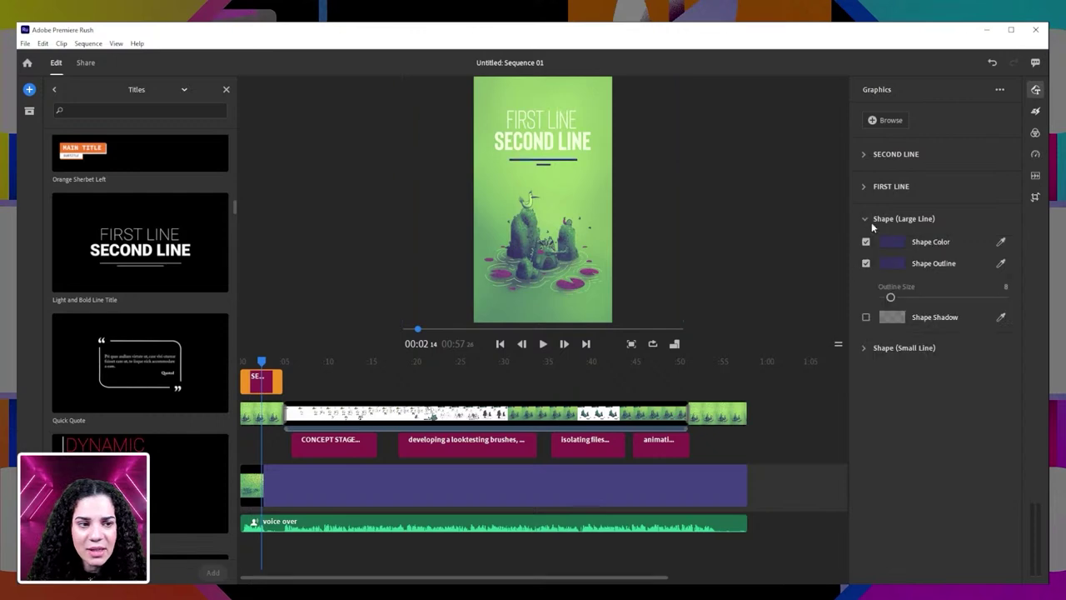
pyautogui.moveTo(890, 298); pyautogui.dragTo(886, 299)
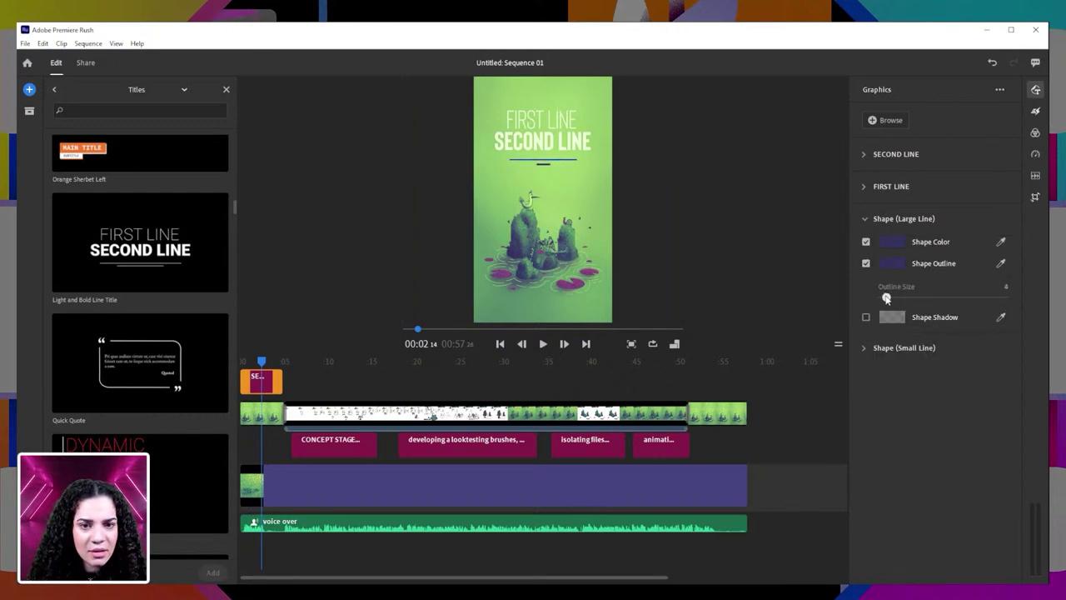
pyautogui.click(864, 219)
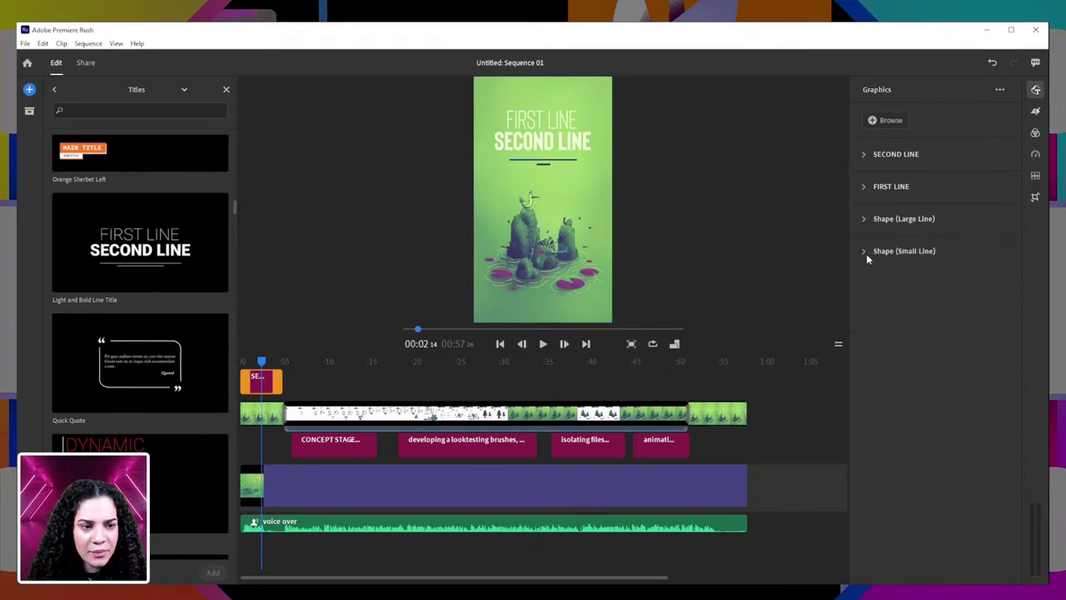
pyautogui.click(864, 251)
pyautogui.moveTo(893, 331); pyautogui.dragTo(886, 332)
pyautogui.click(726, 219)
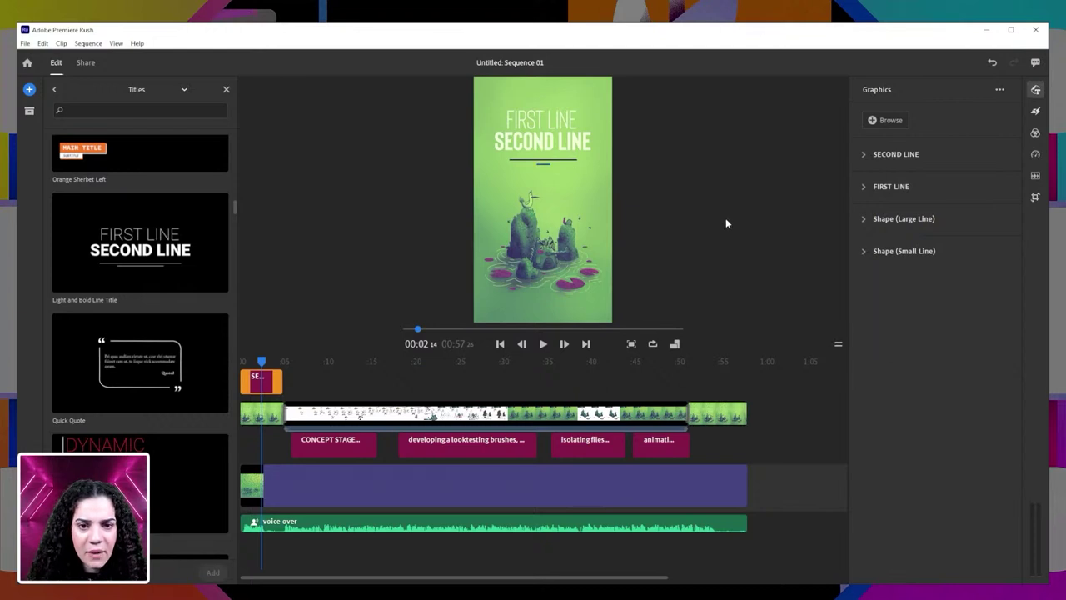
# - Replace the opening title's first line with "illustration"
pyautogui.doubleClick(549, 125)
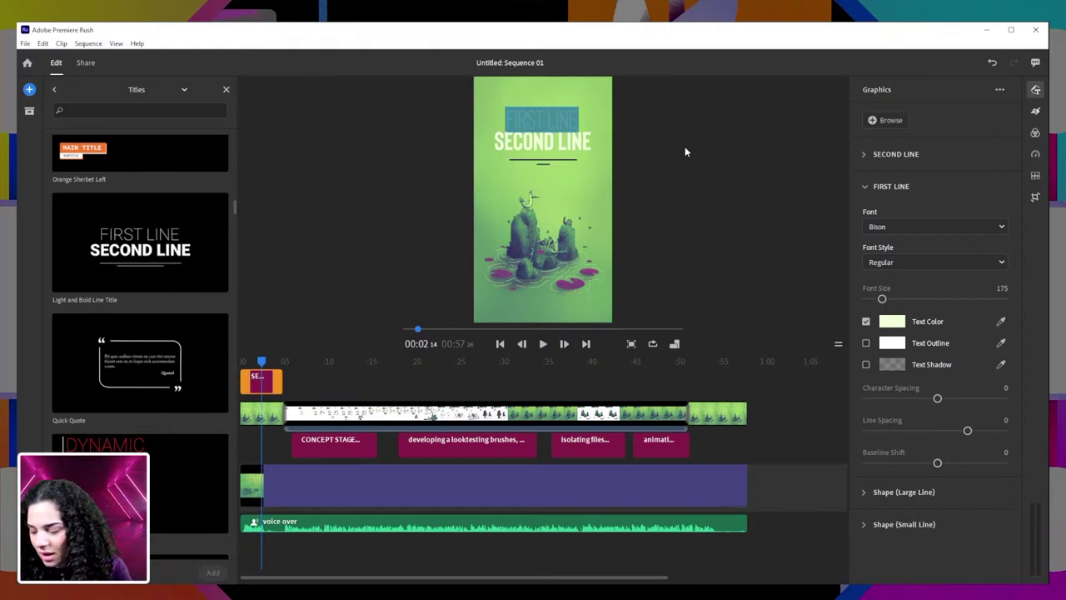
pyautogui.write('f')
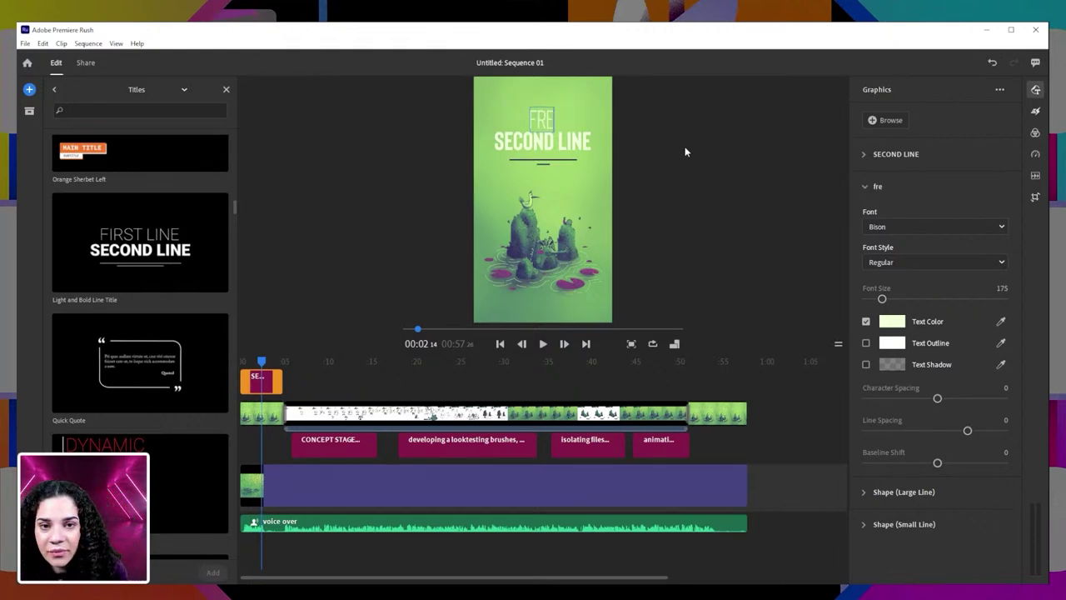
pyautogui.press('BackSpace')
pyautogui.write('I')
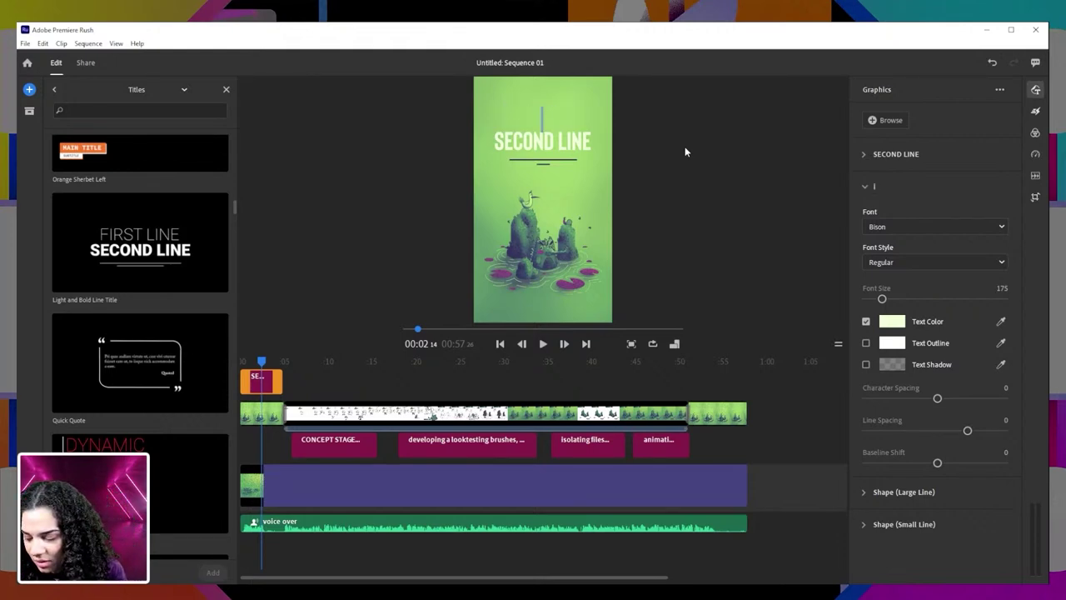
pyautogui.write('llustration')
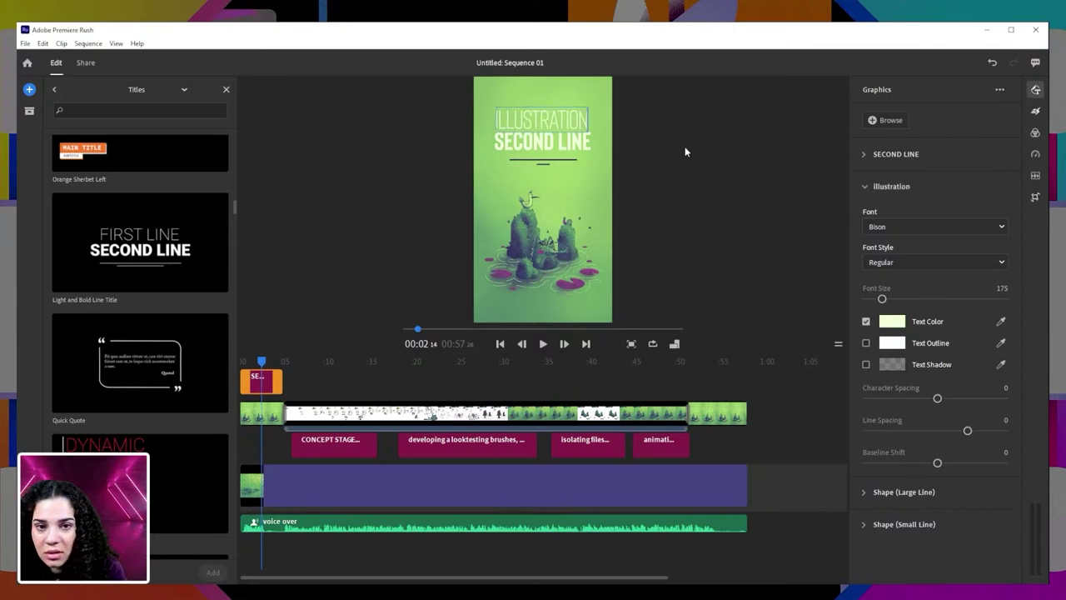
pyautogui.write(' book')
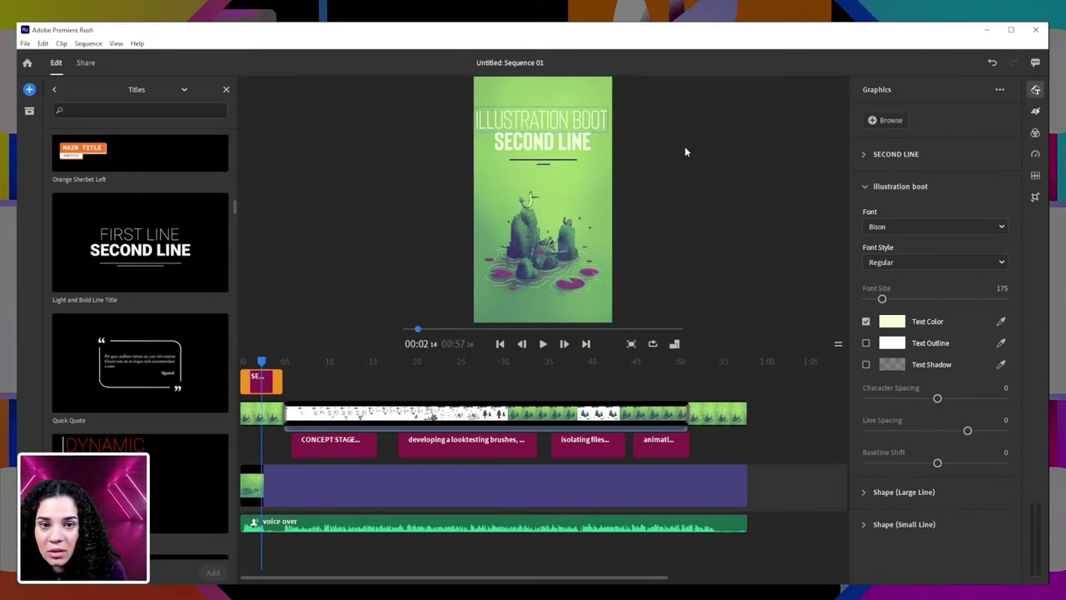
pyautogui.press('BackSpace')
pyautogui.press('BackSpace')
pyautogui.press('BackSpace')
pyautogui.press('BackSpace')
pyautogui.press('BackSpace')
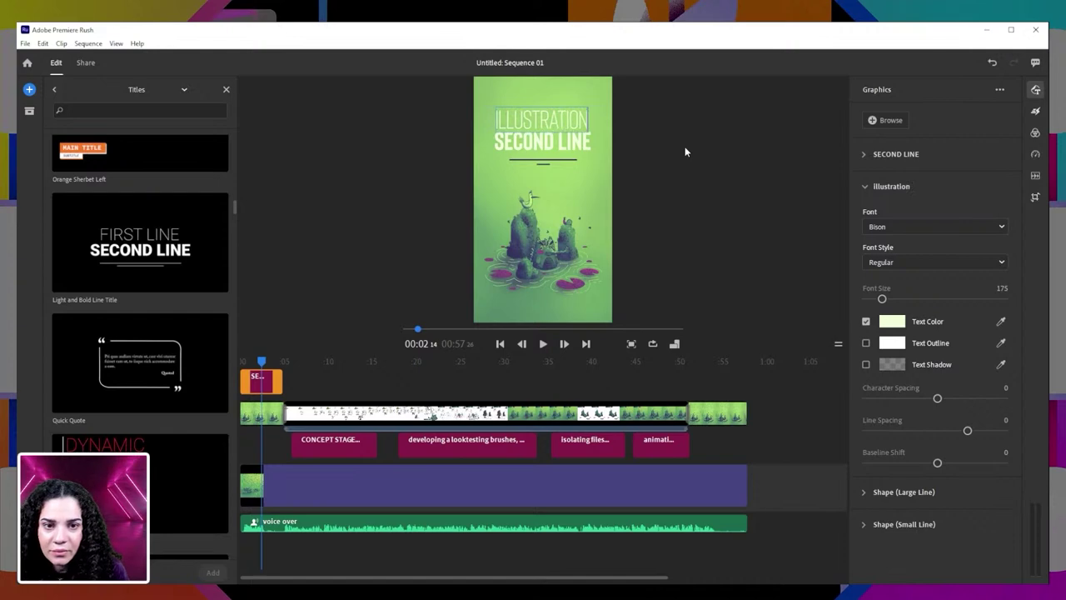
# - Try "bootcamp" as the opening title's second line, then clear it and enter the placeholder "ghf"
pyautogui.click(571, 144)
pyautogui.doubleClick(571, 145)
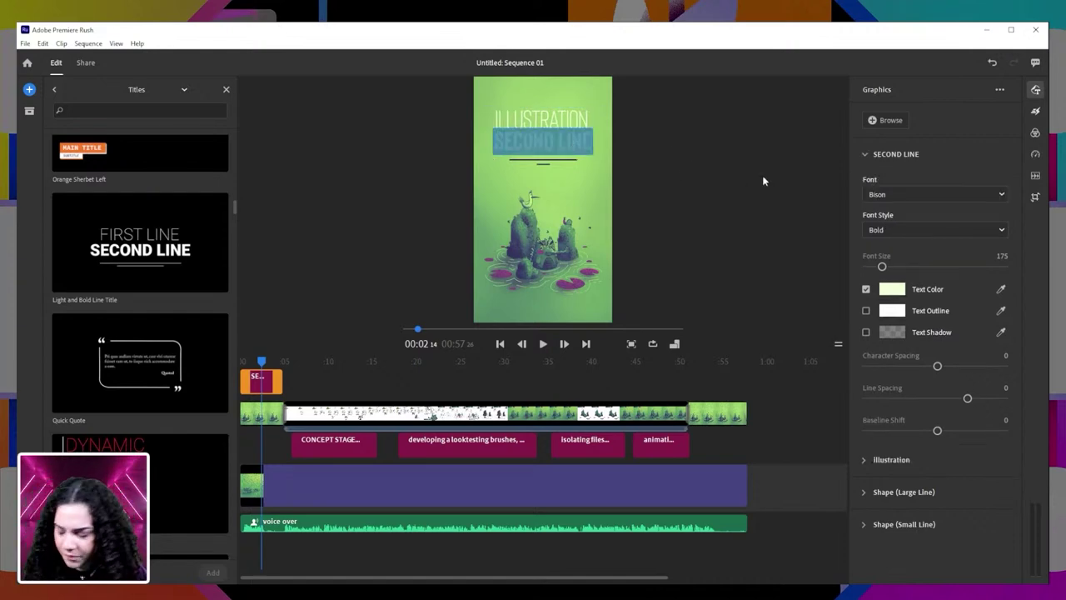
pyautogui.write('bootcam')
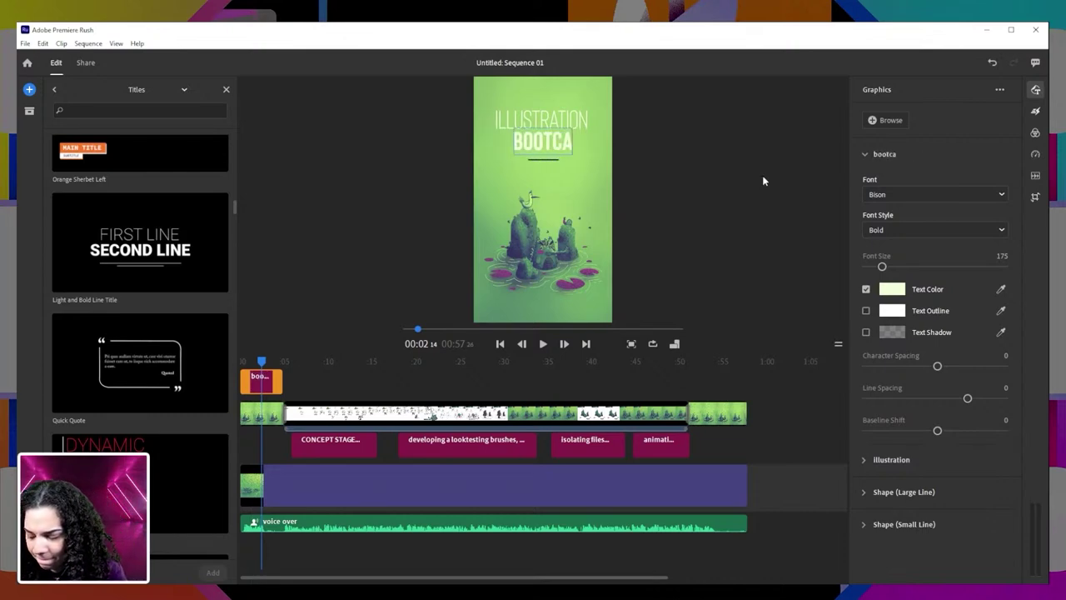
pyautogui.write('p')
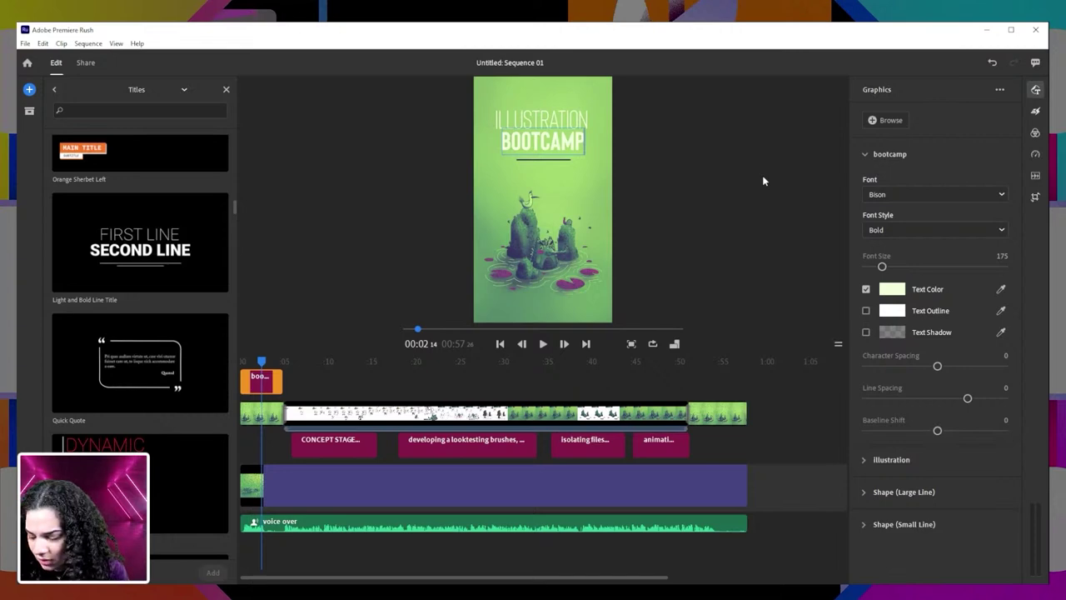
pyautogui.press('BackSpace')
pyautogui.press('BackSpace')
pyautogui.press('BackSpace')
pyautogui.press('BackSpace')
pyautogui.press('BackSpace')
pyautogui.press('BackSpace')
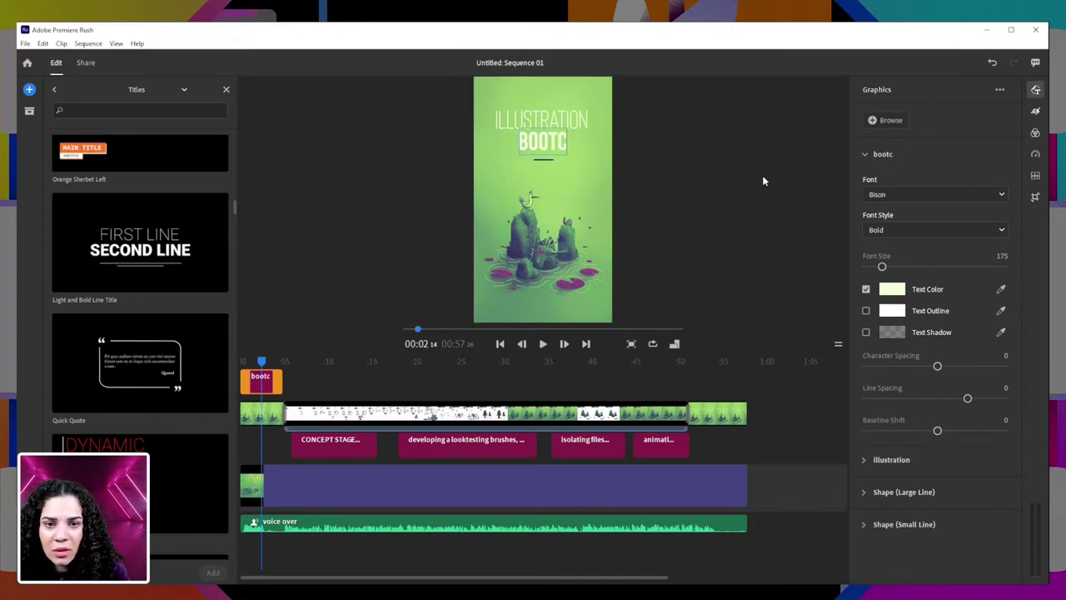
pyautogui.press('BackSpace')
pyautogui.press('BackSpace')
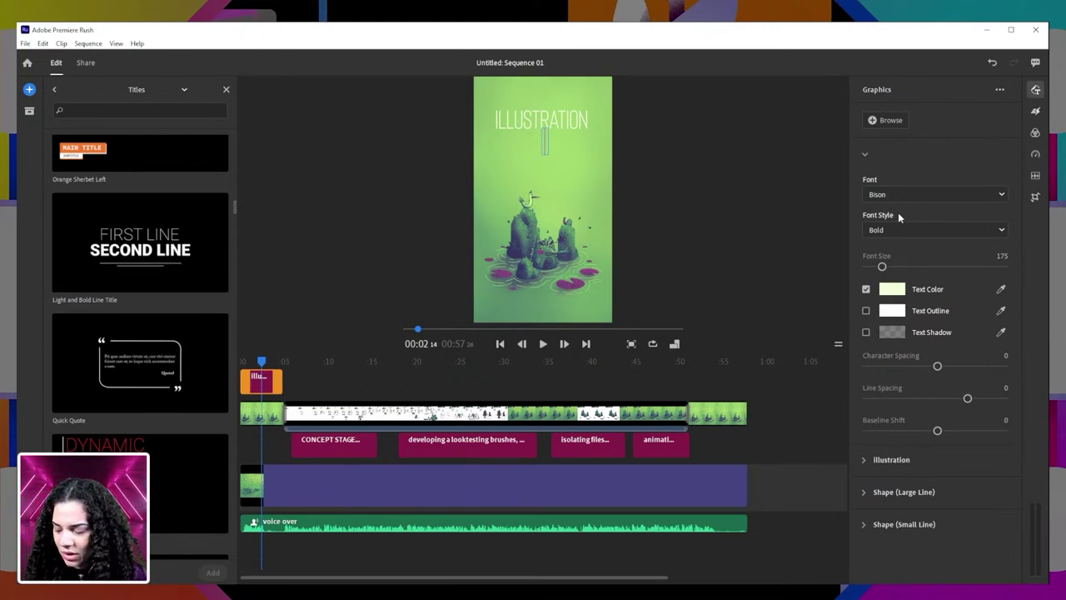
pyautogui.write('ghf')
# - Change the opening title's first line to "fresco bootcamp" and its second line to "on adobe live"
pyautogui.click(547, 120)
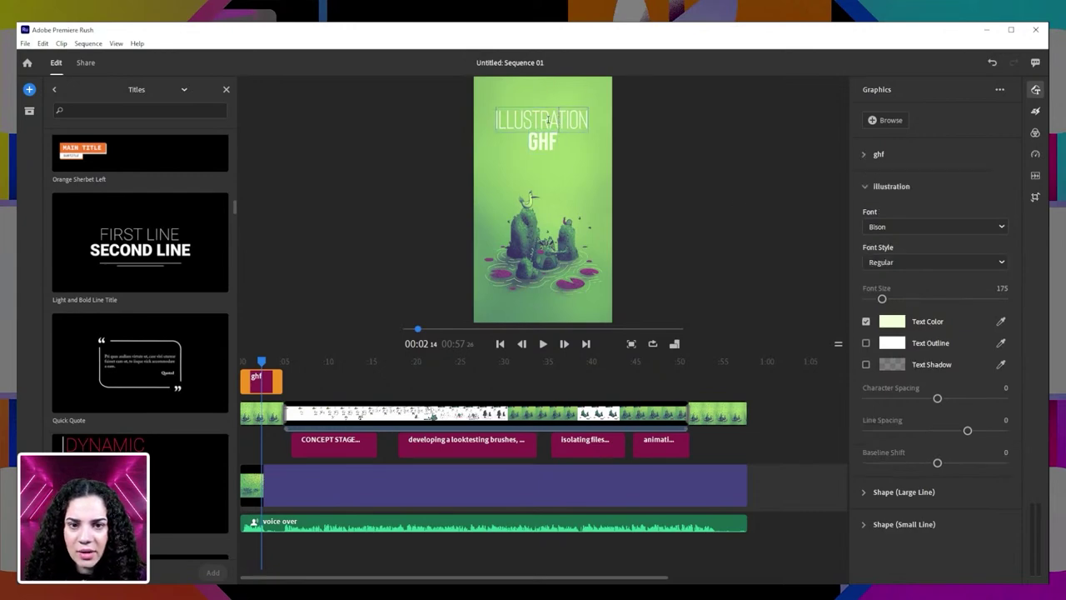
pyautogui.doubleClick(547, 121)
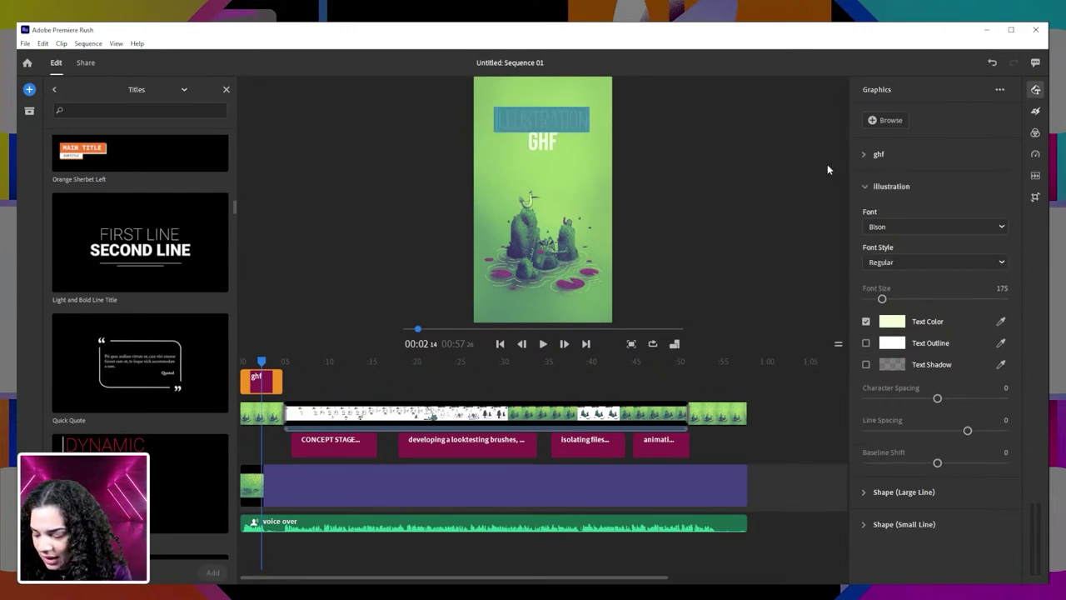
pyautogui.write('fresco bootcamp')
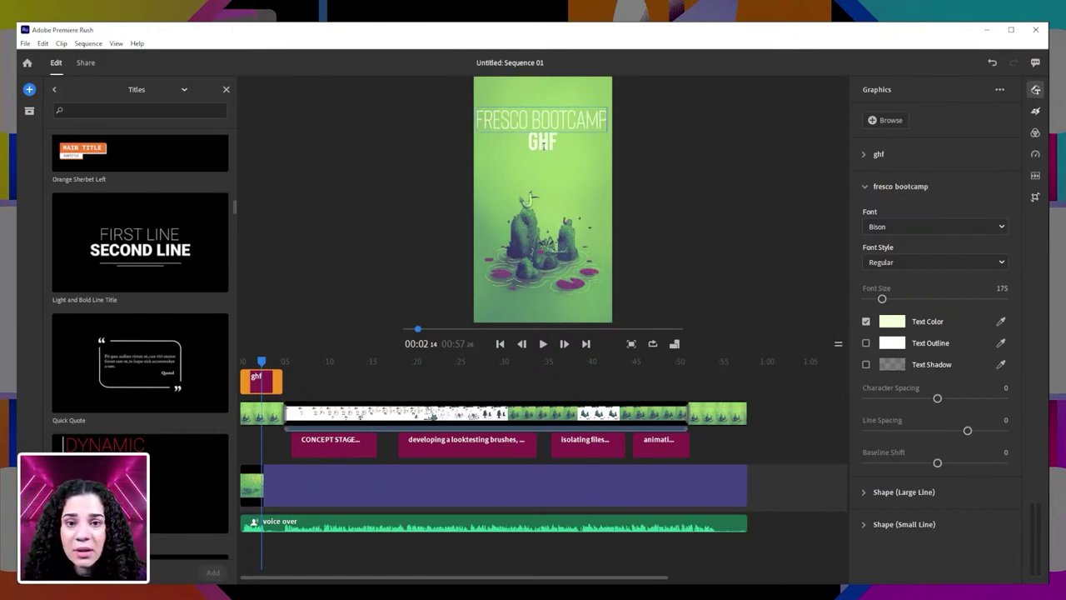
pyautogui.doubleClick(543, 143)
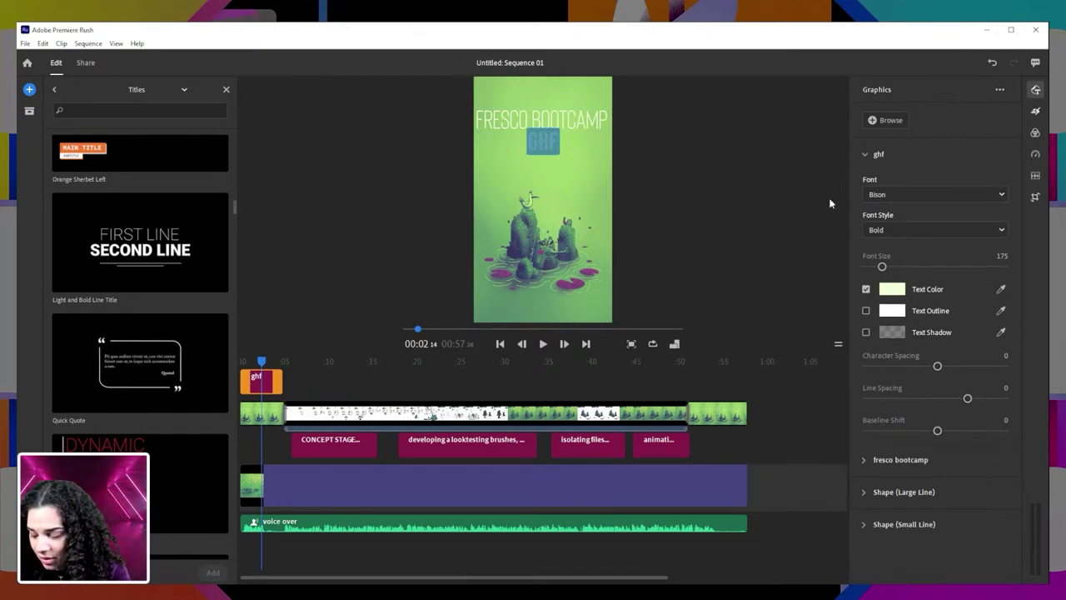
pyautogui.write('on adob')
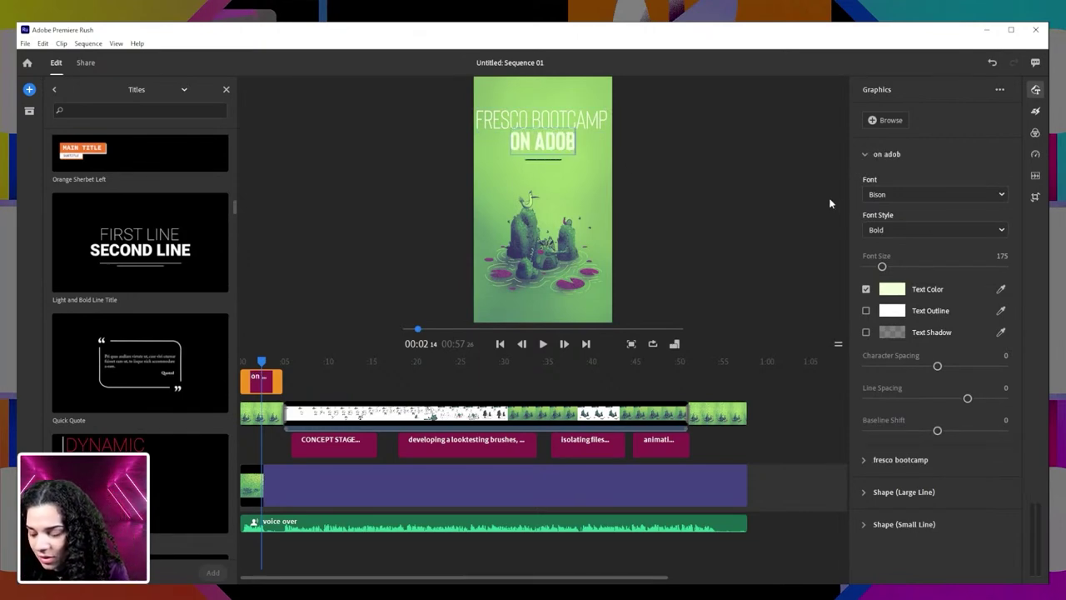
pyautogui.write('e live')
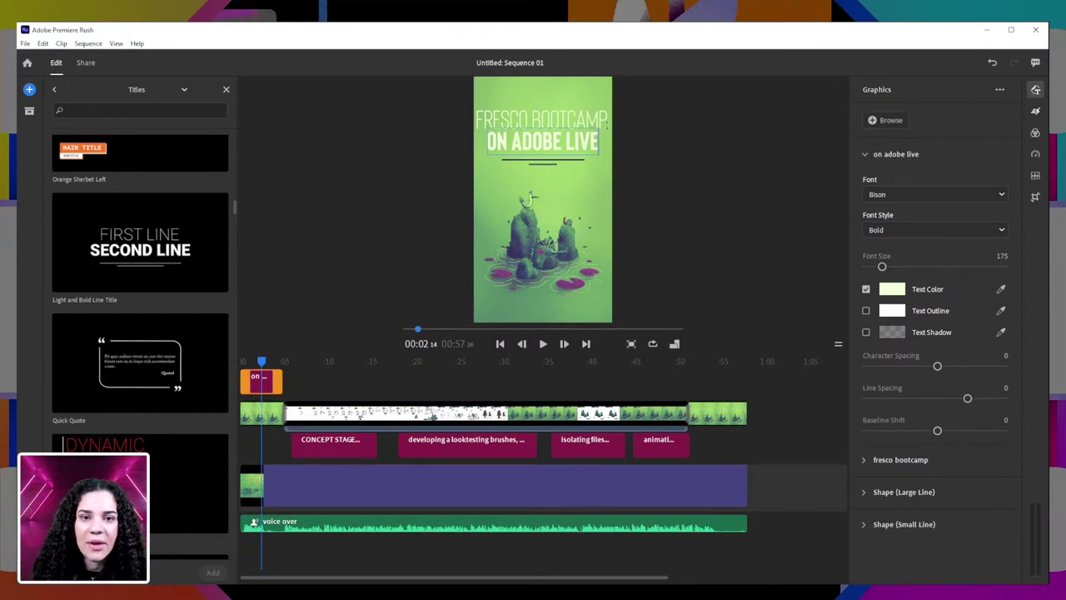
pyautogui.click(756, 213)
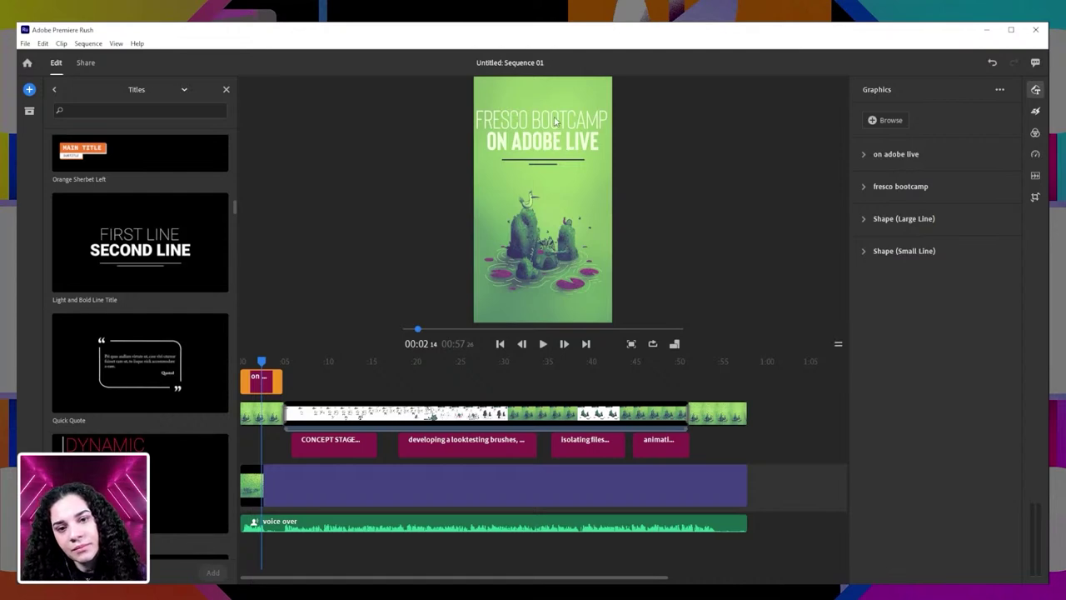
# - Insert a new line reading "creative process" above "fresco bootcamp" in the same text block of the opening title
pyautogui.click(547, 145)
pyautogui.doubleClick(549, 121)
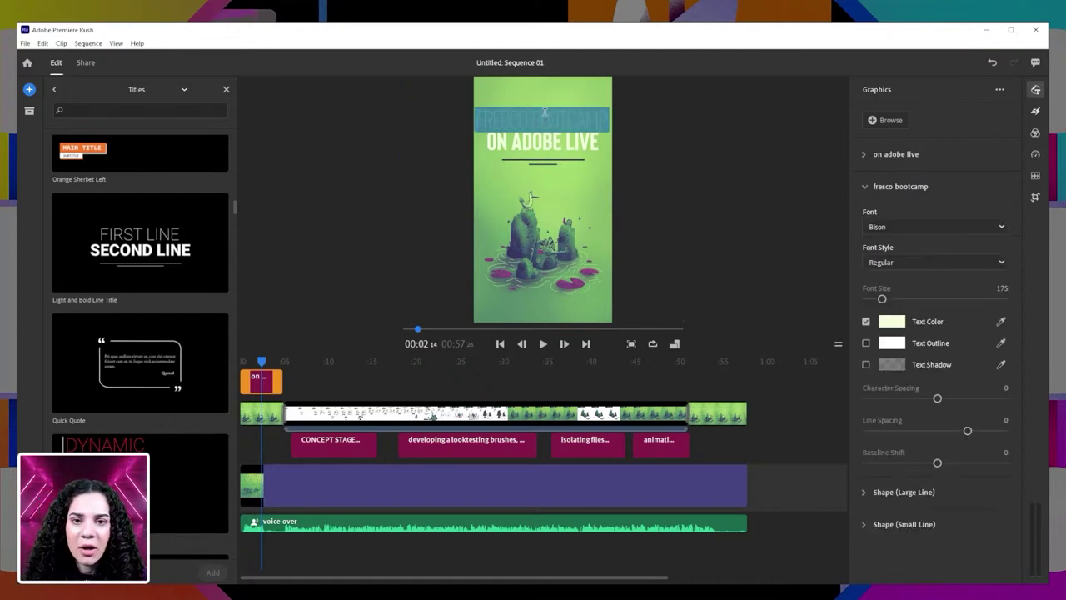
pyautogui.click(480, 121)
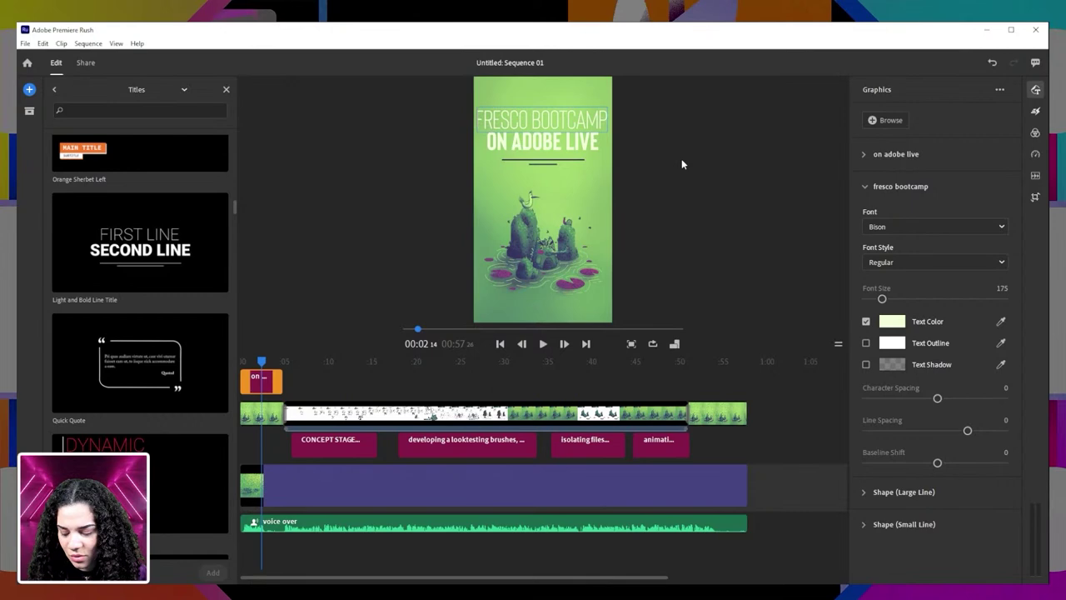
pyautogui.press('Return')
pyautogui.moveTo(546, 125); pyautogui.dragTo(481, 143)
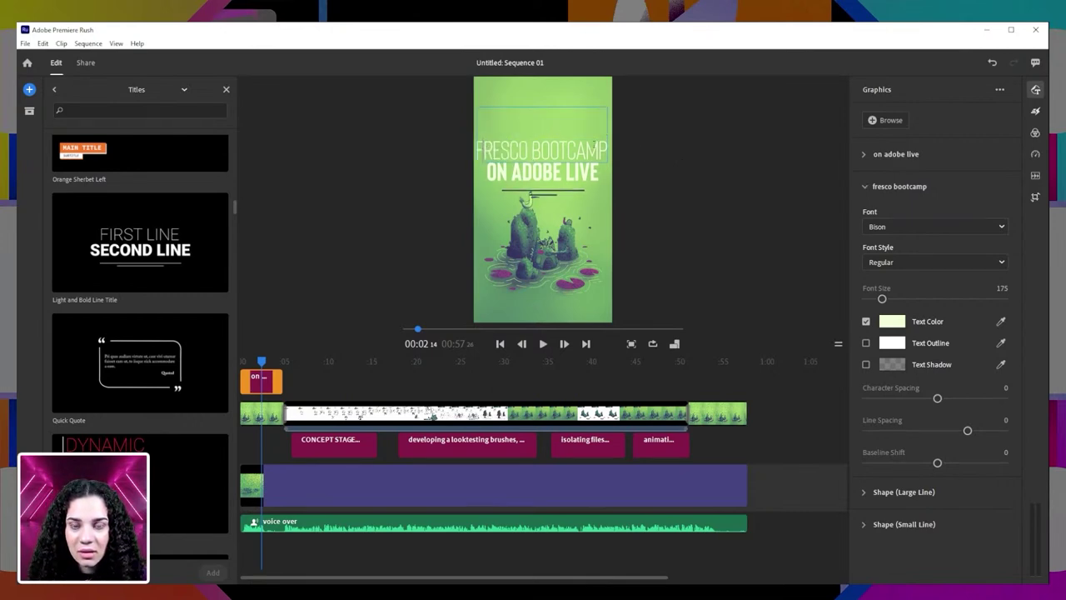
pyautogui.press('Up')
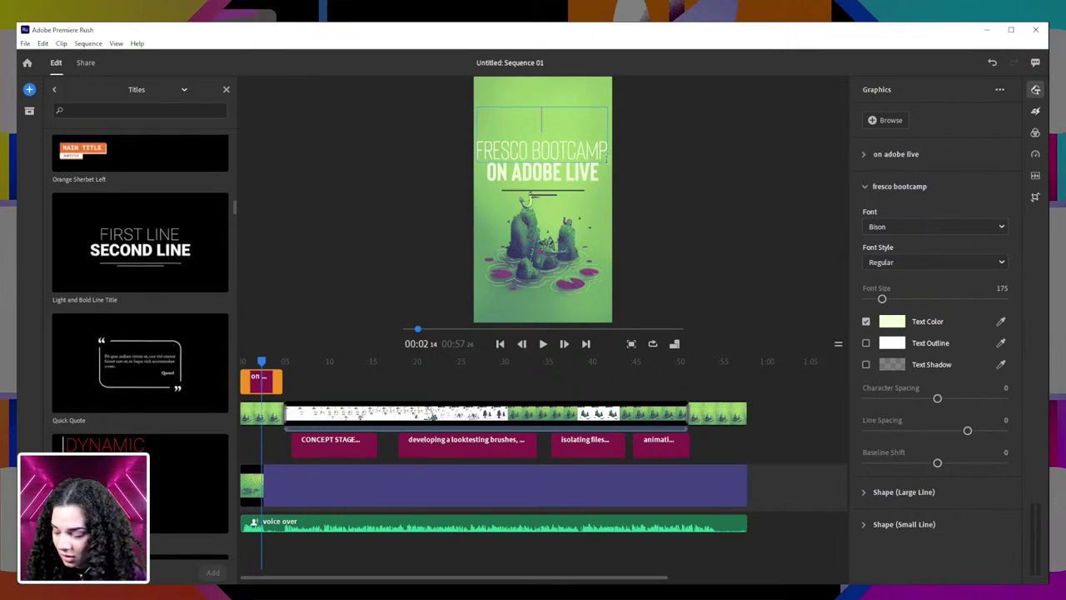
pyautogui.write('creative')
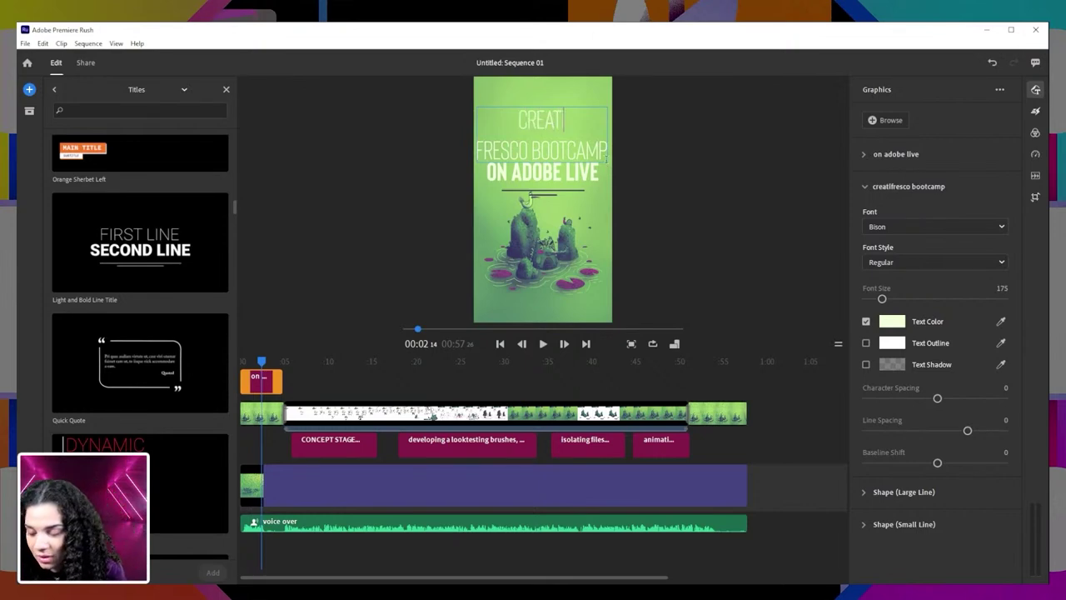
pyautogui.write(' process')
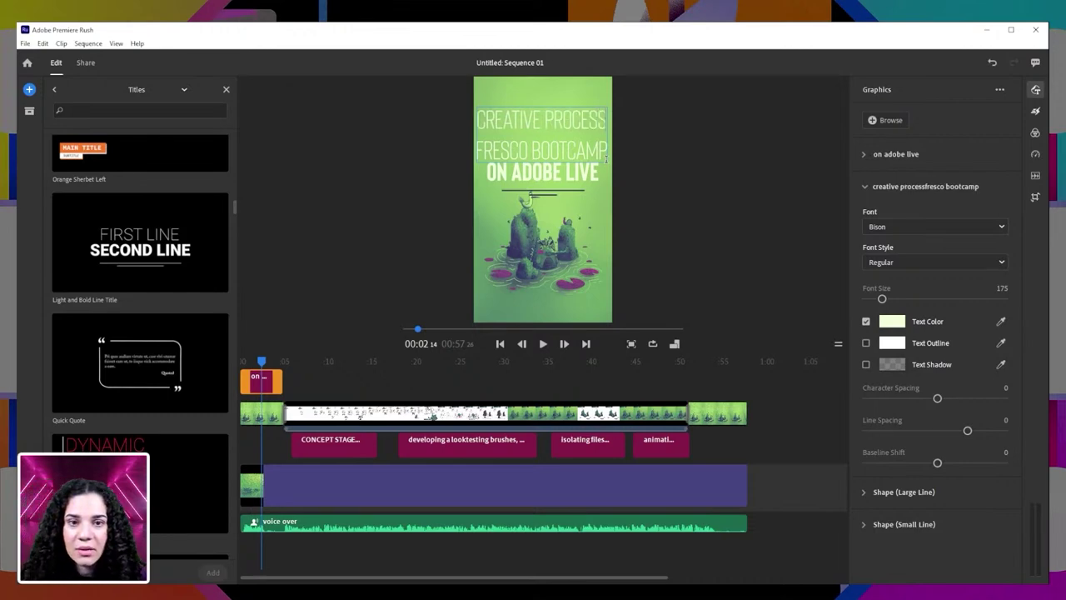
pyautogui.press('Delete')
pyautogui.press('Return')
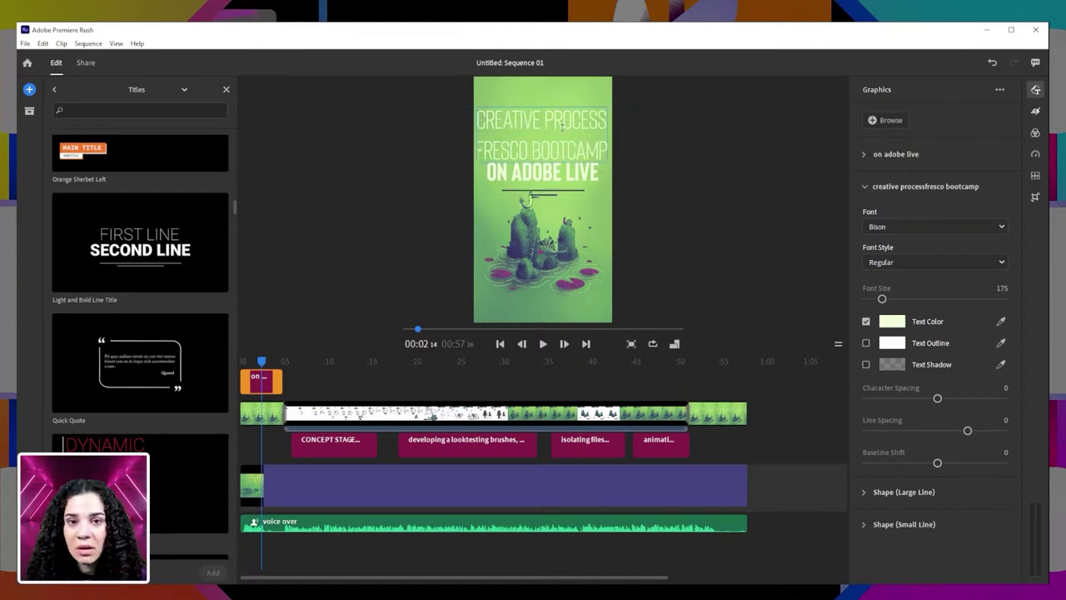
# - Reduce only the "creative process" line to font size 95, keeping the Bison font
pyautogui.hotkey('ctrl', 'shift', 'Left')
pyautogui.hotkey('ctrl', 'shift', 'Left')
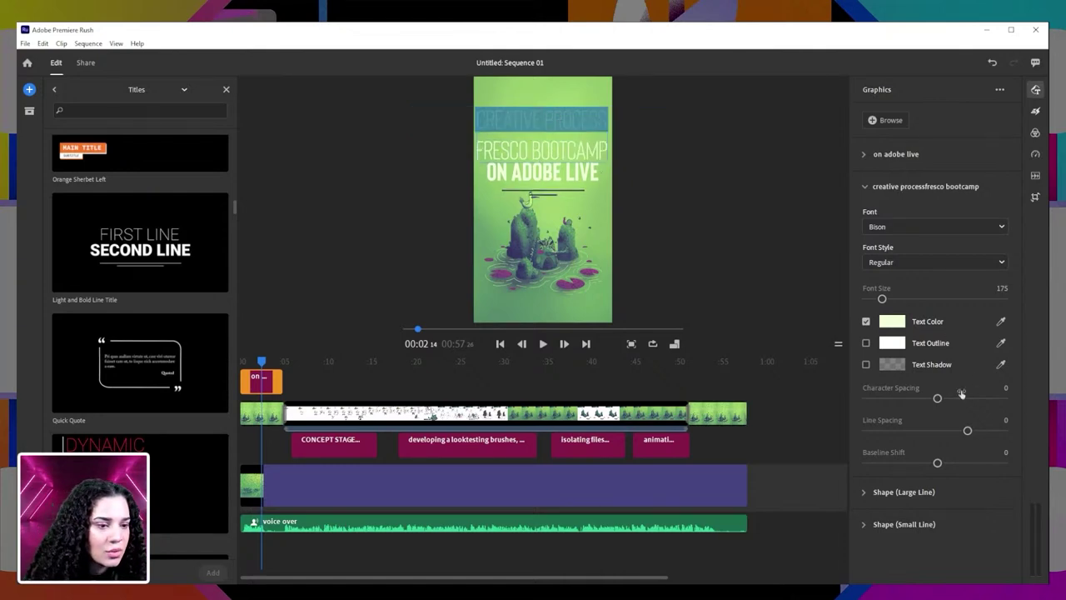
pyautogui.moveTo(882, 298); pyautogui.dragTo(876, 304)
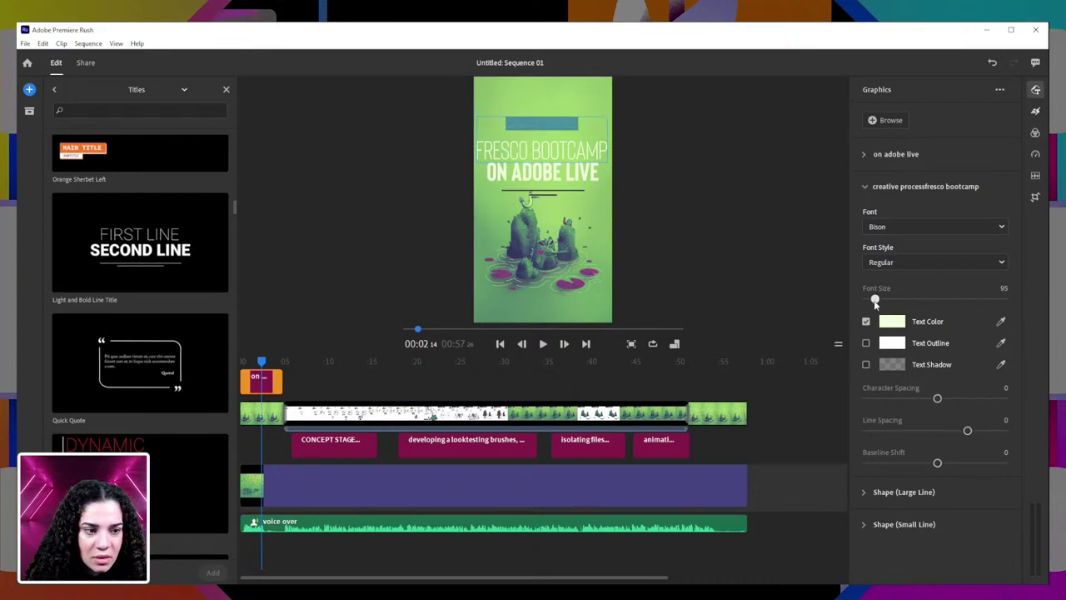
pyautogui.click(908, 227)
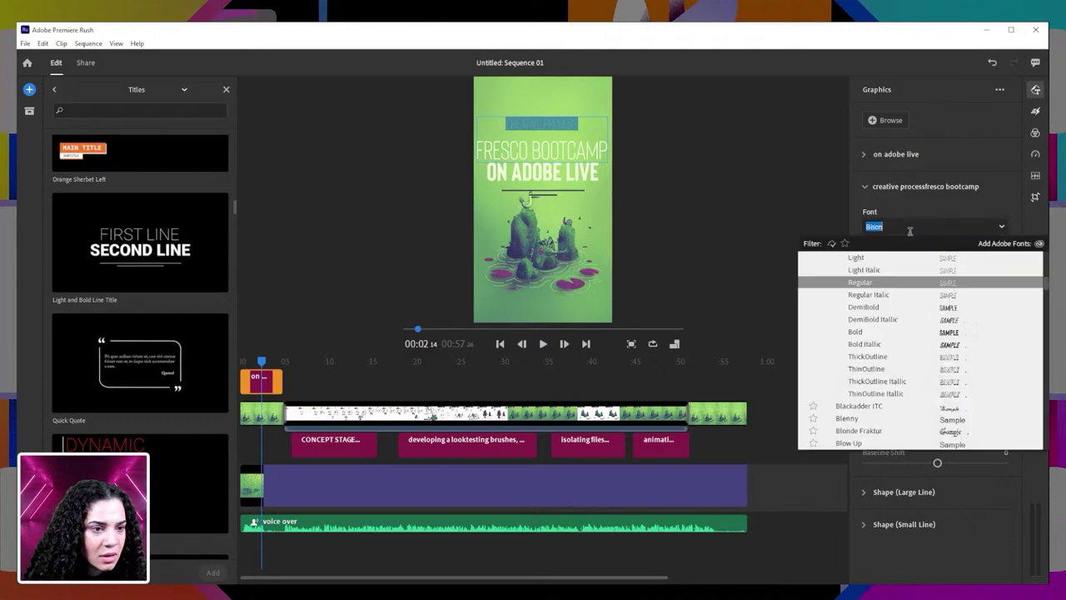
pyautogui.click(812, 217)
# - Tighten the line spacing between "creative process" and "fresco bootcamp" to -62
pyautogui.click(575, 123)
pyautogui.click(550, 131)
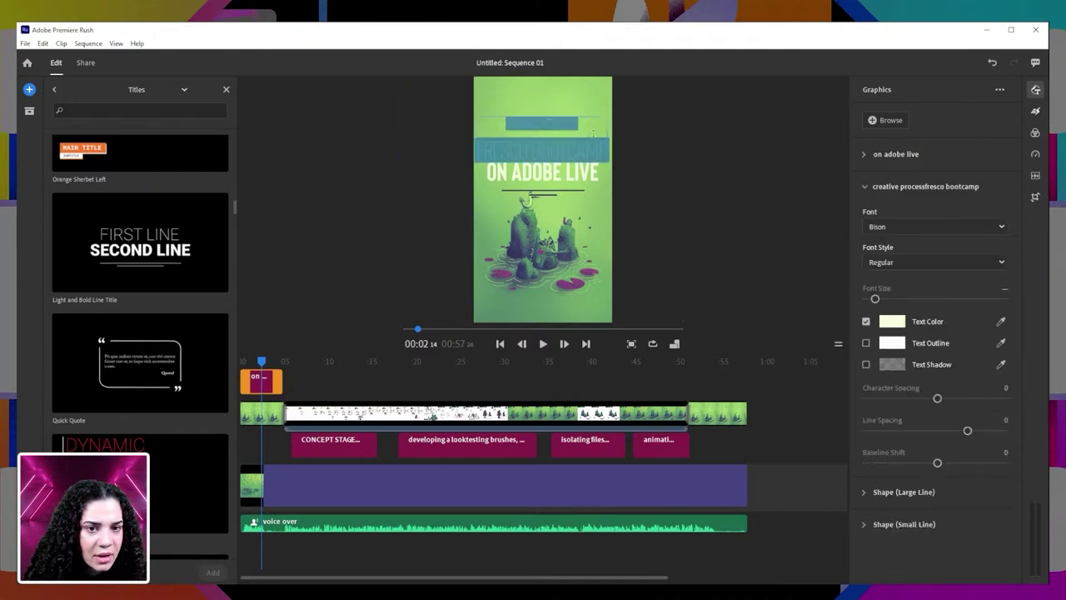
pyautogui.click(559, 122)
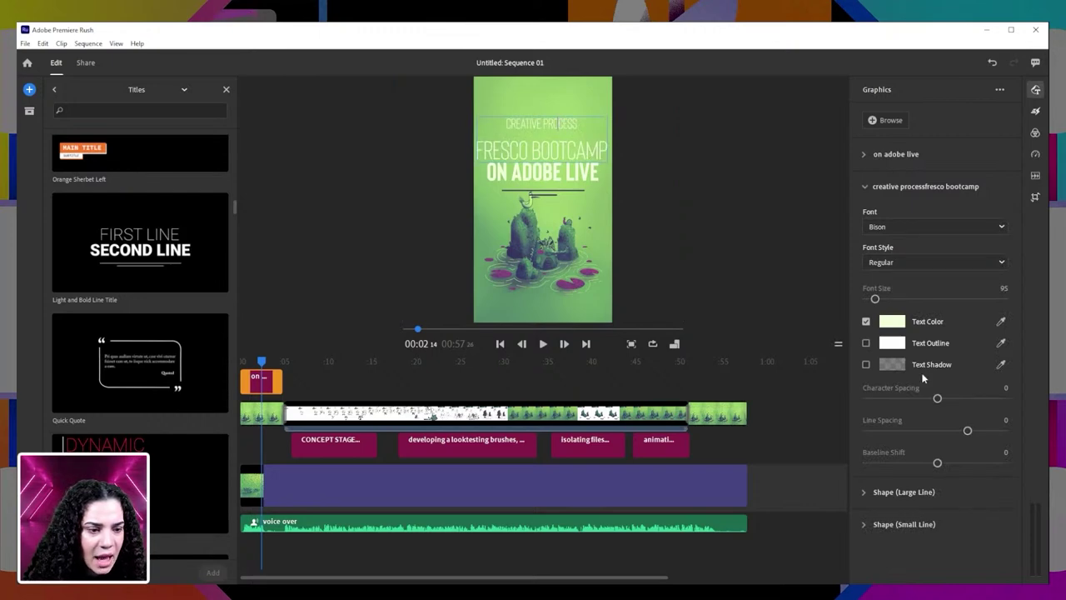
pyautogui.moveTo(967, 431); pyautogui.dragTo(954, 431)
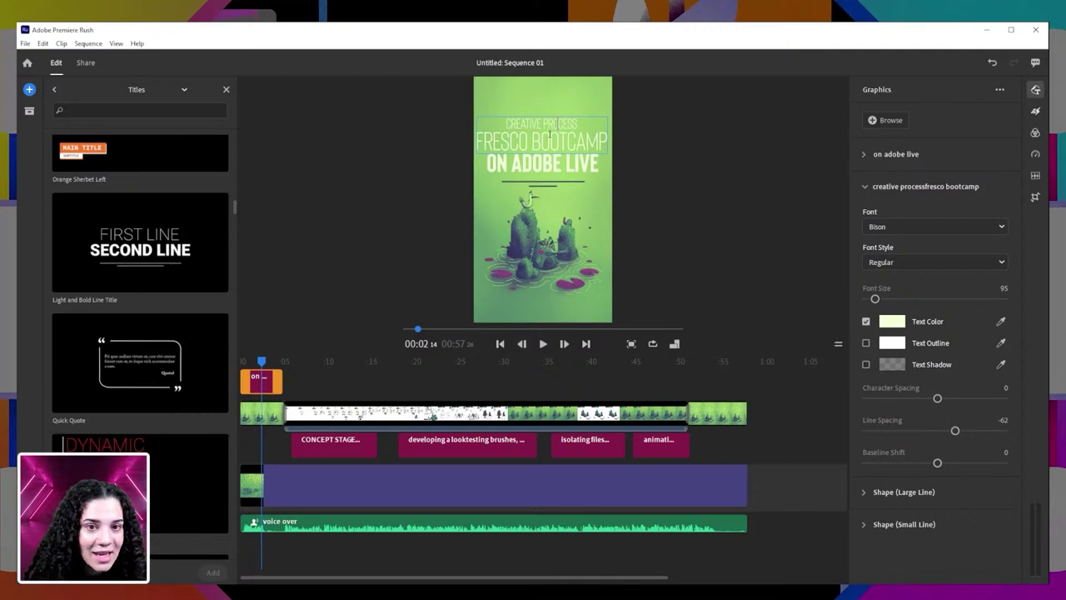
# - Try the Bold style on the "creative process" line and settle on DemiBold
pyautogui.tripleClick(543, 122)
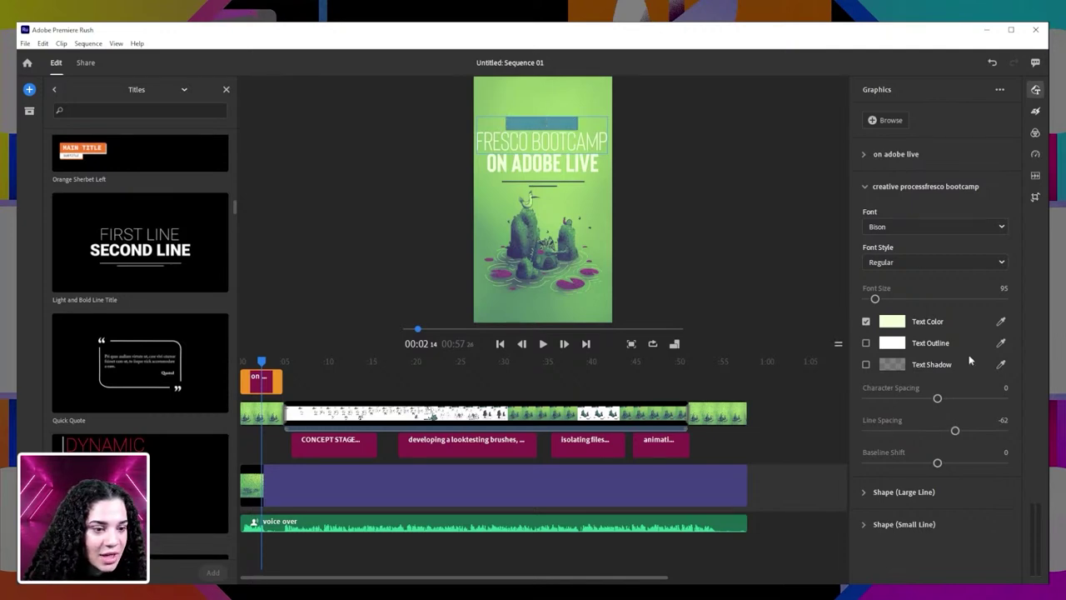
pyautogui.click(984, 260)
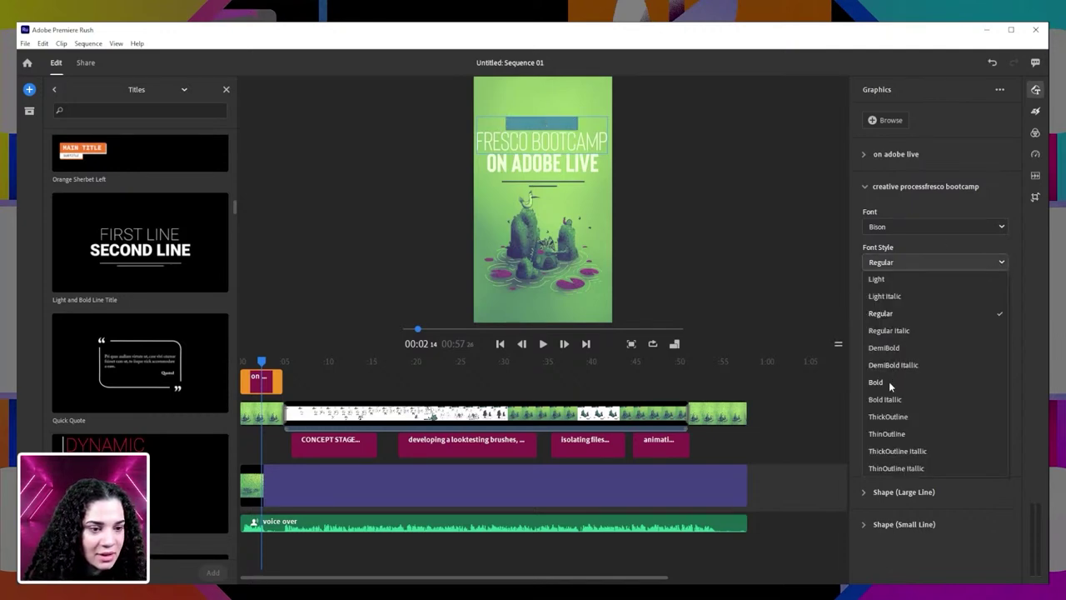
pyautogui.click(889, 382)
pyautogui.click(983, 262)
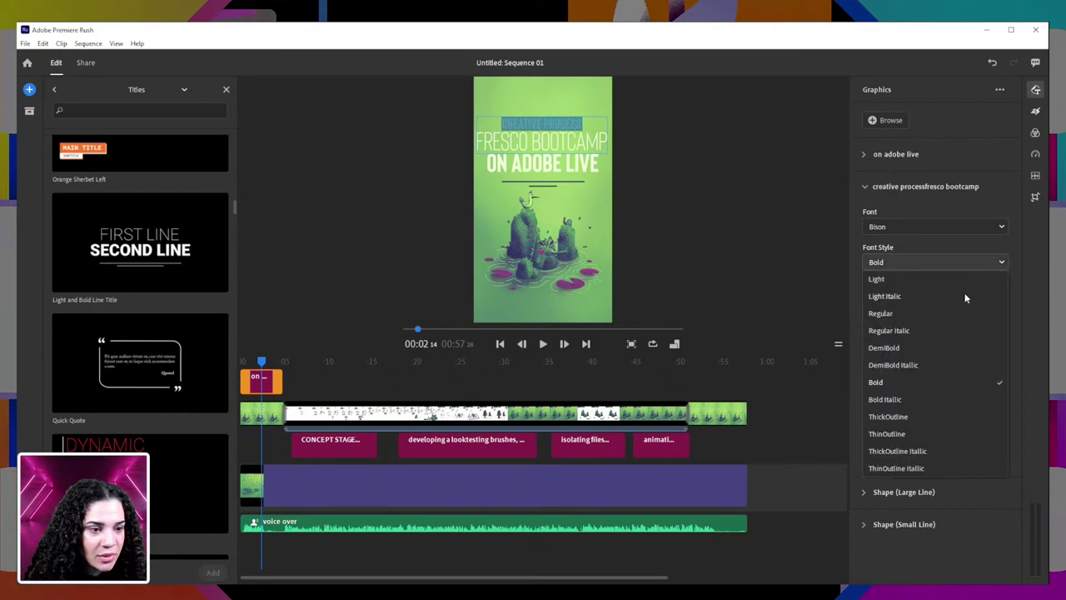
pyautogui.click(898, 346)
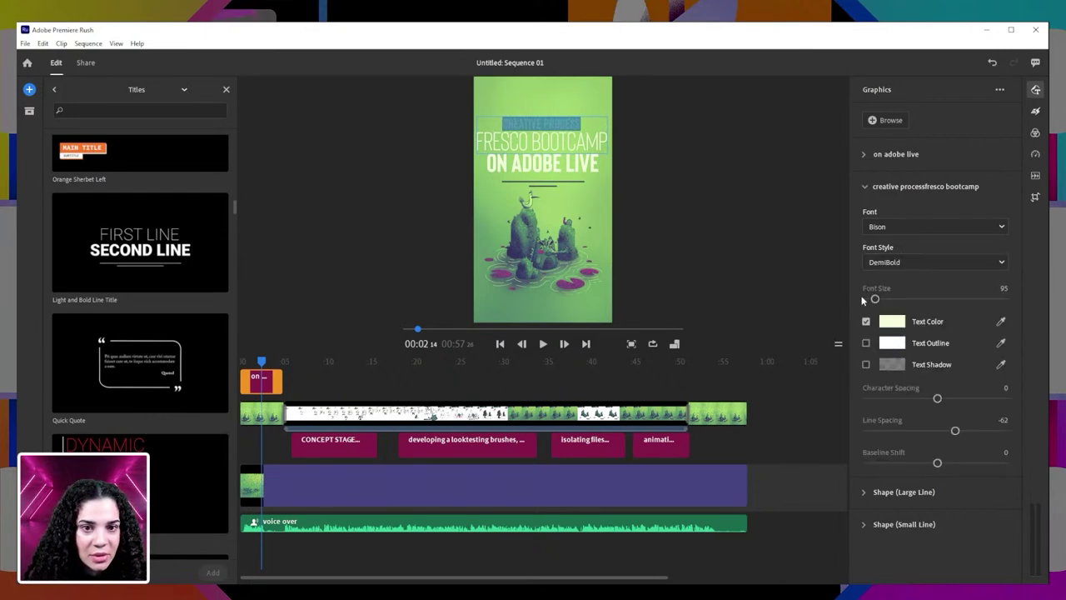
# - Try placing the whole opening title lower in the frame, down to the bottom edge
pyautogui.click(764, 248)
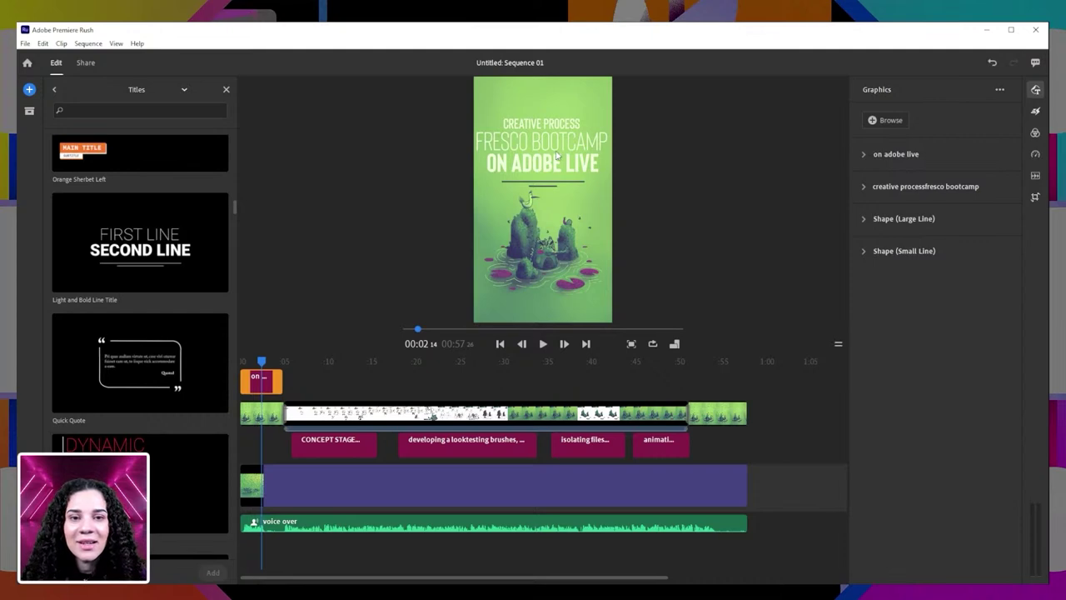
pyautogui.press('Down')
pyautogui.press('Down')
pyautogui.press('Down')
pyautogui.press('Down')
pyautogui.press('Down')
pyautogui.press('Down')
pyautogui.press('Down')
pyautogui.press('Down')
pyautogui.press('Down')
pyautogui.press('Down')
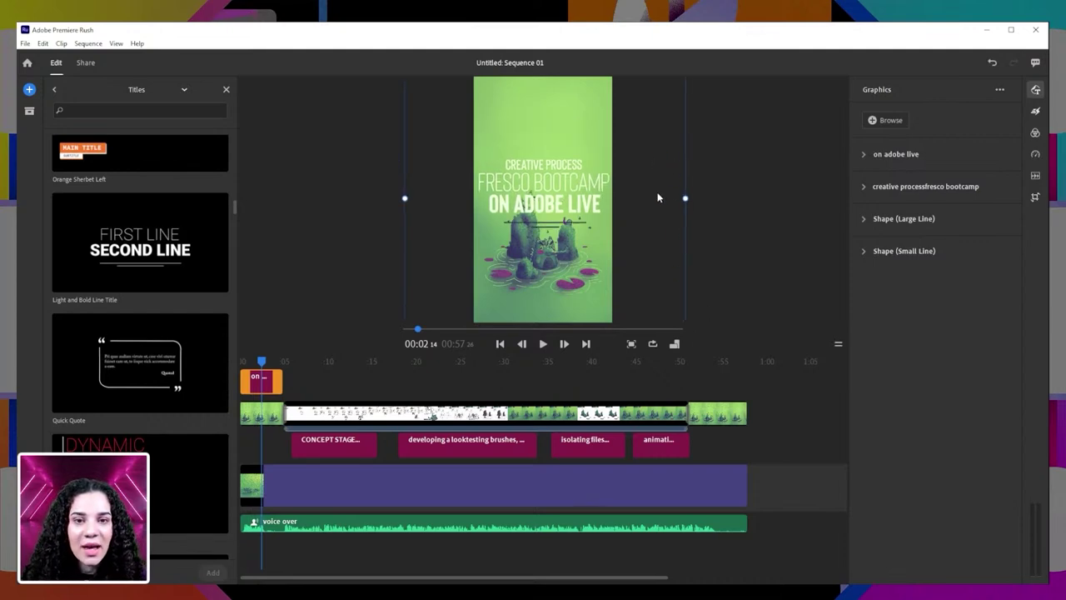
pyautogui.press('Down')
pyautogui.press('Down')
pyautogui.press('Down')
pyautogui.press('Down')
pyautogui.press('Down')
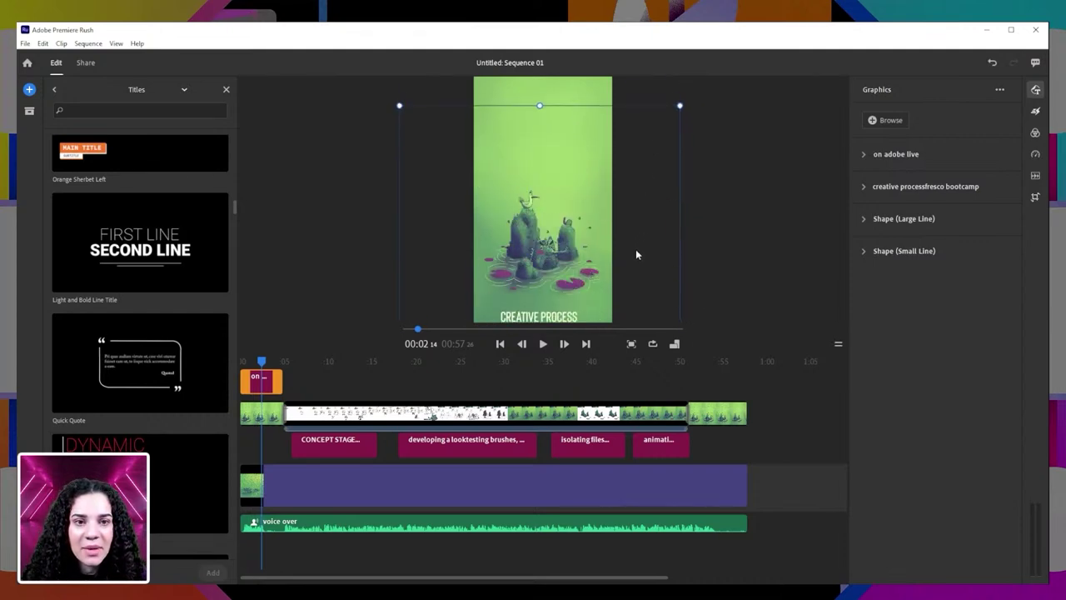
# - Scale the whole opening title down slightly and position it centred in the upper part of the frame, above the bird
pyautogui.moveTo(682, 105); pyautogui.dragTo(666, 123)
pyautogui.press('Up')
pyautogui.press('Up')
pyautogui.press('Up')
pyautogui.press('Up')
pyautogui.press('Up')
pyautogui.press('Up')
pyautogui.press('Up')
pyautogui.press('Up')
pyautogui.press('Up')
pyautogui.press('Up')
pyautogui.press('Left')
pyautogui.press('Left')
pyautogui.press('Left')
pyautogui.press('Left')
pyautogui.press('Left')
pyautogui.press('Left')
pyautogui.press('Left')
pyautogui.press('Left')
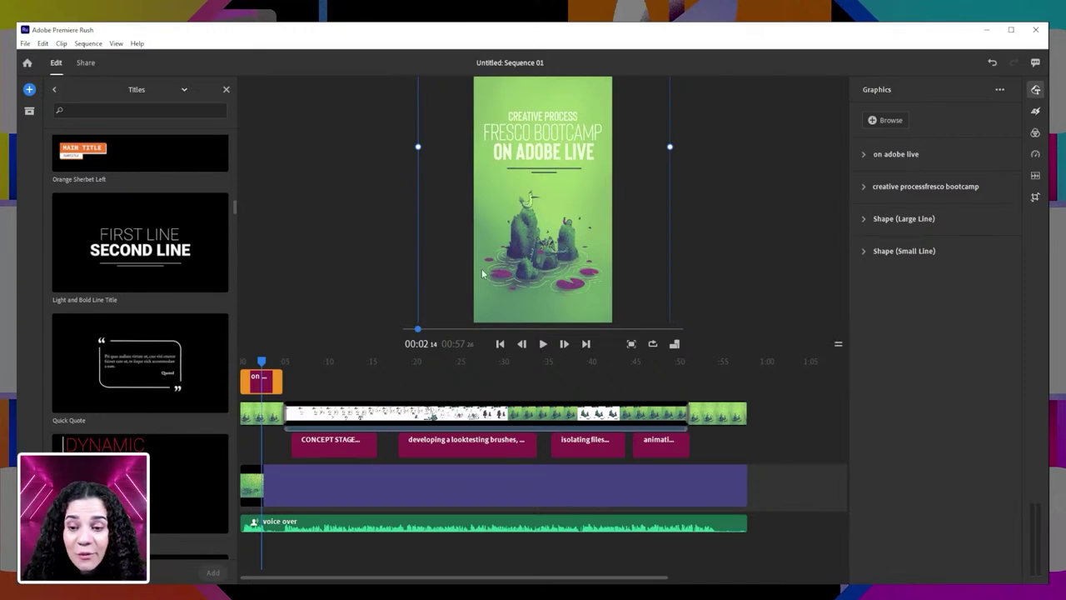
# - Play the sequence from the start and scrub through the section titles to review the opening title and overall edit
pyautogui.moveTo(261, 363); pyautogui.dragTo(243, 364)
pyautogui.press('space')
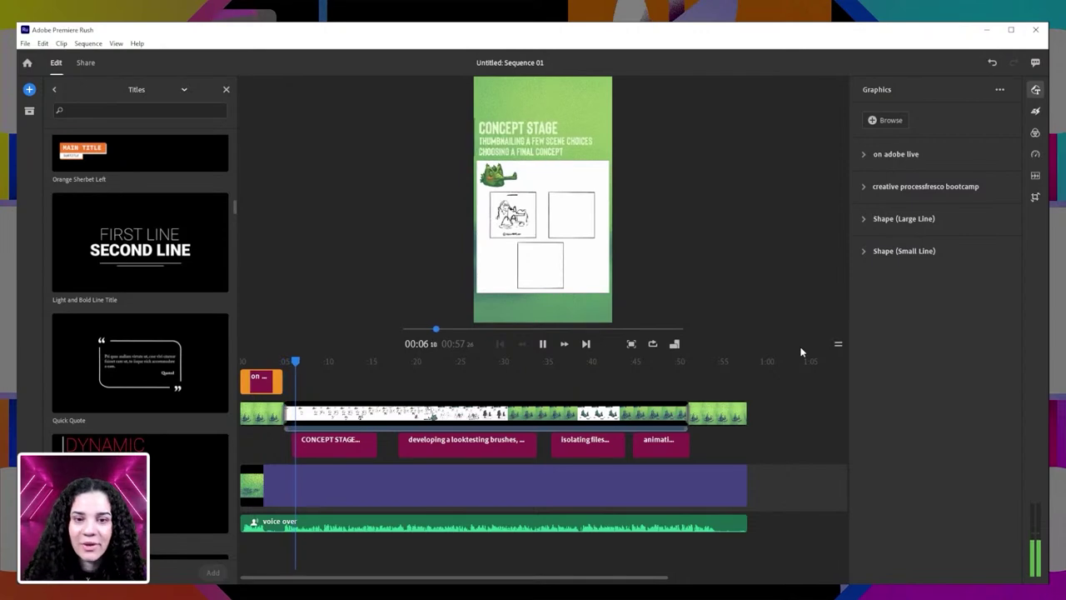
pyautogui.click(308, 357)
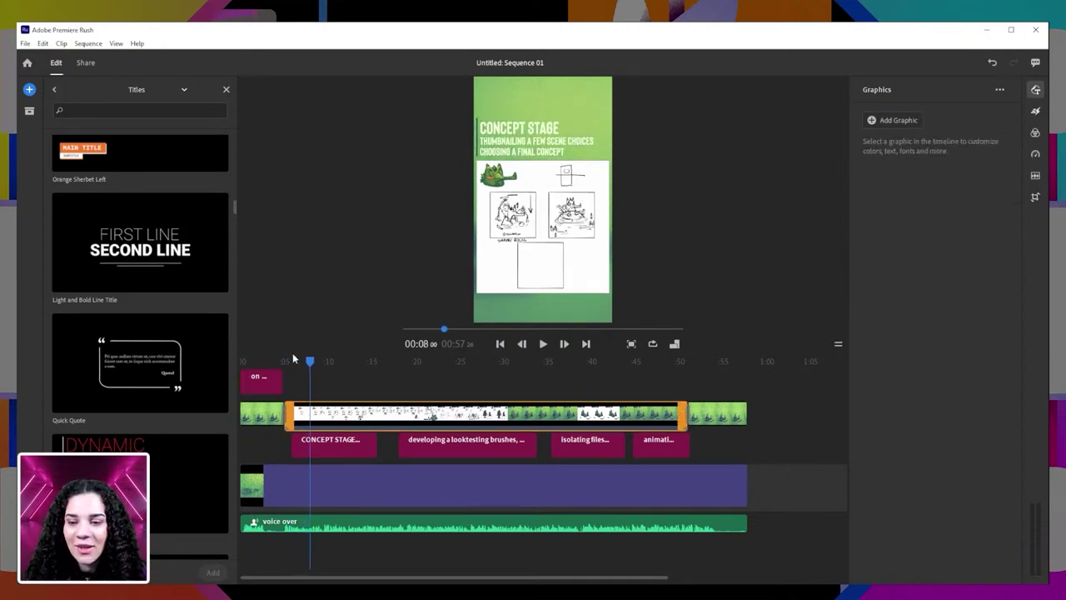
pyautogui.moveTo(306, 359); pyautogui.dragTo(256, 339)
pyautogui.click(260, 383)
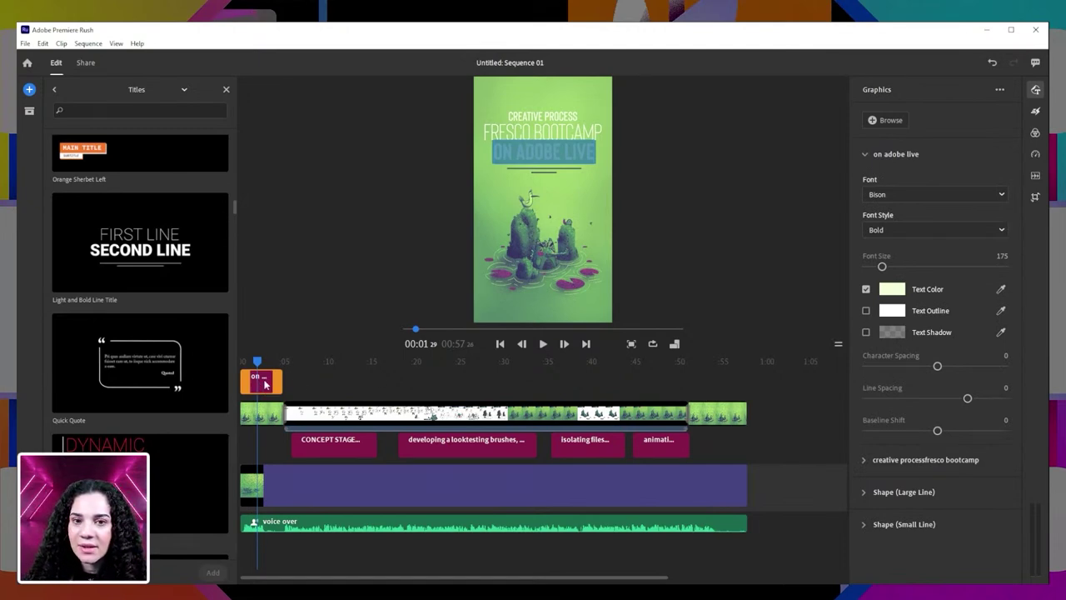
pyautogui.click(399, 362)
pyautogui.moveTo(440, 361); pyautogui.dragTo(433, 408)
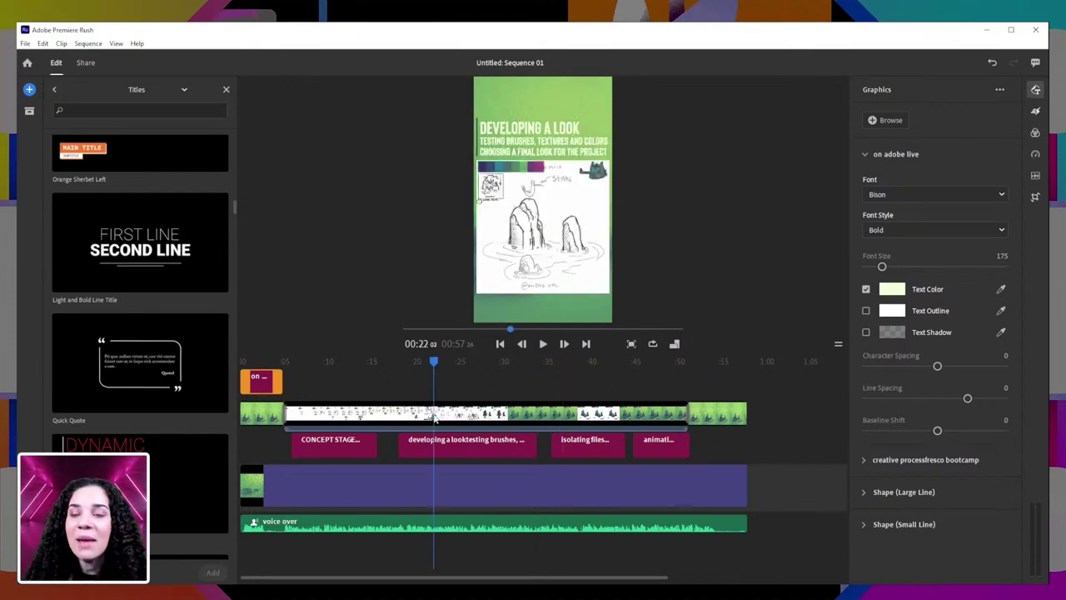
pyautogui.click(429, 408)
pyautogui.moveTo(434, 361); pyautogui.dragTo(492, 371)
pyautogui.click(243, 363)
pyautogui.click(260, 379)
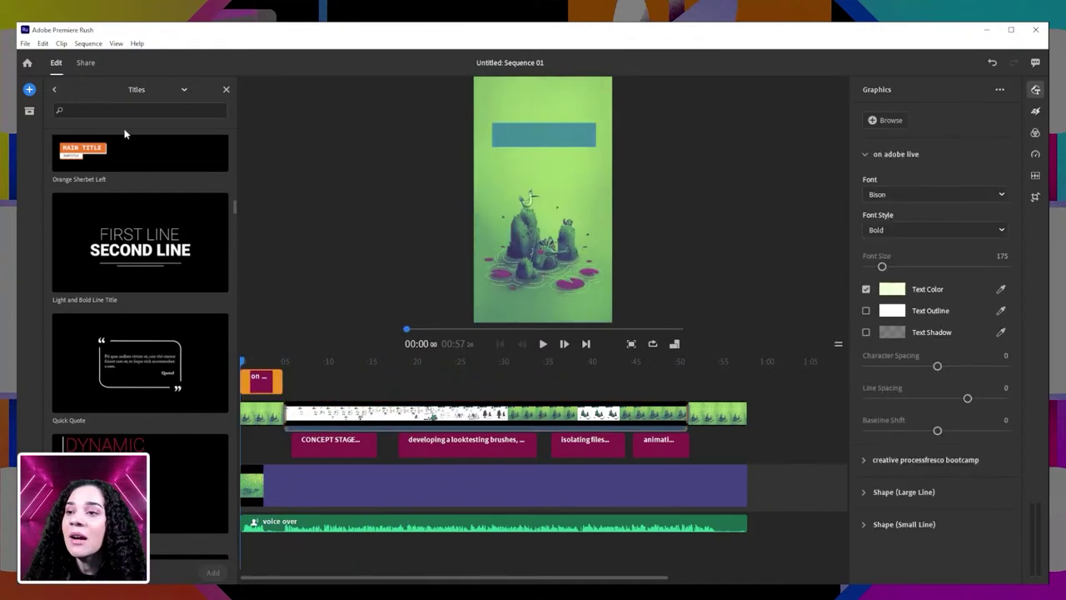
# - Export the sequence locally as "Bootcamp Reel", reviewing the advanced settings before starting the render
pyautogui.click(84, 64)
pyautogui.click(247, 130)
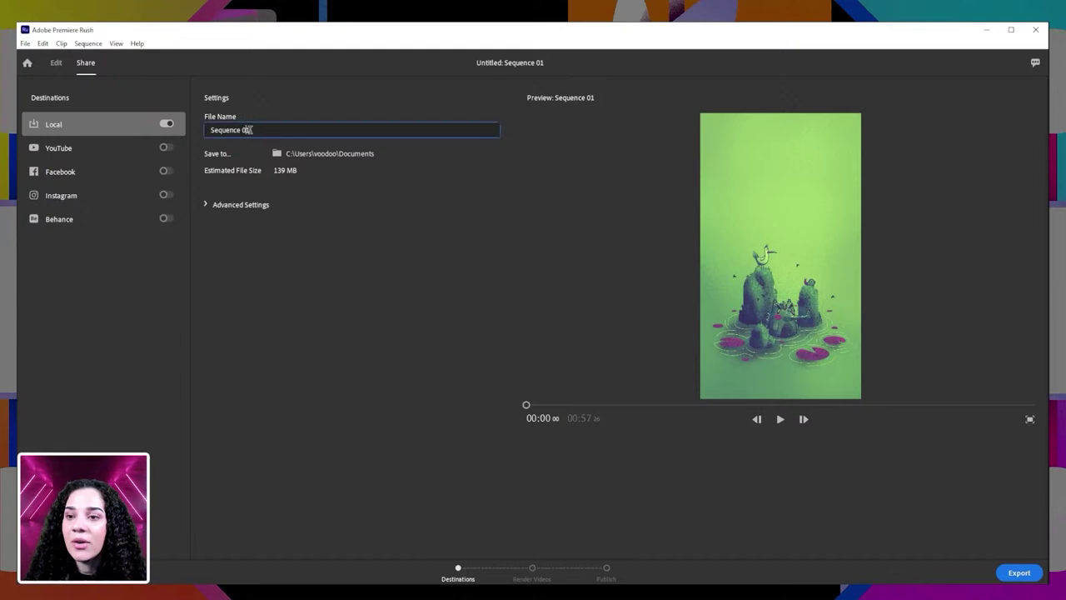
pyautogui.moveTo(247, 130); pyautogui.dragTo(183, 131)
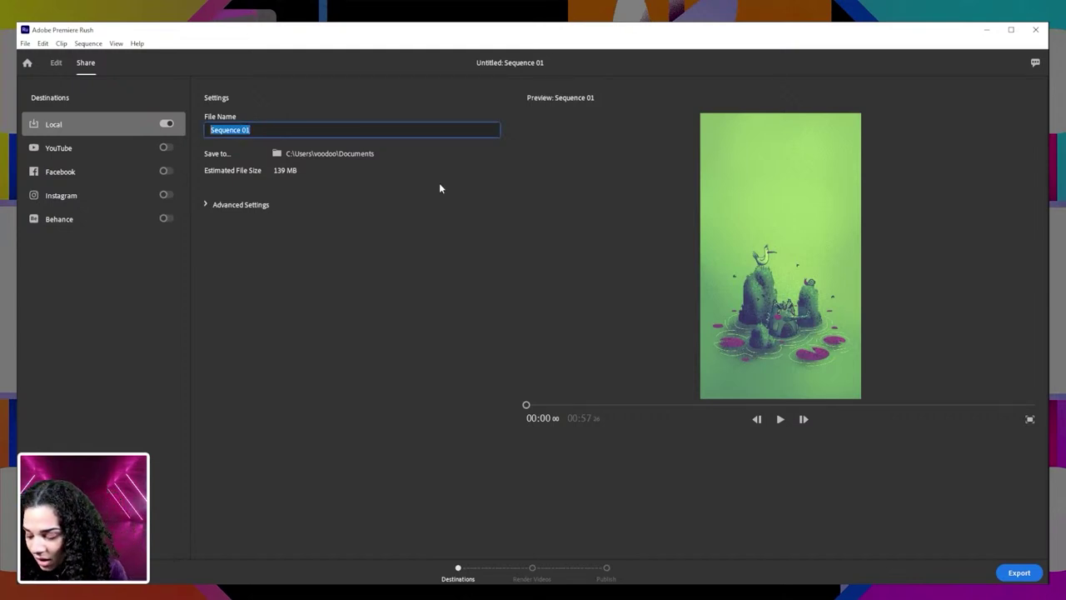
pyautogui.write('Bootcamp Reel')
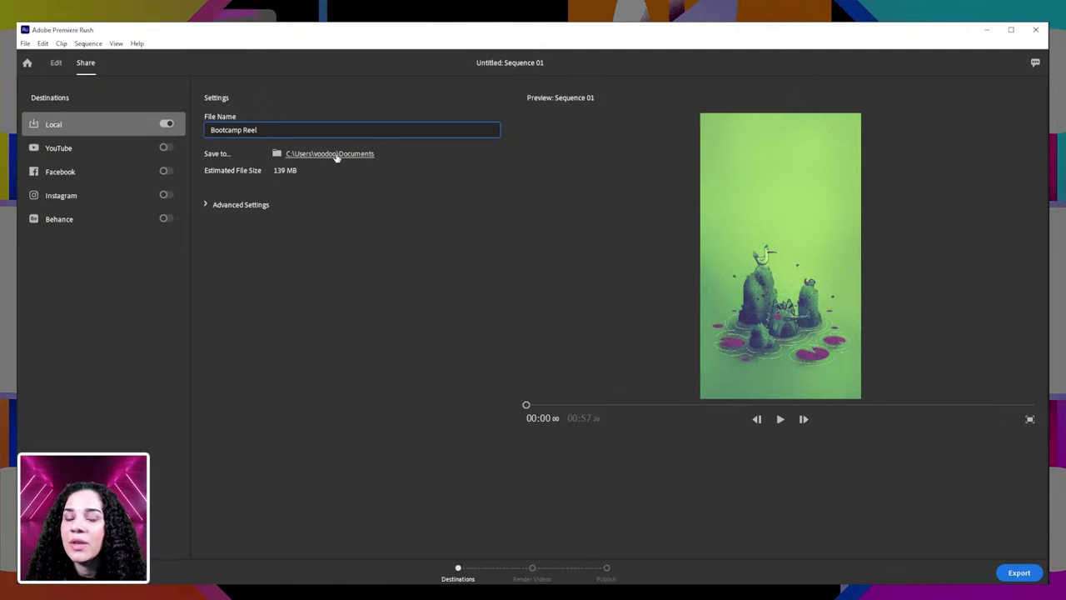
pyautogui.click(207, 205)
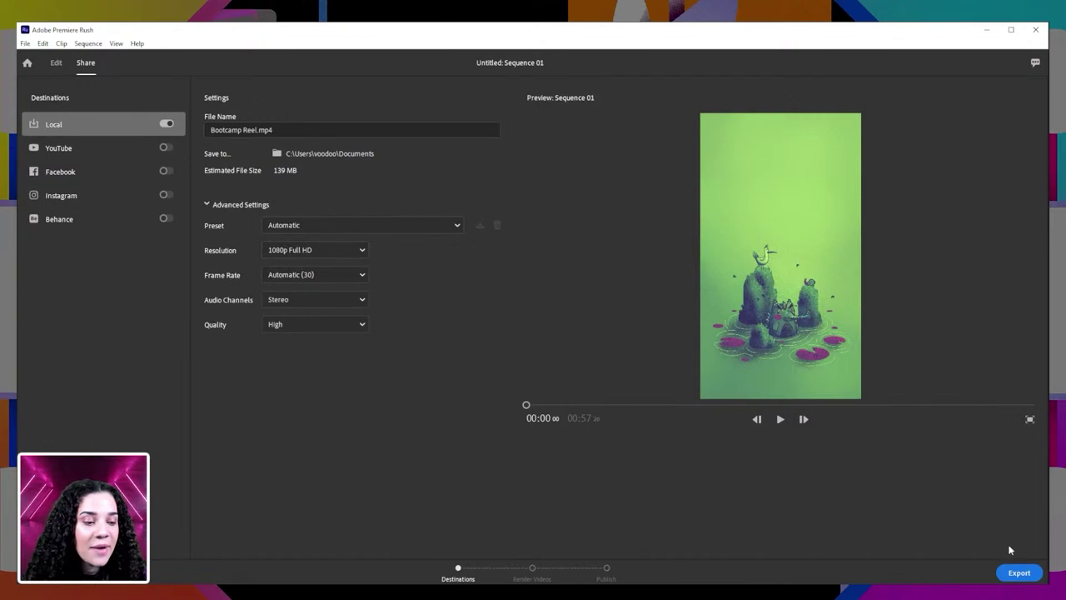
pyautogui.click(1018, 573)
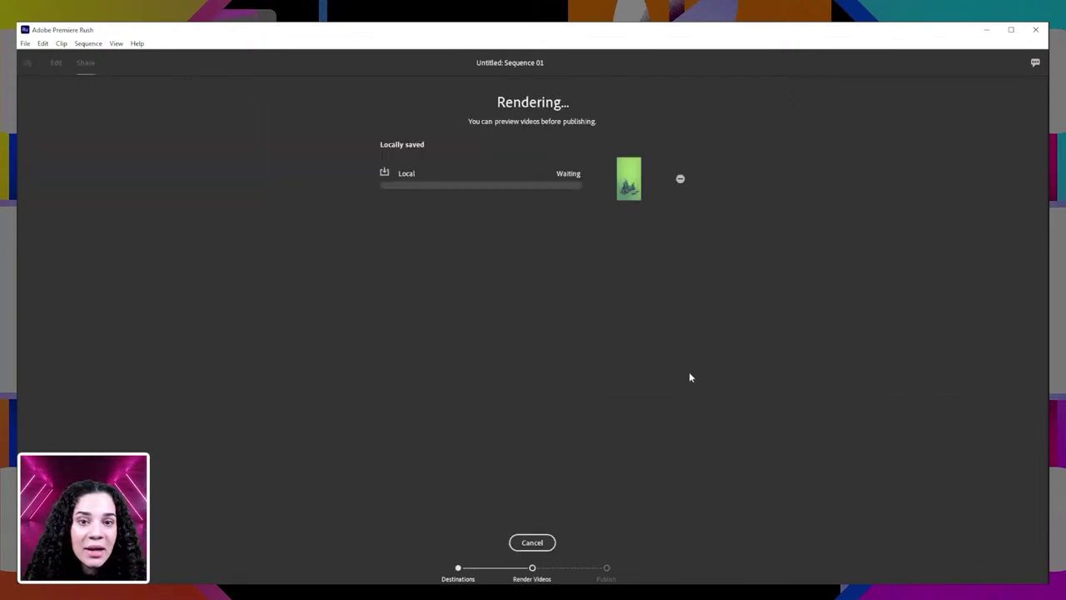
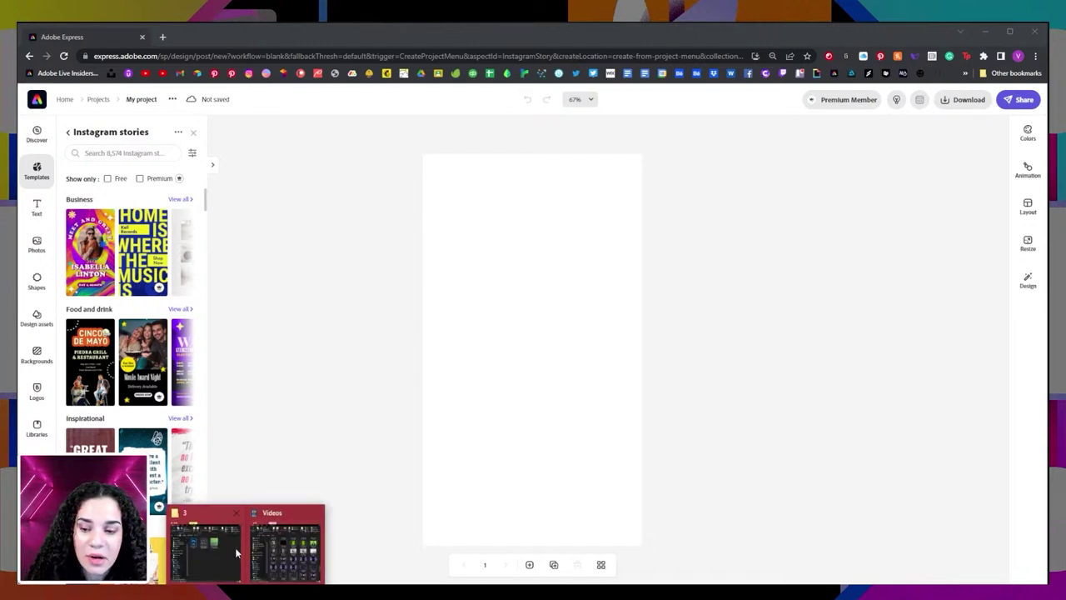
# - In Adobe Express, fill the blank Instagram story page with the green gradient image and place the artwork elements image enlarged over it
pyautogui.moveTo(138, 549); pyautogui.dragTo(526, 269)
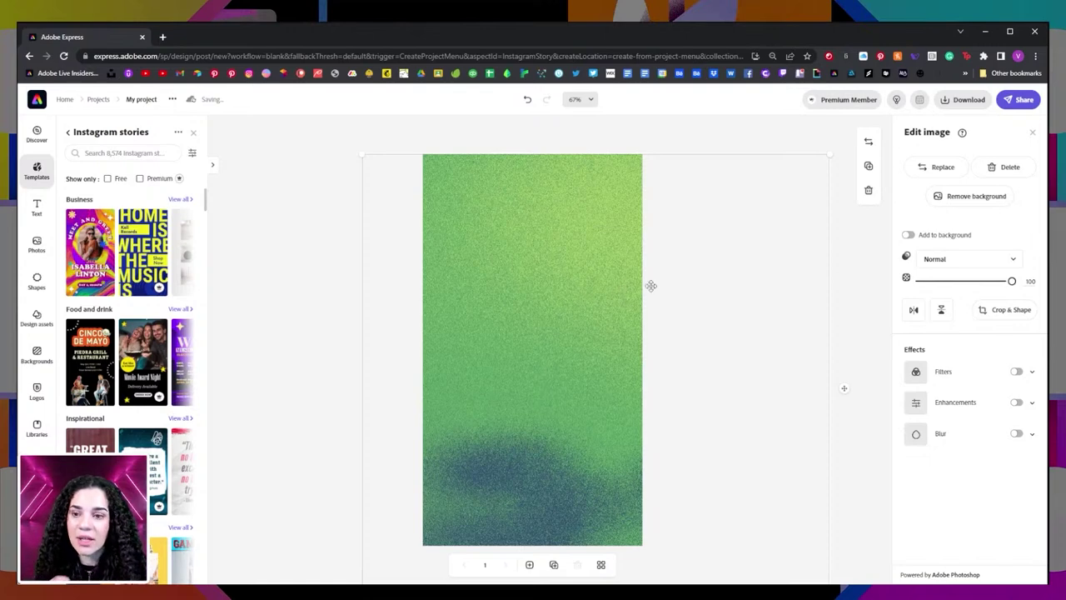
pyautogui.click(825, 137)
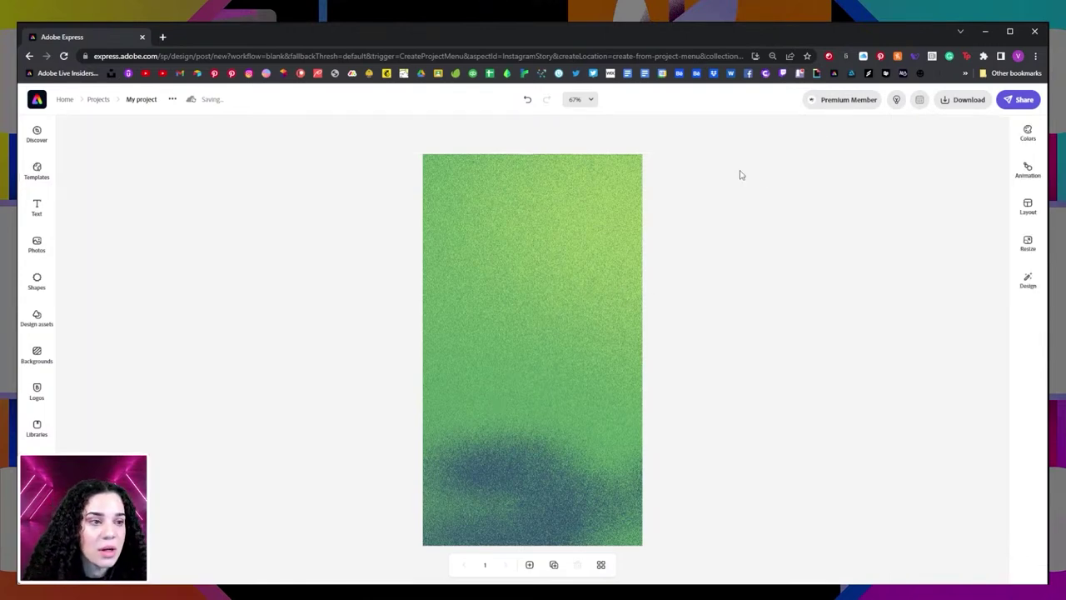
pyautogui.moveTo(939, 218); pyautogui.dragTo(516, 282)
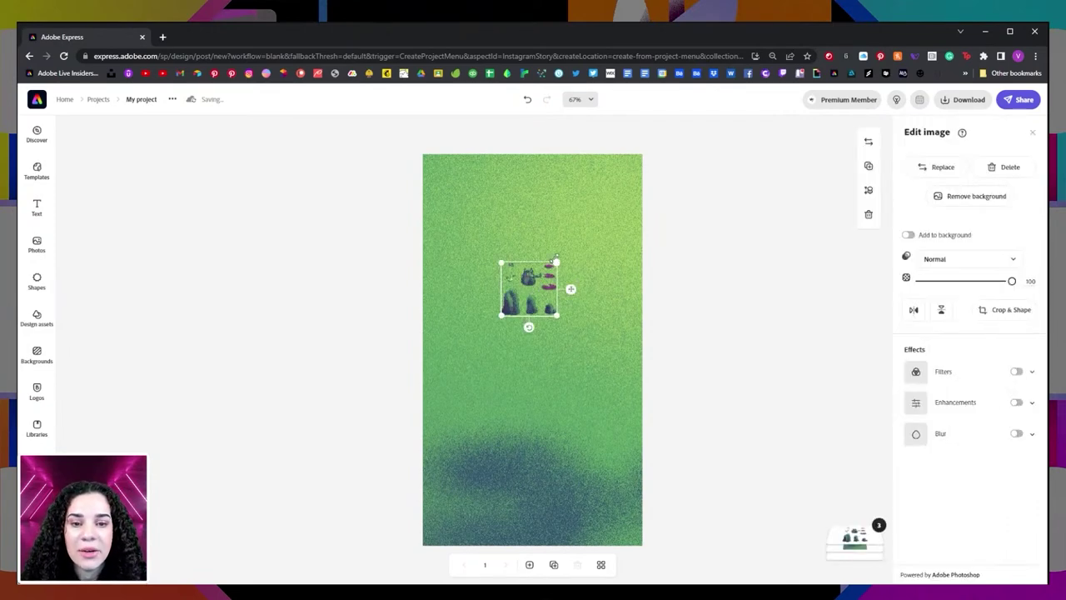
pyautogui.moveTo(556, 263); pyautogui.dragTo(817, 120)
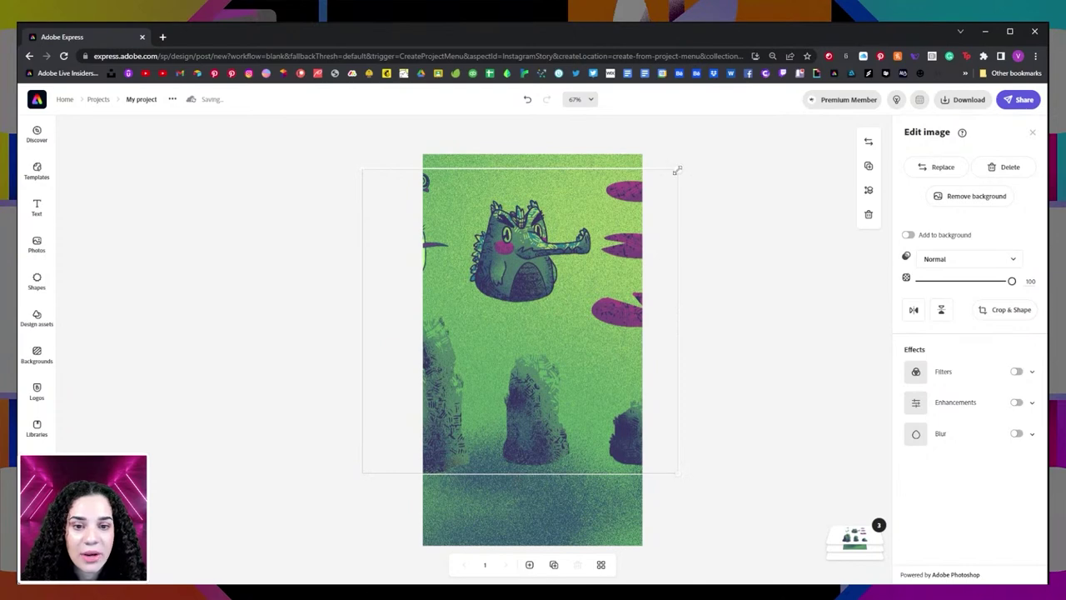
# - Crop the artwork elements image tightly around the crocodile character
pyautogui.click(1010, 309)
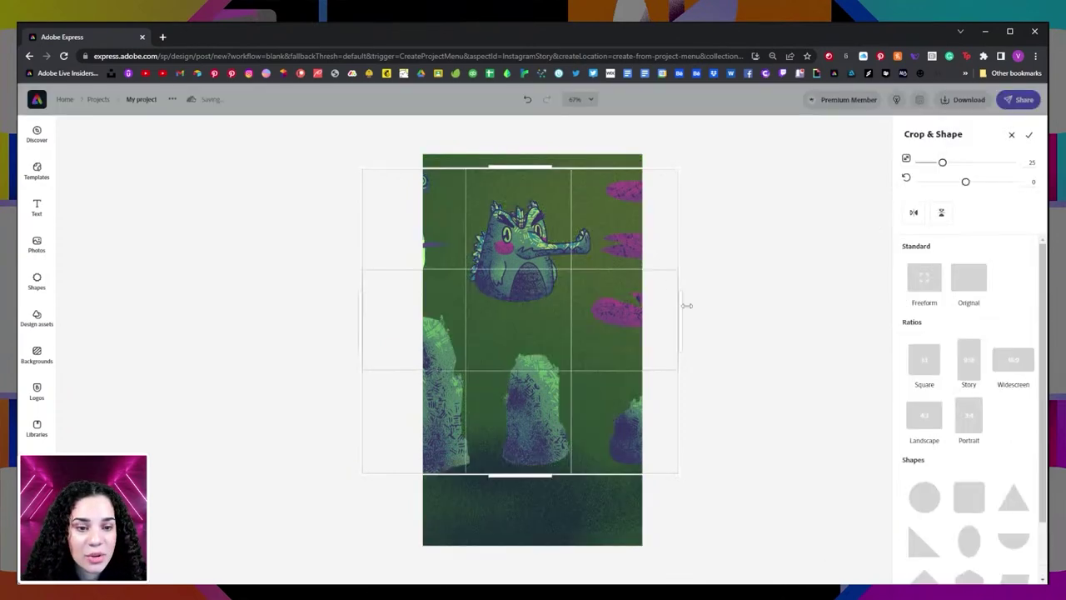
pyautogui.moveTo(682, 307); pyautogui.dragTo(591, 321)
pyautogui.moveTo(358, 320); pyautogui.dragTo(465, 308)
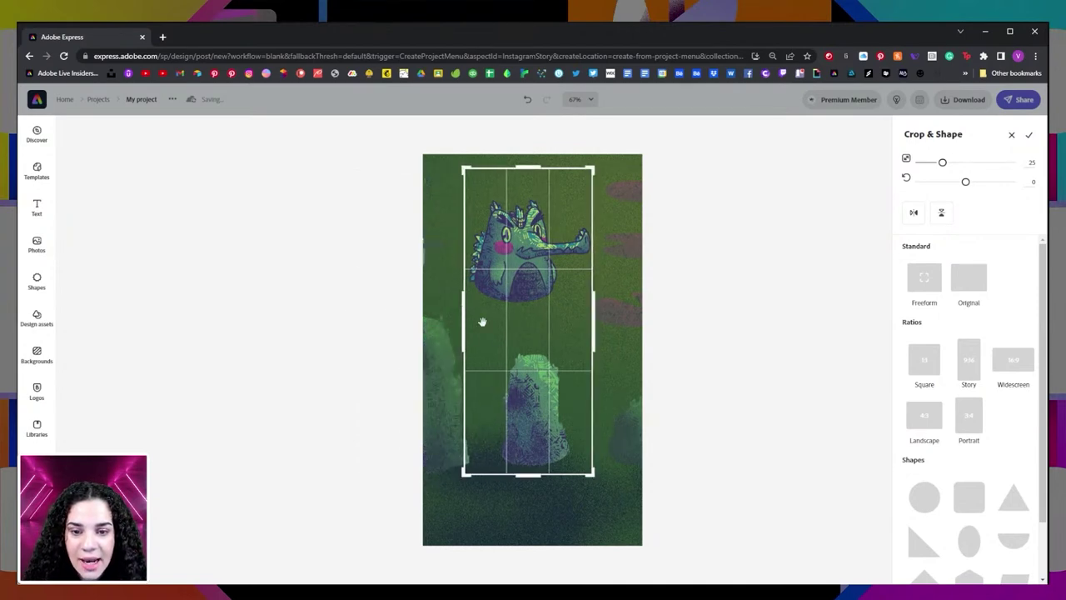
pyautogui.moveTo(525, 478); pyautogui.dragTo(545, 307)
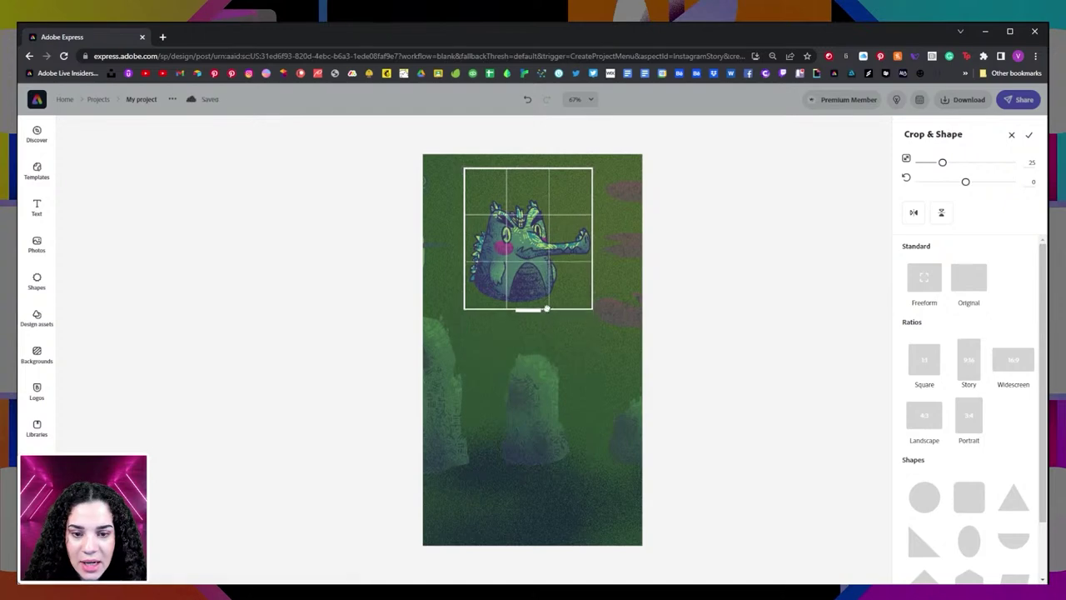
pyautogui.moveTo(527, 170); pyautogui.dragTo(522, 193)
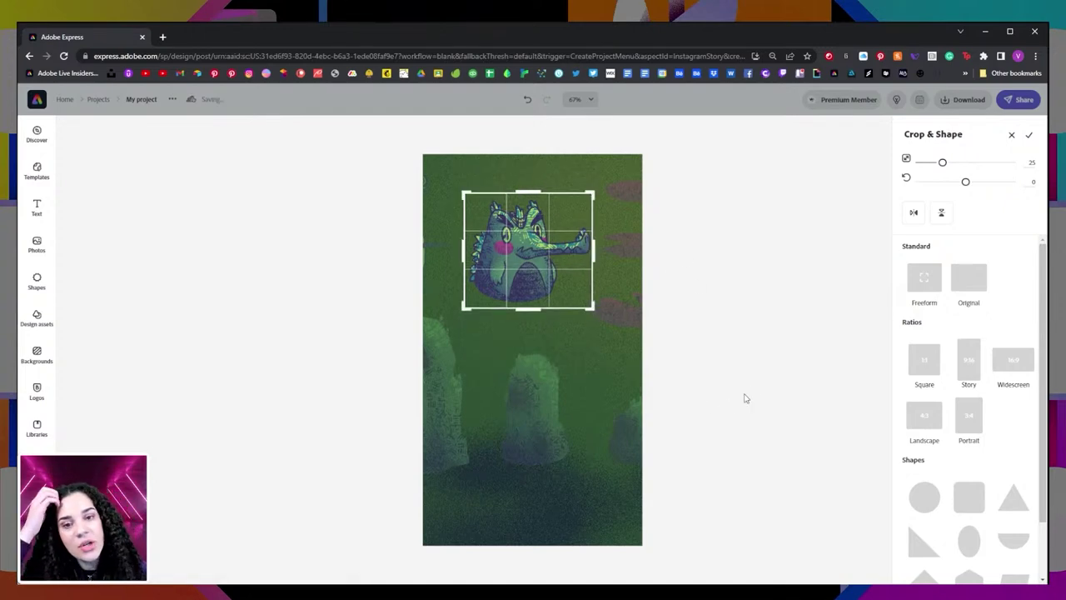
pyautogui.click(1029, 139)
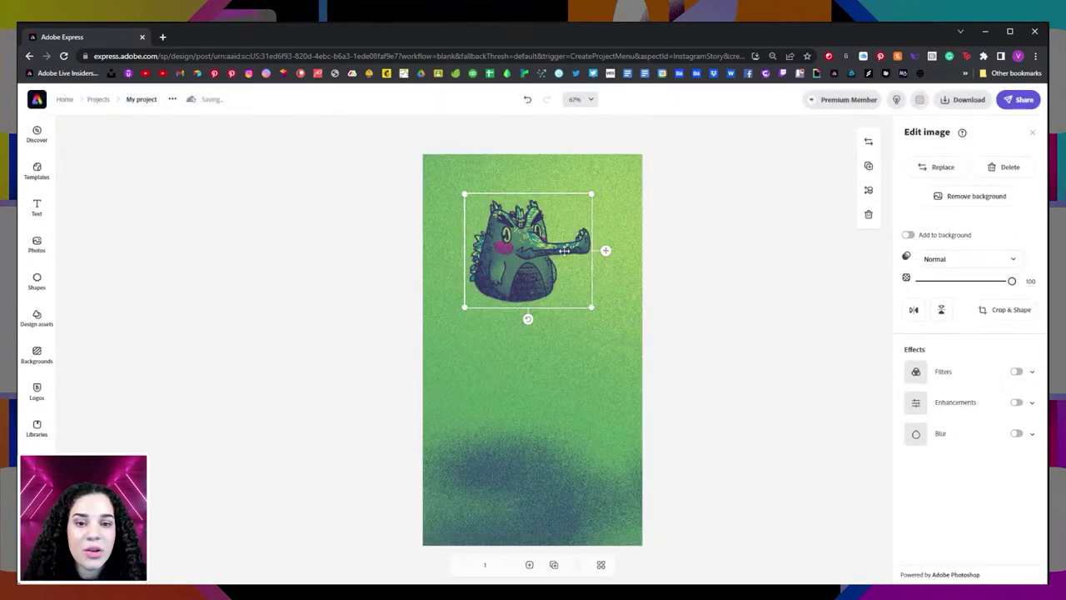
# - Enlarge the cropped crocodile so it spans beyond the page width and position it over the middle and lower page
pyautogui.moveTo(594, 193); pyautogui.dragTo(832, 148)
pyautogui.moveTo(694, 215); pyautogui.dragTo(598, 444)
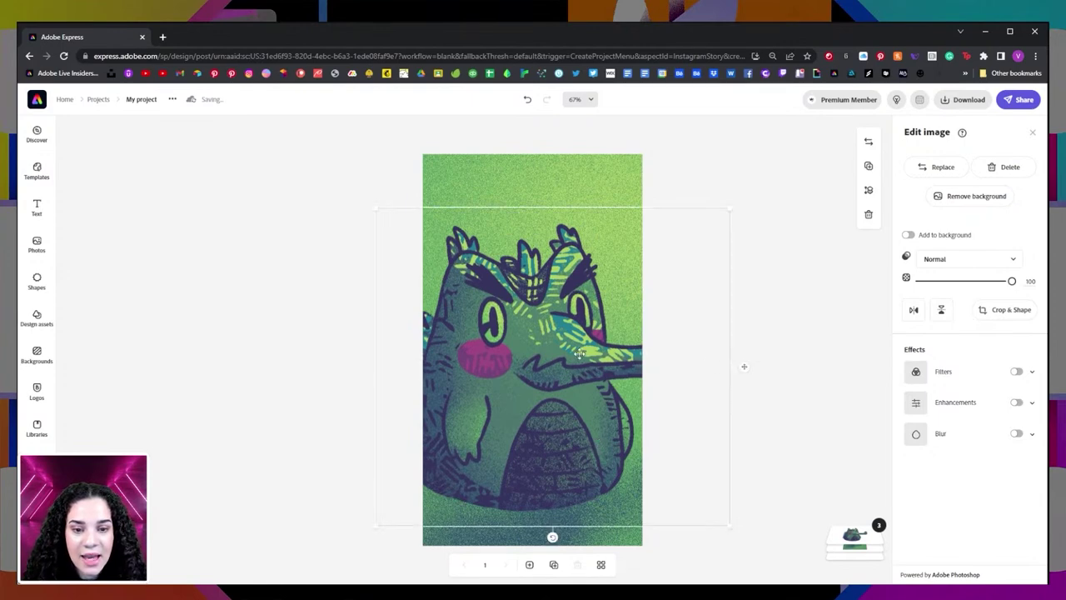
pyautogui.moveTo(580, 355); pyautogui.dragTo(586, 348)
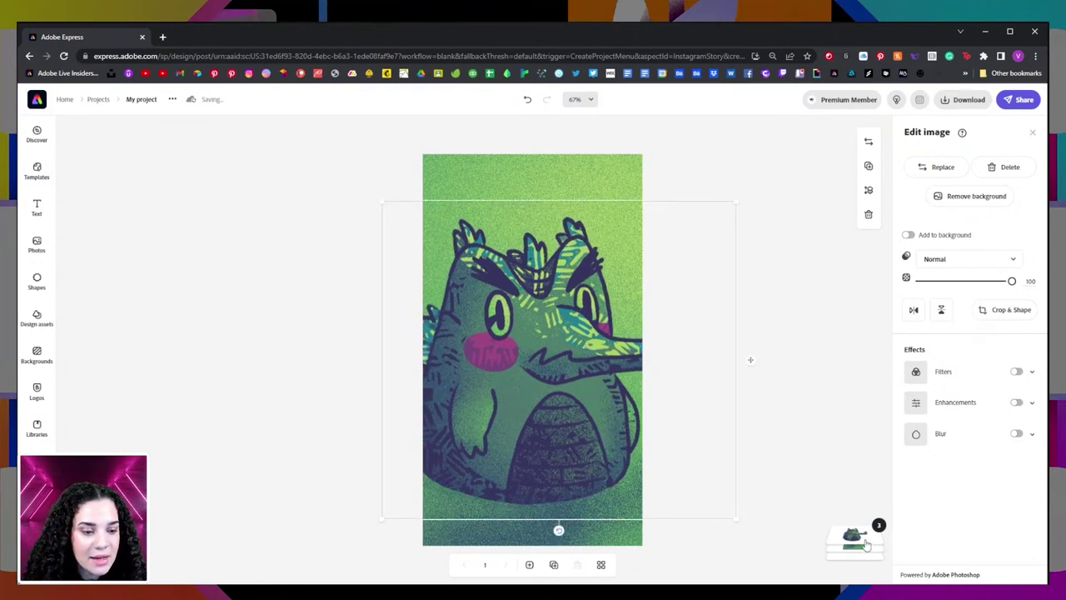
# - Duplicate the crocodile image and shrink the copy over the original's face
pyautogui.moveTo(864, 540)
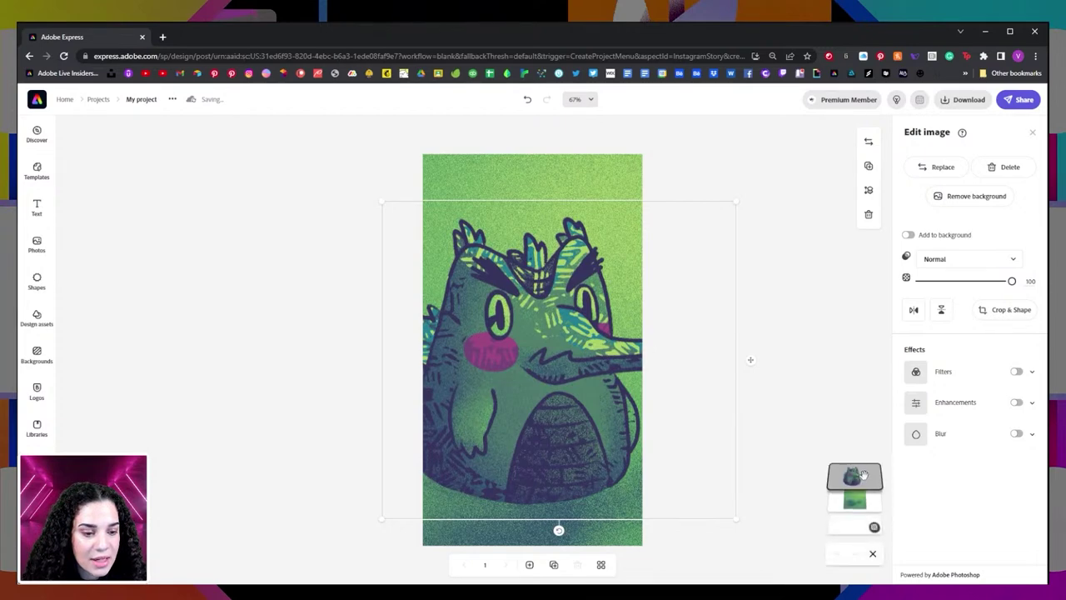
pyautogui.click(869, 165)
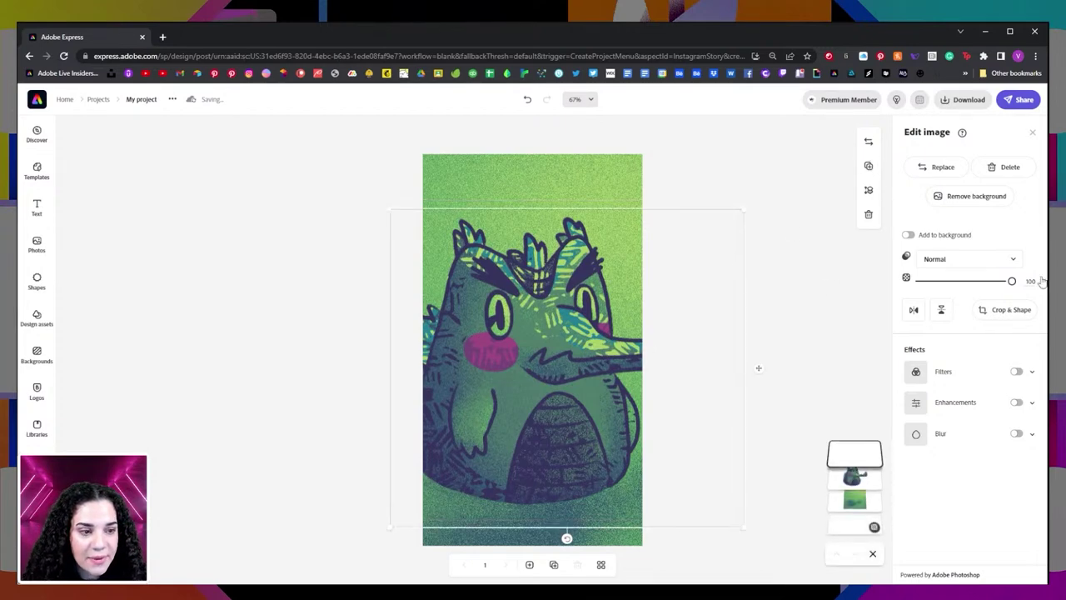
pyautogui.moveTo(746, 206); pyautogui.dragTo(554, 283)
# - Re-crop the duplicate image so that it shows only the large textured rock
pyautogui.click(1006, 309)
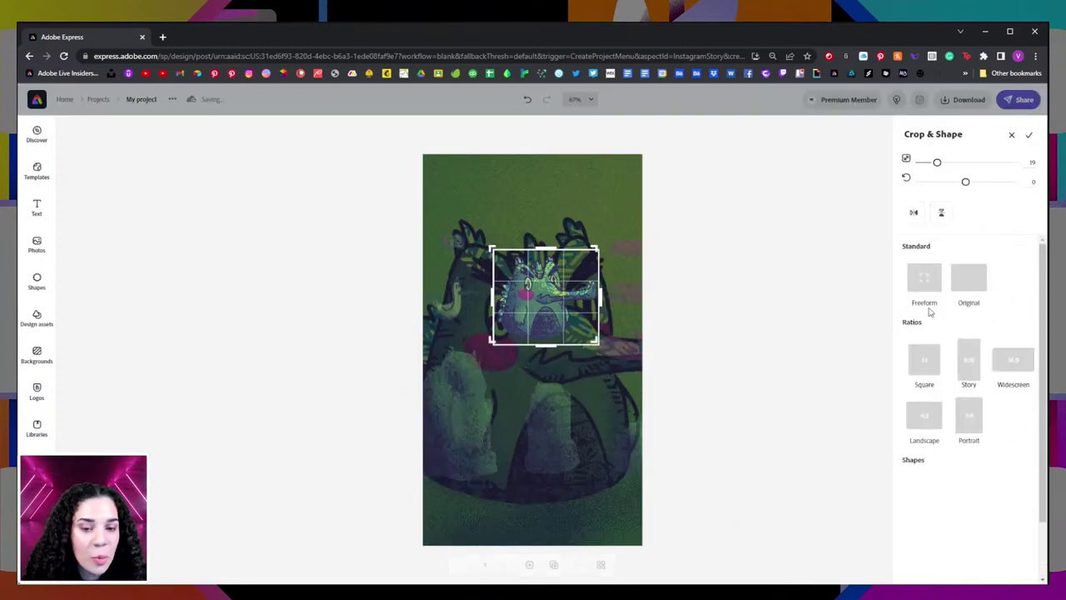
pyautogui.moveTo(549, 348); pyautogui.dragTo(543, 495)
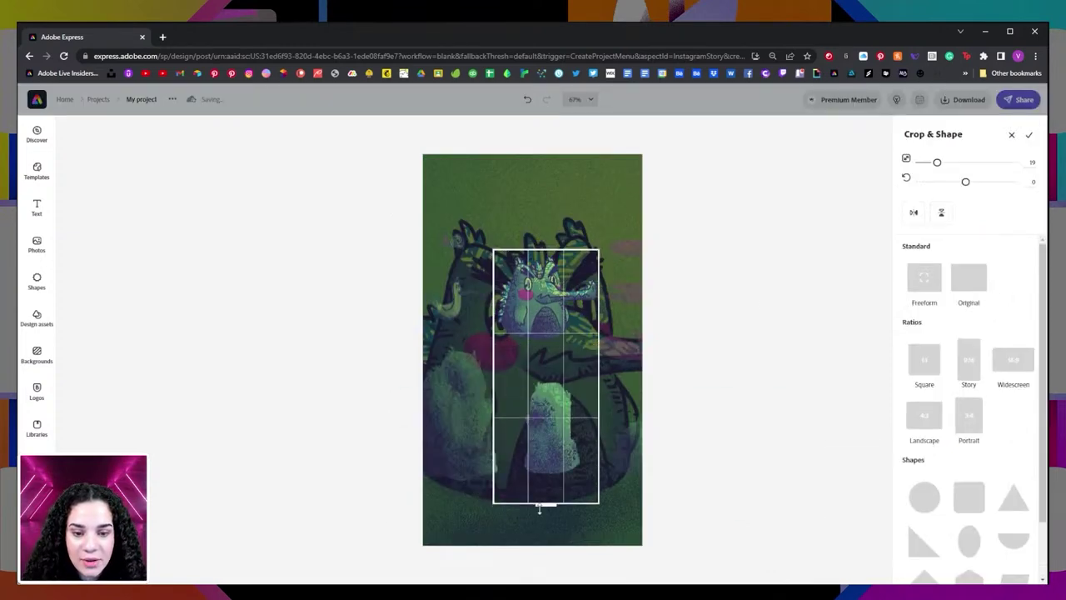
pyautogui.moveTo(492, 371); pyautogui.dragTo(376, 381)
pyautogui.moveTo(581, 313); pyautogui.dragTo(601, 312)
pyautogui.moveTo(596, 364); pyautogui.dragTo(540, 360)
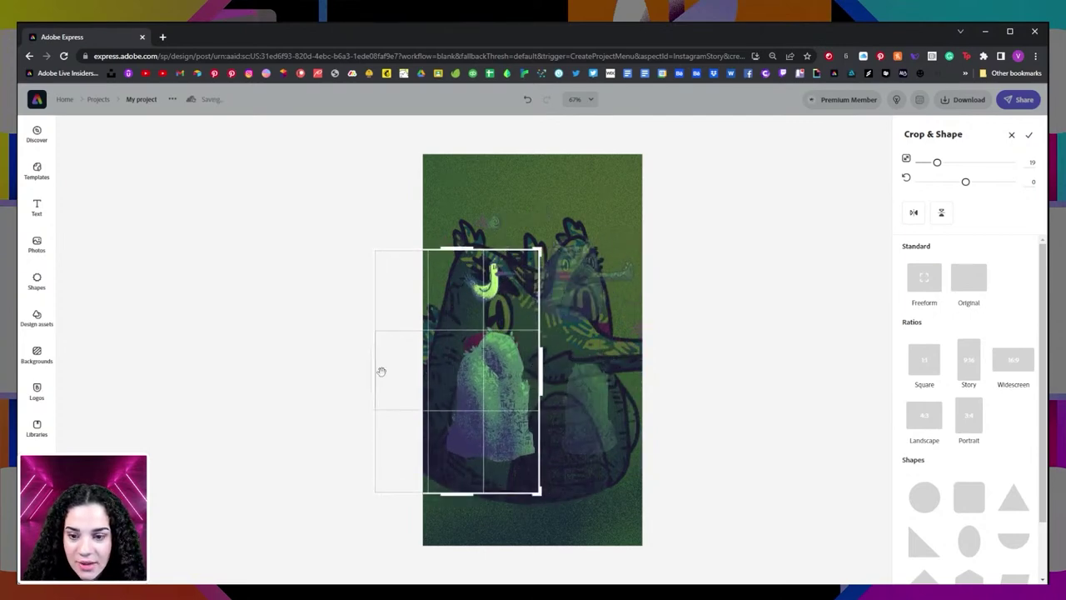
pyautogui.moveTo(374, 369); pyautogui.dragTo(439, 362)
pyautogui.moveTo(489, 251); pyautogui.dragTo(487, 314)
pyautogui.moveTo(488, 492); pyautogui.dragTo(488, 468)
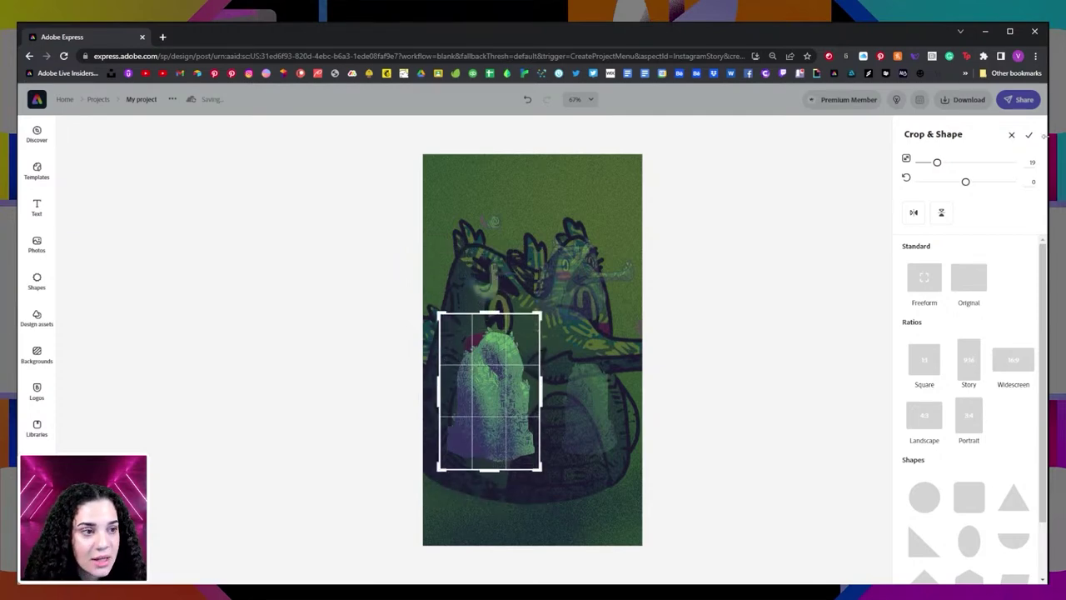
pyautogui.click(1028, 134)
# - Enlarge the rock, tilt it counterclockwise and place it over the page's lower-left corner in front of the crocodile
pyautogui.moveTo(538, 315); pyautogui.dragTo(621, 183)
pyautogui.moveTo(576, 312); pyautogui.dragTo(491, 452)
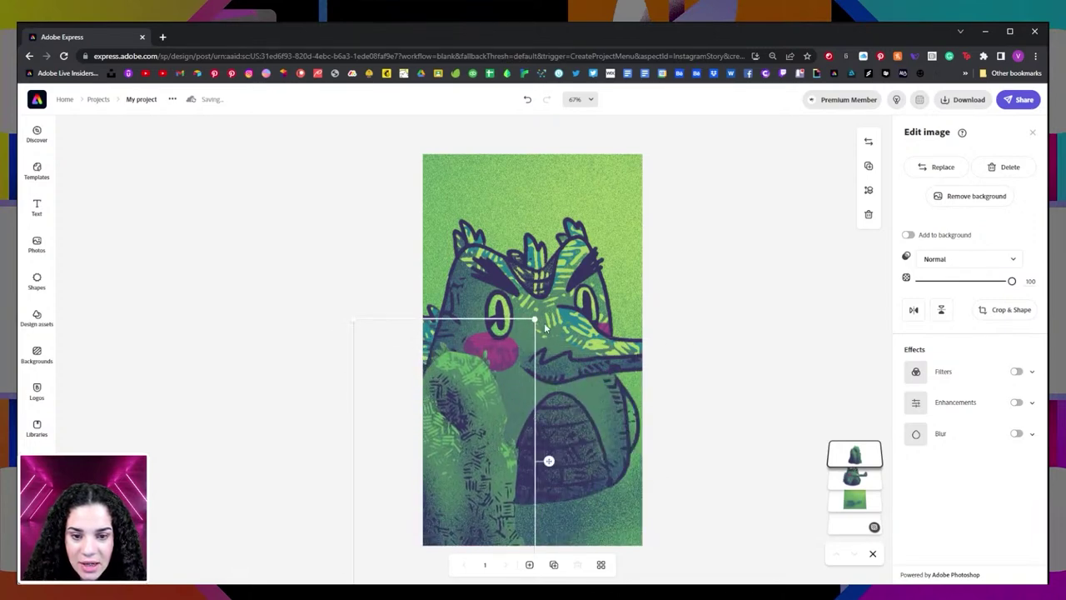
pyautogui.moveTo(531, 541); pyautogui.dragTo(600, 425)
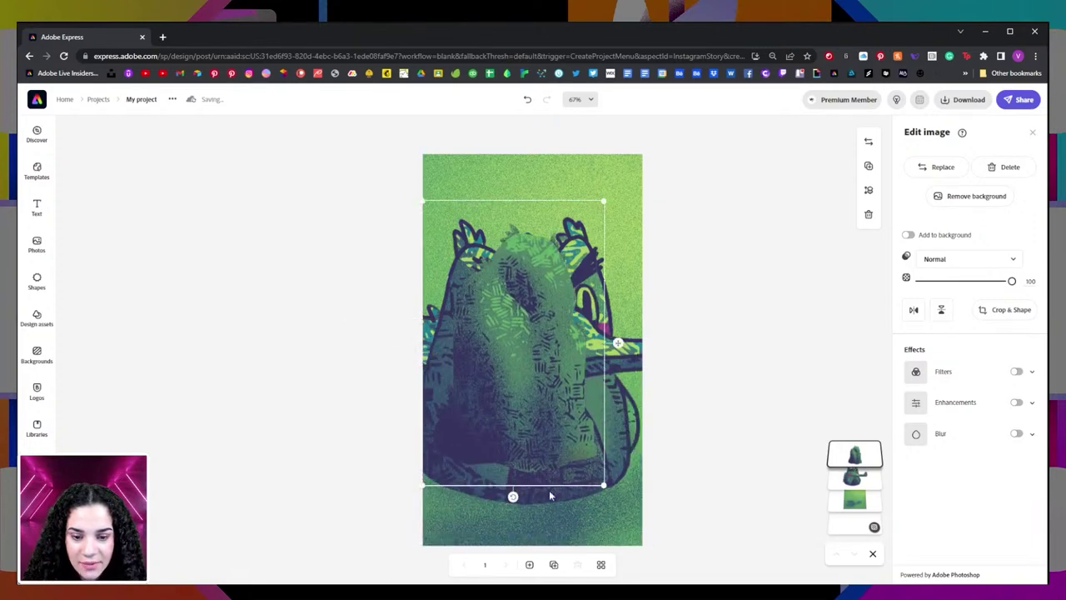
pyautogui.moveTo(512, 497); pyautogui.dragTo(483, 486)
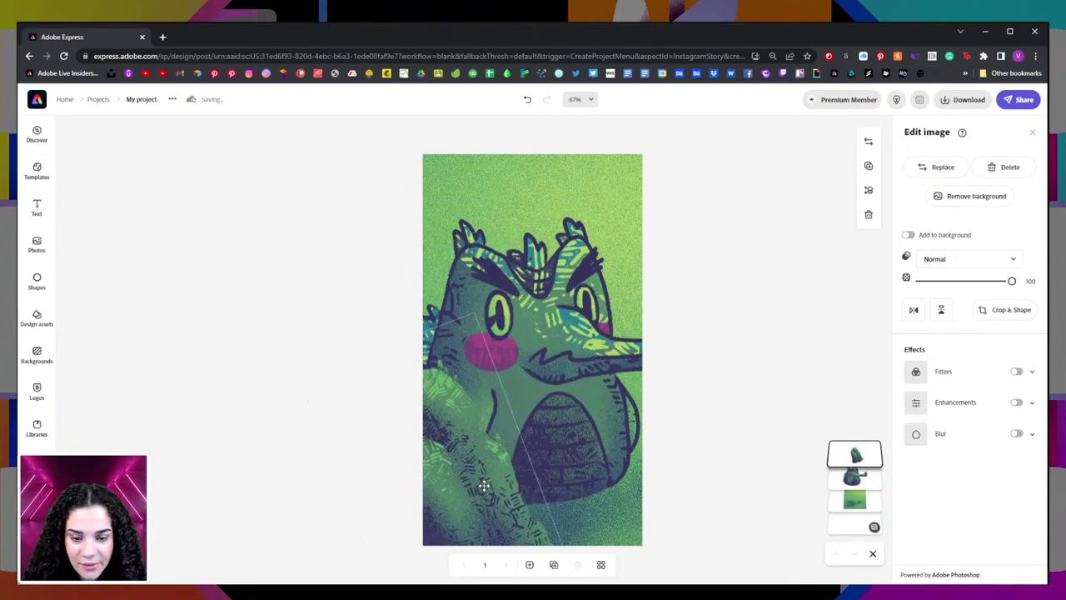
# - Duplicate the tilted rock, move the copy up over the crocodile's face and rotate it upright
pyautogui.click(869, 166)
pyautogui.moveTo(472, 376); pyautogui.dragTo(544, 242)
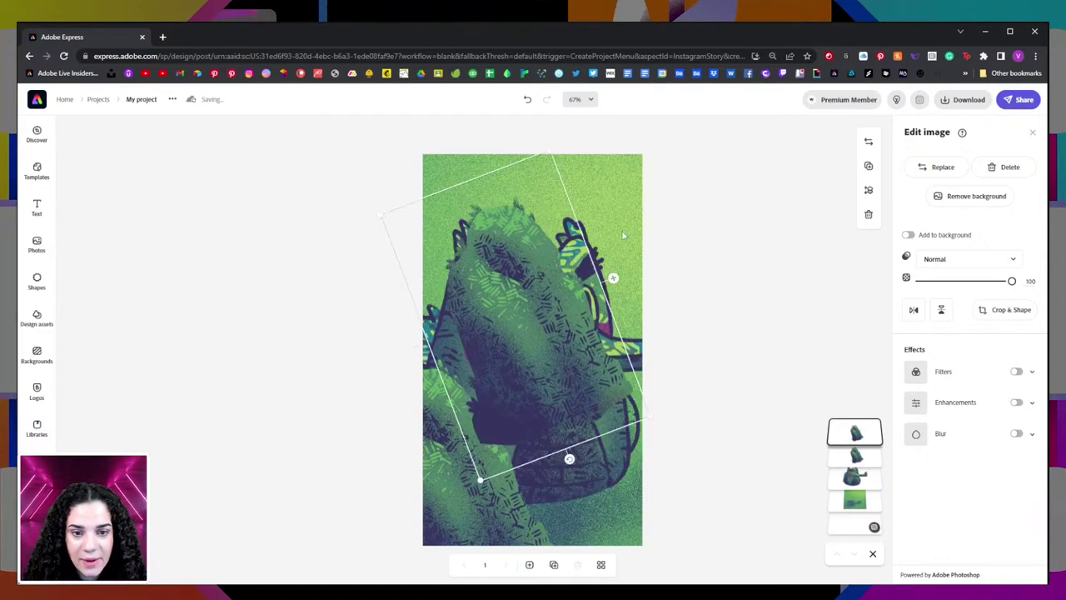
pyautogui.moveTo(569, 459); pyautogui.dragTo(514, 469)
# - Re-crop the duplicate rock image so that it shows only the smaller rock cluster at the artwork's right side
pyautogui.click(1002, 309)
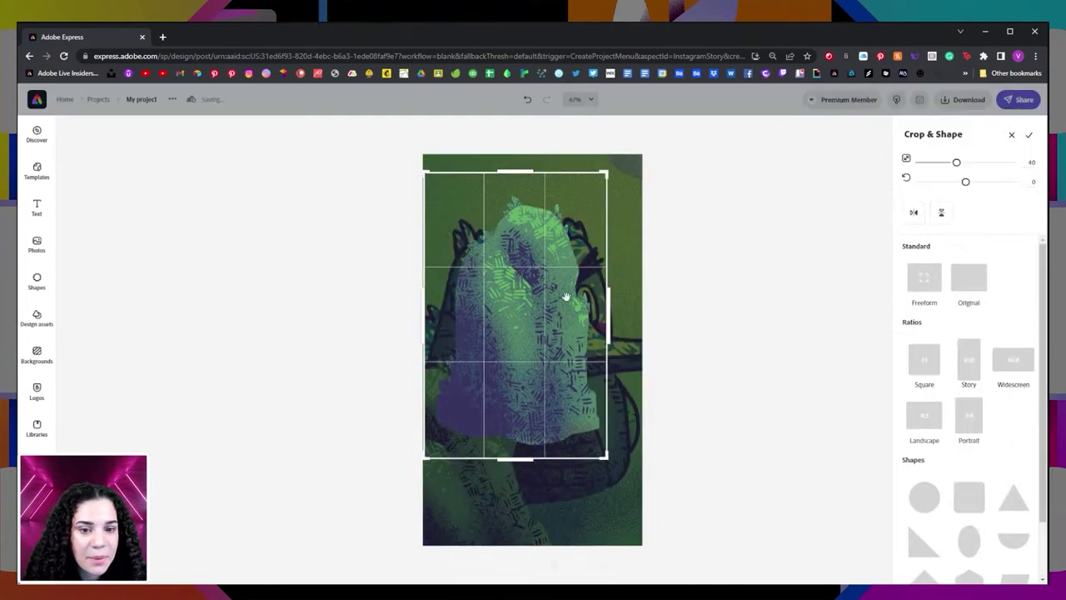
pyautogui.moveTo(609, 310); pyautogui.dragTo(797, 309)
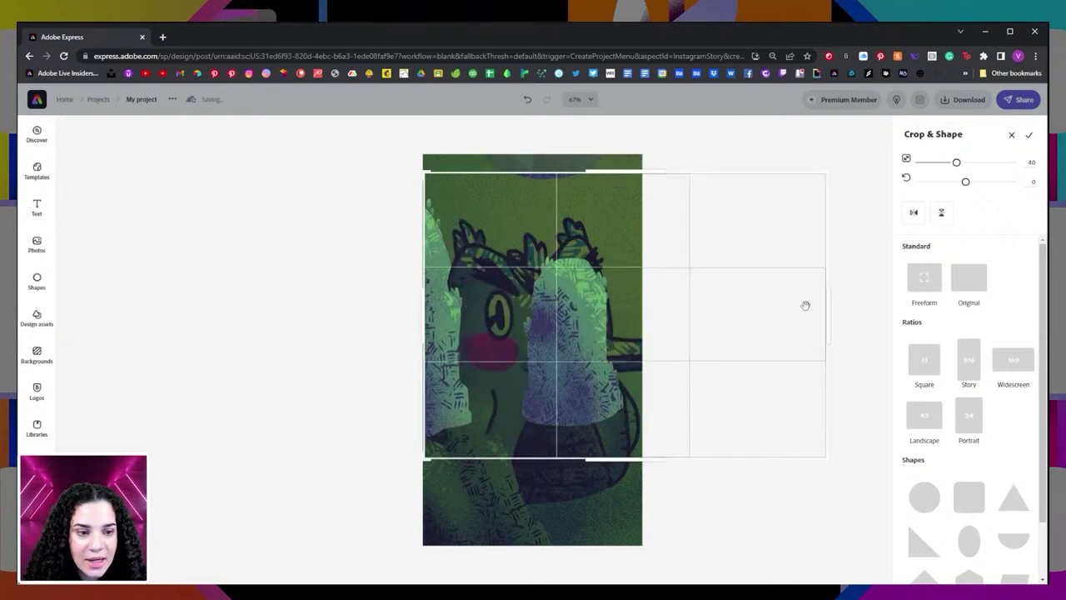
pyautogui.moveTo(834, 311); pyautogui.dragTo(735, 308)
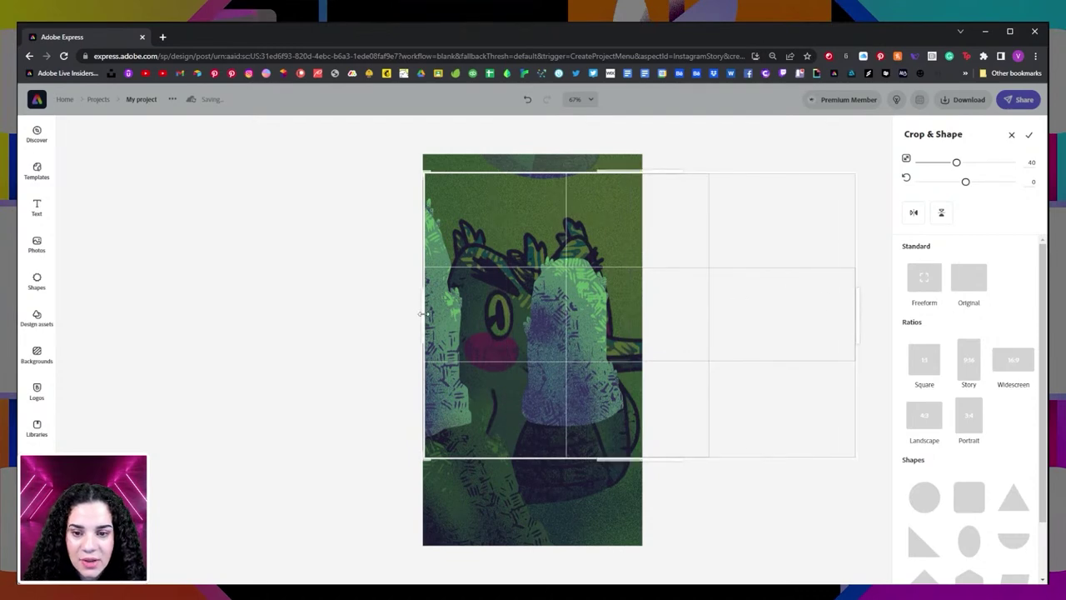
pyautogui.moveTo(421, 313); pyautogui.dragTo(657, 309)
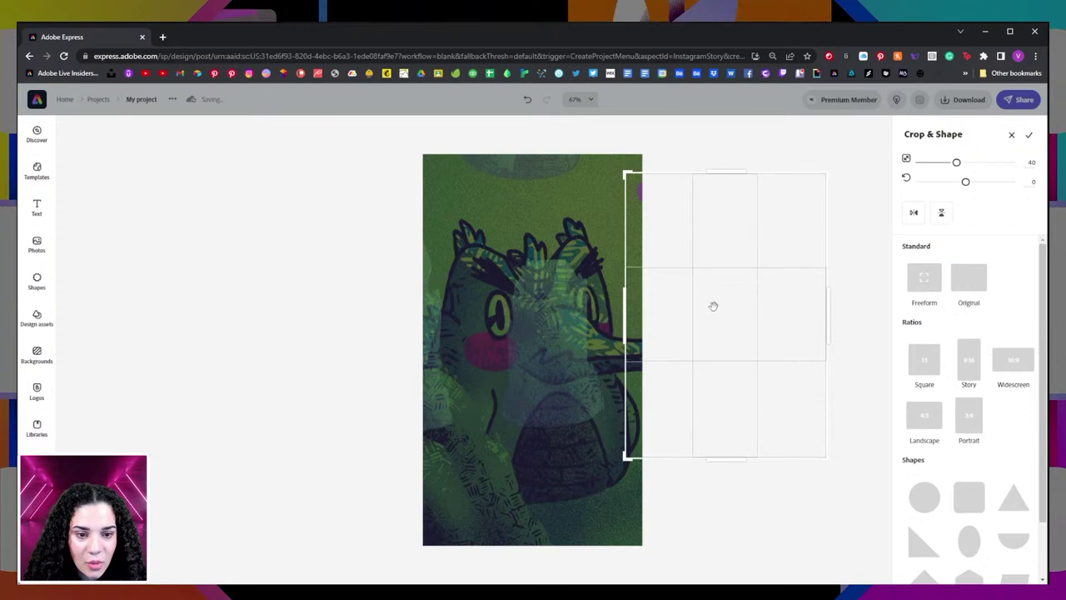
pyautogui.moveTo(735, 171); pyautogui.dragTo(709, 274)
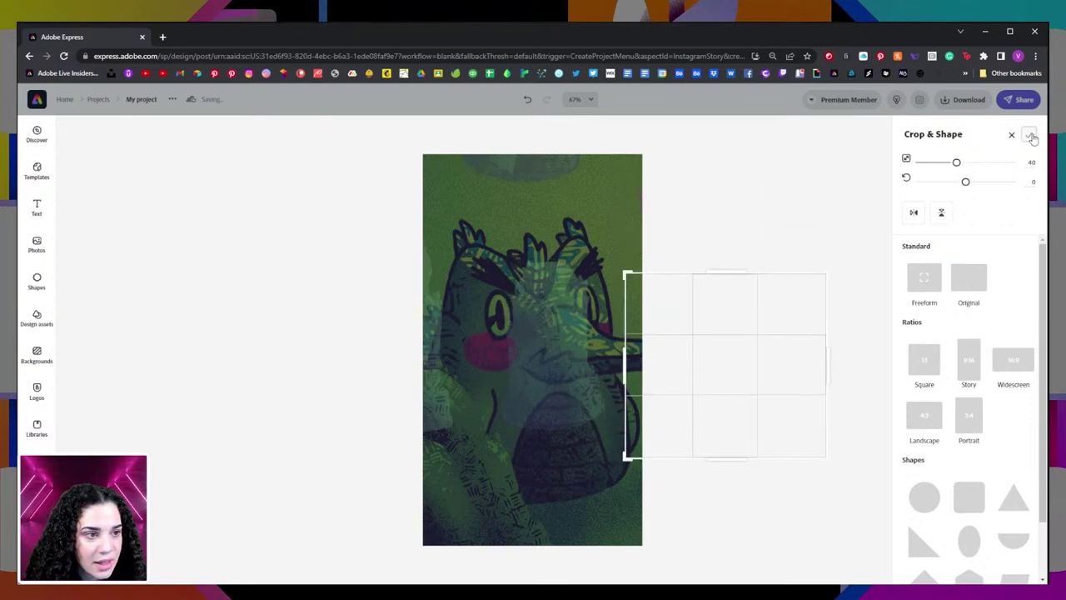
pyautogui.click(1028, 135)
# - Enlarge the small rock cluster, tilt it slightly counterclockwise and place it over the page's lower-right corner in front of the crocodile
pyautogui.moveTo(626, 314); pyautogui.dragTo(545, 463)
pyautogui.moveTo(671, 412); pyautogui.dragTo(738, 404)
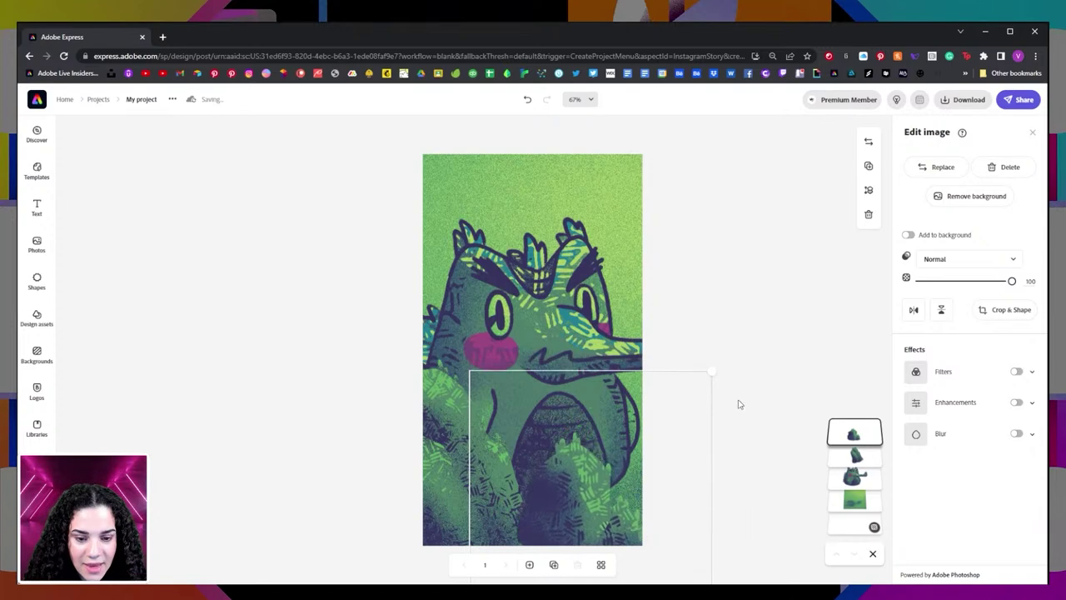
pyautogui.moveTo(641, 465); pyautogui.dragTo(634, 402)
pyautogui.moveTo(583, 543); pyautogui.dragTo(597, 544)
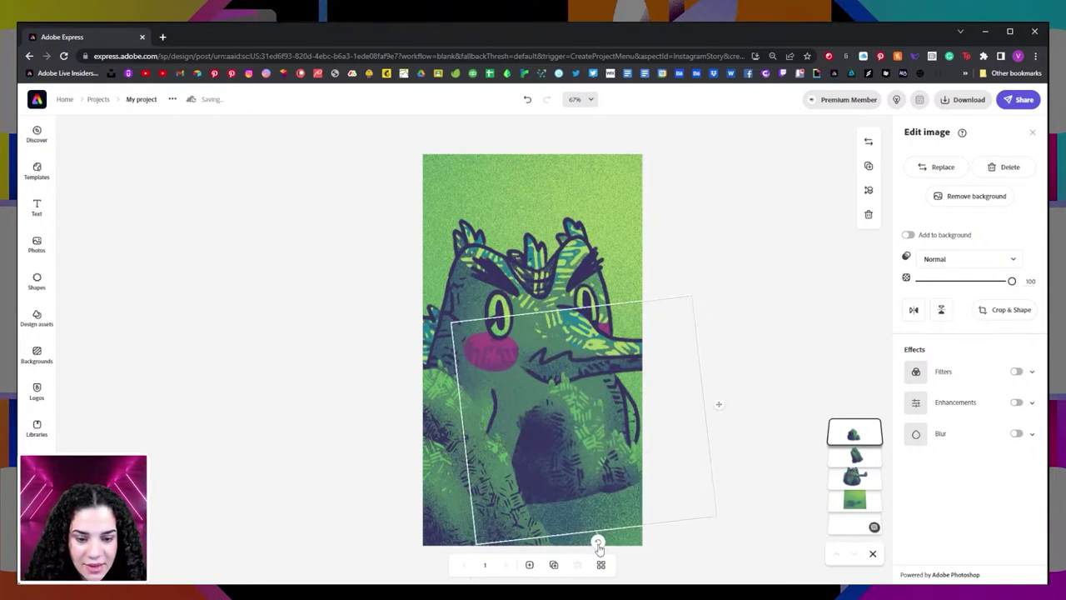
pyautogui.moveTo(600, 476); pyautogui.dragTo(620, 511)
pyautogui.moveTo(732, 472); pyautogui.dragTo(765, 344)
pyautogui.moveTo(634, 411); pyautogui.dragTo(614, 414)
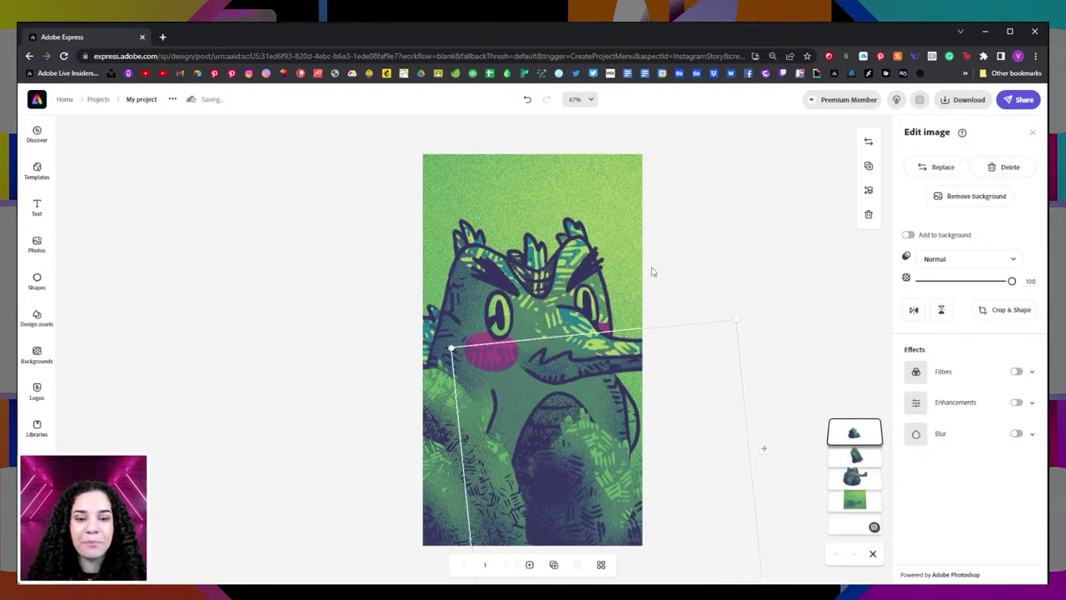
pyautogui.click(850, 291)
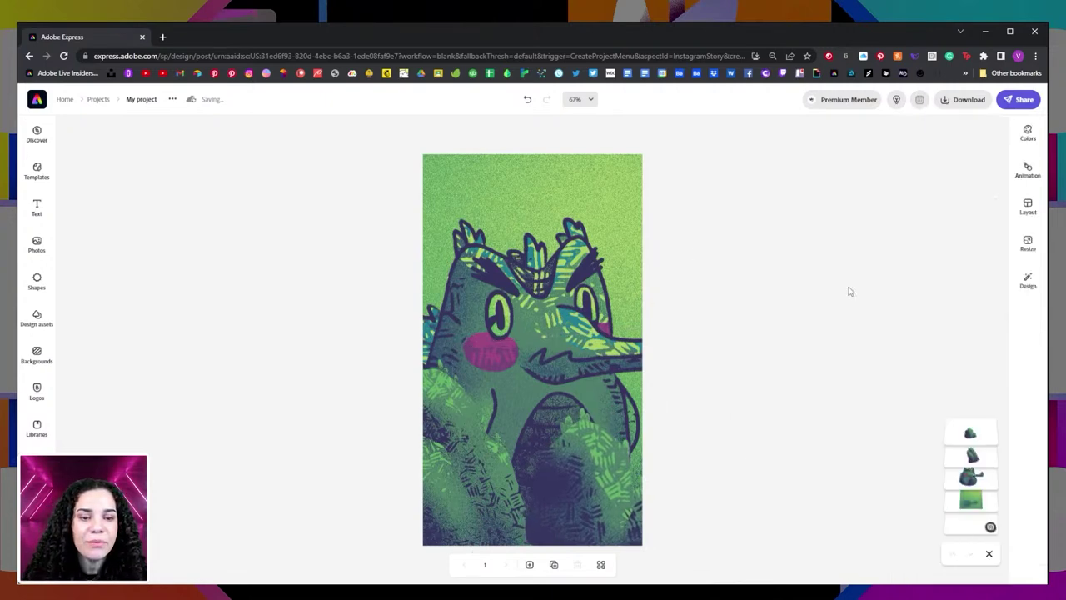
# - Add a text box reading "illustration fresco bootcamp" to the page
pyautogui.click(40, 208)
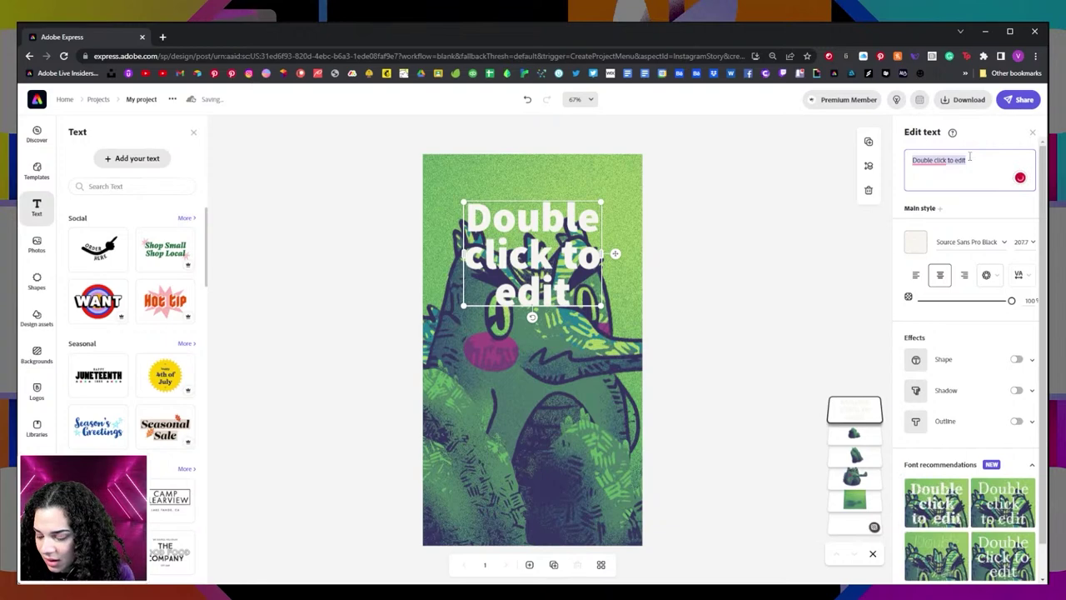
pyautogui.write('illustra')
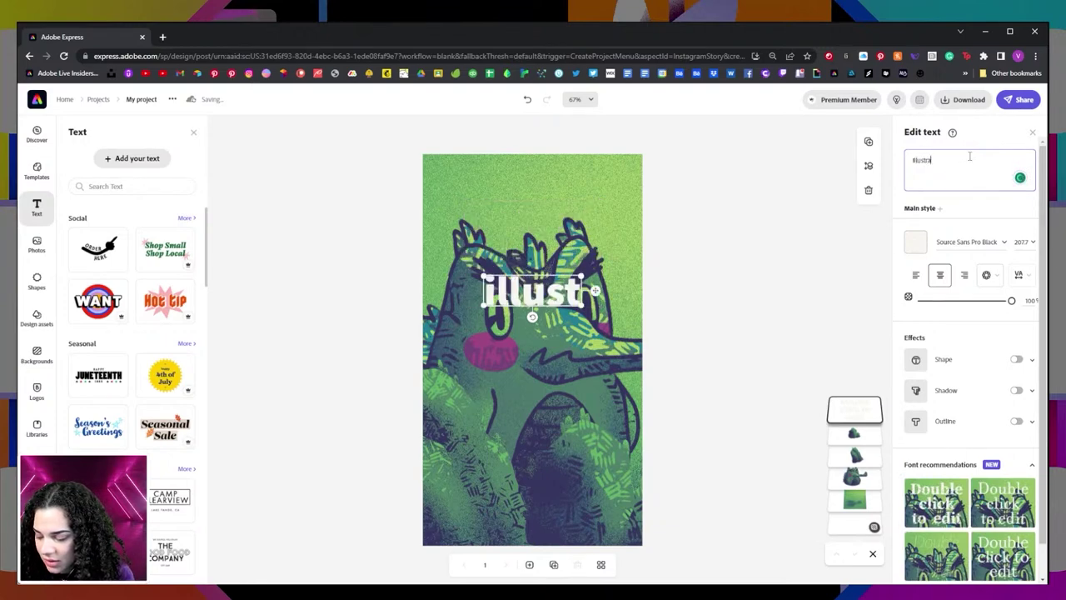
pyautogui.write('tion fre')
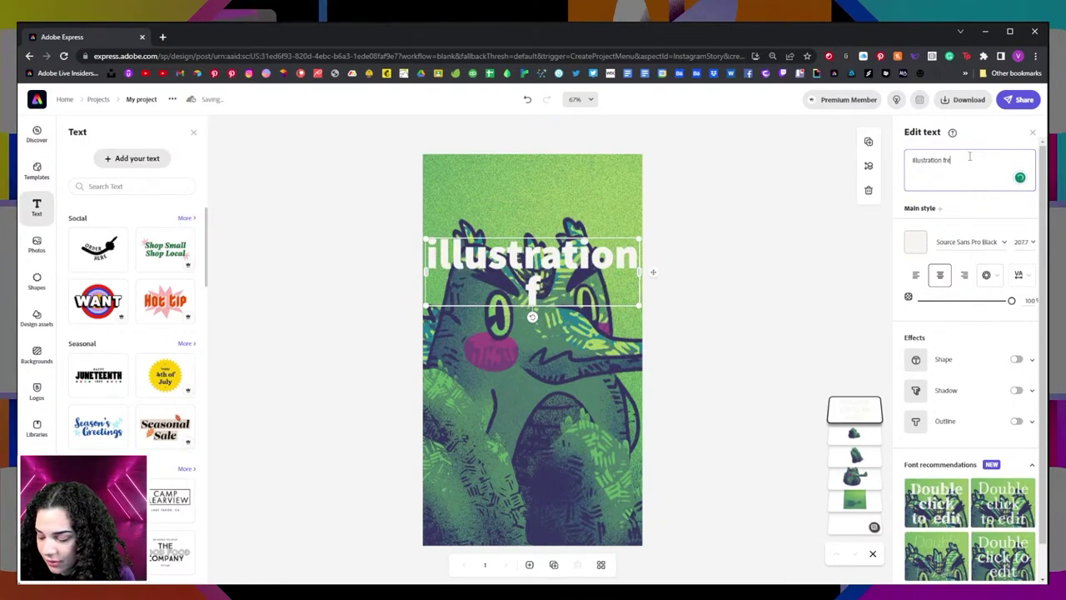
pyautogui.write('sco bo')
pyautogui.write('ot')
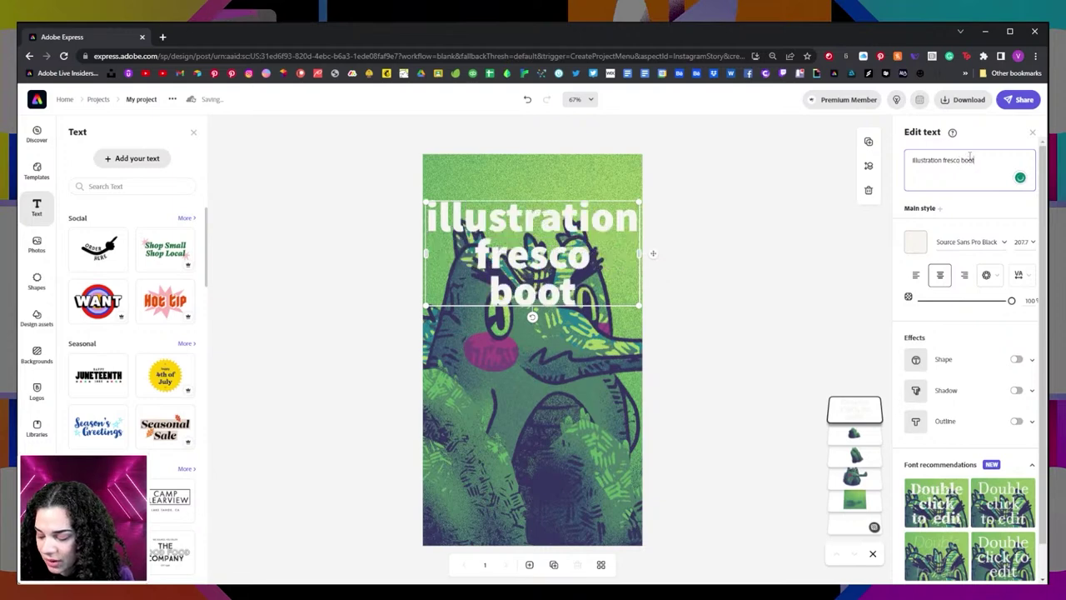
pyautogui.write('camp')
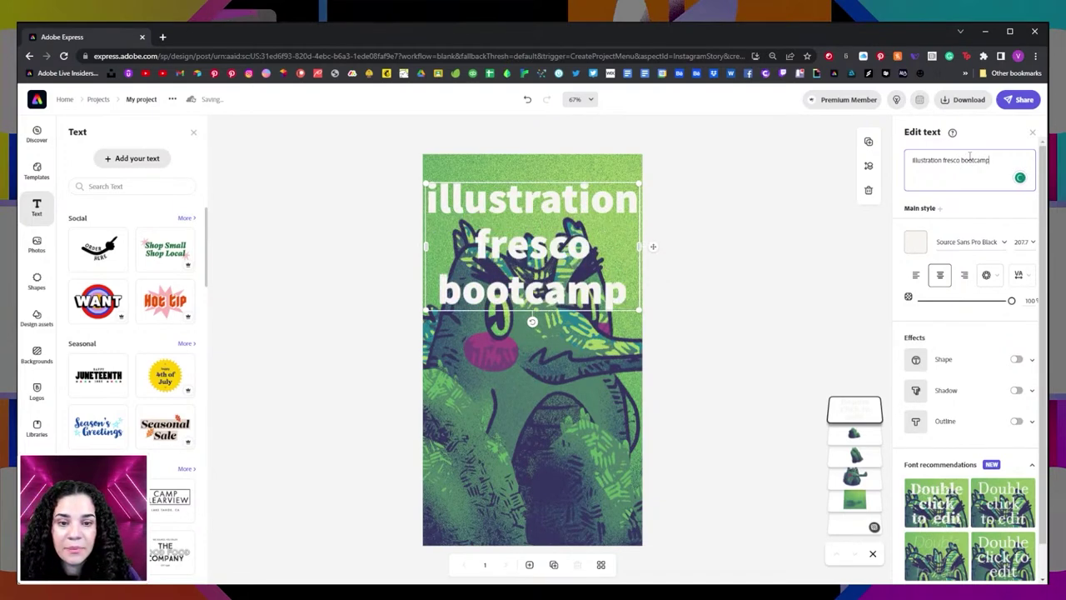
# - Set the title's font to Bison Bold from the VOODOO brand fonts
pyautogui.click(944, 247)
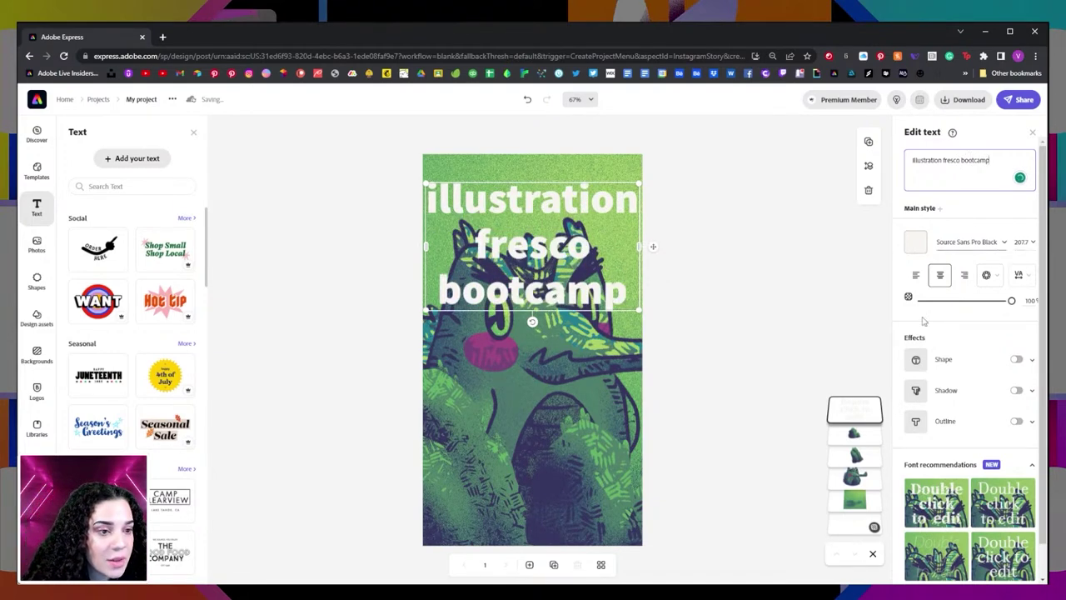
pyautogui.scroll(5, 957, 366)
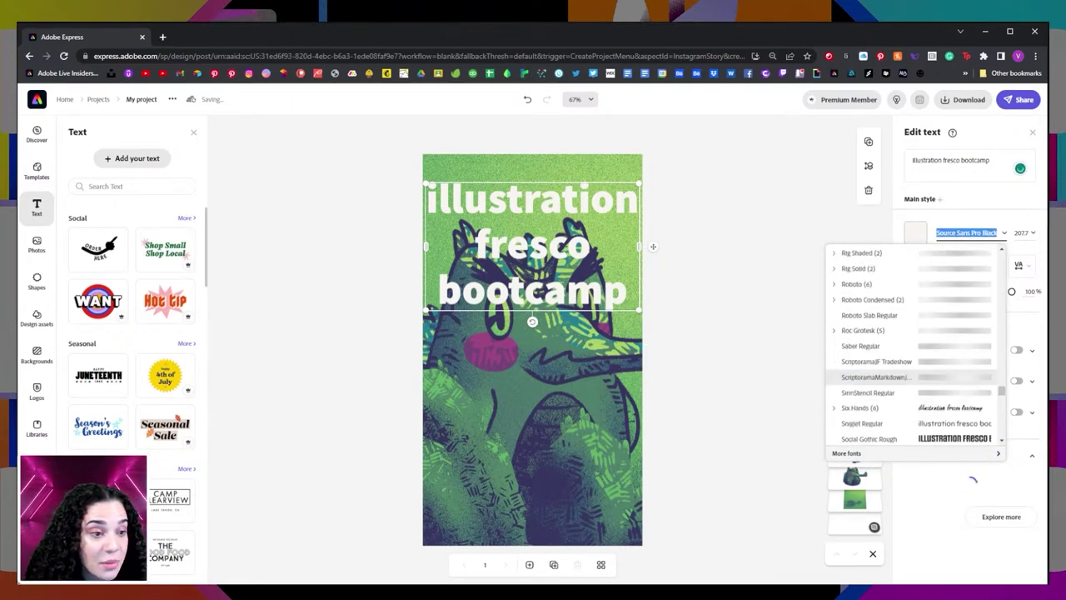
pyautogui.scroll(15, 957, 366)
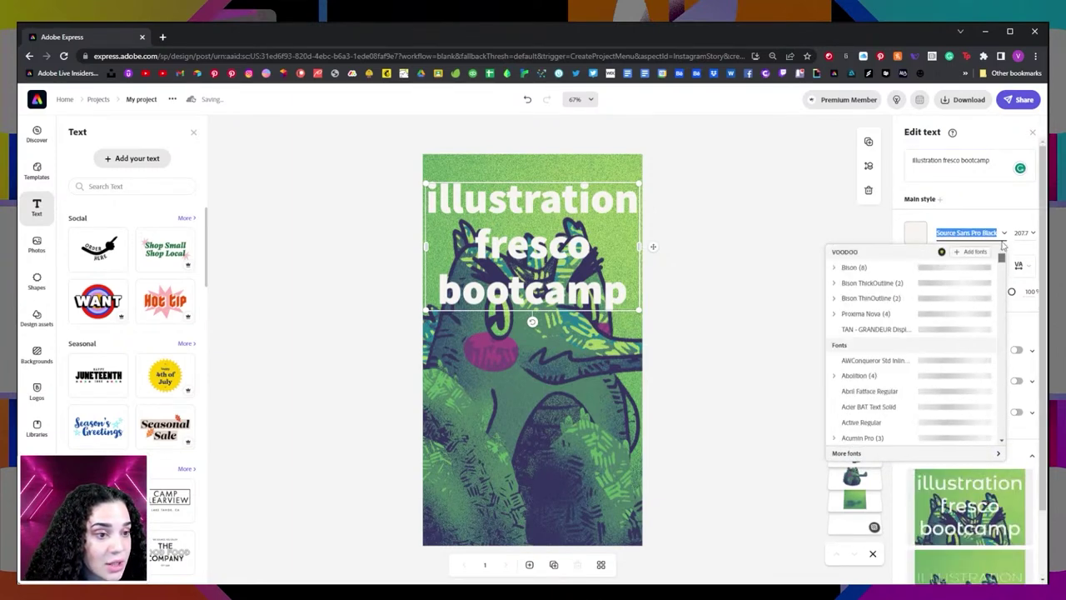
pyautogui.click(883, 268)
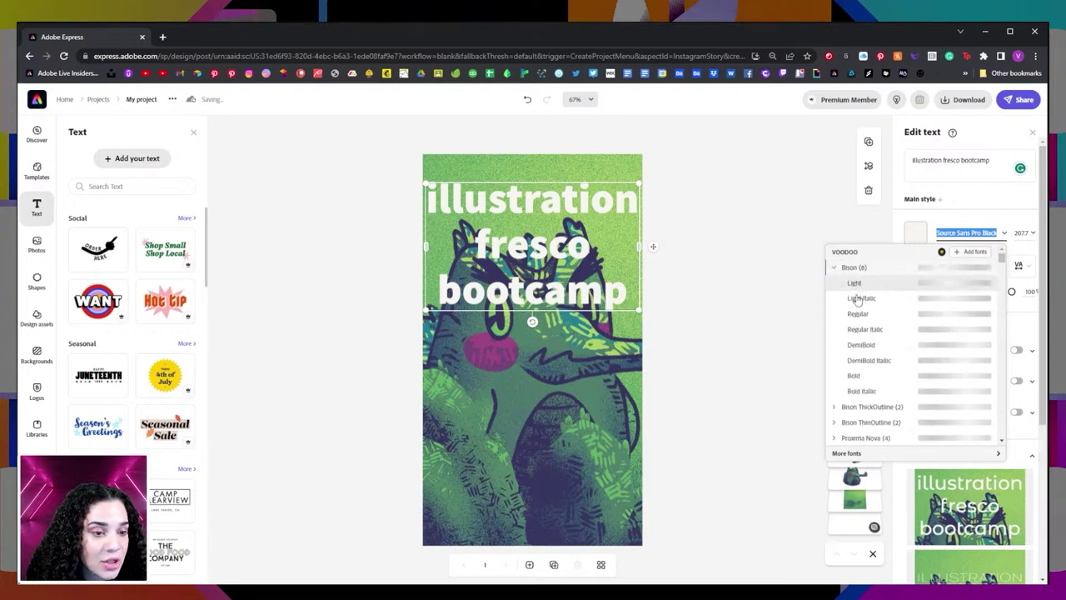
pyautogui.click(865, 376)
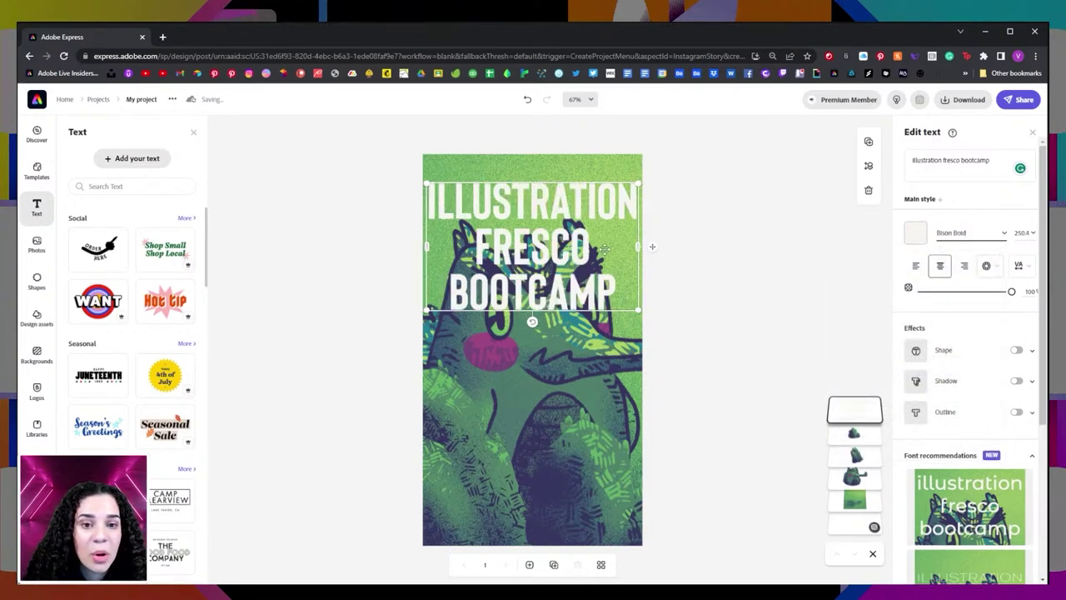
# - Recolour the title text to the pale yellow-green #F4FDD7
pyautogui.click(915, 233)
pyautogui.click(1008, 419)
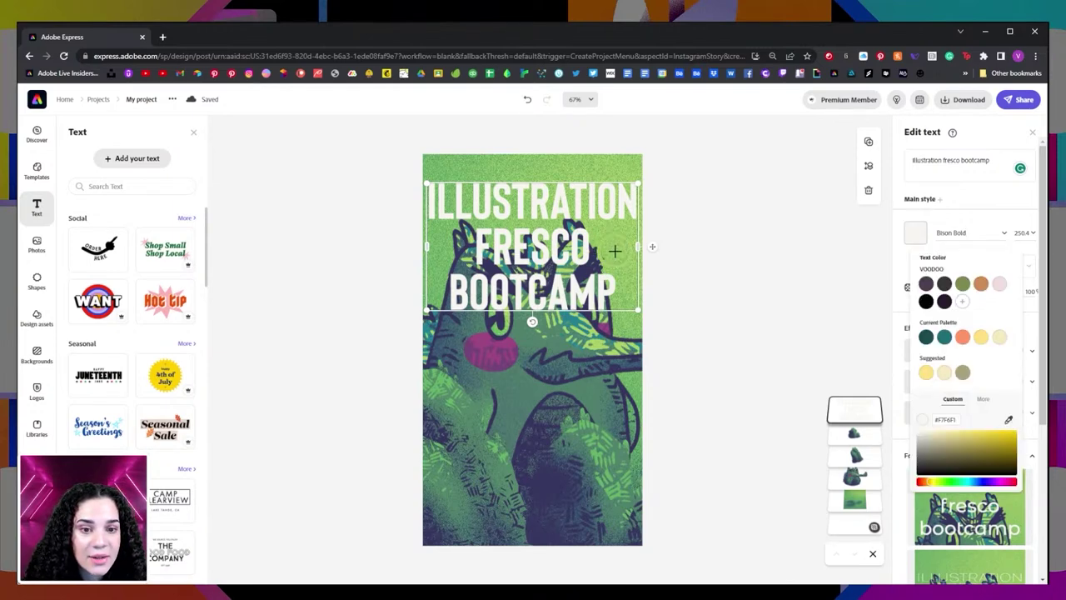
pyautogui.click(615, 251)
pyautogui.moveTo(939, 488); pyautogui.dragTo(937, 487)
pyautogui.moveTo(967, 442); pyautogui.dragTo(926, 433)
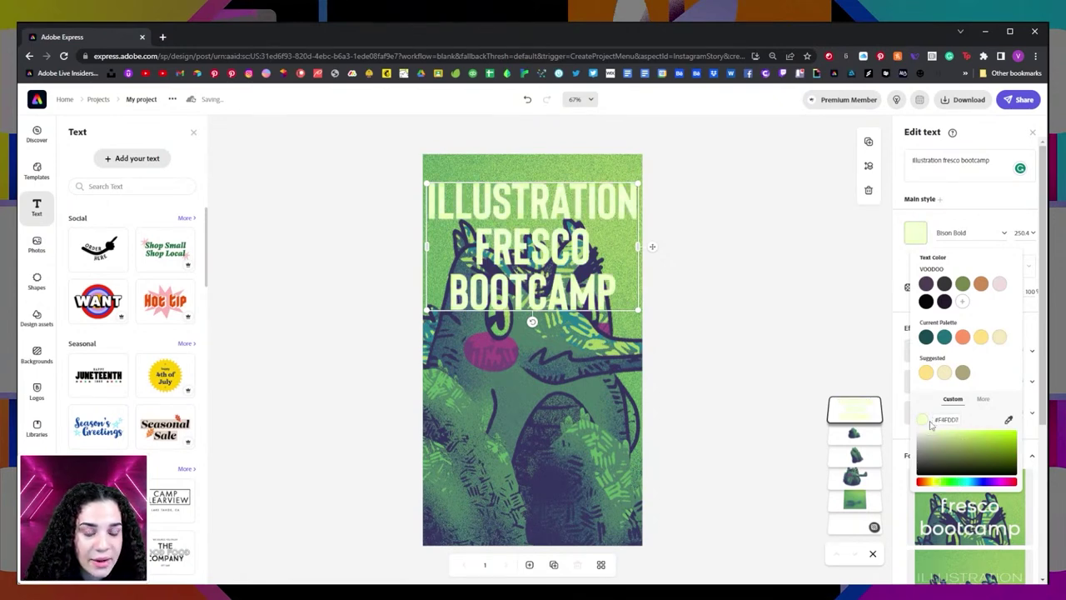
# - Right-align the title, fit it on two lines at about size 152 and place it against the page's right edge over the snout
pyautogui.moveTo(638, 182); pyautogui.dragTo(543, 254)
pyautogui.click(965, 267)
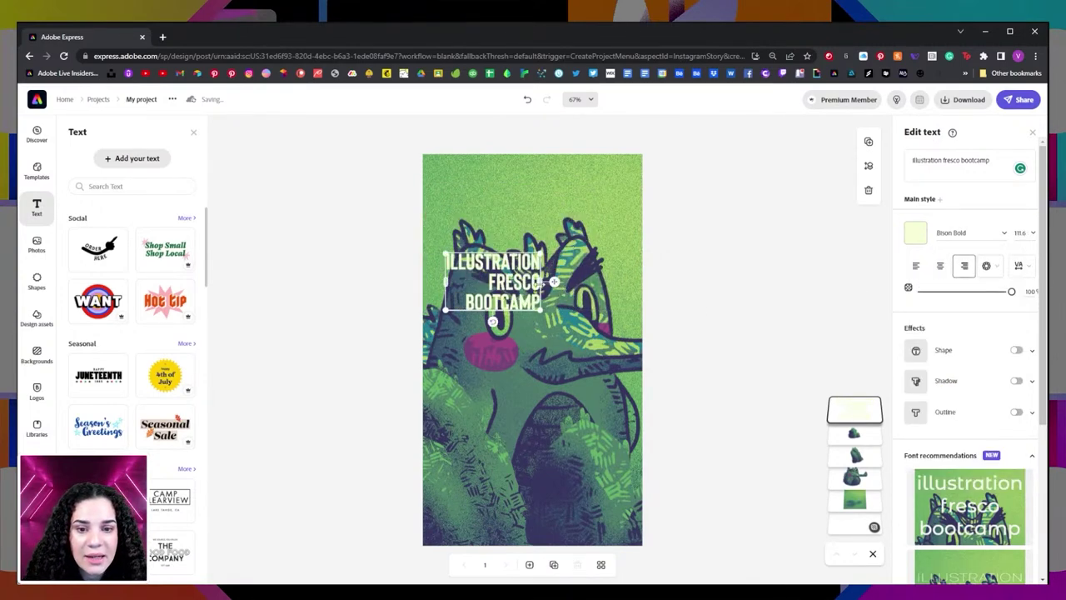
pyautogui.moveTo(554, 282); pyautogui.dragTo(596, 356)
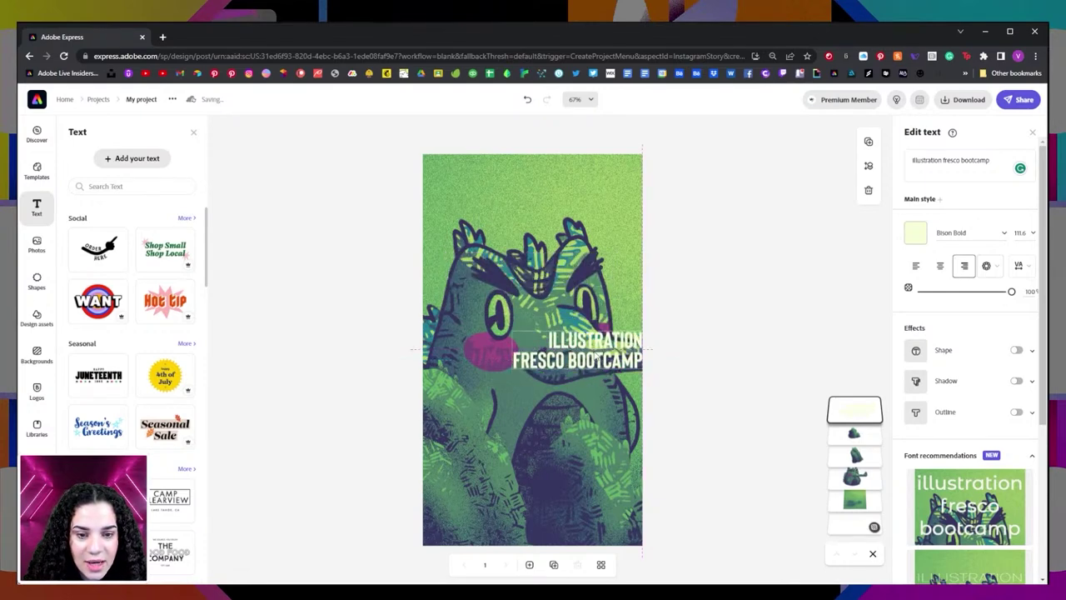
pyautogui.moveTo(509, 330); pyautogui.dragTo(477, 333)
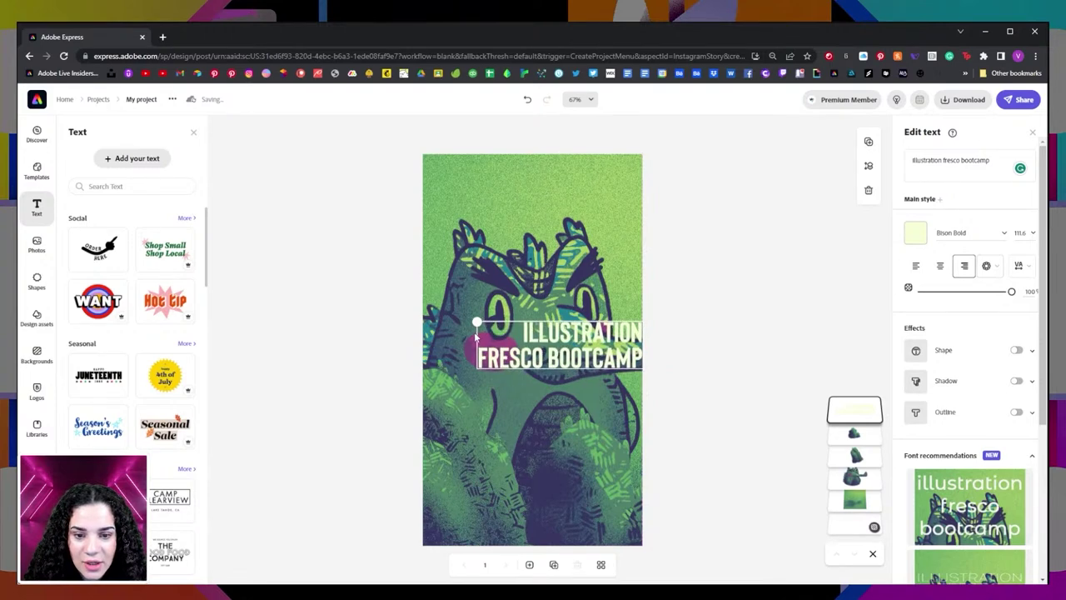
pyautogui.moveTo(587, 354); pyautogui.dragTo(594, 355)
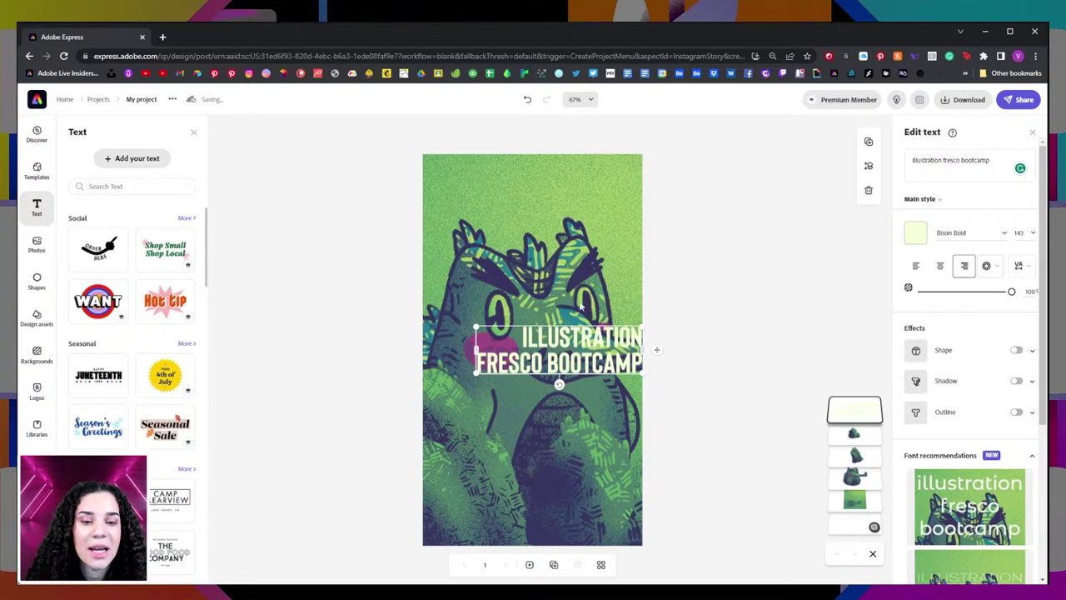
pyautogui.moveTo(476, 327); pyautogui.dragTo(464, 324)
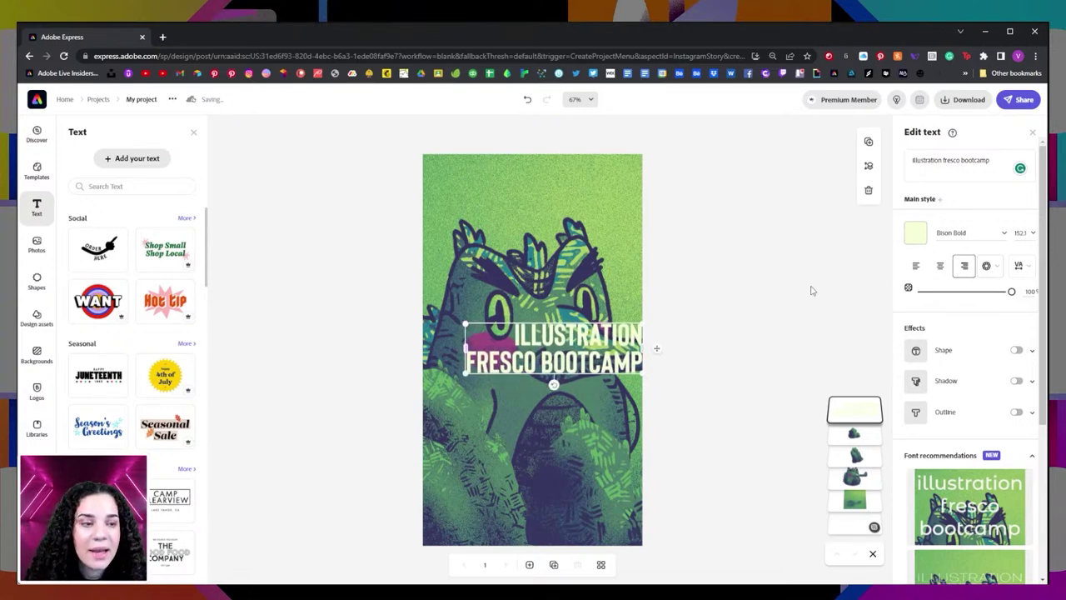
# - Add a Shape effect behind the title and colour it dark navy #36345E, sampled from the crocodile artwork
pyautogui.click(1017, 350)
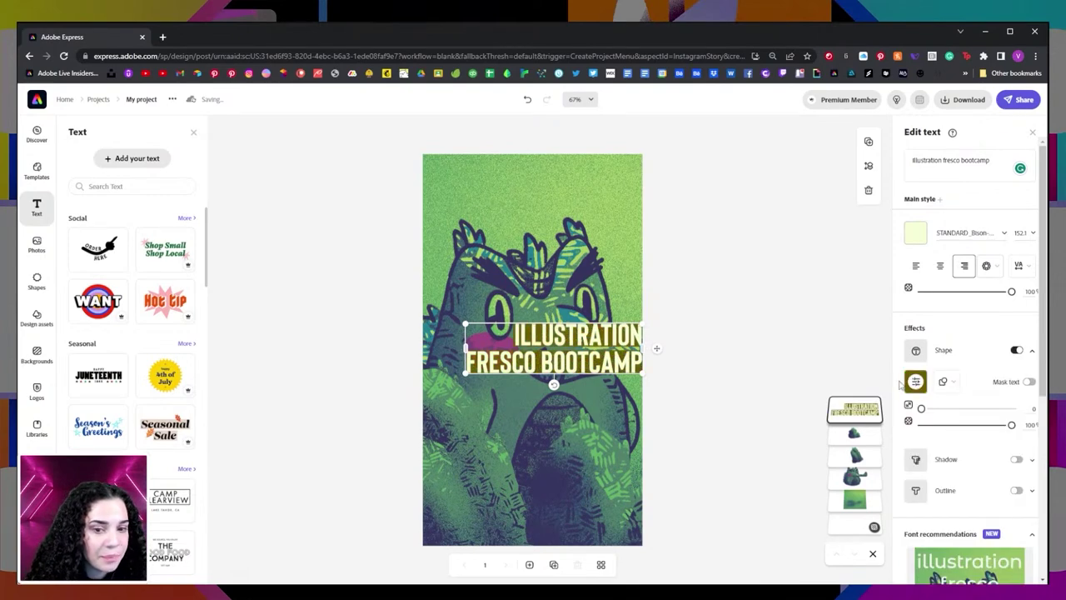
pyautogui.click(915, 381)
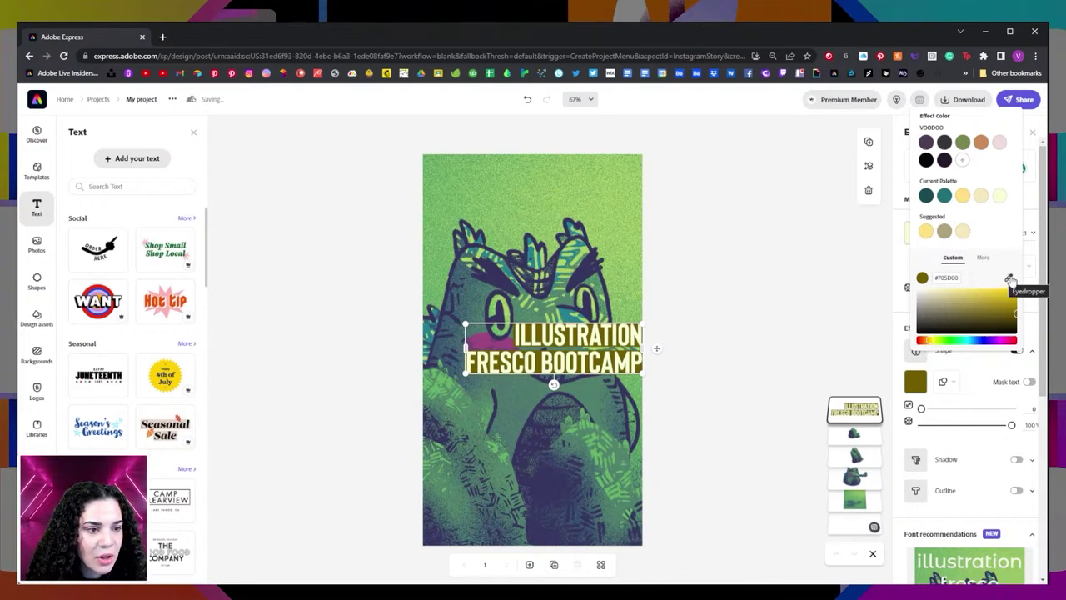
pyautogui.click(1010, 279)
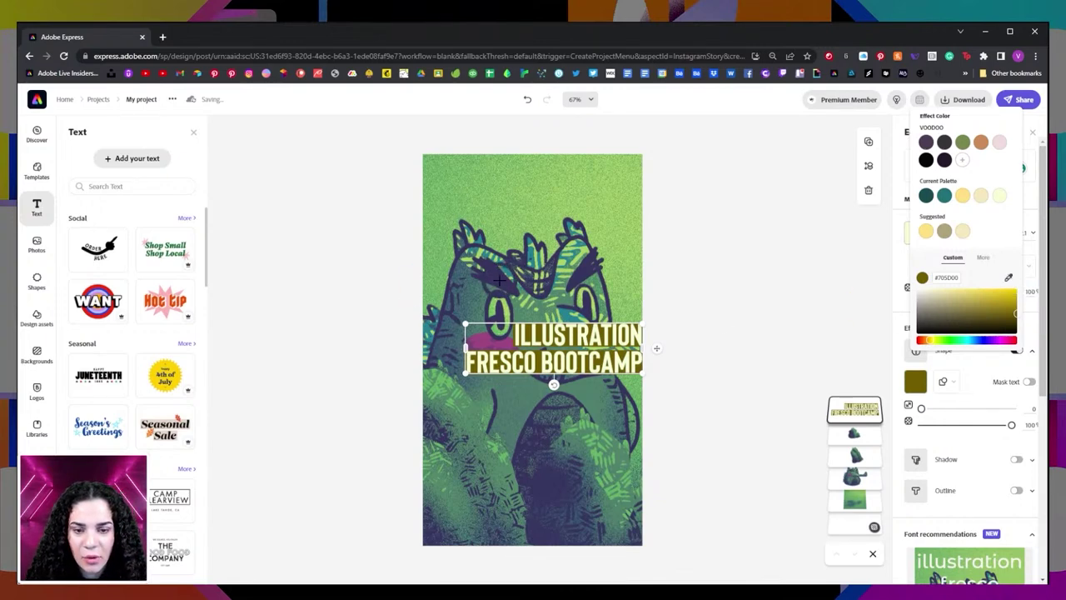
pyautogui.click(523, 295)
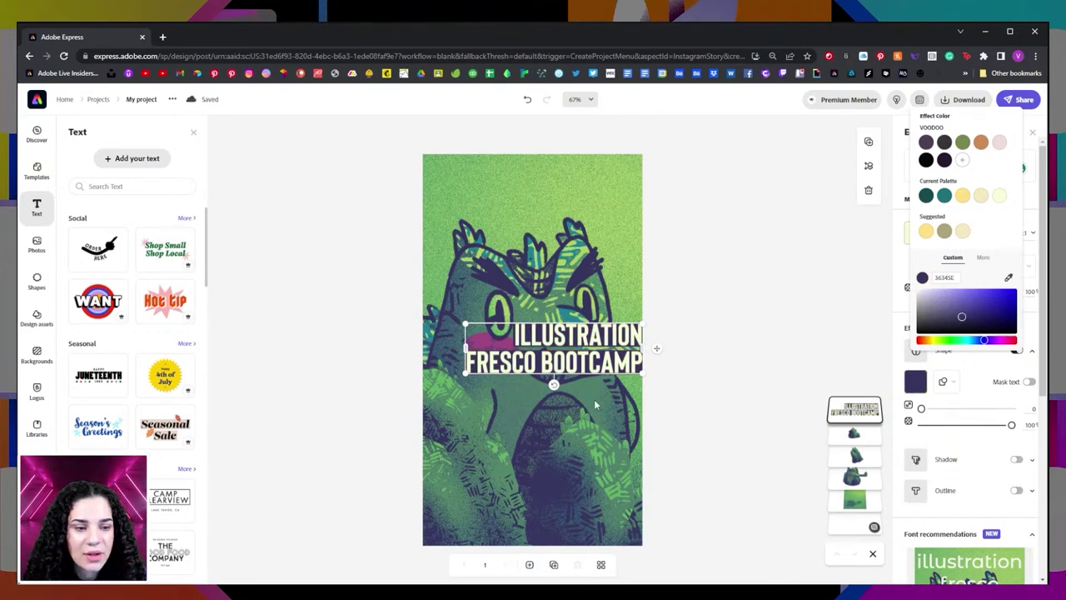
# - Recolour the title's background shape to the pale yellow-green #F4FDD7, sampled from the title lettering
pyautogui.click(909, 237)
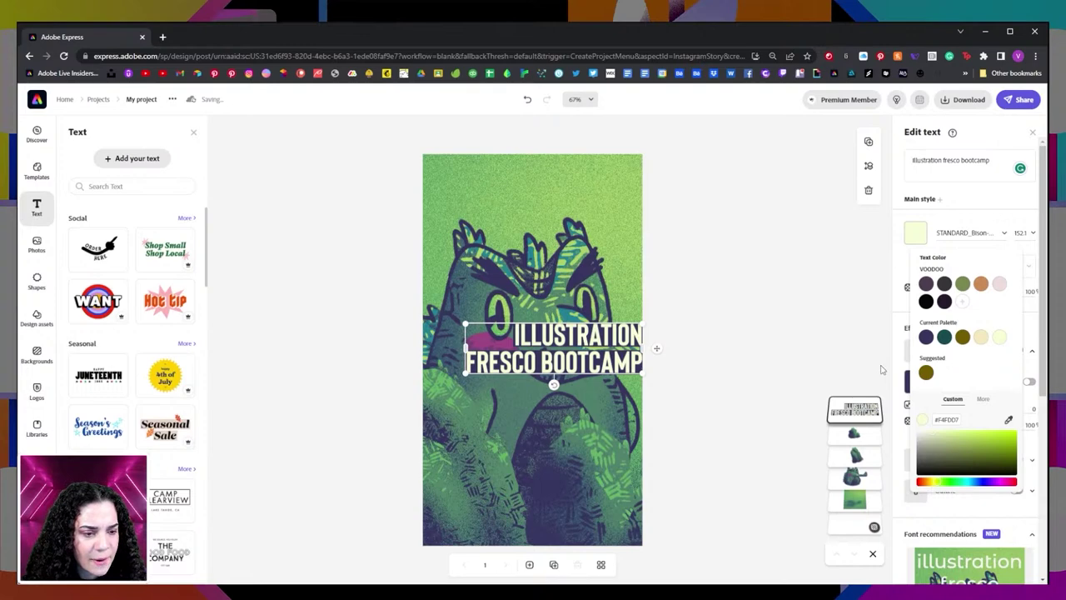
pyautogui.click(916, 381)
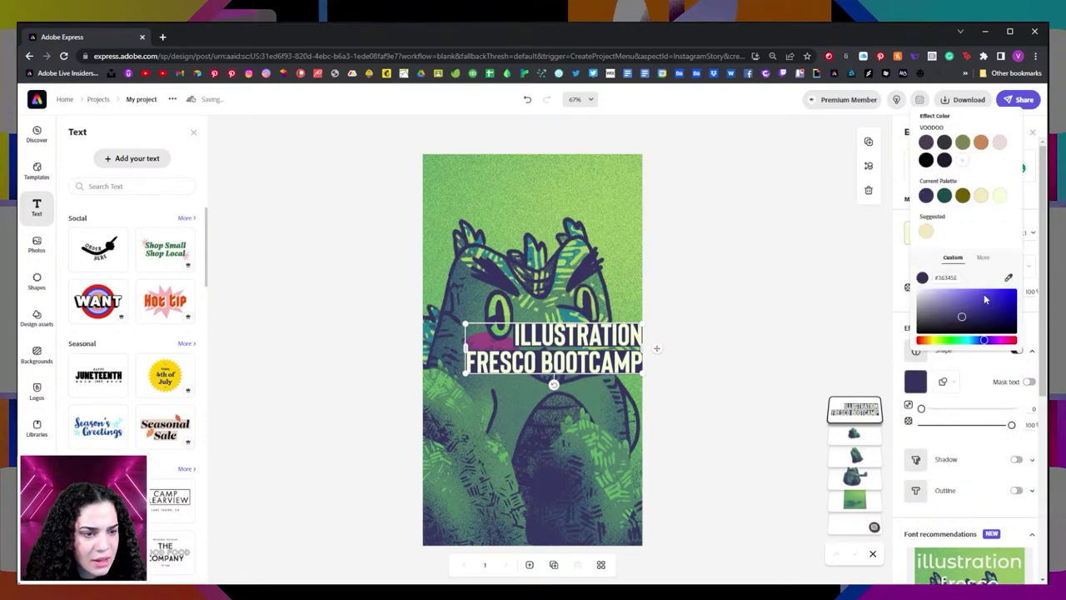
pyautogui.click(1008, 279)
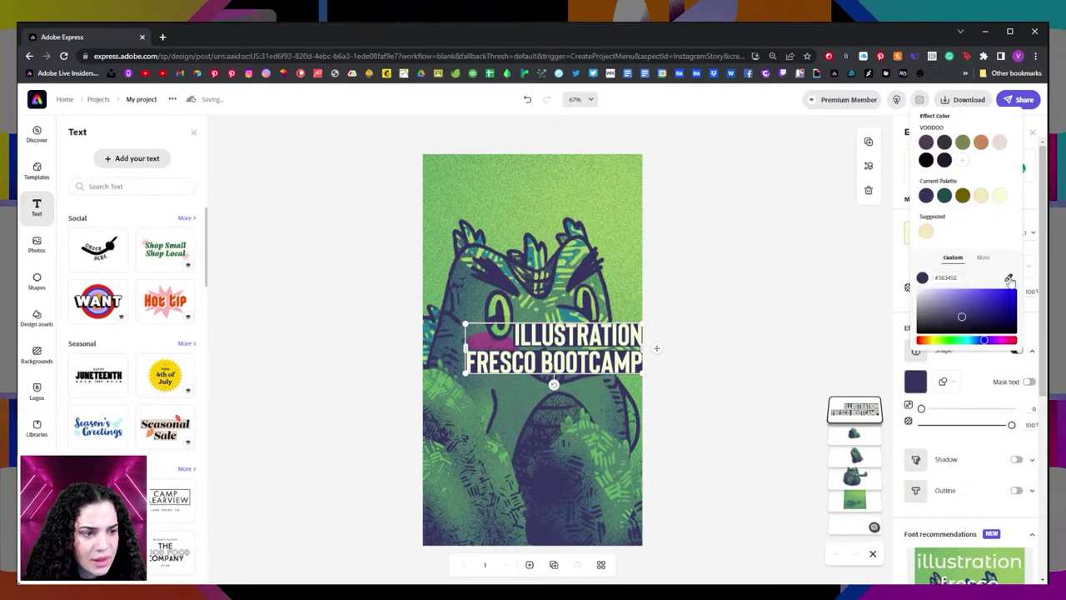
pyautogui.click(605, 325)
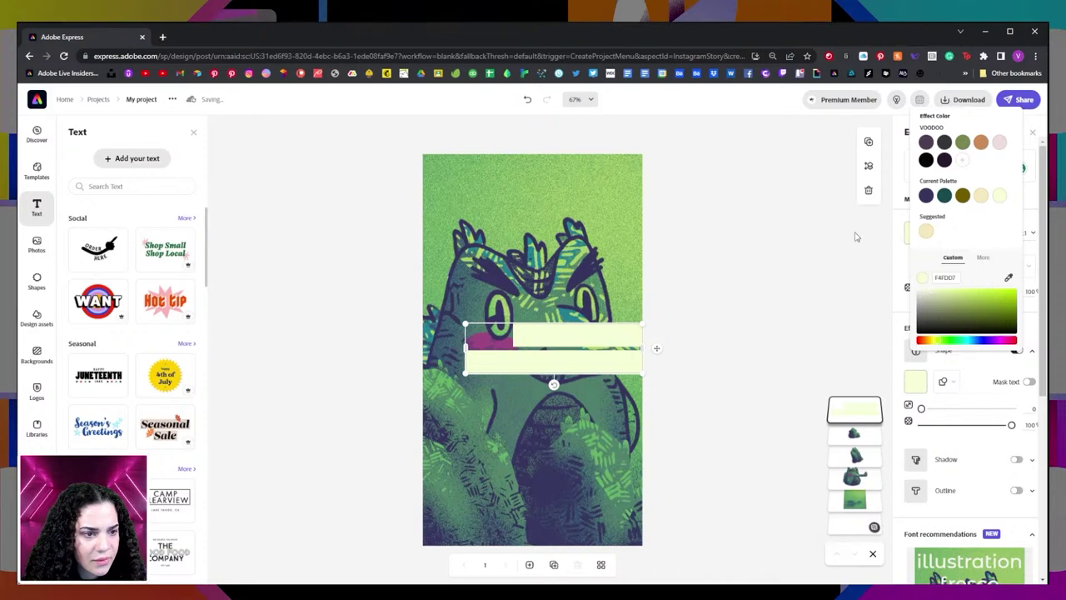
# - Recolour the title lettering to dark navy #36345E and scale the title down to about size 143
pyautogui.click(908, 236)
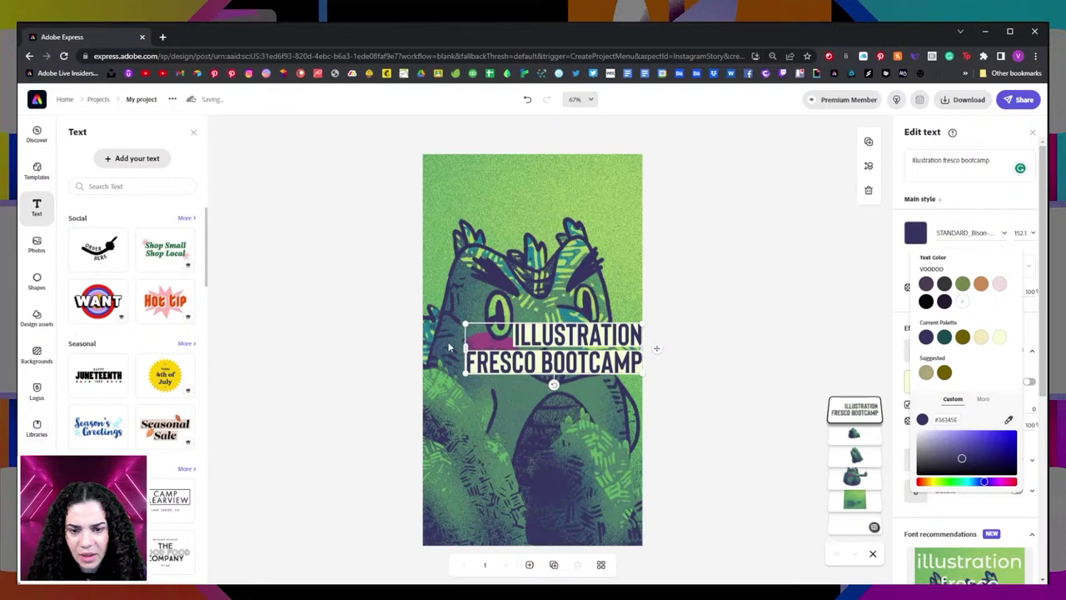
pyautogui.moveTo(465, 323); pyautogui.dragTo(476, 327)
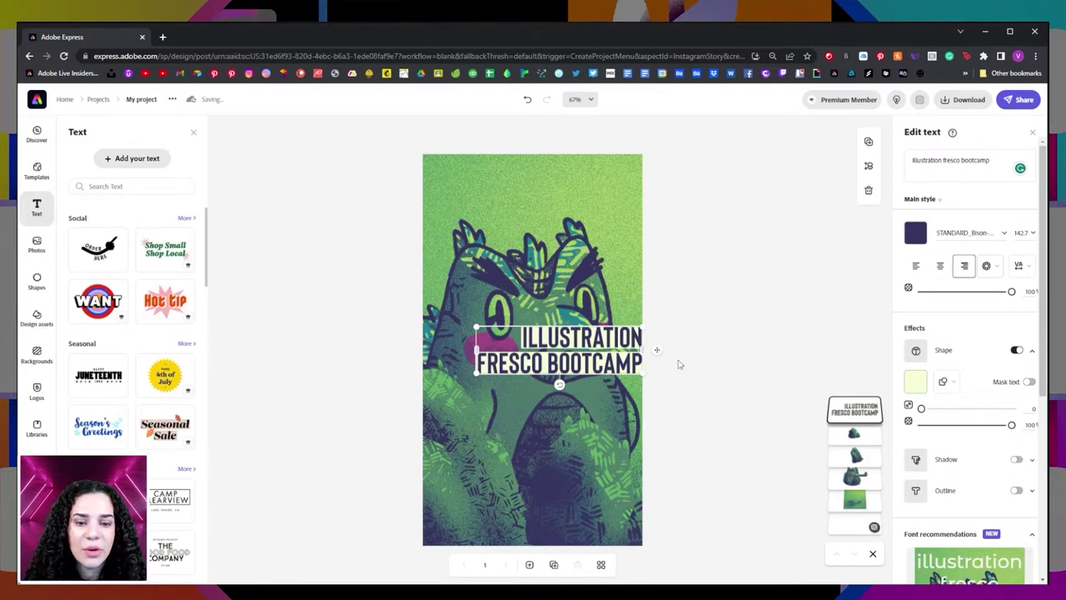
# - Add a second text box reading "creative process reel"
pyautogui.click(141, 163)
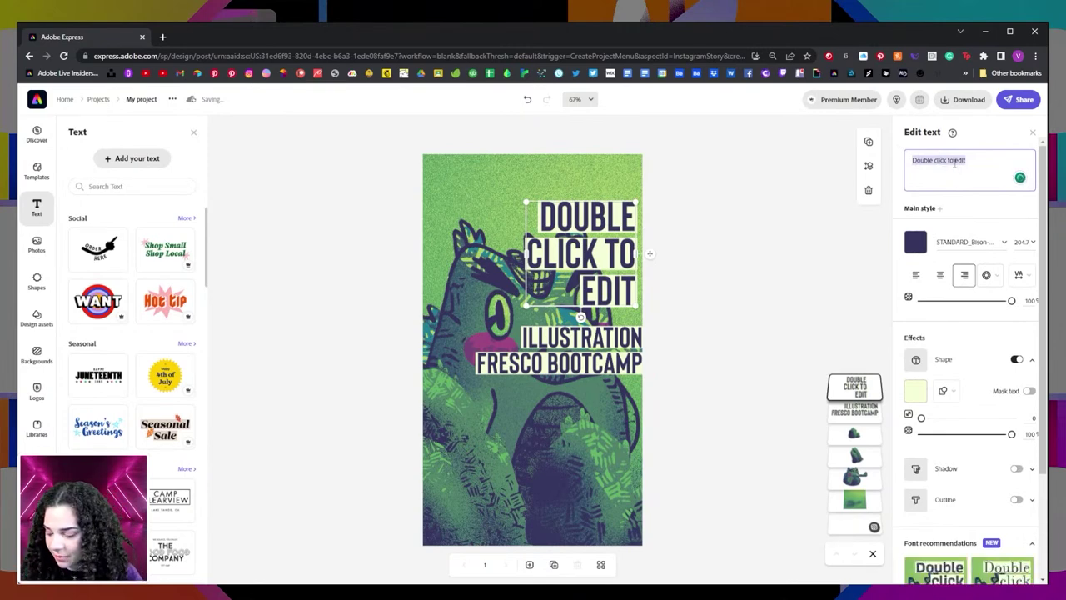
pyautogui.write('creat')
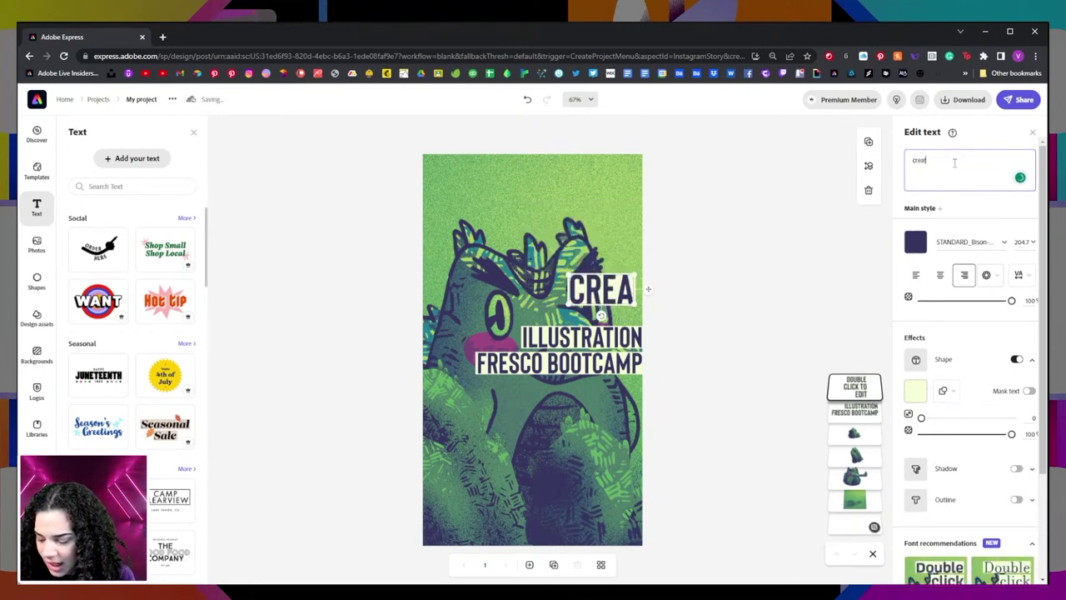
pyautogui.write('ive process')
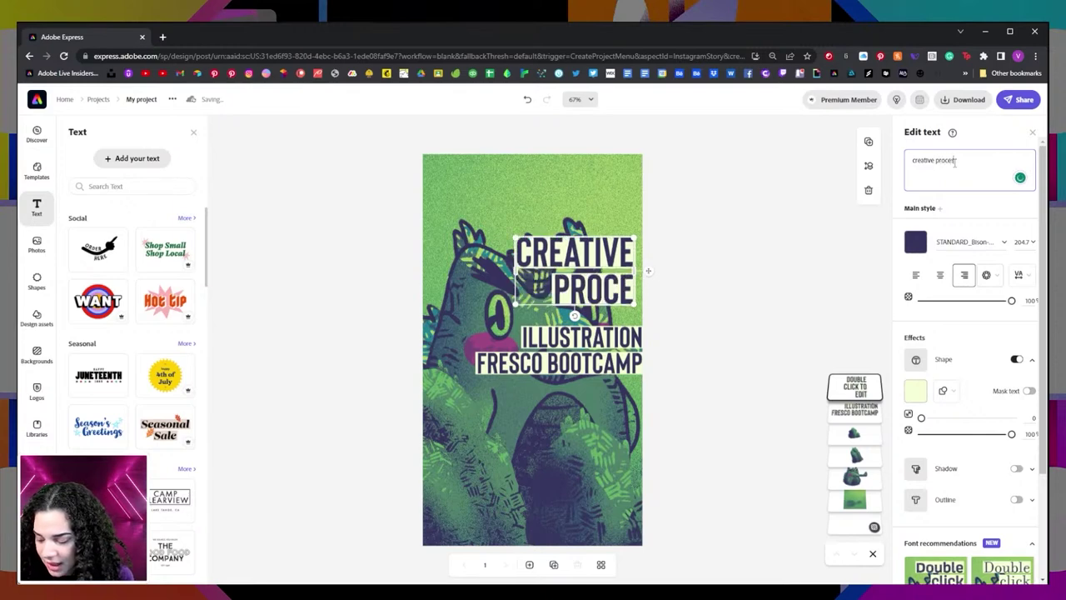
pyautogui.write(' reel')
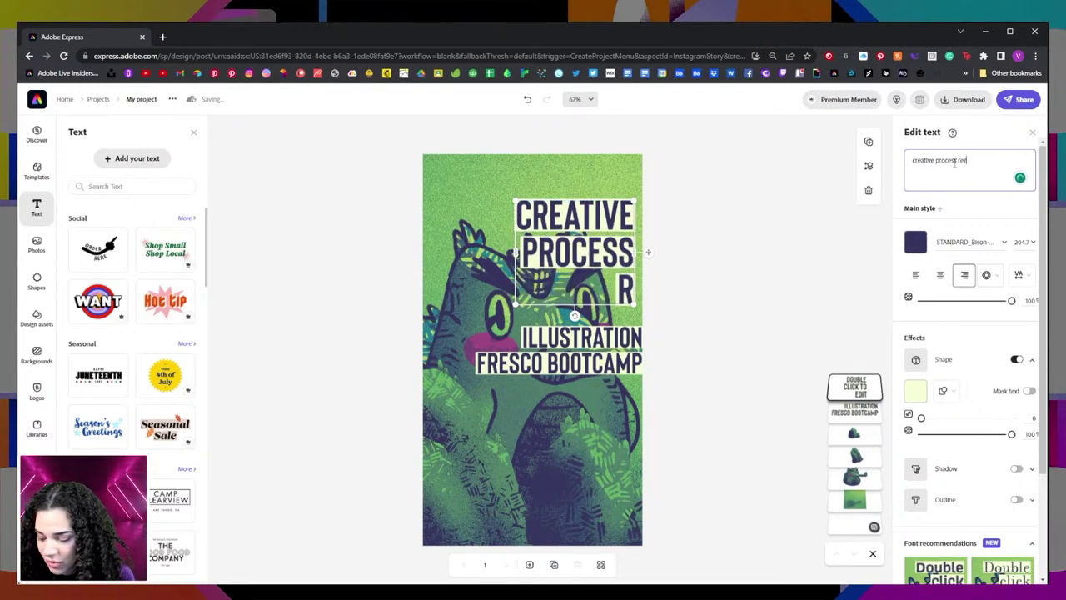
# - Remove the Shape effect from the "creative process reel" text and colour its lettering pale yellow-green #F4FDD7
pyautogui.click(1017, 359)
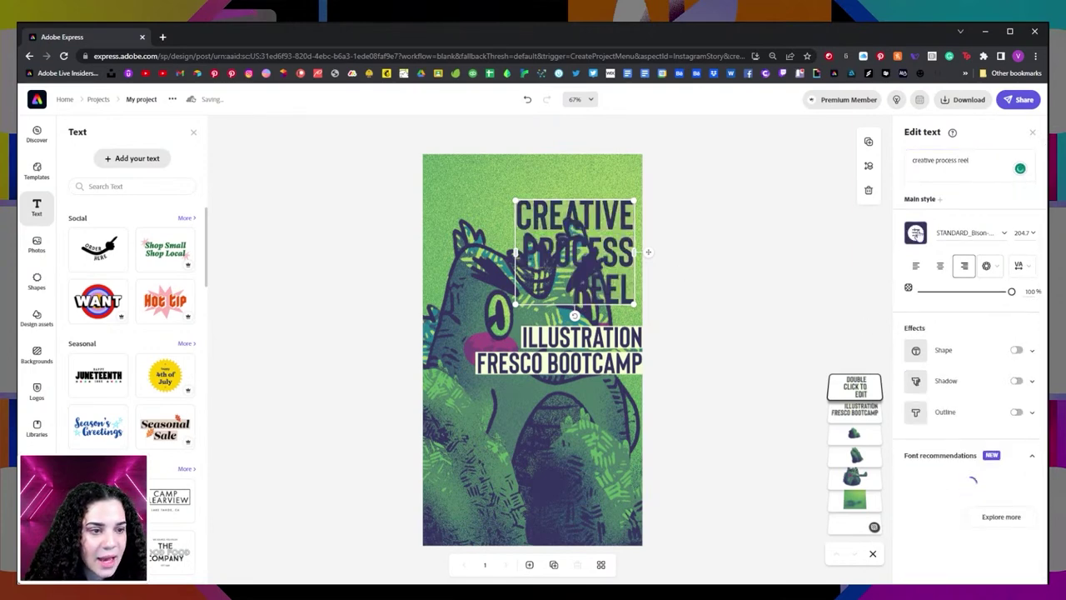
pyautogui.click(916, 235)
pyautogui.click(999, 342)
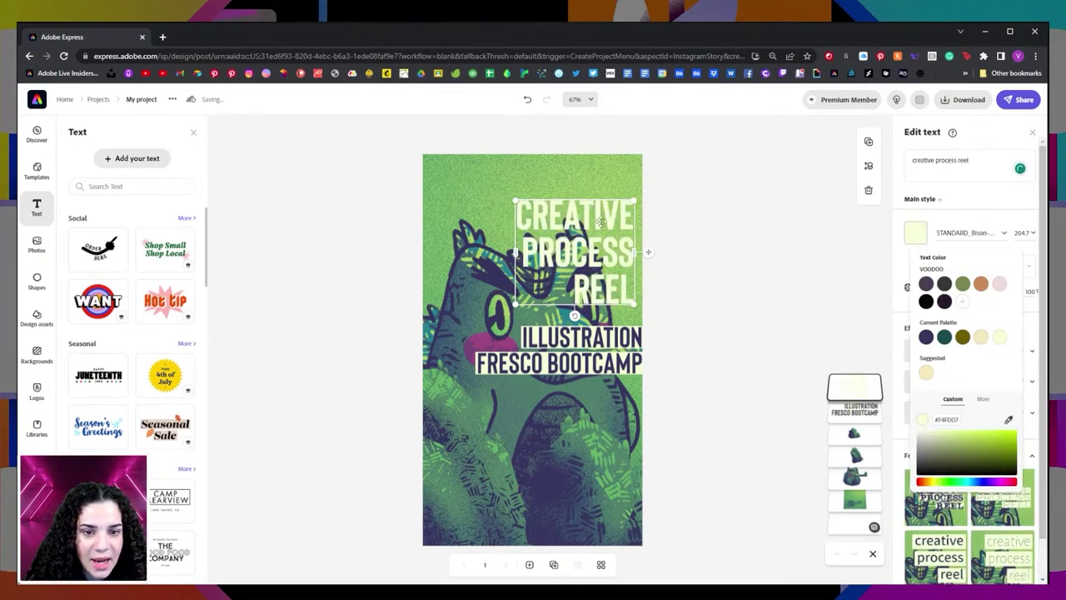
# - Fit the subtitle on one line at about size 86 directly beneath the title, aligning both just inside the page's right edge
pyautogui.moveTo(636, 215); pyautogui.dragTo(705, 293)
pyautogui.moveTo(563, 405); pyautogui.dragTo(535, 386)
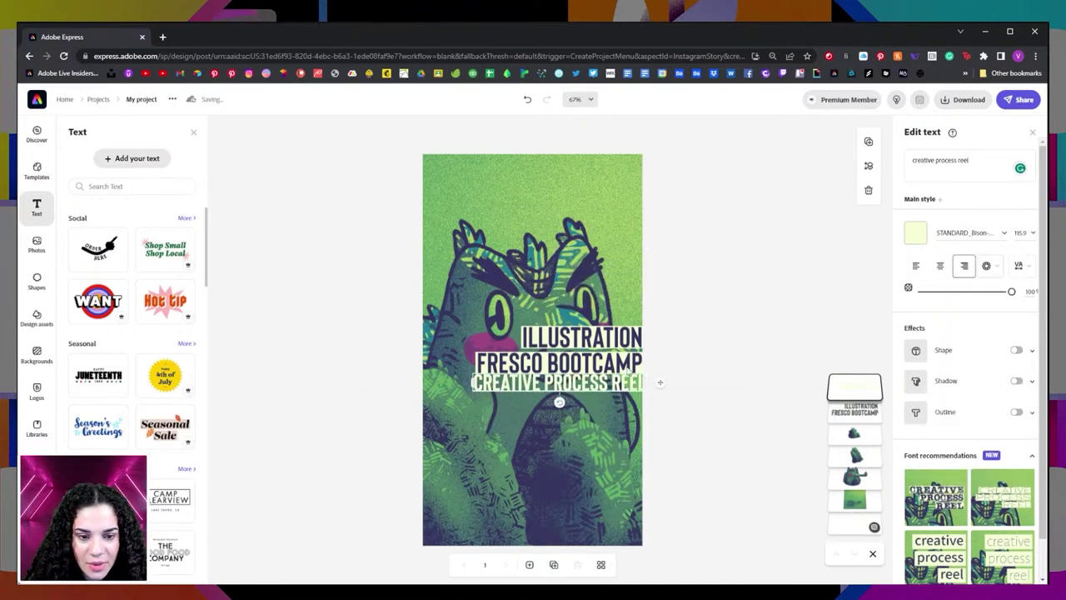
pyautogui.moveTo(647, 374); pyautogui.dragTo(622, 387)
pyautogui.click(599, 388)
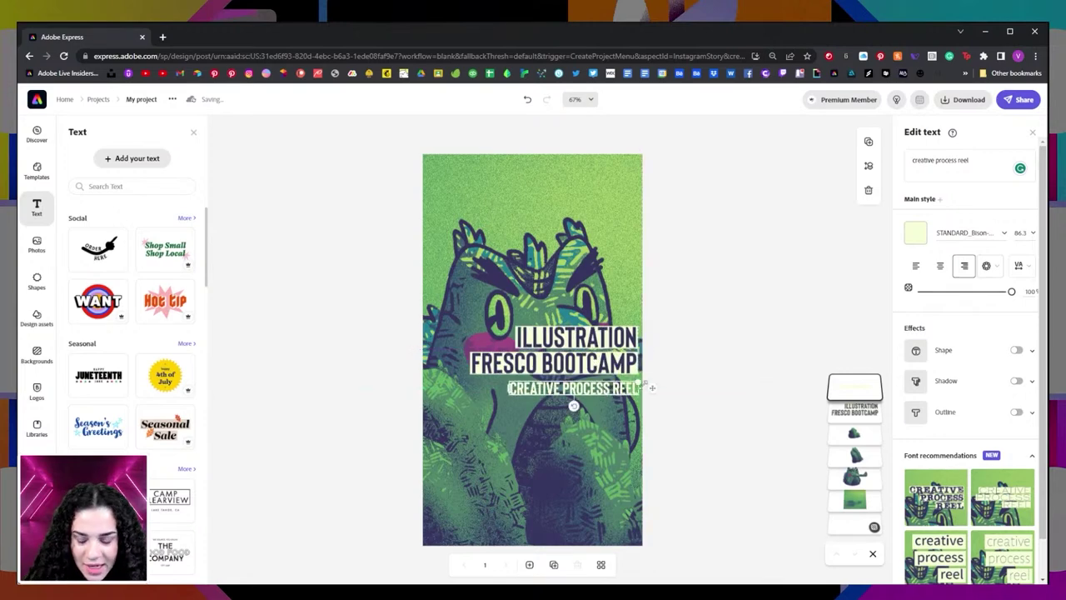
pyautogui.press('Up')
pyautogui.press('Up')
pyautogui.press('Up')
pyautogui.press('Up')
pyautogui.press('Up')
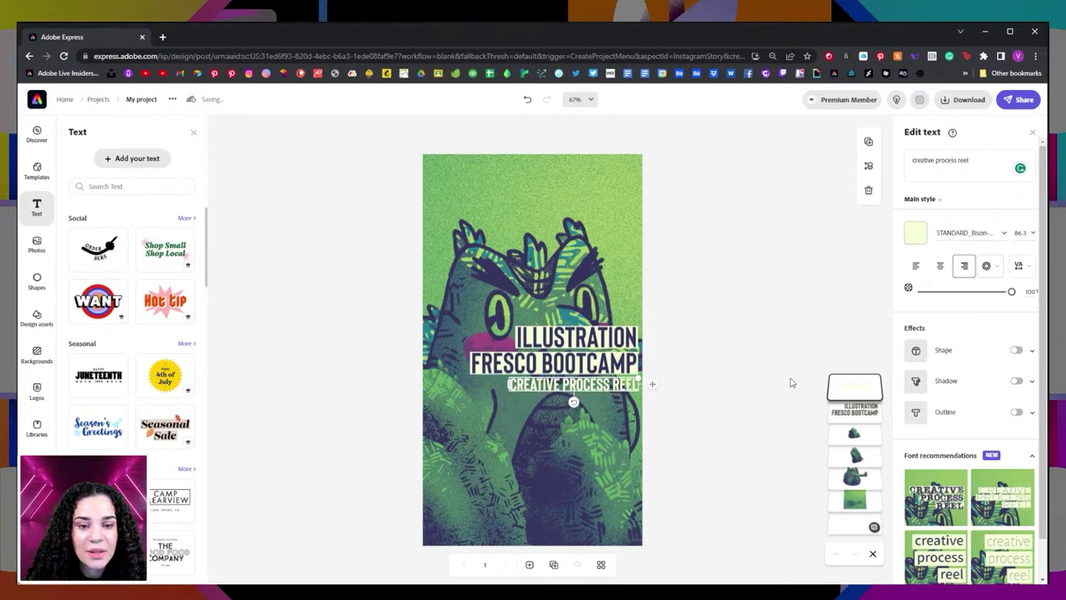
pyautogui.press('Down')
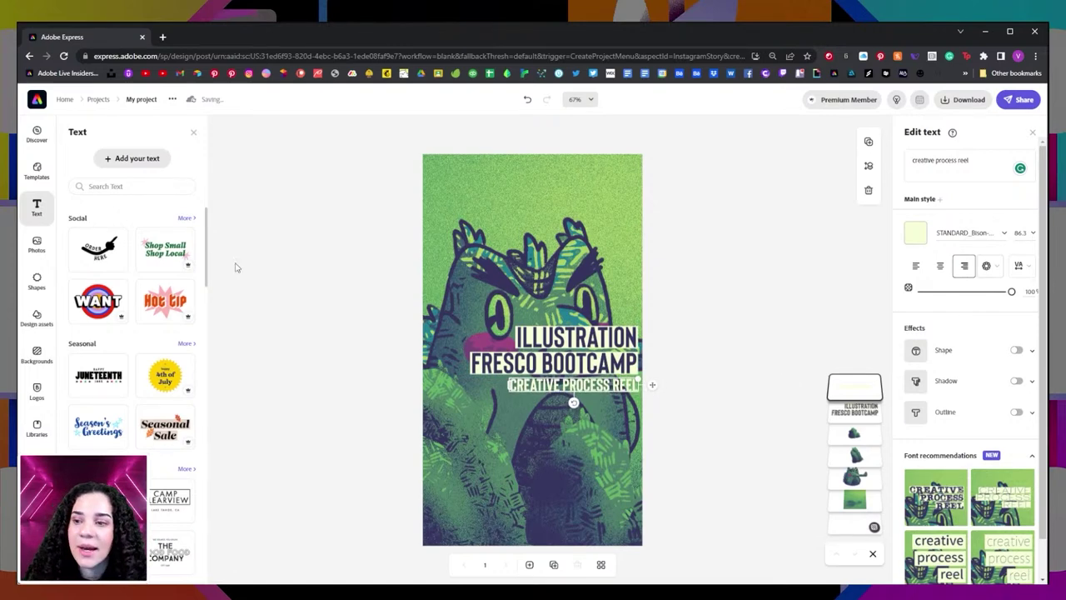
# - Place the black V-shaped triangle logo from the VOODOO BRANDING library assets on the page below the subtitle
pyautogui.click(36, 427)
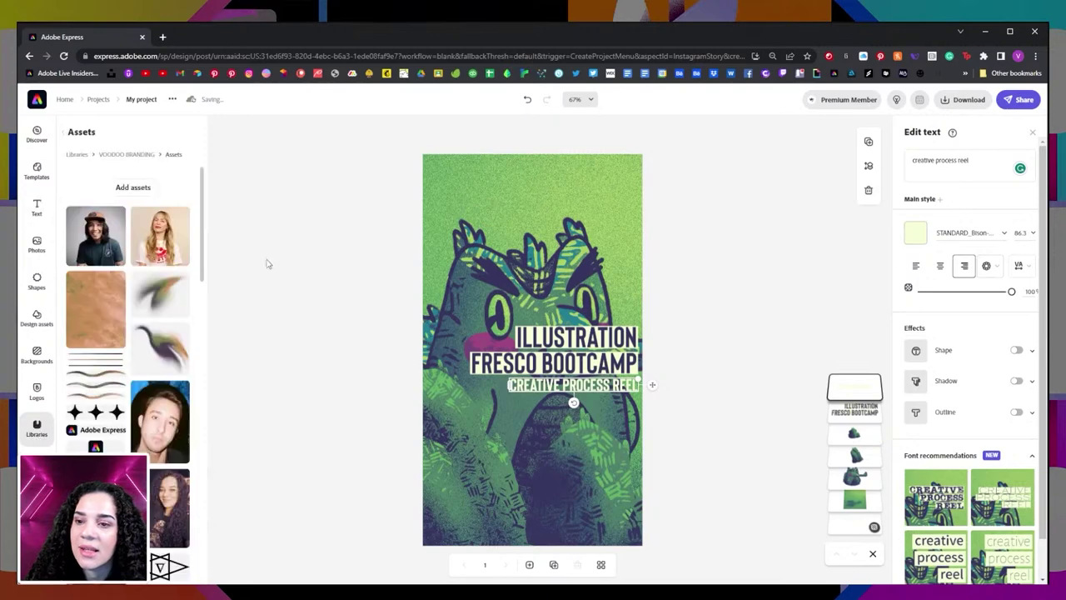
pyautogui.scroll(-5, 158, 491)
pyautogui.moveTo(104, 375); pyautogui.dragTo(585, 448)
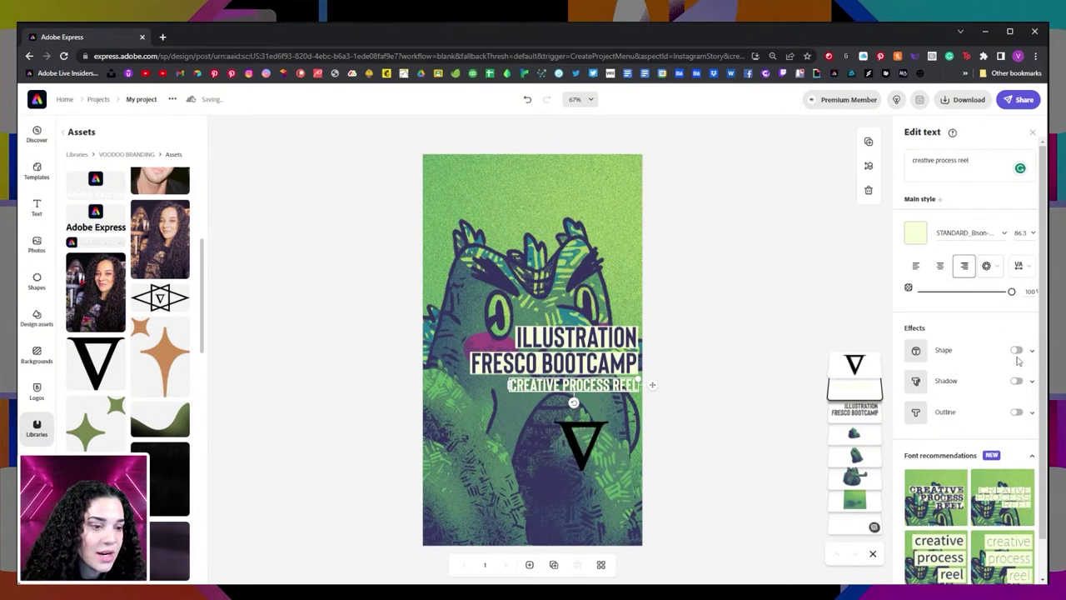
pyautogui.click(576, 442)
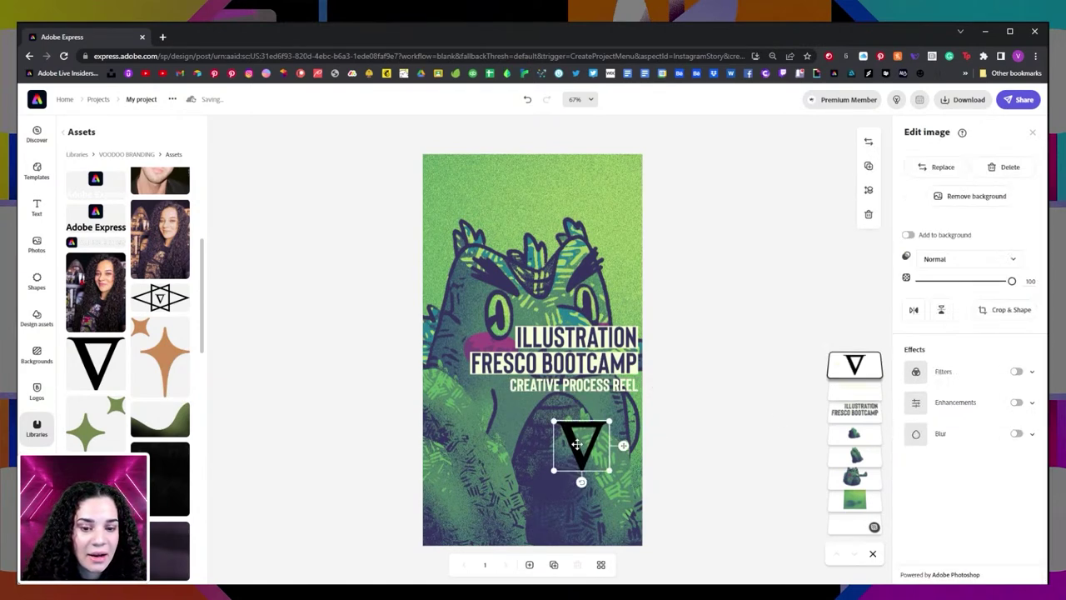
# - Apply a Duotone filter to the V logo with both shadows and highlights set to pale yellow-green #F4FDD7
pyautogui.click(1016, 372)
pyautogui.click(909, 482)
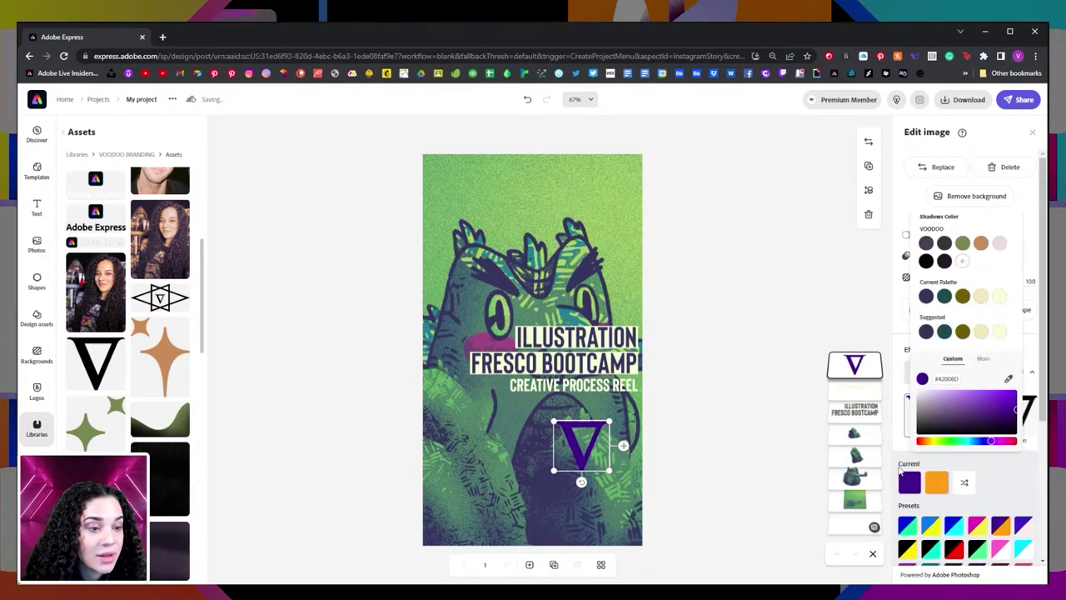
pyautogui.click(999, 297)
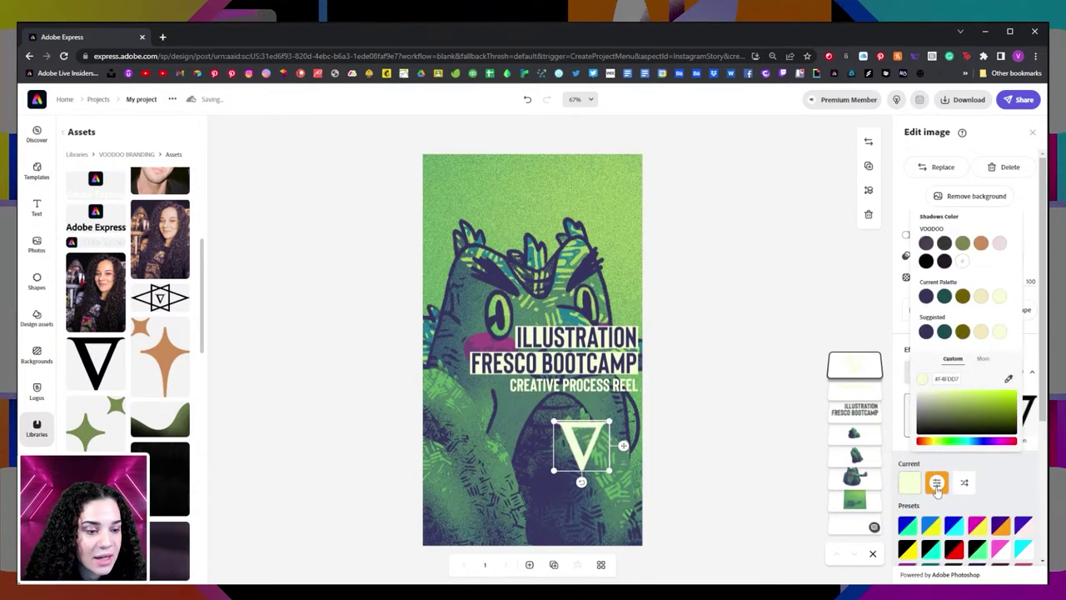
pyautogui.click(1000, 299)
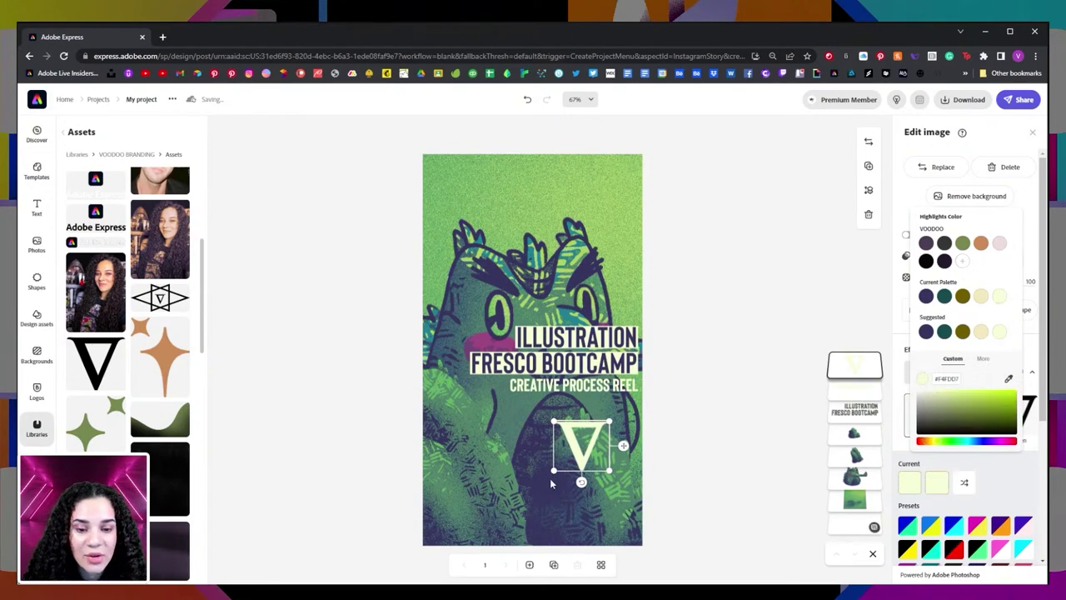
# - Shrink the V logo to about half its size and tuck it right-aligned beneath the subtitle
pyautogui.moveTo(554, 470); pyautogui.dragTo(623, 429)
pyautogui.click(594, 455)
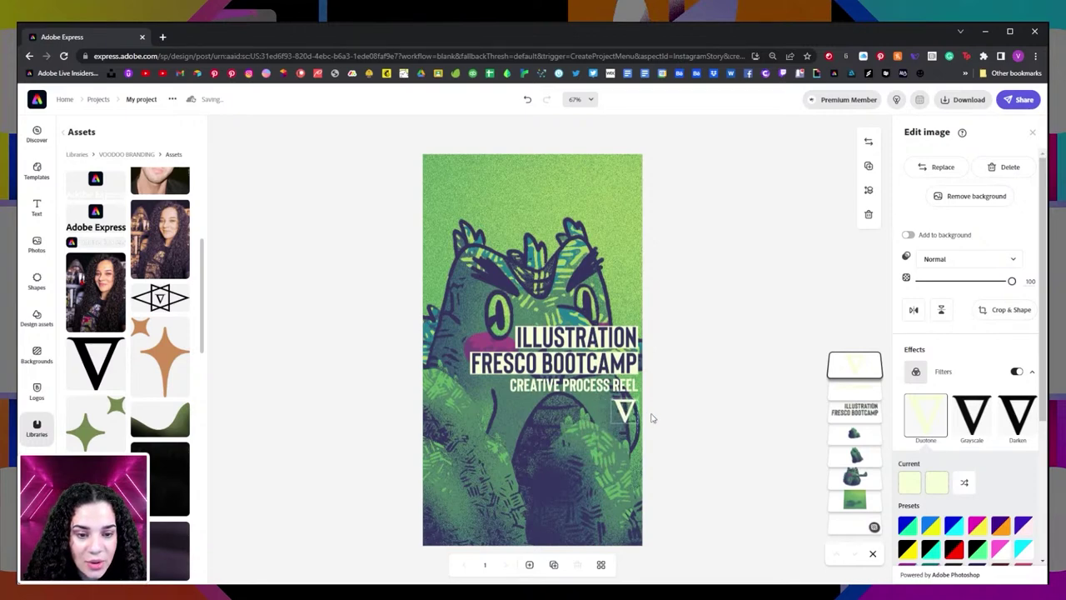
pyautogui.click(649, 412)
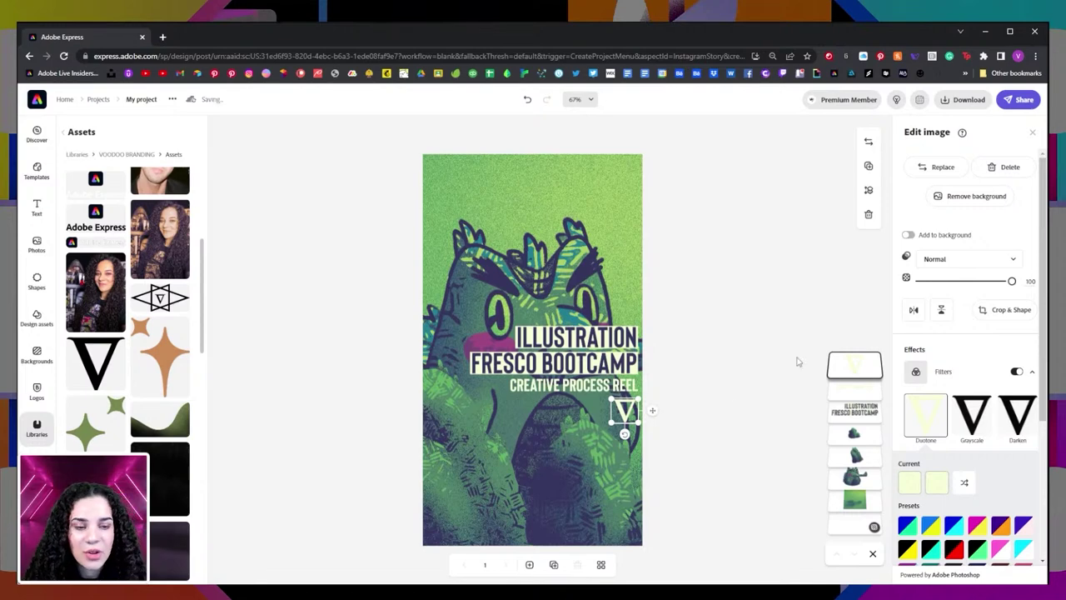
pyautogui.click(758, 299)
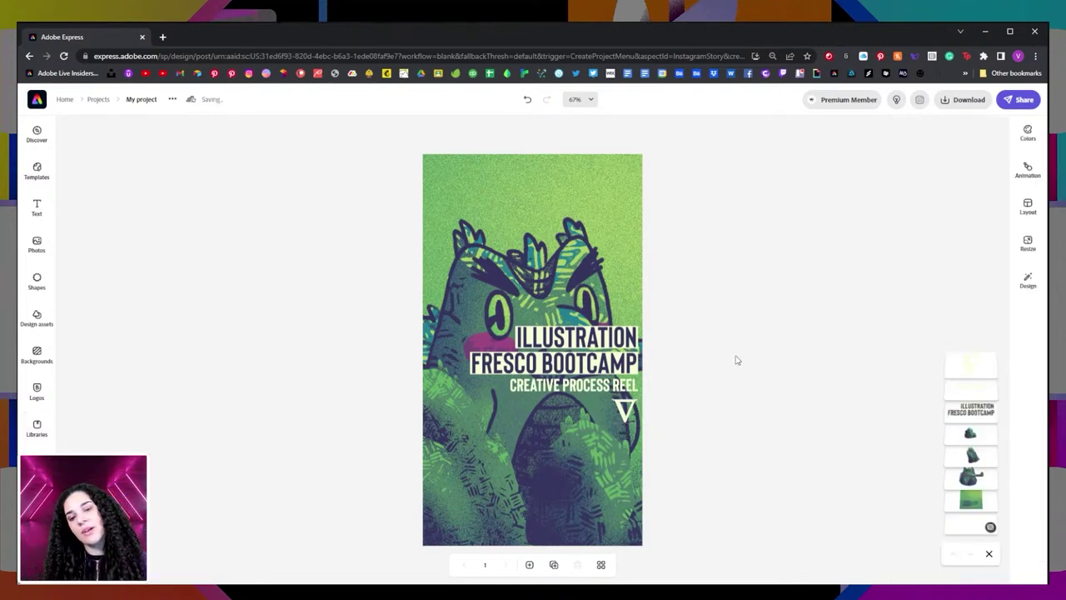
# - Move the V logo to the page's upper-right corner and set both its duotone colours to navy #36345E, sampled from the crocodile artwork
pyautogui.click(632, 410)
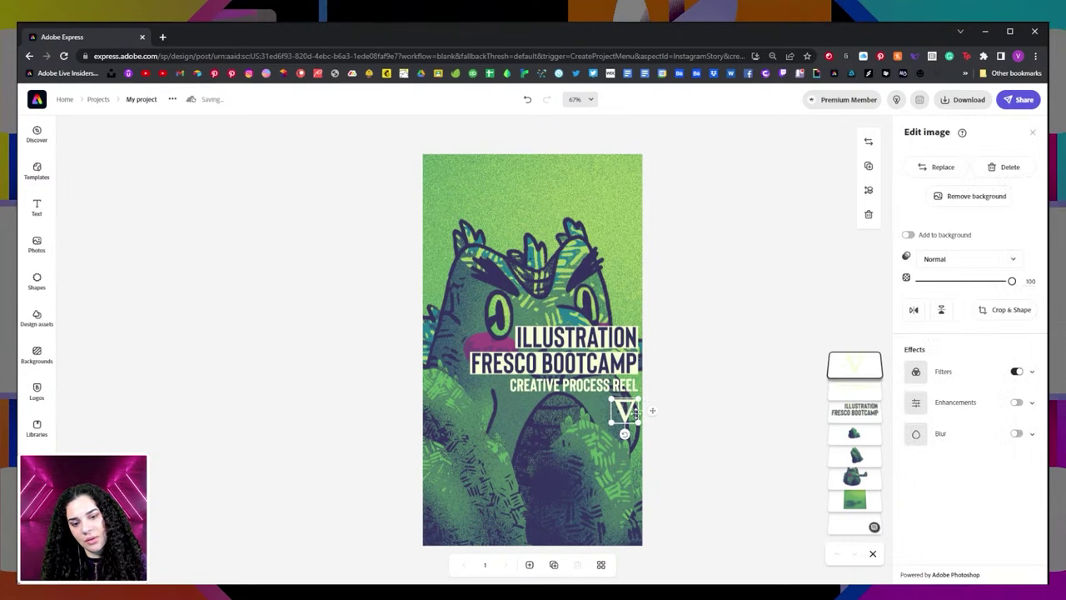
pyautogui.moveTo(652, 409); pyautogui.dragTo(647, 183)
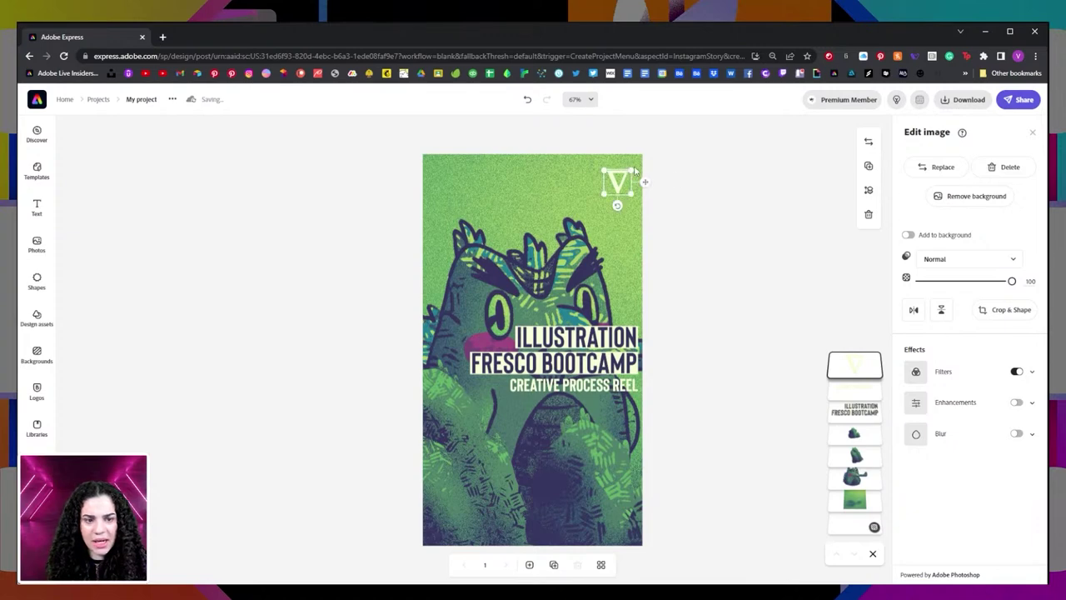
pyautogui.click(1019, 372)
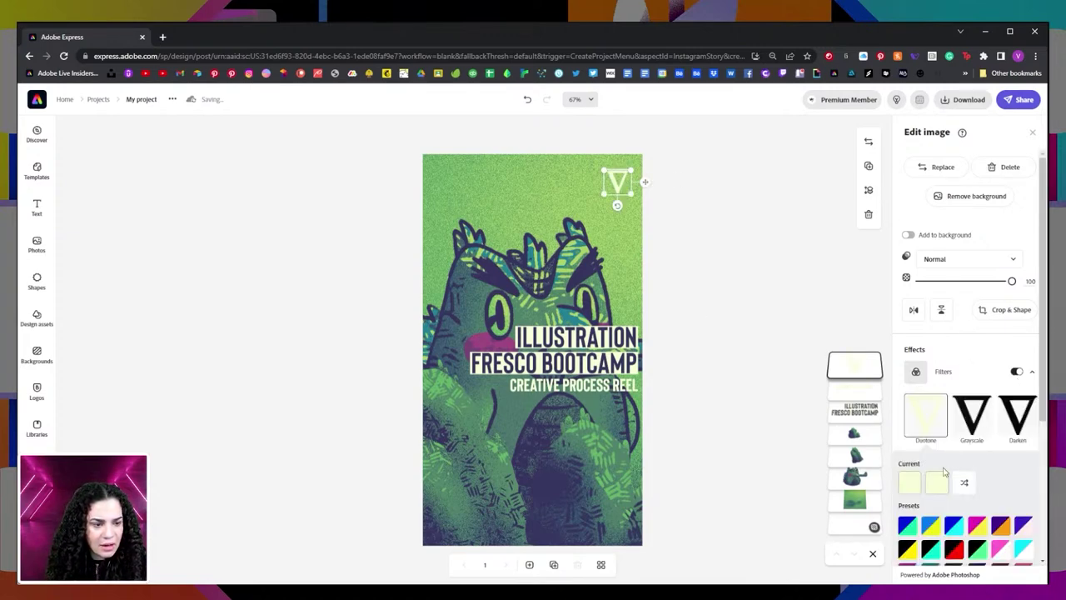
pyautogui.click(911, 483)
pyautogui.click(1008, 379)
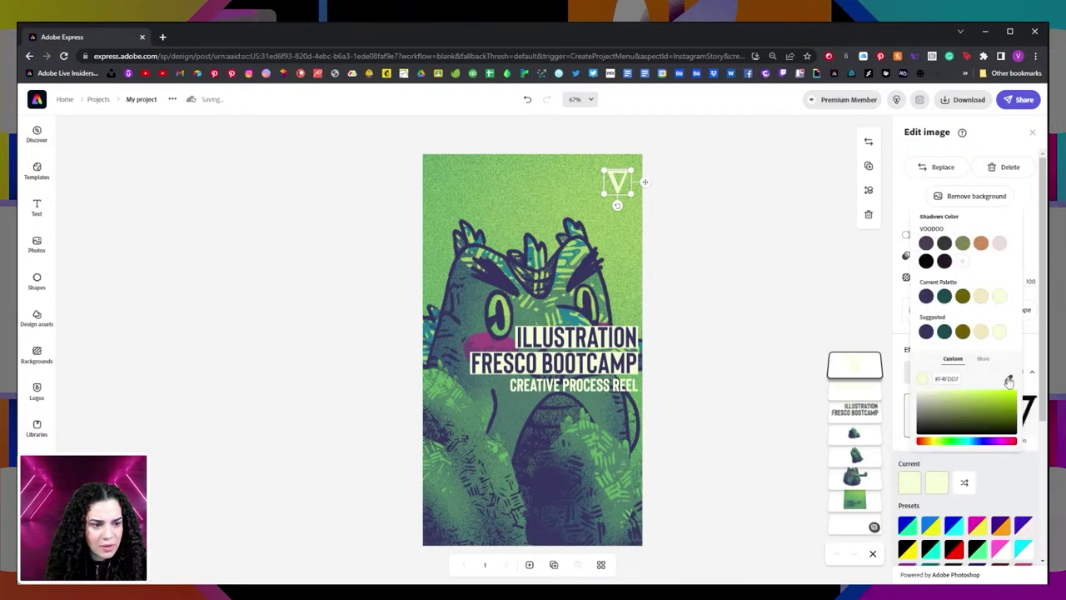
pyautogui.click(506, 273)
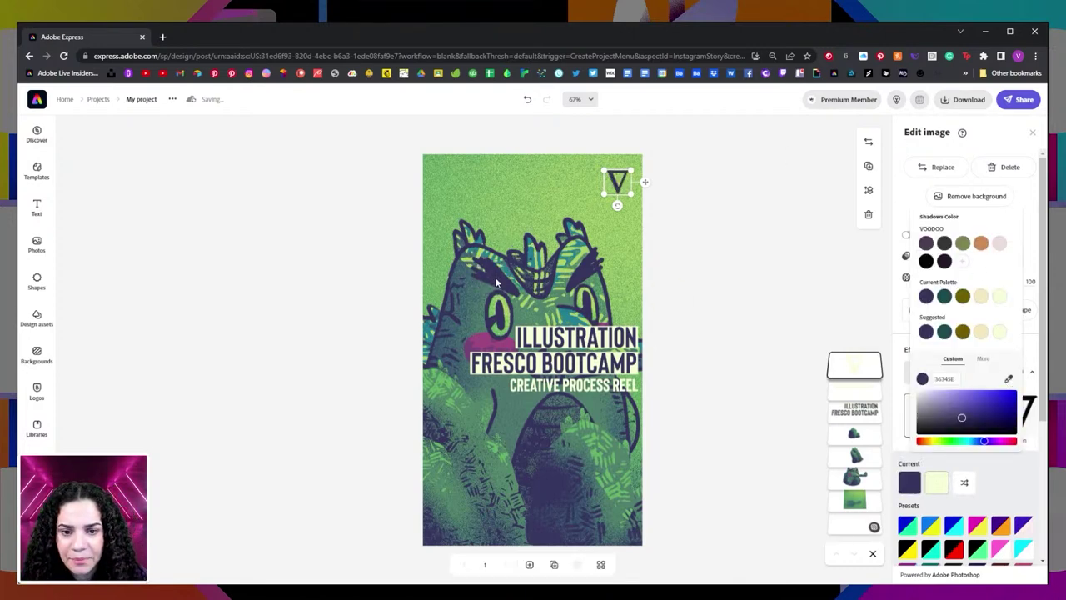
pyautogui.click(937, 482)
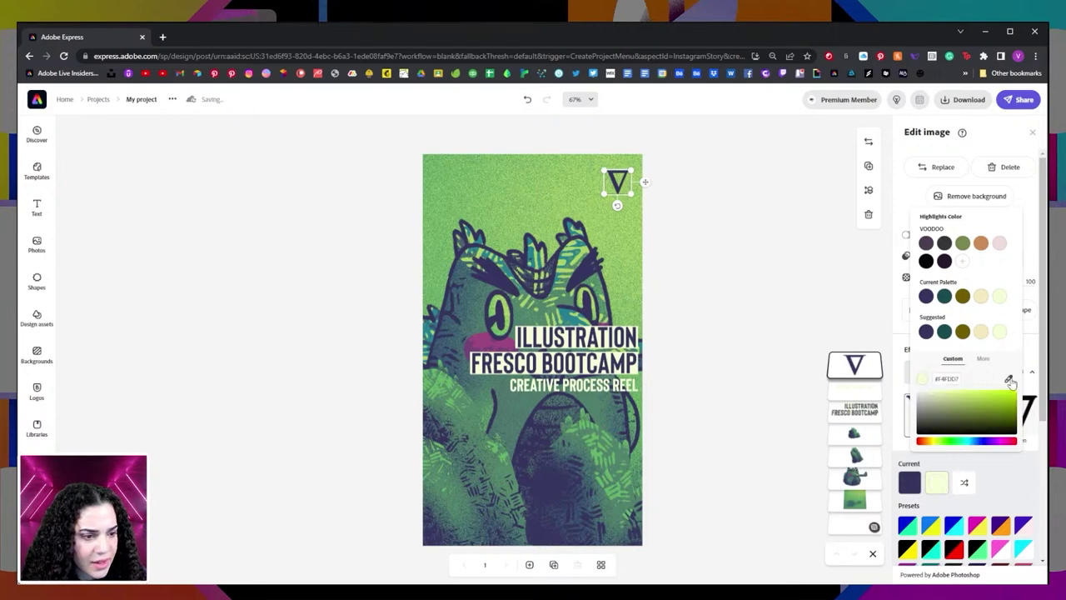
pyautogui.click(1009, 380)
pyautogui.click(515, 288)
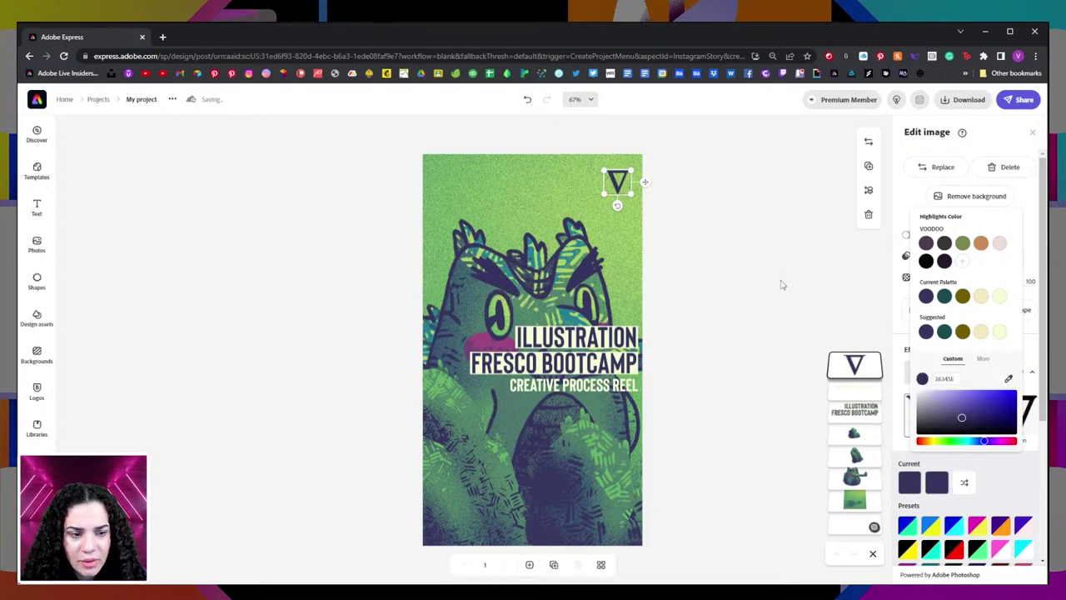
pyautogui.click(779, 245)
pyautogui.click(779, 246)
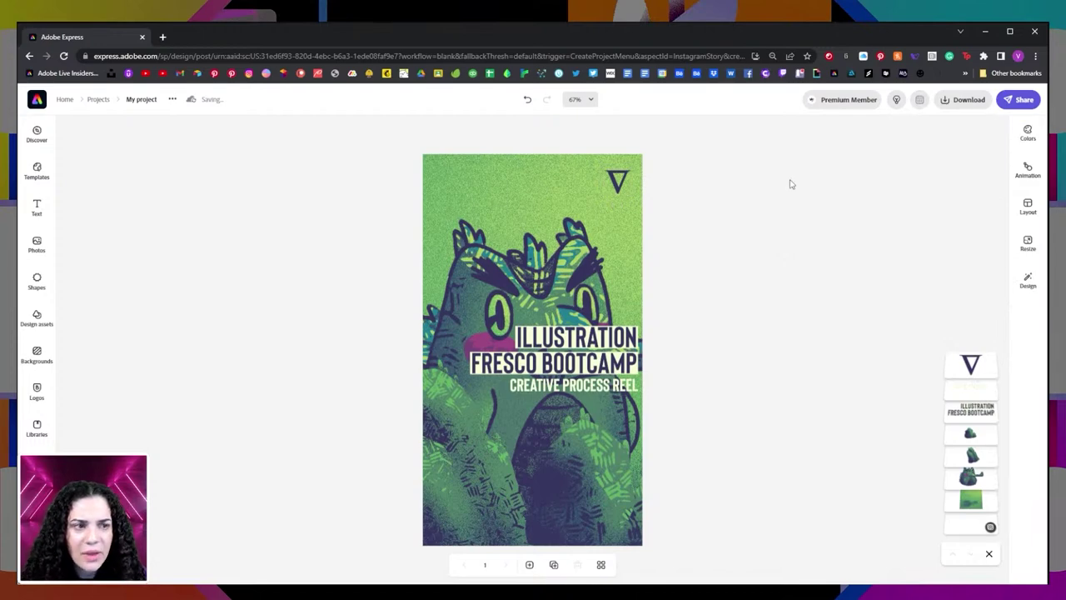
# - Download the finished story graphic as a PNG file
pyautogui.click(962, 103)
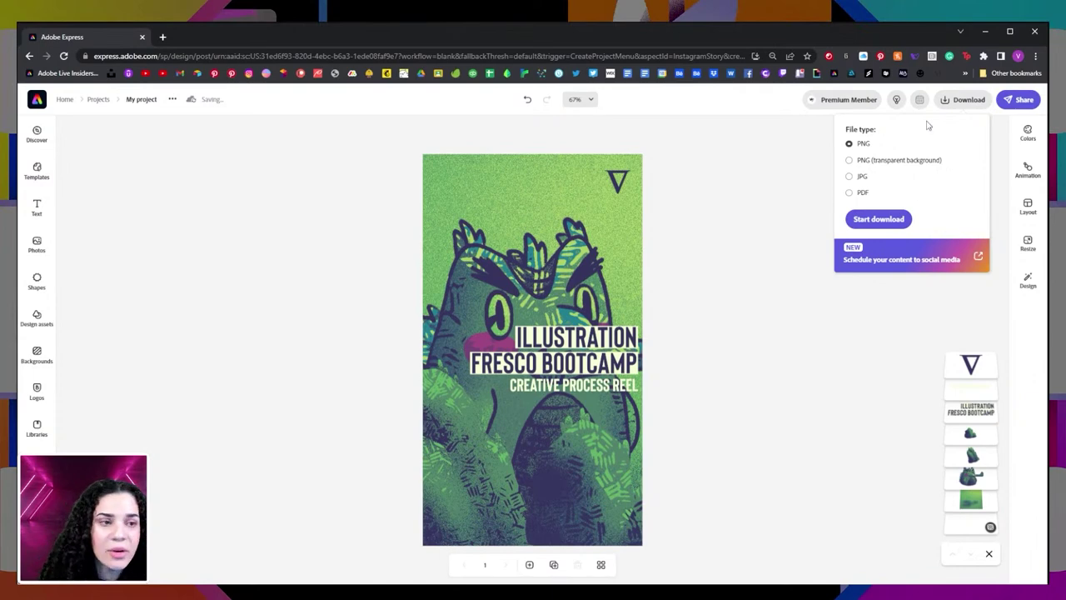
pyautogui.click(878, 220)
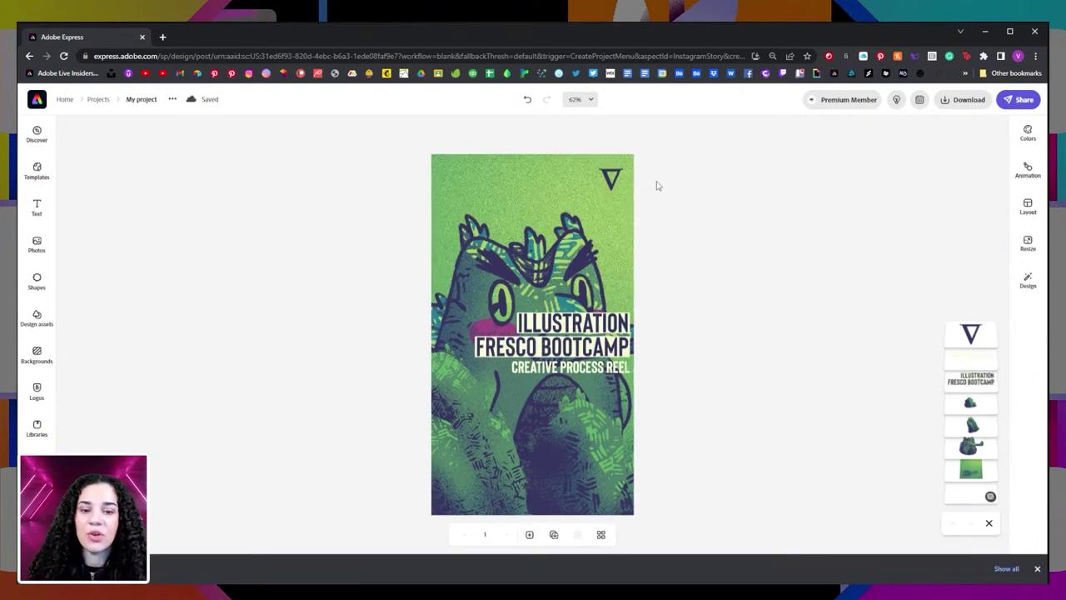